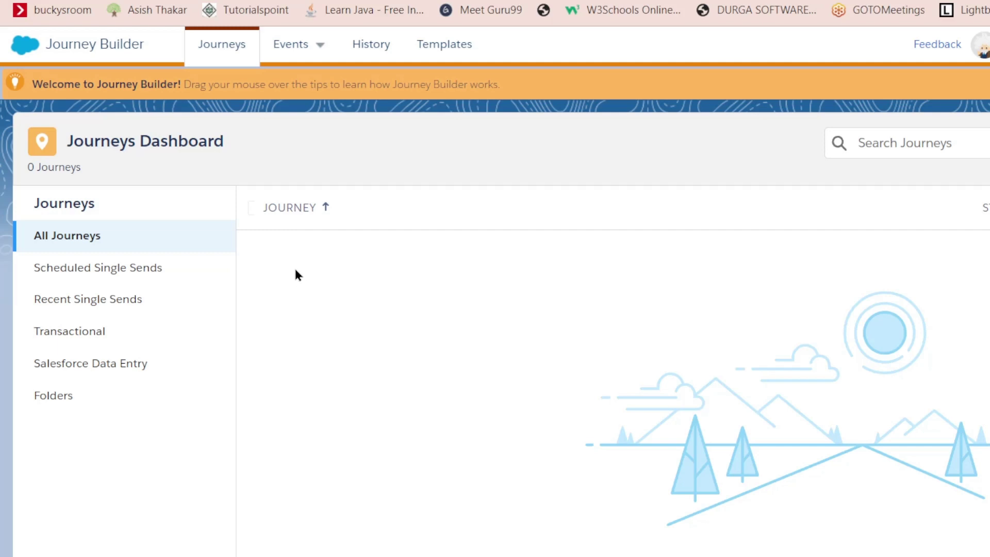
Open the Journey Templates gallery listing the nine Salesforce templates.
{"action": "left_click", "coordinate": [447, 52]}
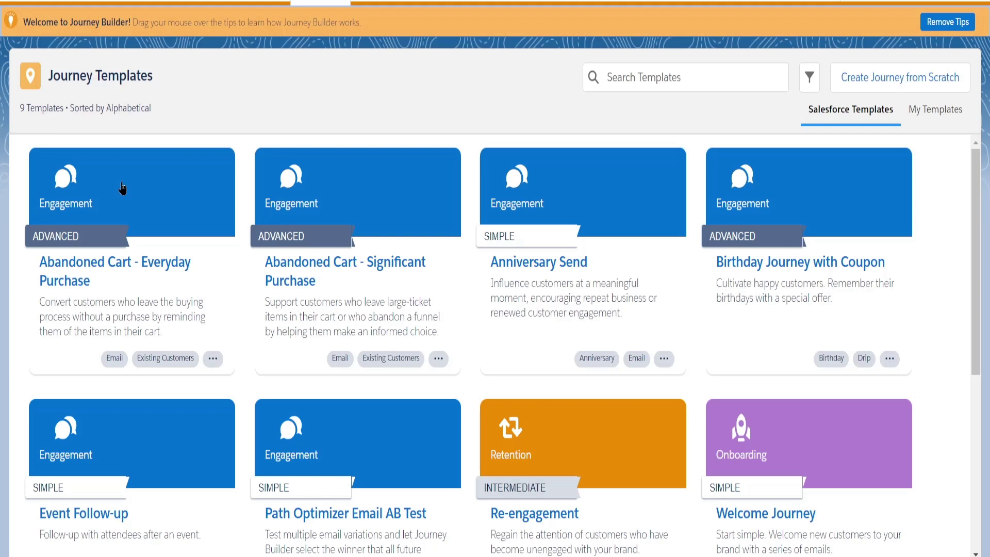
Browse the template cards and open the Birthday Journey with Coupon template.
{"action": "scroll", "coordinate": [77, 346], "scroll_direction": "down", "scroll_amount": 3}
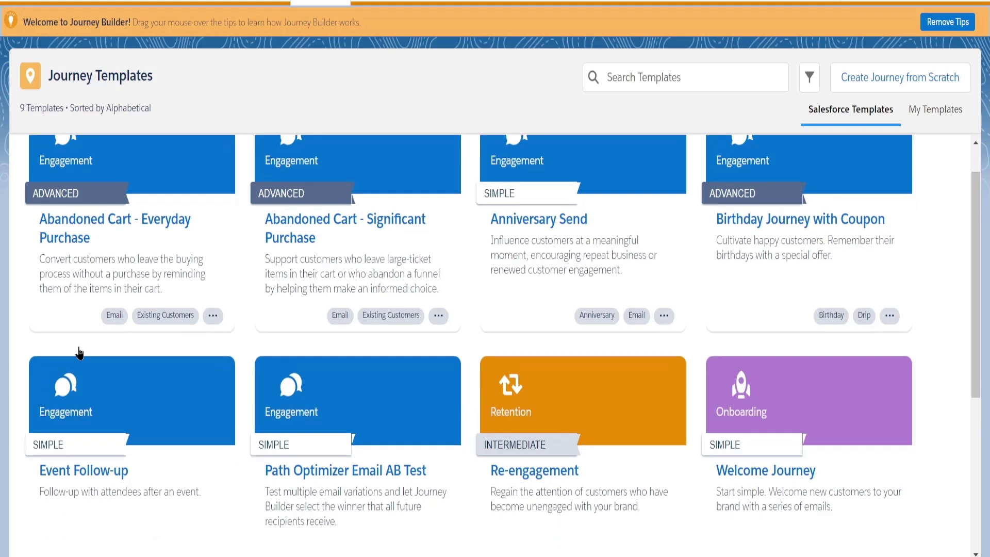
{"action": "scroll", "coordinate": [78, 349], "scroll_direction": "up", "scroll_amount": 3}
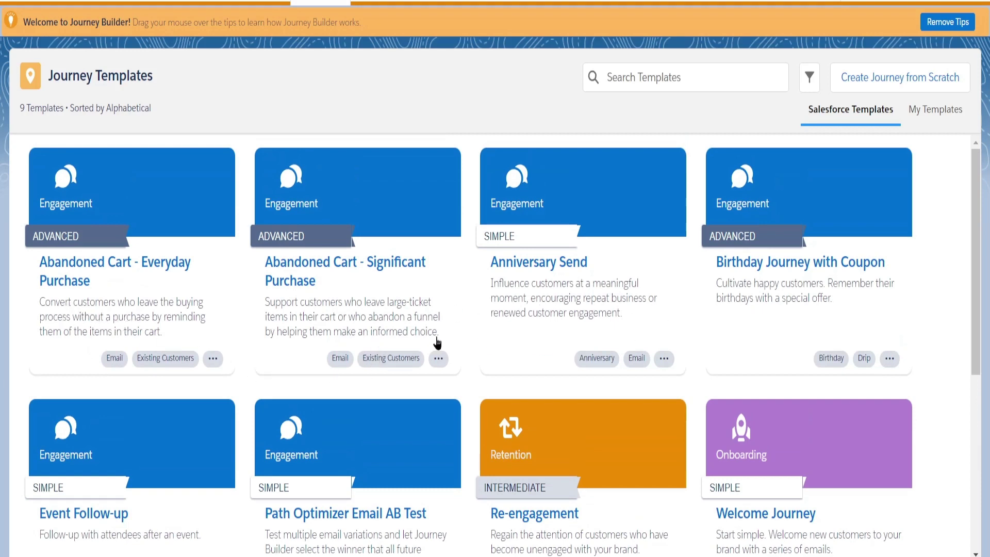
{"action": "scroll", "coordinate": [438, 344], "scroll_direction": "down", "scroll_amount": 3}
{"action": "scroll", "coordinate": [599, 338], "scroll_direction": "up", "scroll_amount": 3}
{"action": "left_click", "coordinate": [816, 272]}
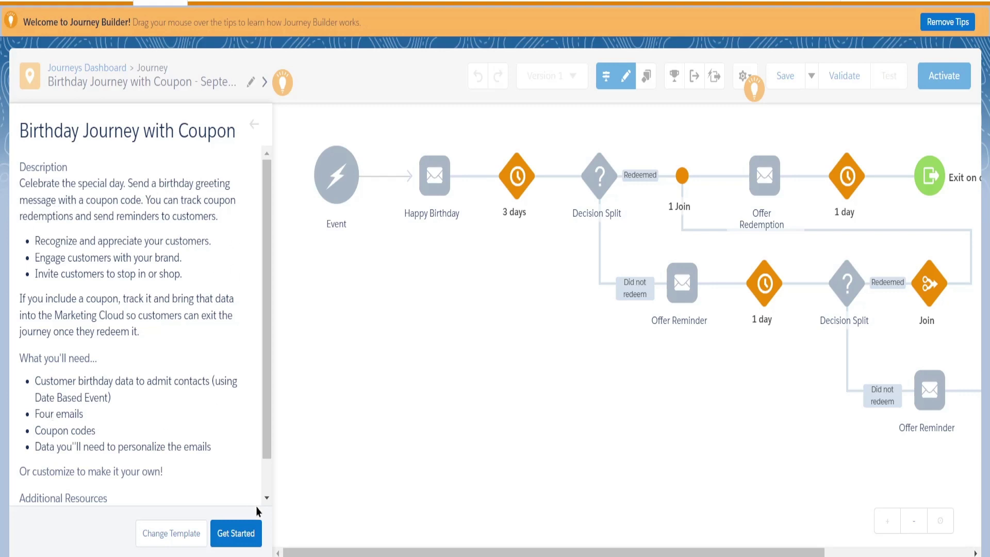
Start editing the birthday template to show the Entry Sources palette.
{"action": "left_click", "coordinate": [235, 536]}
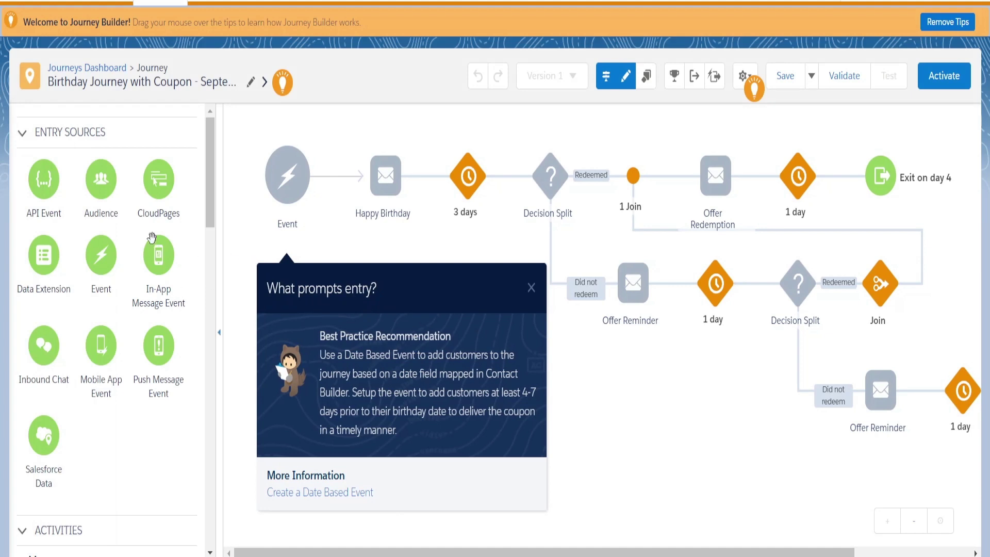
{"action": "scroll", "coordinate": [90, 261], "scroll_direction": "down", "scroll_amount": 5}
{"action": "scroll", "coordinate": [85, 286], "scroll_direction": "up", "scroll_amount": 5}
{"action": "scroll", "coordinate": [136, 287], "scroll_direction": "down", "scroll_amount": 2}
{"action": "scroll", "coordinate": [135, 287], "scroll_direction": "up", "scroll_amount": 2}
Delete the Event entry source and drag in a Data Extension entry source.
{"action": "left_click", "coordinate": [324, 150]}
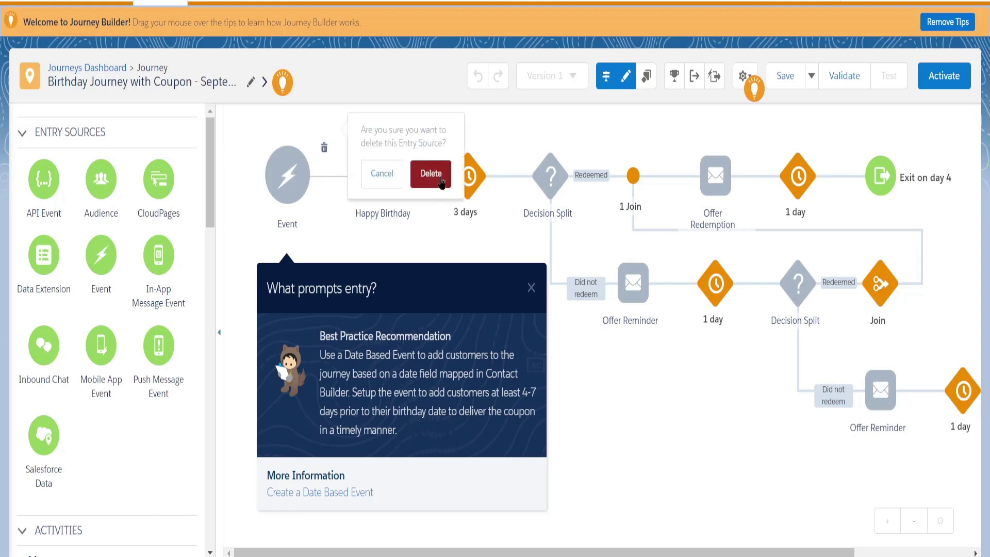
{"action": "left_click", "coordinate": [430, 173]}
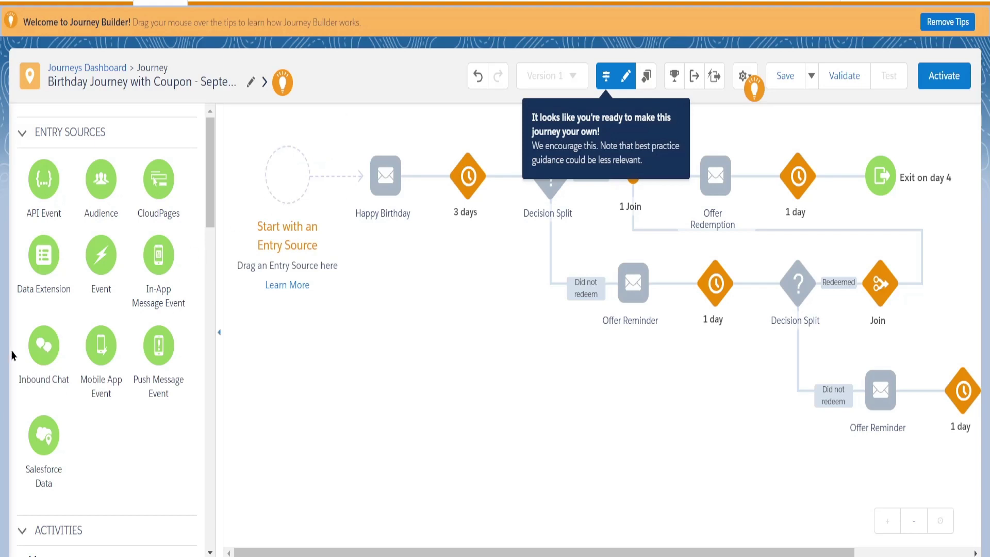
{"action": "left_click_drag", "start_coordinate": [43, 254], "coordinate": [289, 168]}
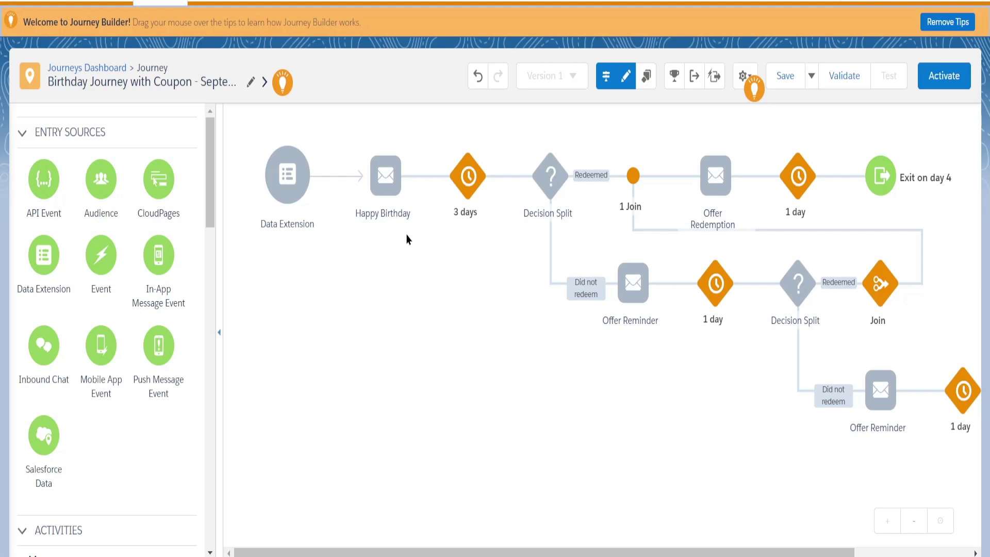
{"action": "mouse_move", "coordinate": [392, 190]}
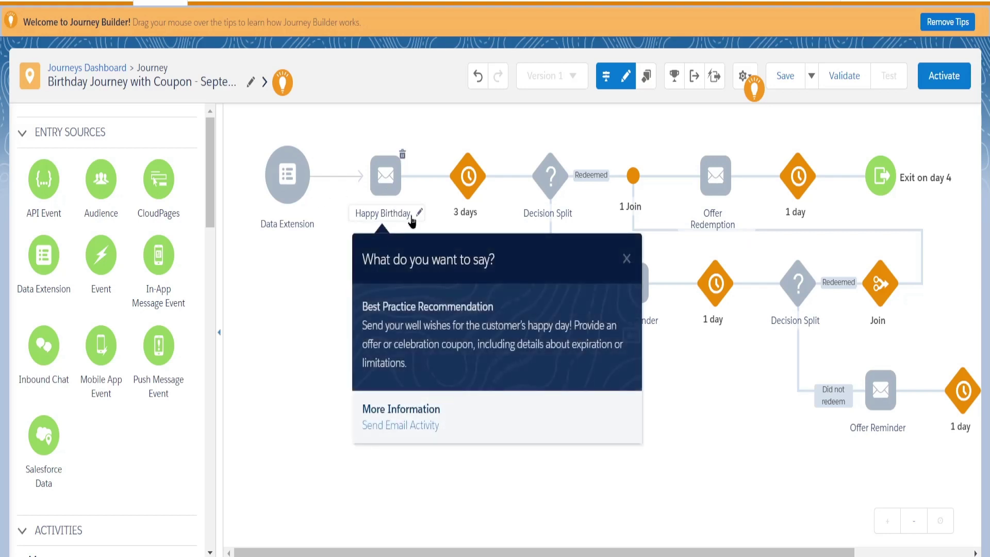
{"action": "left_click", "coordinate": [416, 215]}
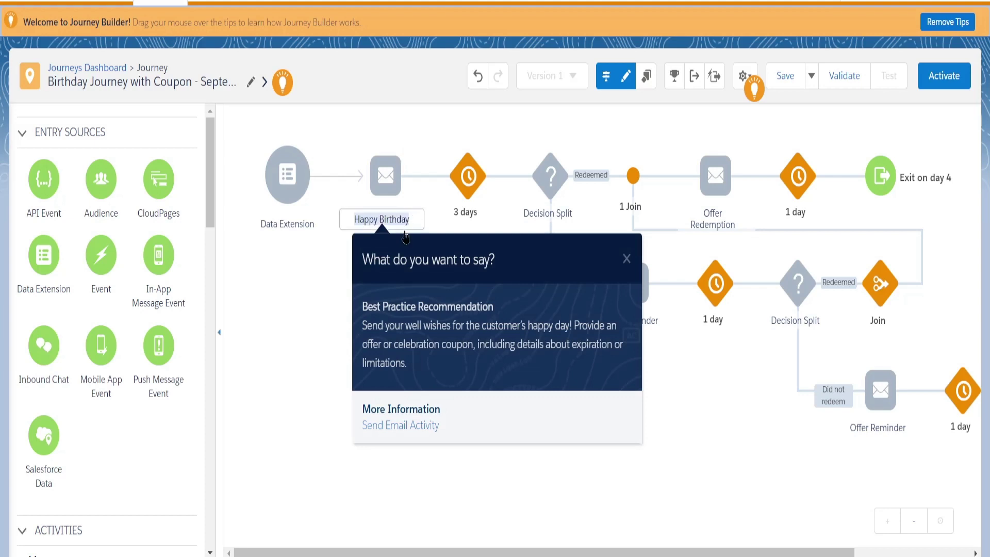
{"action": "left_click", "coordinate": [342, 274]}
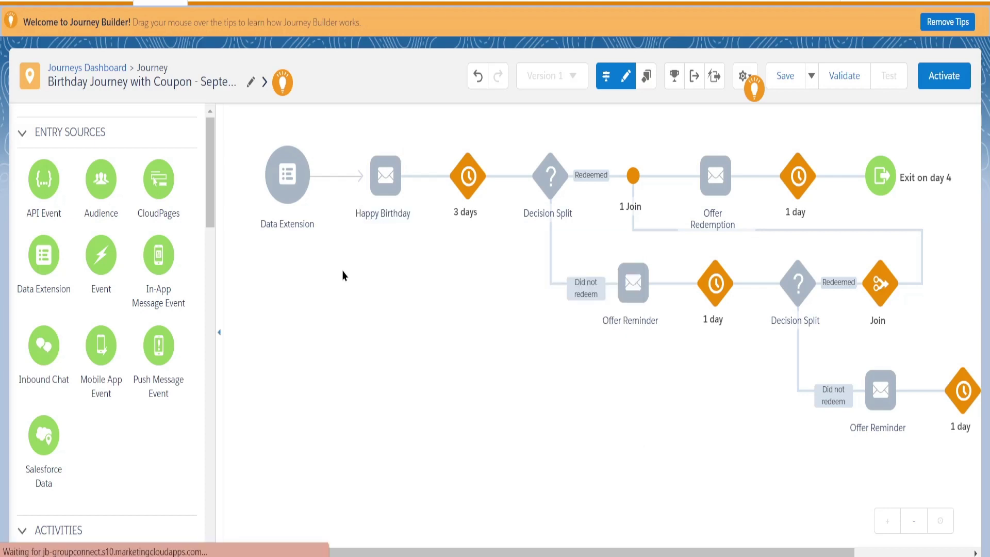
{"action": "mouse_move", "coordinate": [483, 194]}
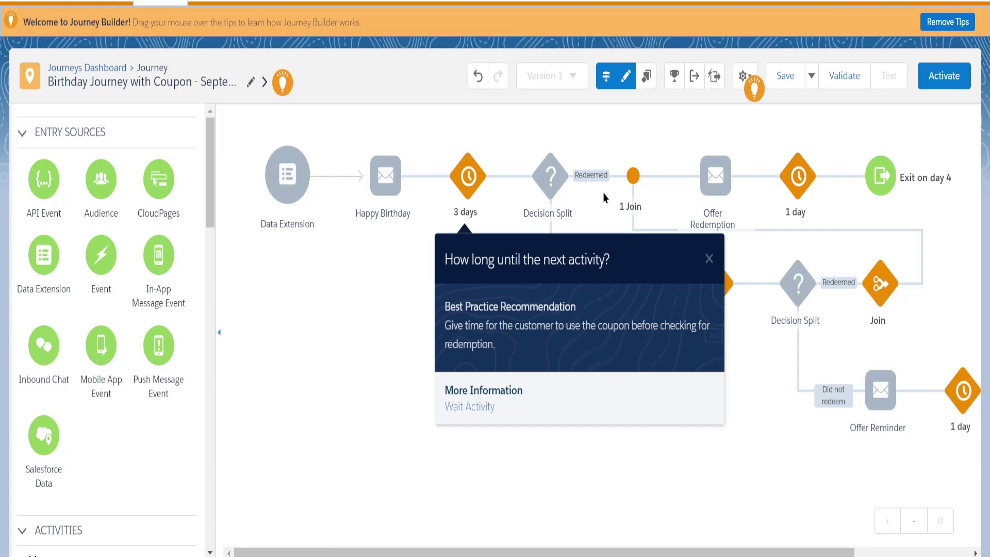
{"action": "mouse_move", "coordinate": [554, 189]}
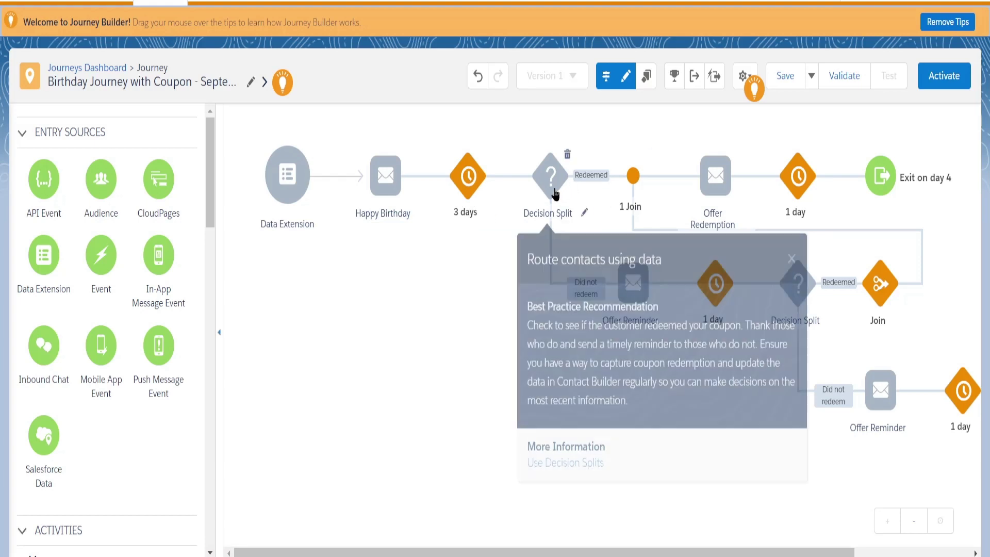
{"action": "scroll", "coordinate": [142, 413], "scroll_direction": "down", "scroll_amount": 5}
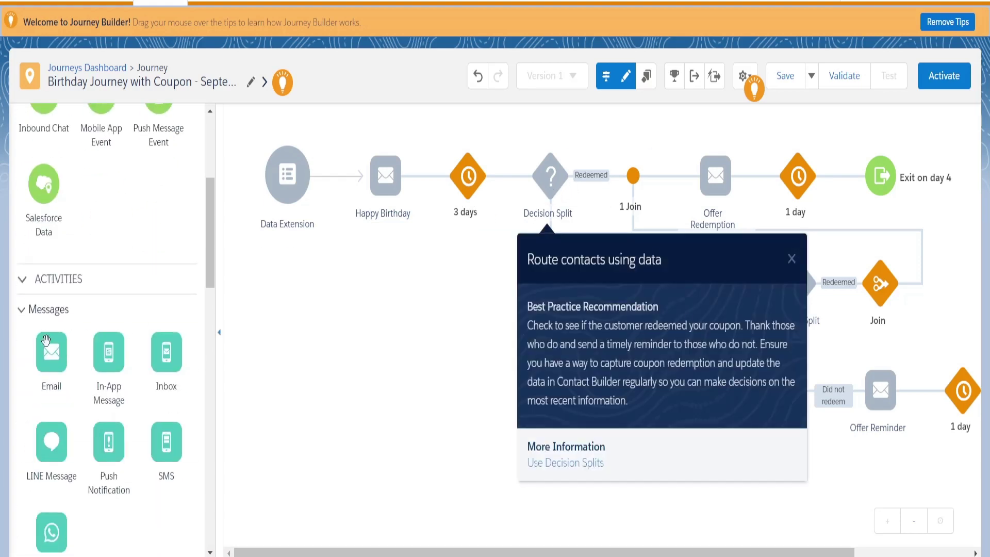
{"action": "scroll", "coordinate": [61, 361], "scroll_direction": "down", "scroll_amount": 3}
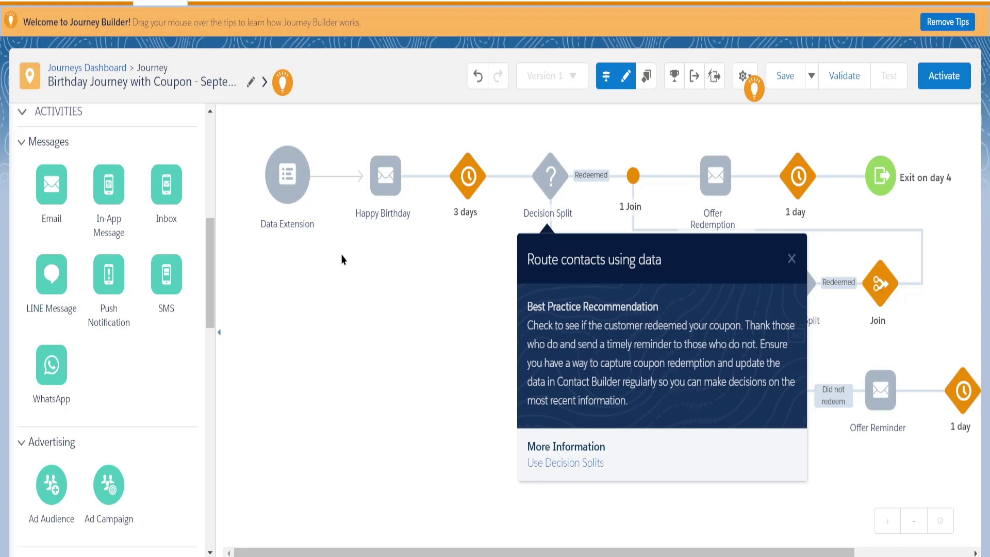
{"action": "scroll", "coordinate": [138, 352], "scroll_direction": "up", "scroll_amount": 3}
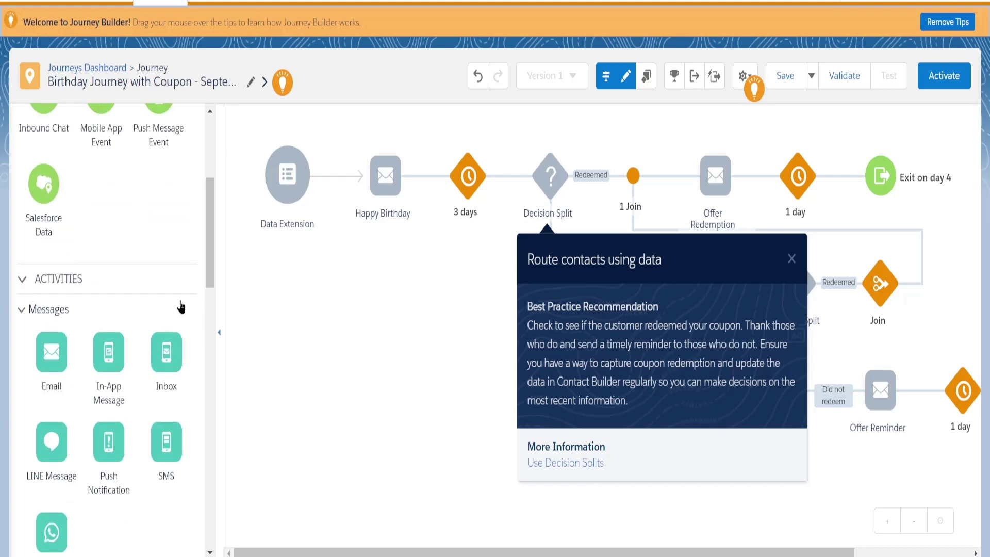
{"action": "scroll", "coordinate": [97, 332], "scroll_direction": "up", "scroll_amount": 3}
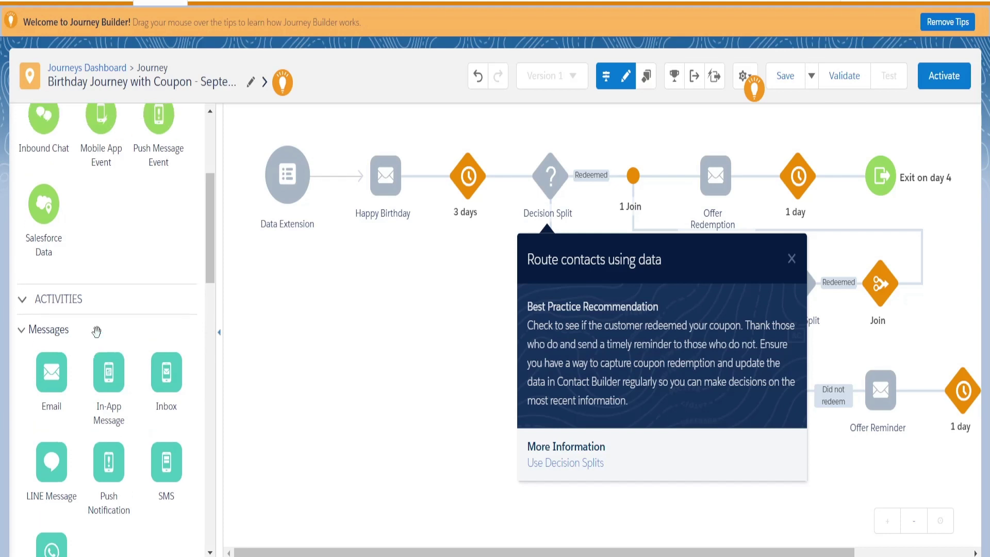
{"action": "scroll", "coordinate": [87, 371], "scroll_direction": "down", "scroll_amount": 2}
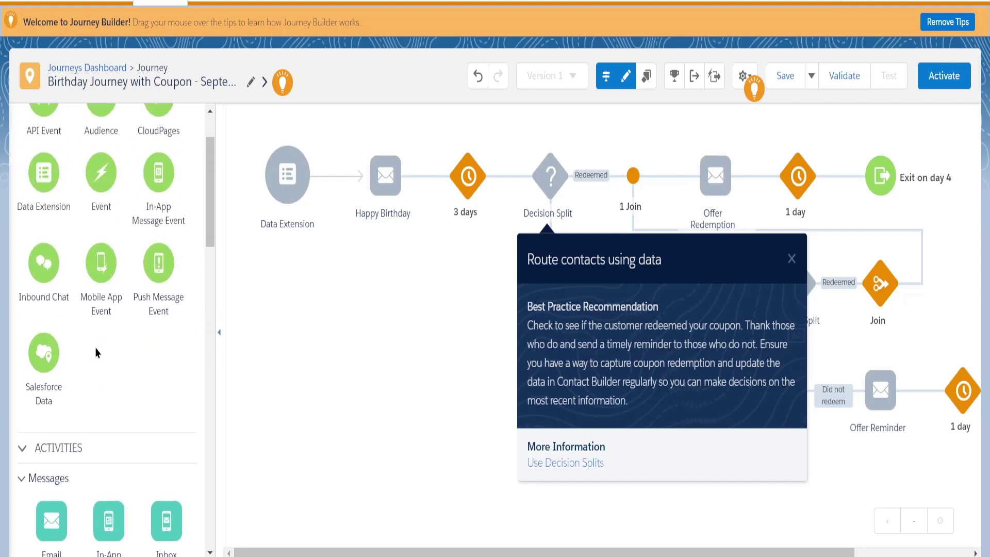
{"action": "scroll", "coordinate": [98, 350], "scroll_direction": "down", "scroll_amount": 1}
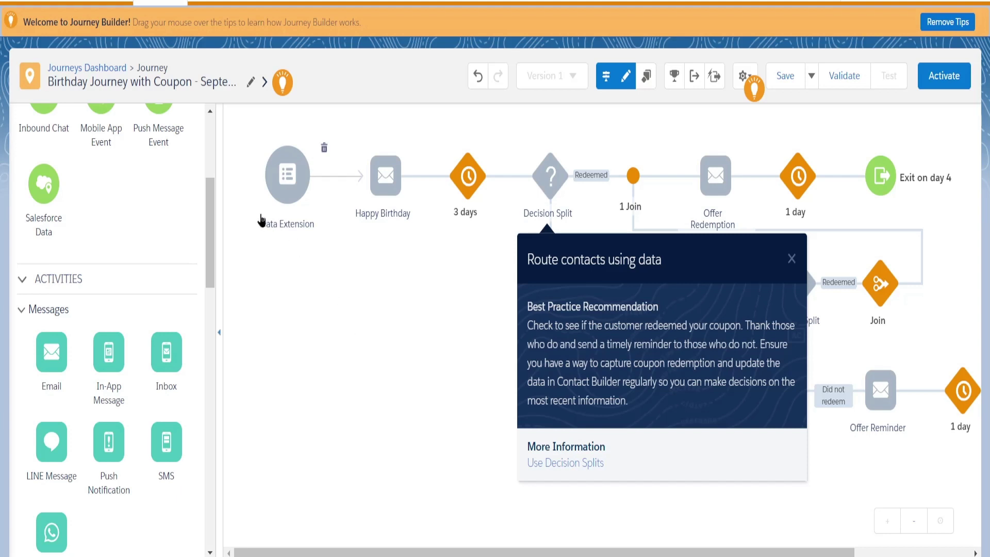
{"action": "left_click", "coordinate": [282, 182]}
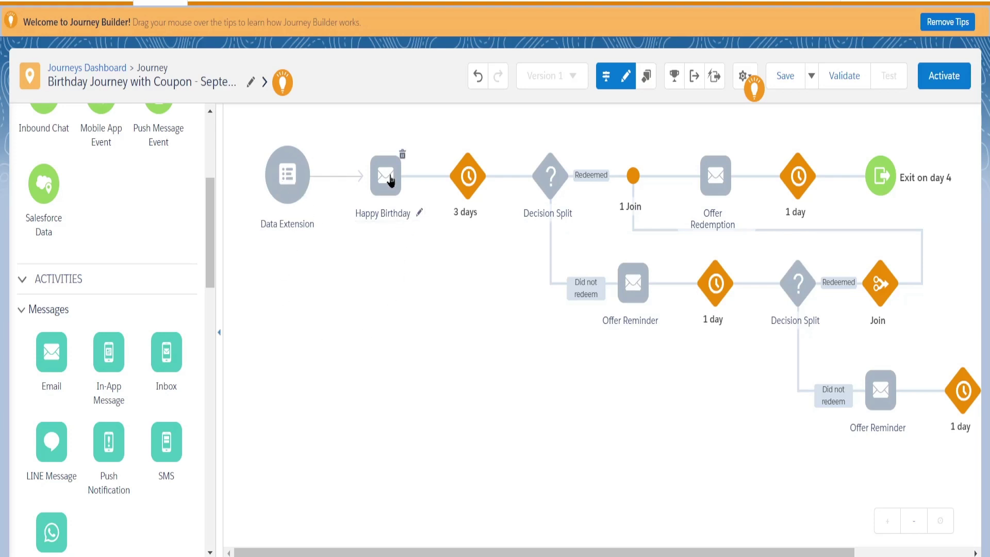
{"action": "mouse_move", "coordinate": [390, 189]}
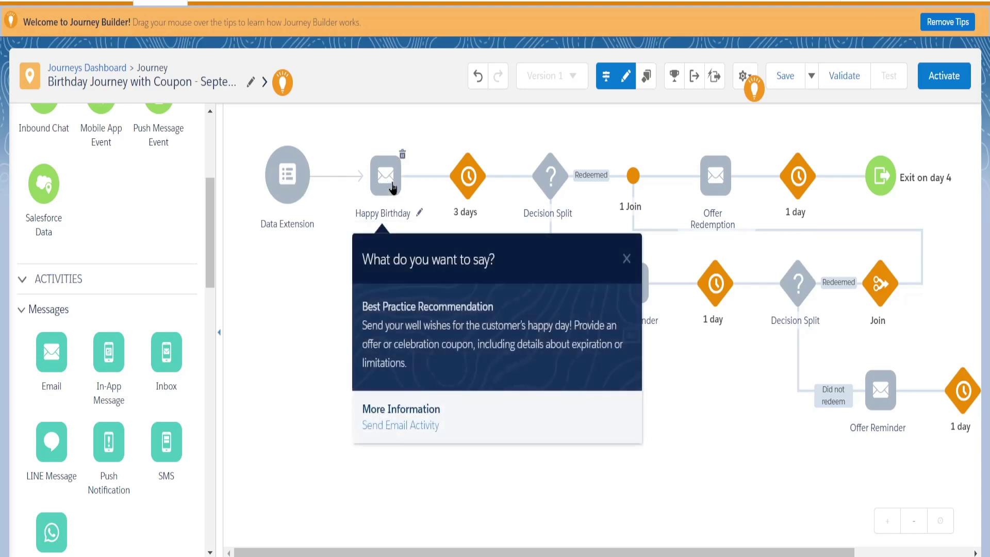
{"action": "mouse_move", "coordinate": [470, 191]}
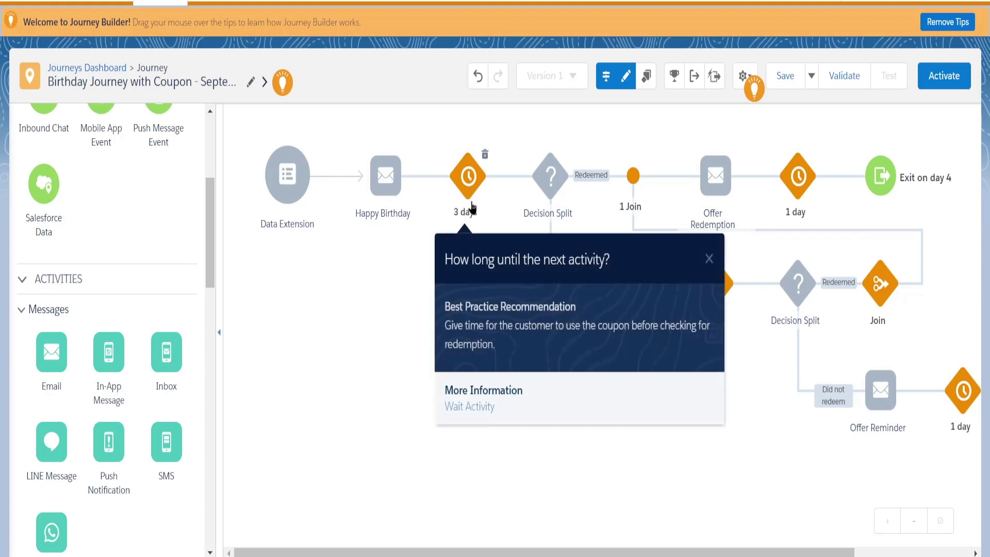
{"action": "scroll", "coordinate": [62, 375], "scroll_direction": "down", "scroll_amount": 3}
{"action": "scroll", "coordinate": [140, 387], "scroll_direction": "up", "scroll_amount": 8}
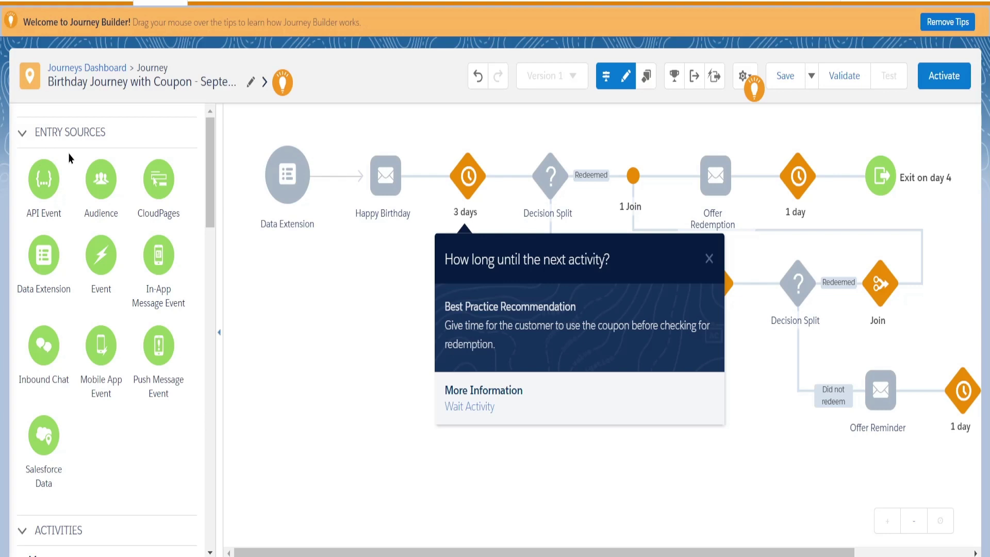
{"action": "scroll", "coordinate": [85, 356], "scroll_direction": "down", "scroll_amount": 6}
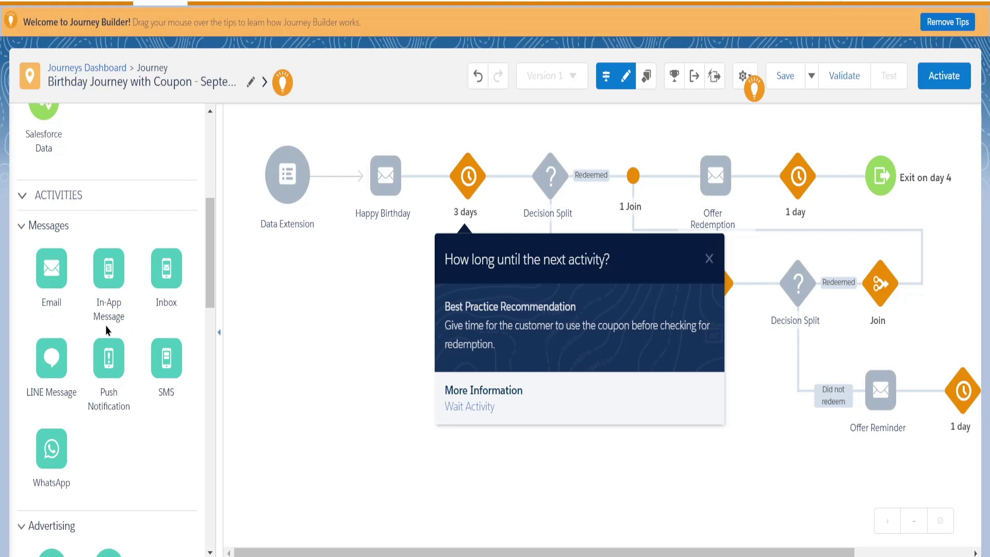
{"action": "scroll", "coordinate": [129, 381], "scroll_direction": "down", "scroll_amount": 3}
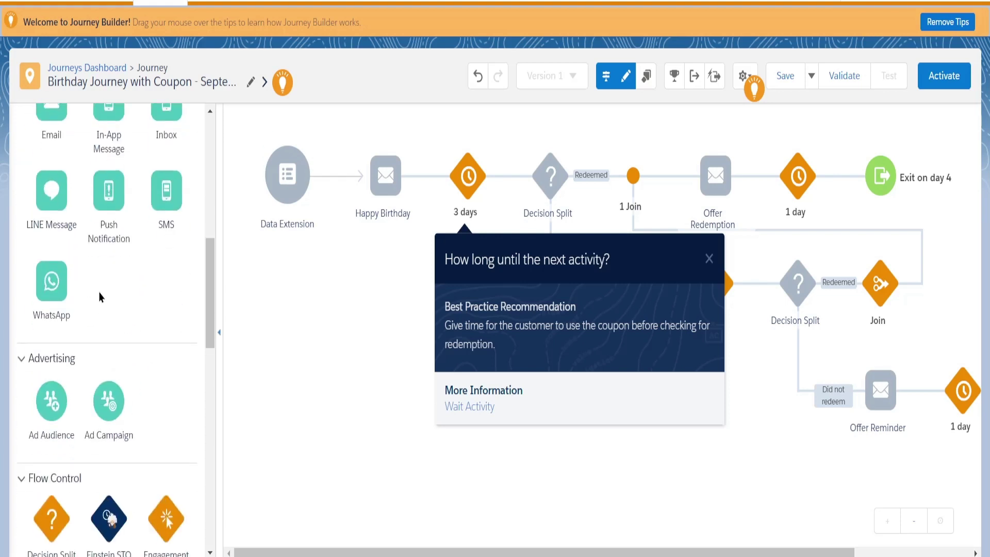
{"action": "scroll", "coordinate": [99, 296], "scroll_direction": "down", "scroll_amount": 3}
{"action": "scroll", "coordinate": [56, 260], "scroll_direction": "down", "scroll_amount": 2}
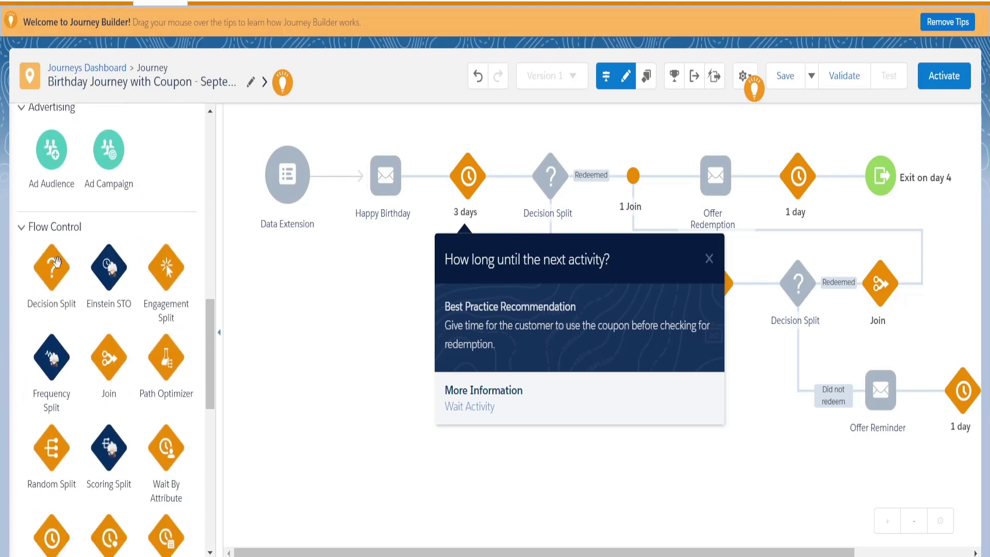
{"action": "scroll", "coordinate": [46, 521], "scroll_direction": "down", "scroll_amount": 2}
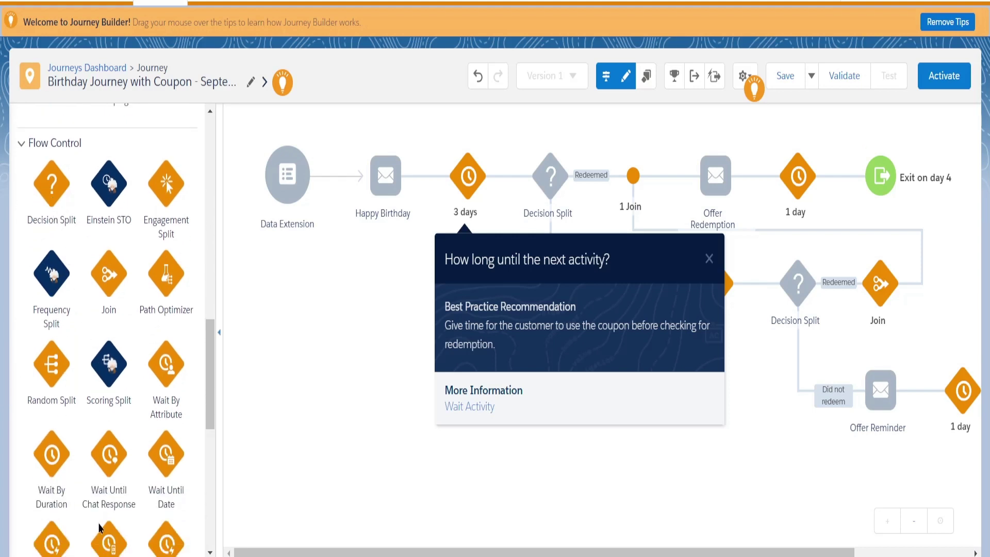
{"action": "scroll", "coordinate": [82, 430], "scroll_direction": "down", "scroll_amount": 5}
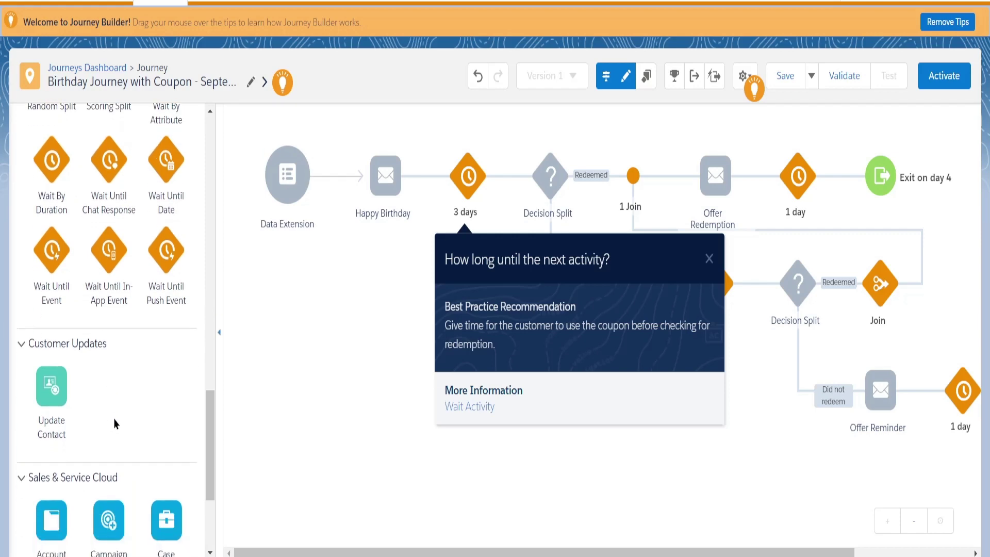
{"action": "scroll", "coordinate": [114, 423], "scroll_direction": "down", "scroll_amount": 3}
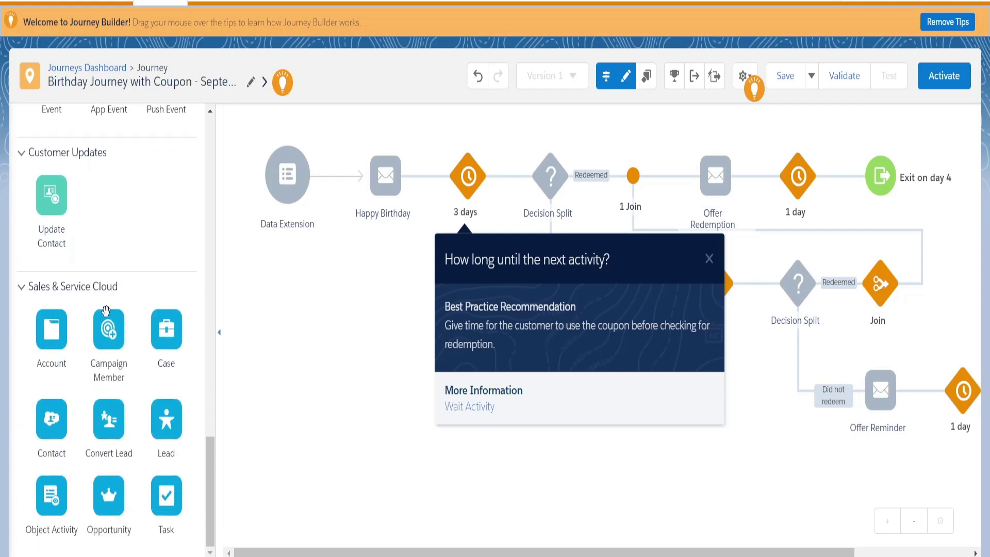
{"action": "scroll", "coordinate": [100, 449], "scroll_direction": "up", "scroll_amount": 5}
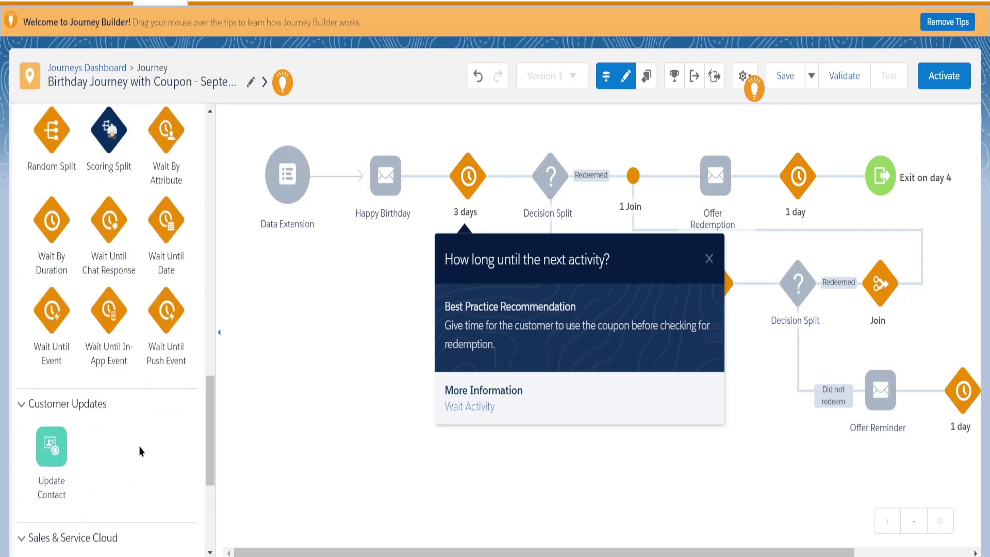
{"action": "scroll", "coordinate": [93, 356], "scroll_direction": "up", "scroll_amount": 5}
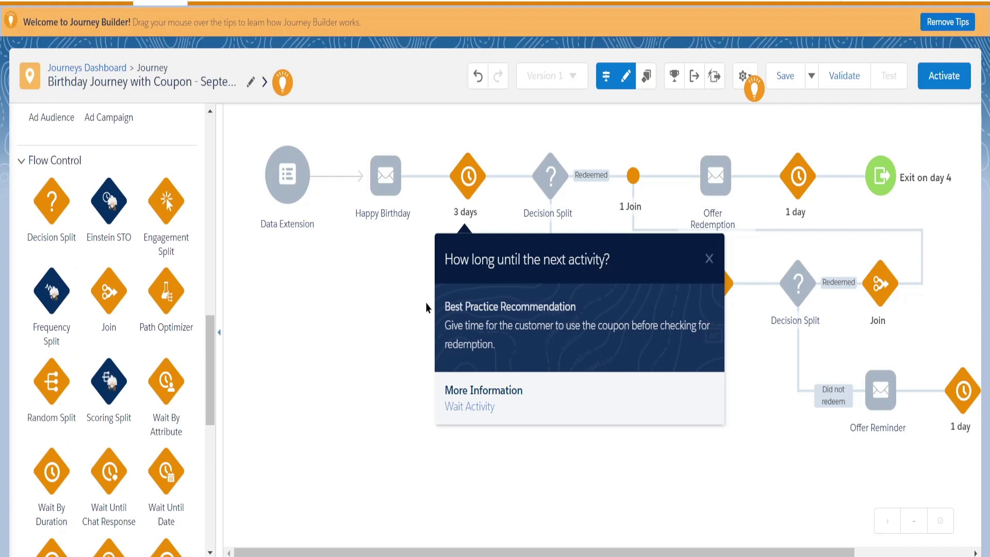
{"action": "left_click", "coordinate": [709, 259]}
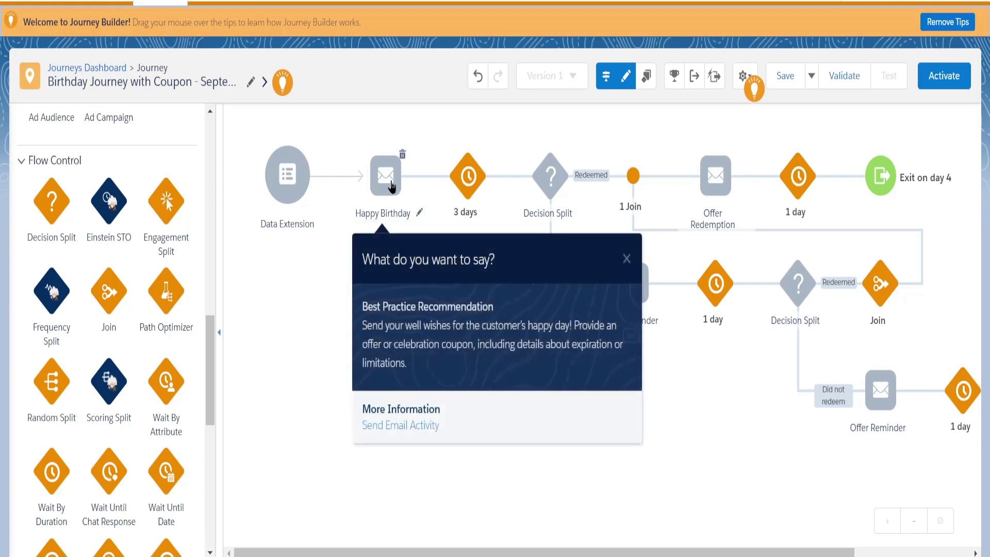
{"action": "mouse_move", "coordinate": [555, 183]}
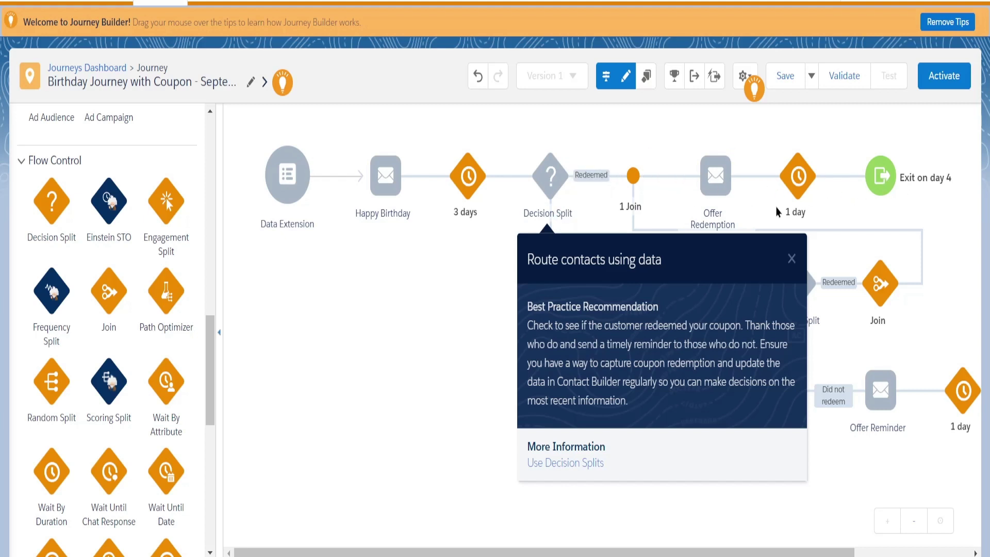
{"action": "mouse_move", "coordinate": [718, 178]}
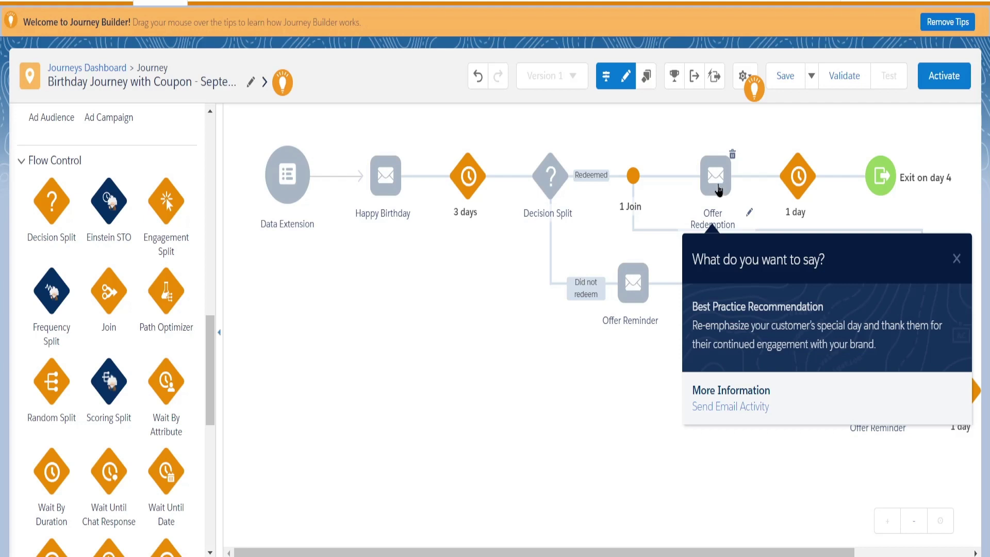
Delete the Offer Redemption email node from the Redeemed path.
{"action": "left_click", "coordinate": [732, 156]}
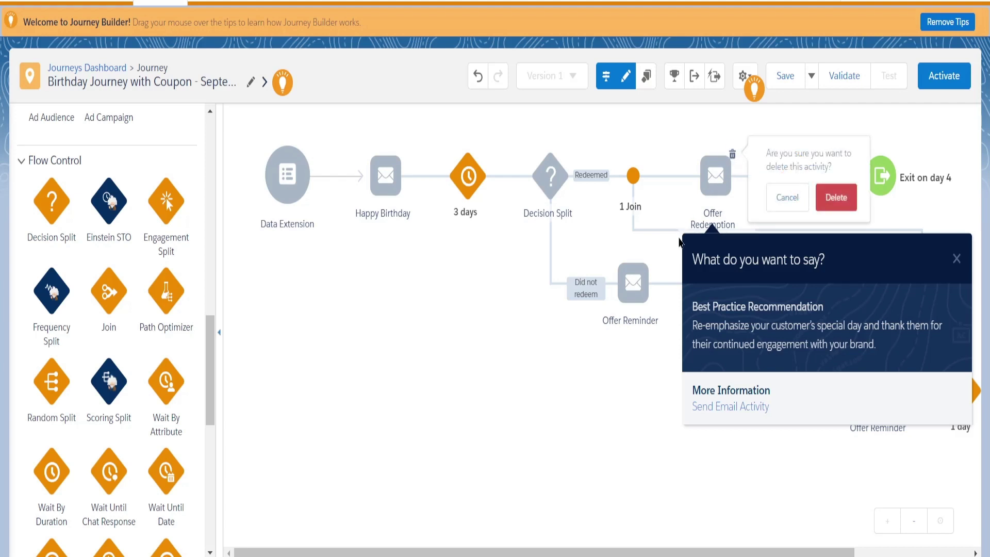
{"action": "left_click", "coordinate": [827, 205]}
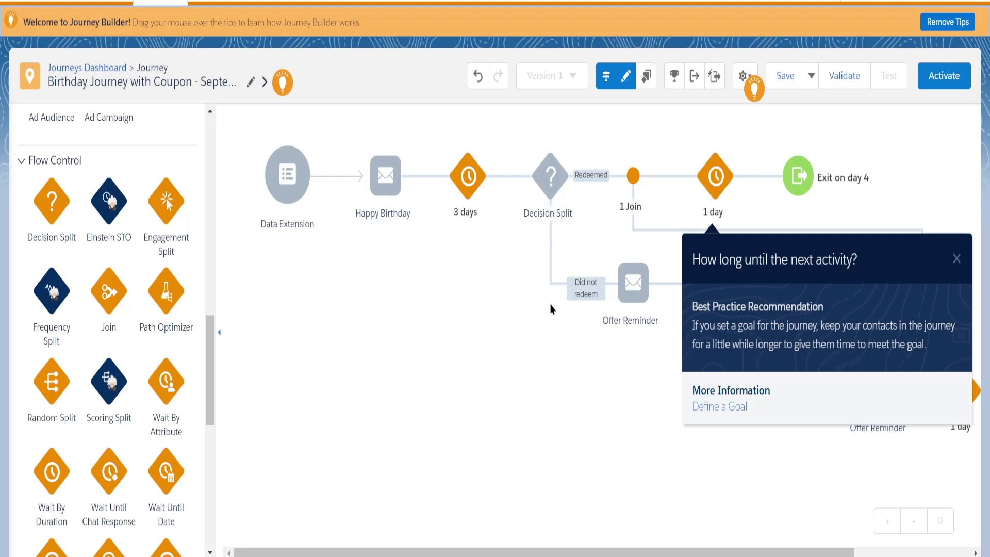
{"action": "mouse_move", "coordinate": [551, 193]}
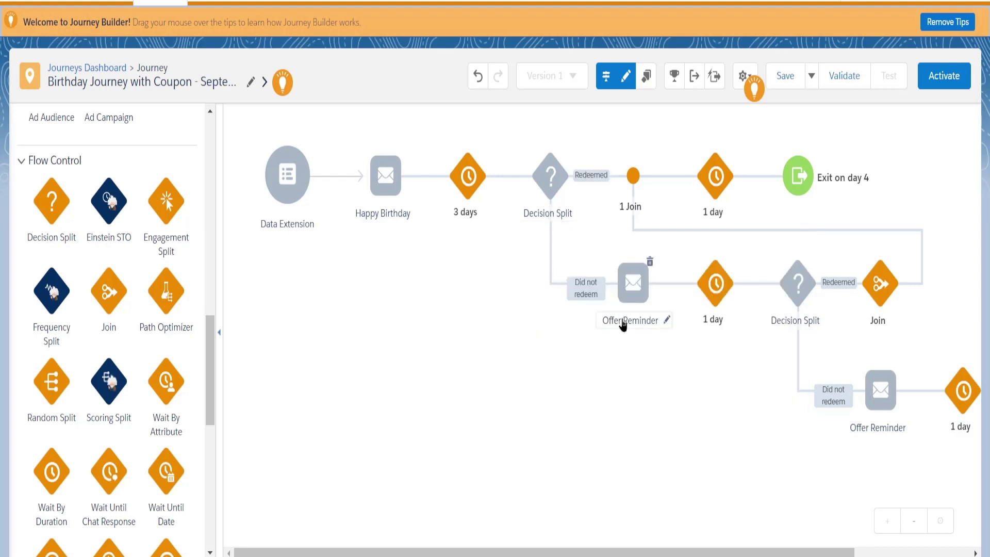
{"action": "mouse_move", "coordinate": [642, 295]}
{"action": "mouse_move", "coordinate": [724, 293]}
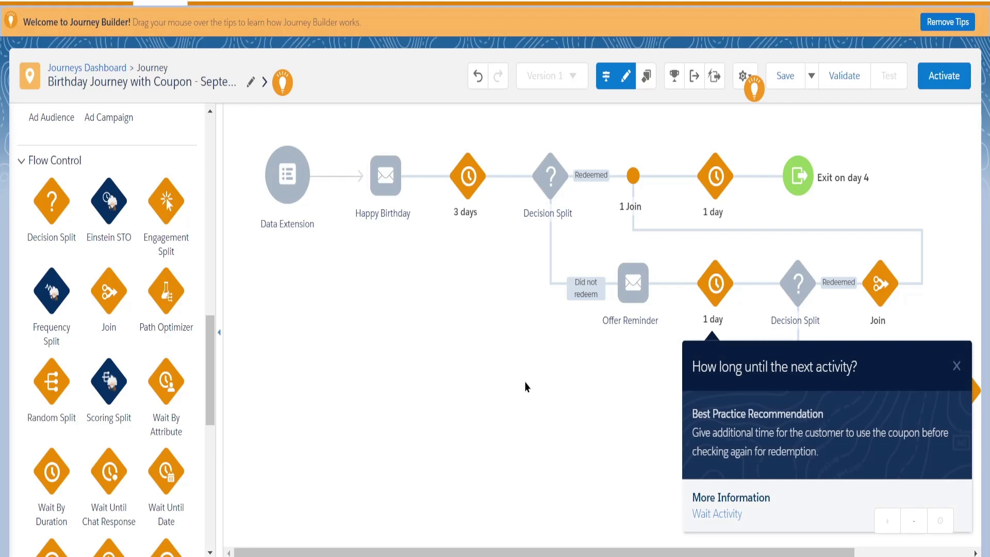
Change the wait after Offer Reminder to 2 days, extended until 12:01 am.
{"action": "left_click", "coordinate": [717, 295]}
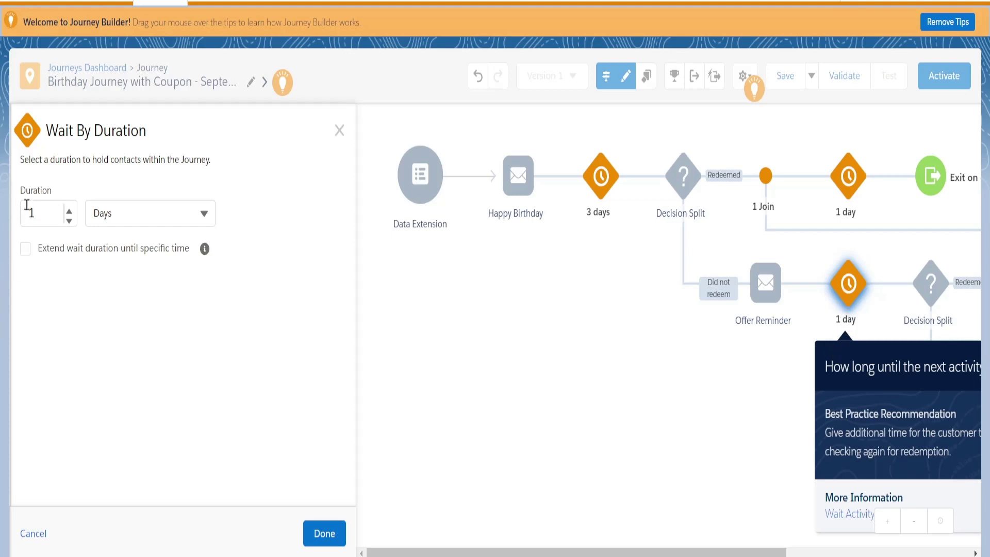
{"action": "left_click", "coordinate": [68, 213]}
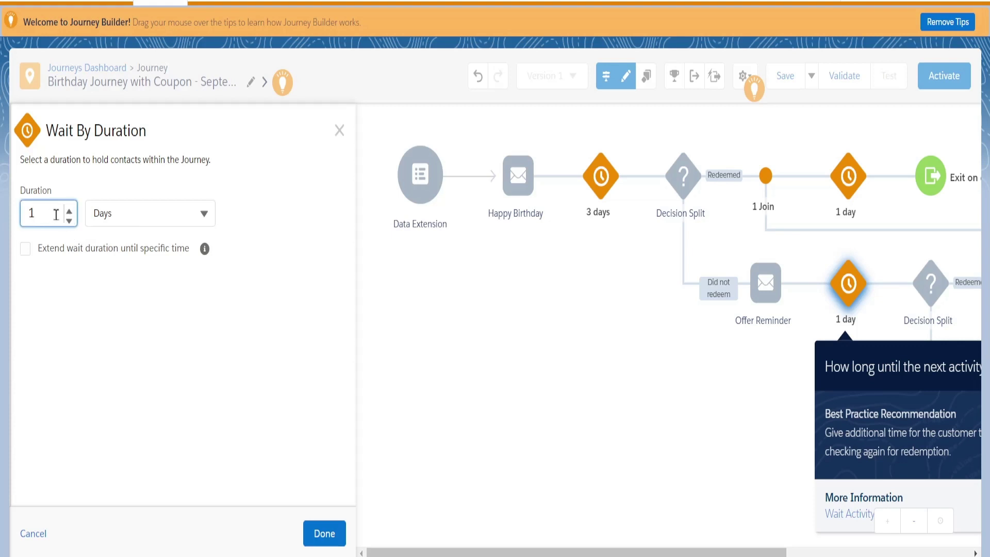
{"action": "left_click", "coordinate": [72, 248]}
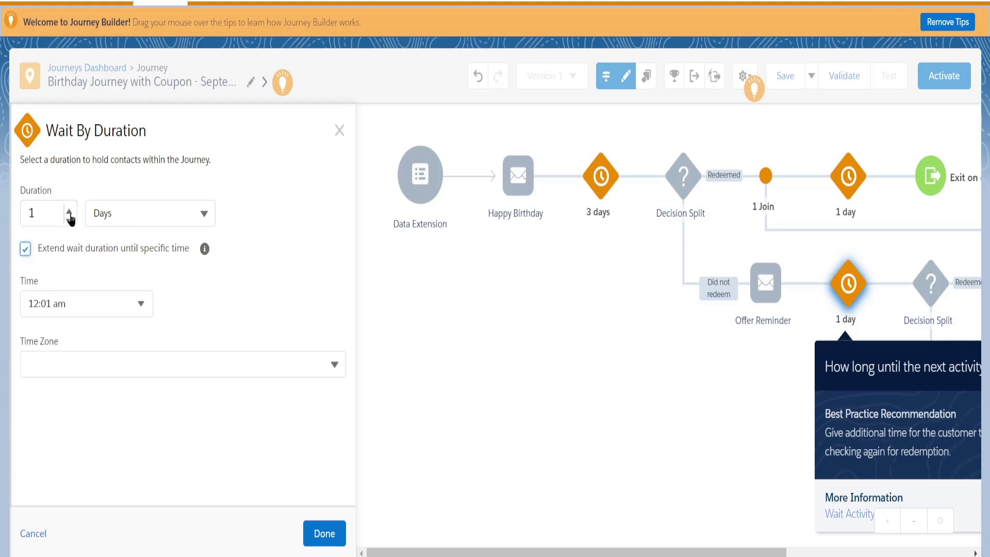
{"action": "left_click", "coordinate": [69, 211]}
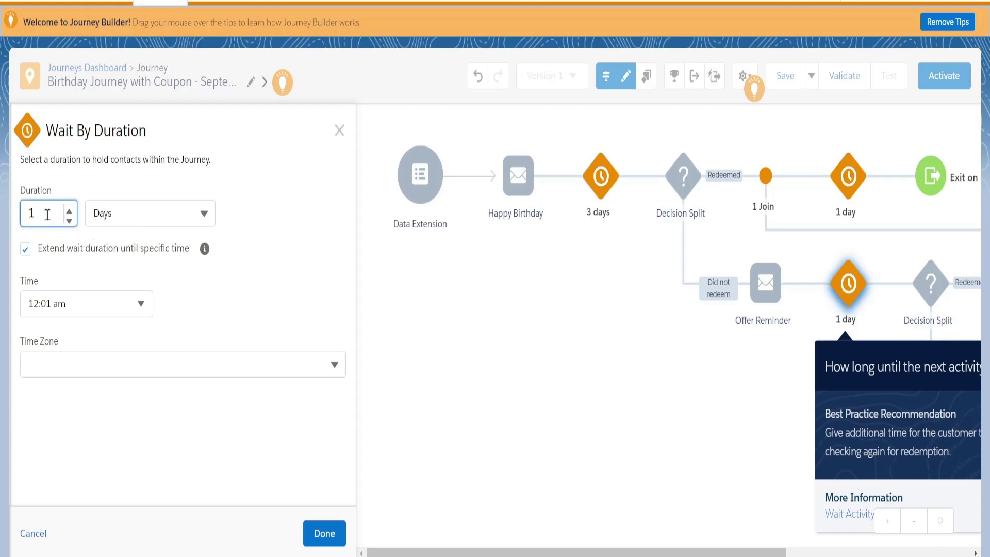
{"action": "double_click", "coordinate": [43, 214]}
{"action": "type", "text": "2"}
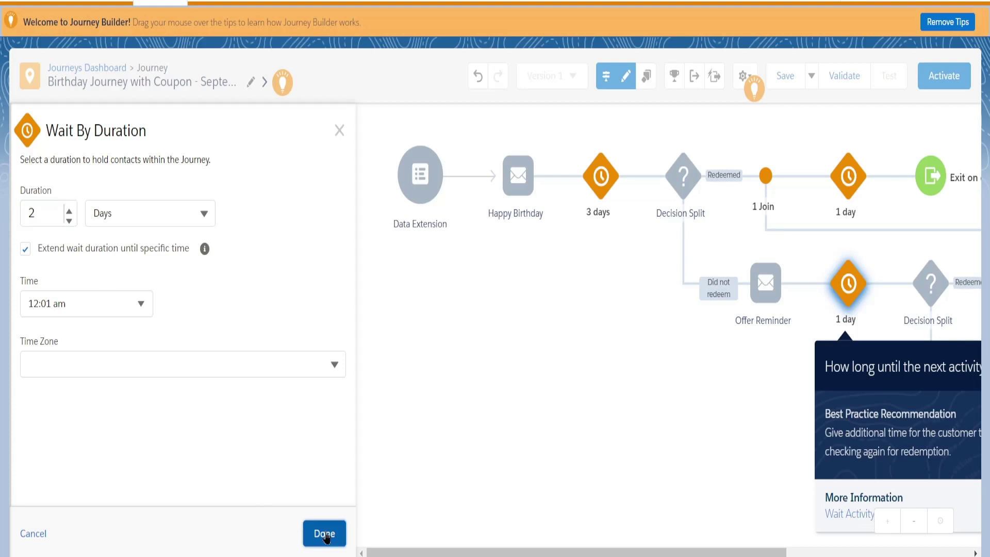
{"action": "left_click", "coordinate": [324, 533]}
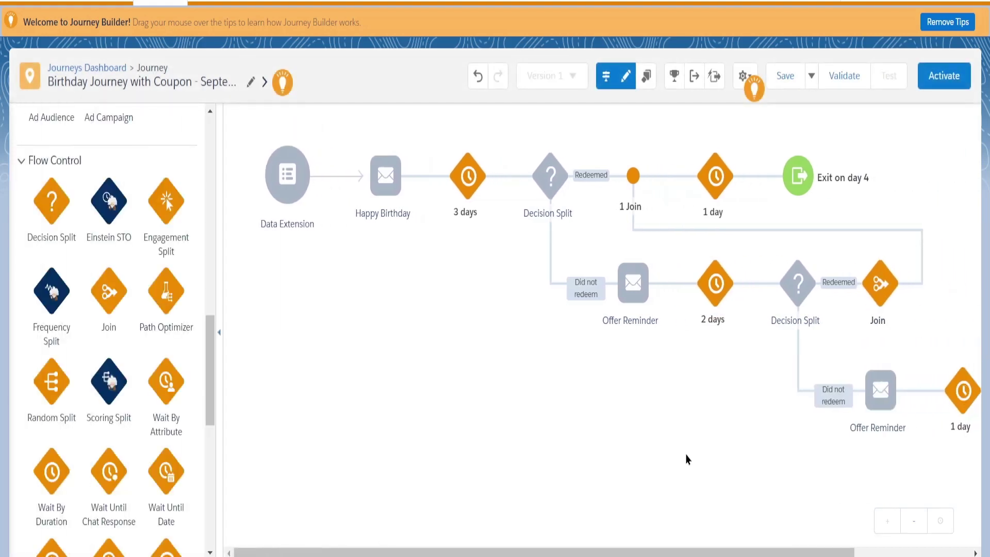
{"action": "mouse_move", "coordinate": [715, 304]}
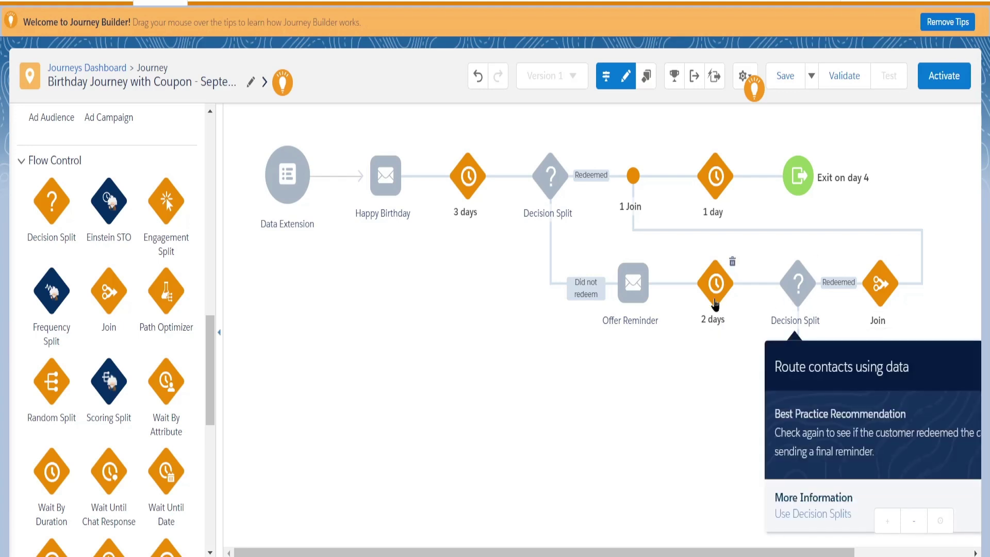
{"action": "left_click", "coordinate": [720, 304]}
{"action": "mouse_move", "coordinate": [880, 283]}
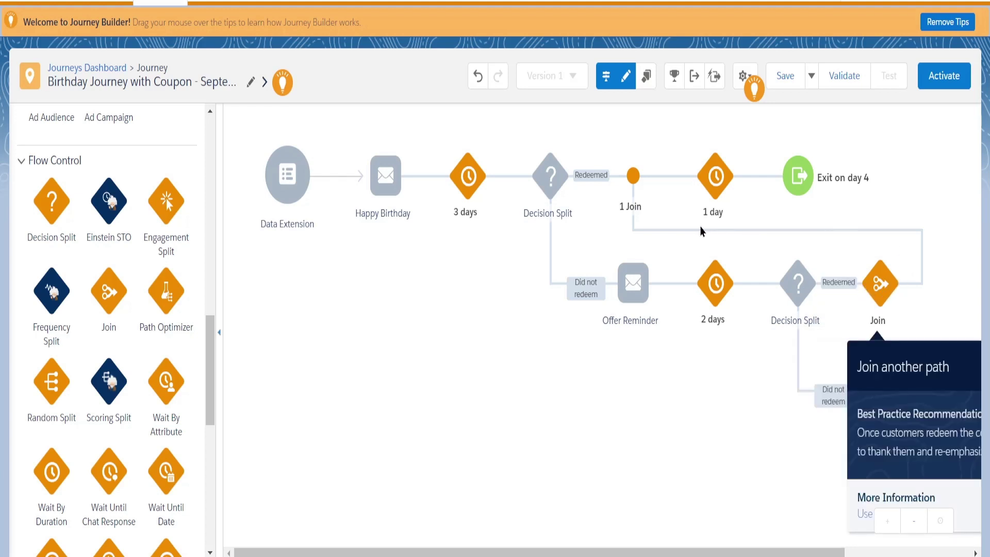
{"action": "mouse_move", "coordinate": [647, 206]}
{"action": "mouse_move", "coordinate": [825, 295]}
{"action": "mouse_move", "coordinate": [632, 186]}
{"action": "mouse_move", "coordinate": [799, 315]}
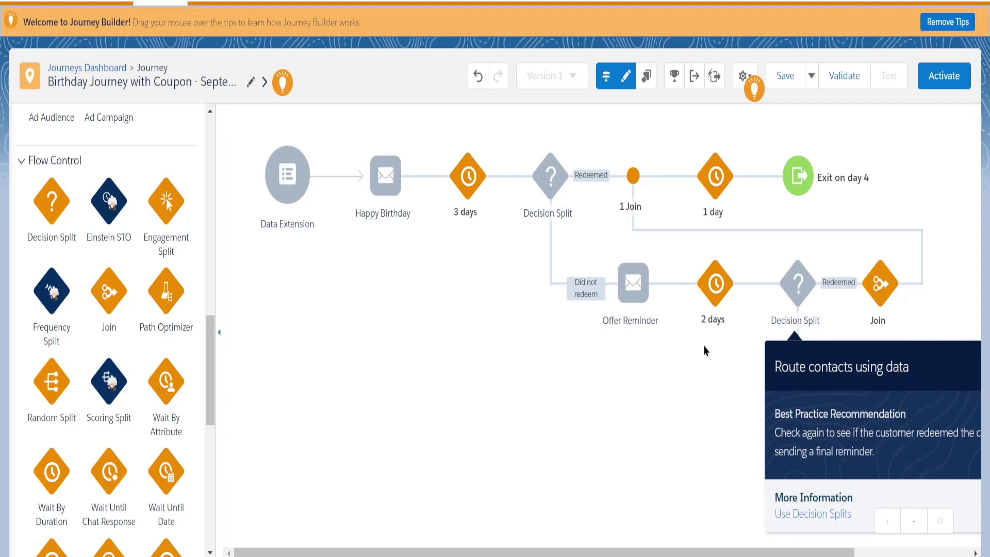
Dismiss the Decision Split tip card and view the lower Offer Reminder branch.
{"action": "left_click", "coordinate": [660, 377]}
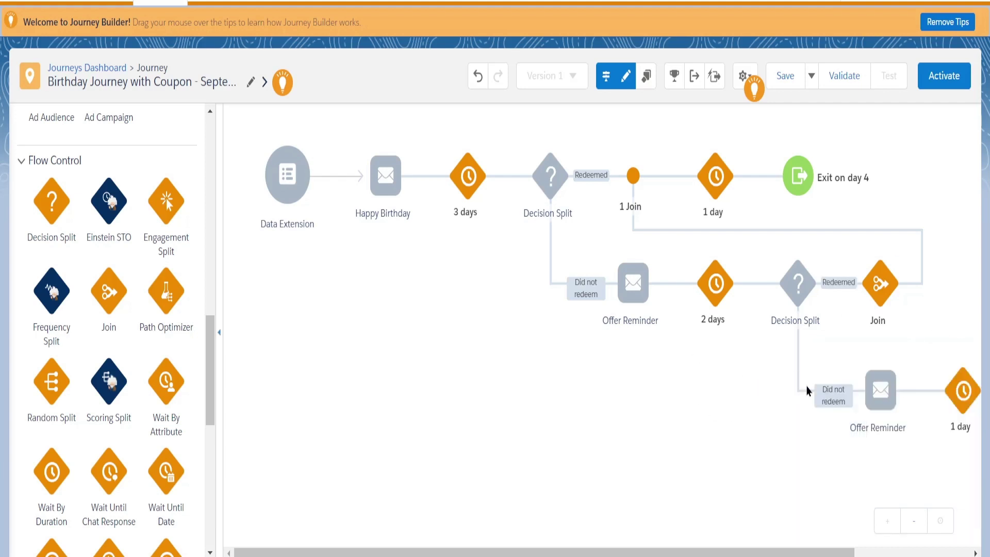
{"action": "left_click", "coordinate": [885, 402]}
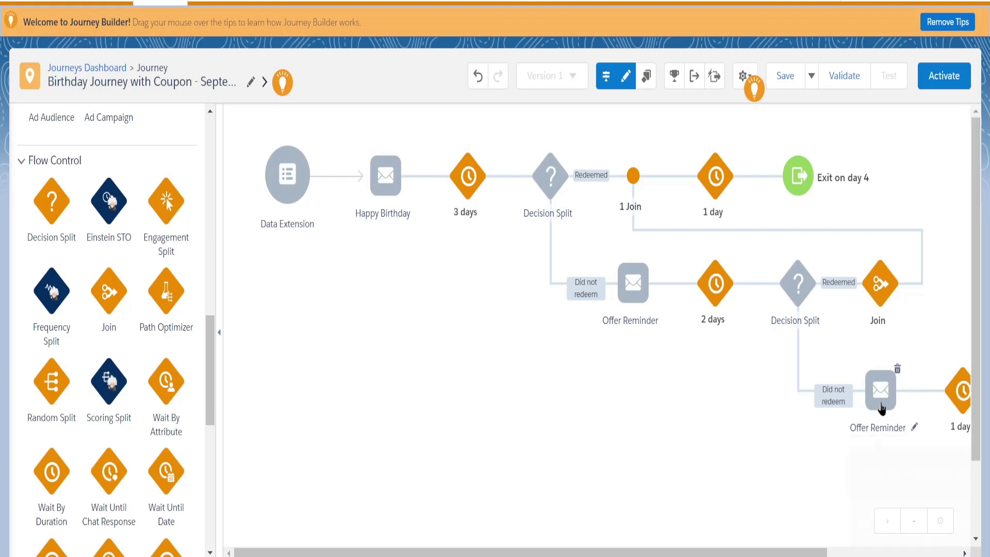
Set the final wait after the last Offer Reminder to 2 days.
{"action": "mouse_move", "coordinate": [880, 408]}
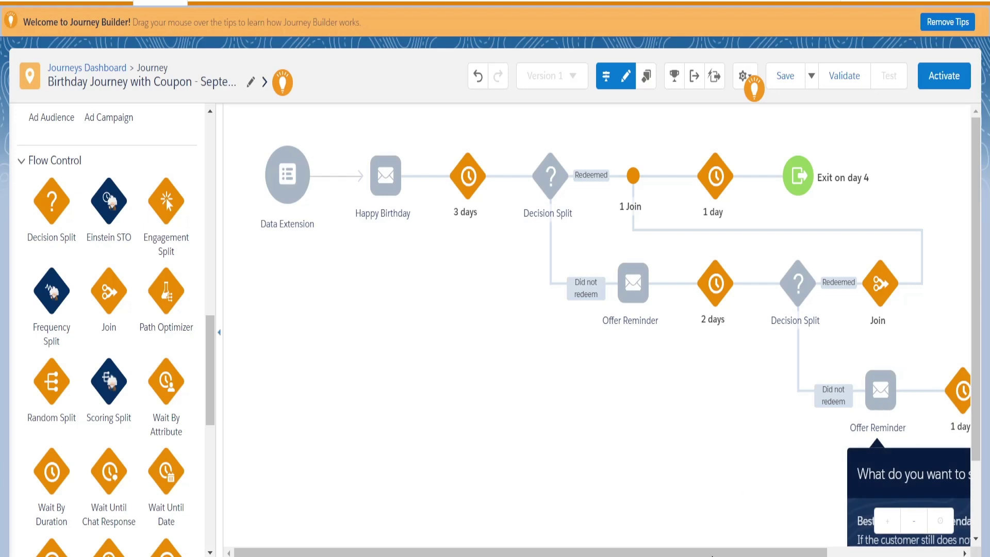
{"action": "left_click_drag", "start_coordinate": [712, 555], "coordinate": [844, 556]}
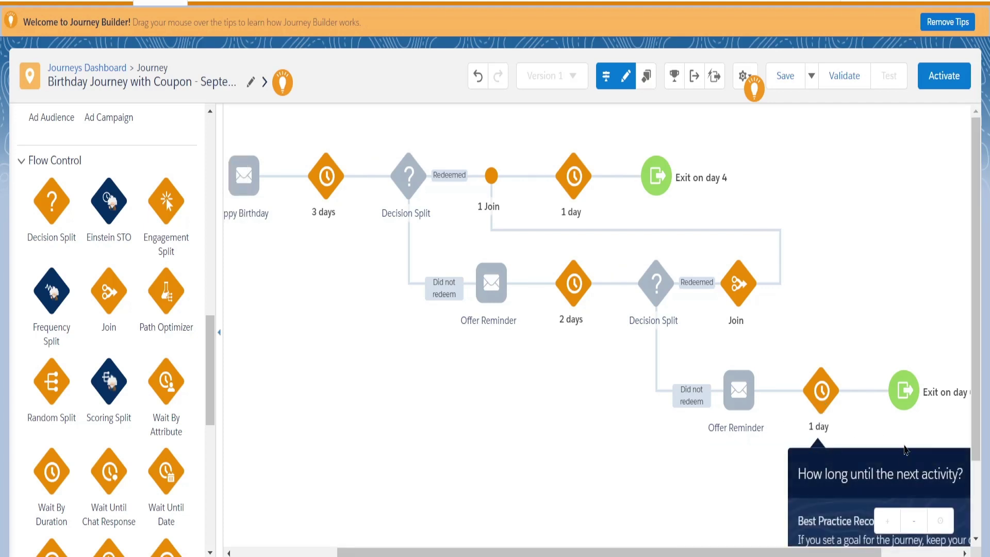
{"action": "left_click", "coordinate": [823, 401]}
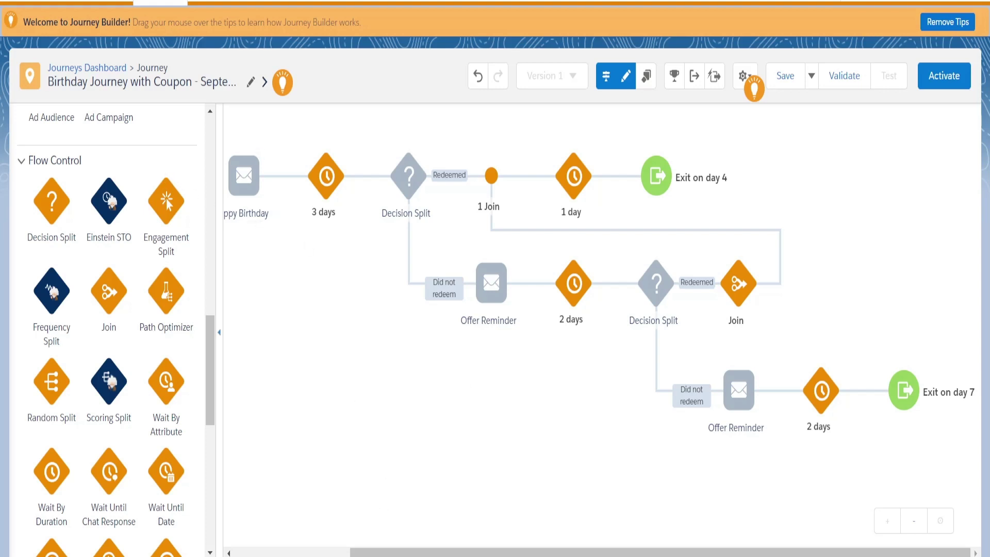
{"action": "left_click_drag", "start_coordinate": [512, 554], "coordinate": [395, 554]}
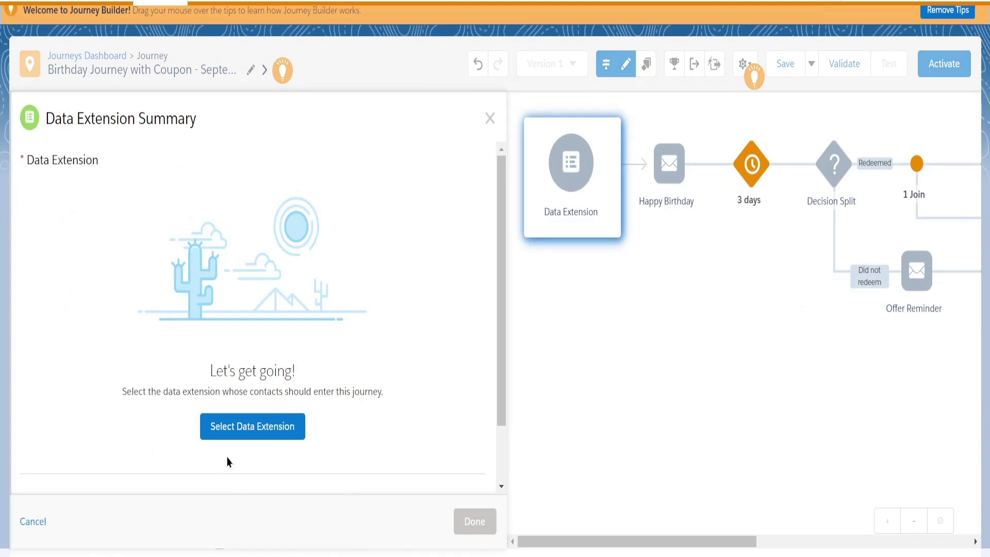
{"action": "left_click", "coordinate": [226, 434]}
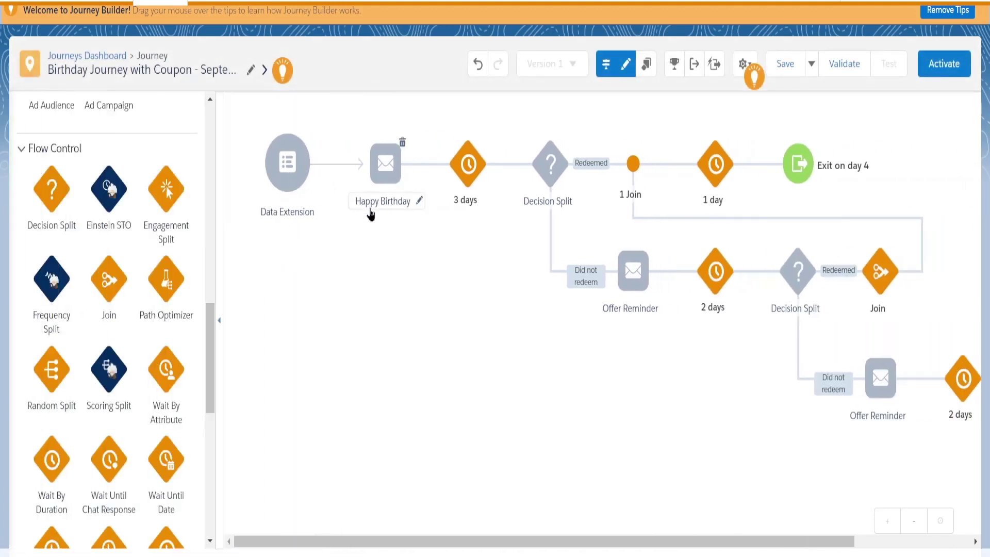
Review the tips on the Data Extension entry and final Offer Reminder nodes.
{"action": "mouse_move", "coordinate": [392, 168]}
{"action": "mouse_move", "coordinate": [888, 395]}
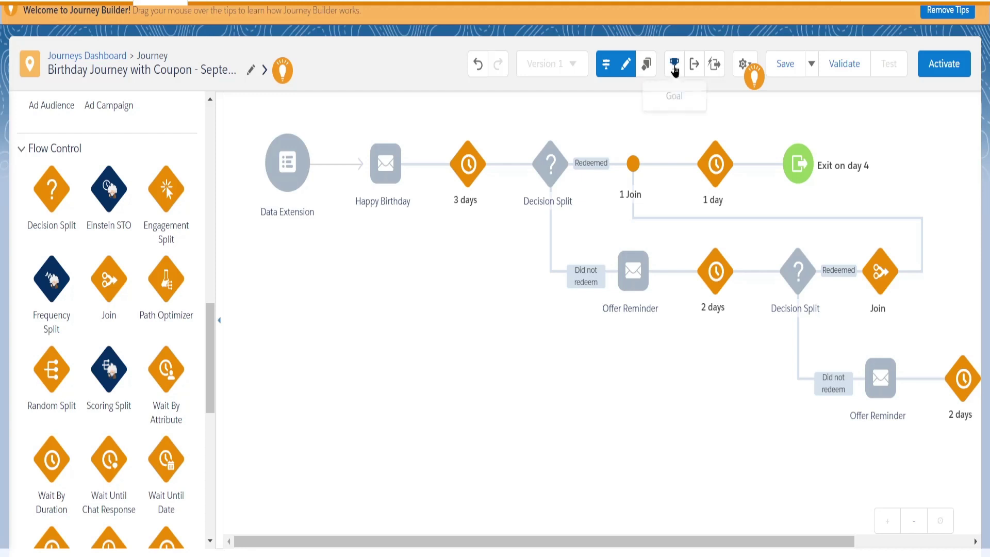
{"action": "left_click", "coordinate": [674, 64]}
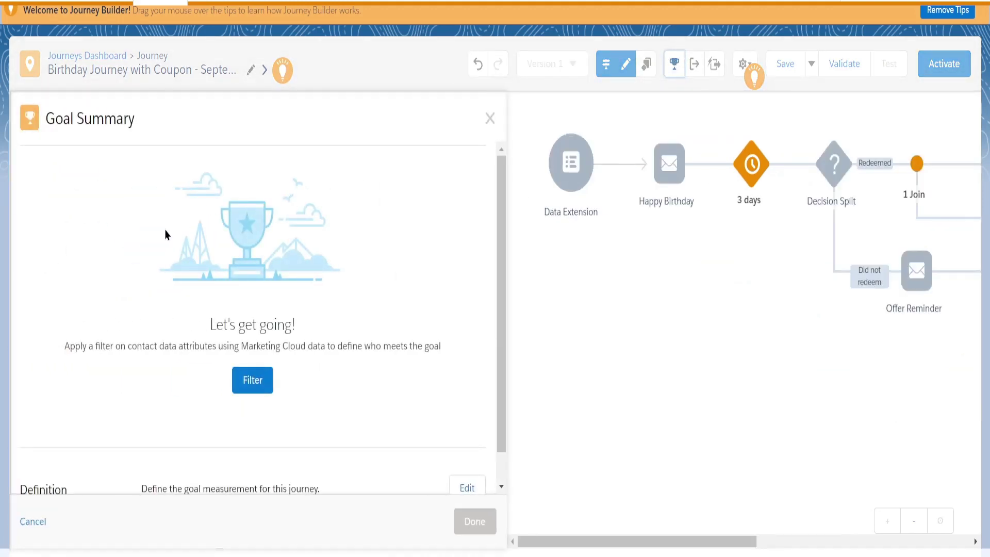
{"action": "left_click", "coordinate": [490, 119]}
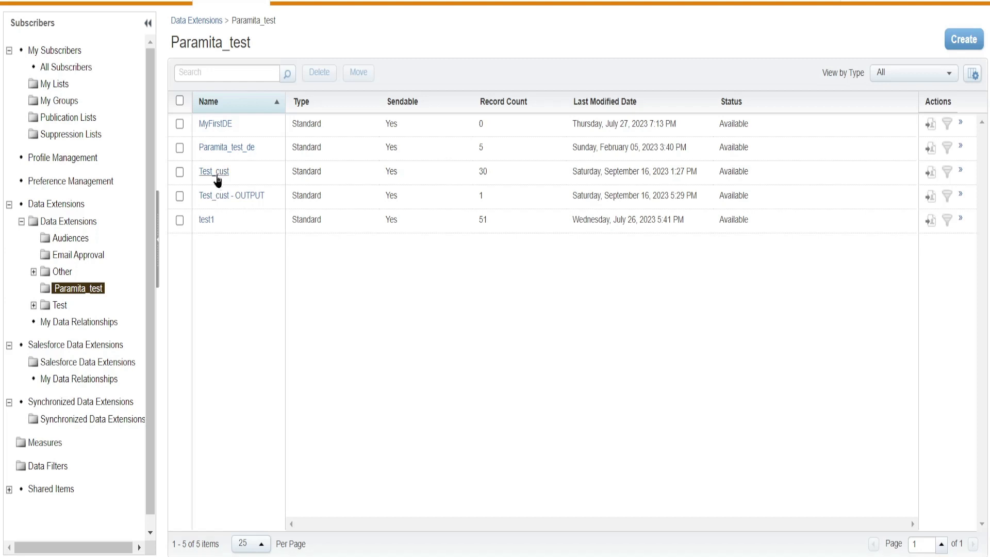
Open the Test_cust data extension from its test folder under Data Extensions.
{"action": "left_click", "coordinate": [223, 173]}
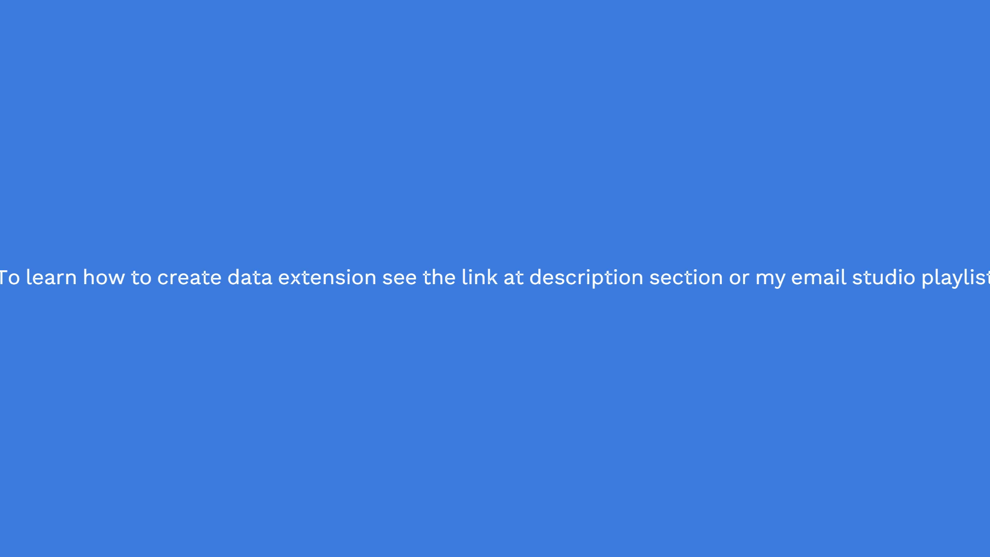
Show Test_cust's records: 30 contacts with gender and DateOfBirth columns.
{"action": "left_click", "coordinate": [305, 83]}
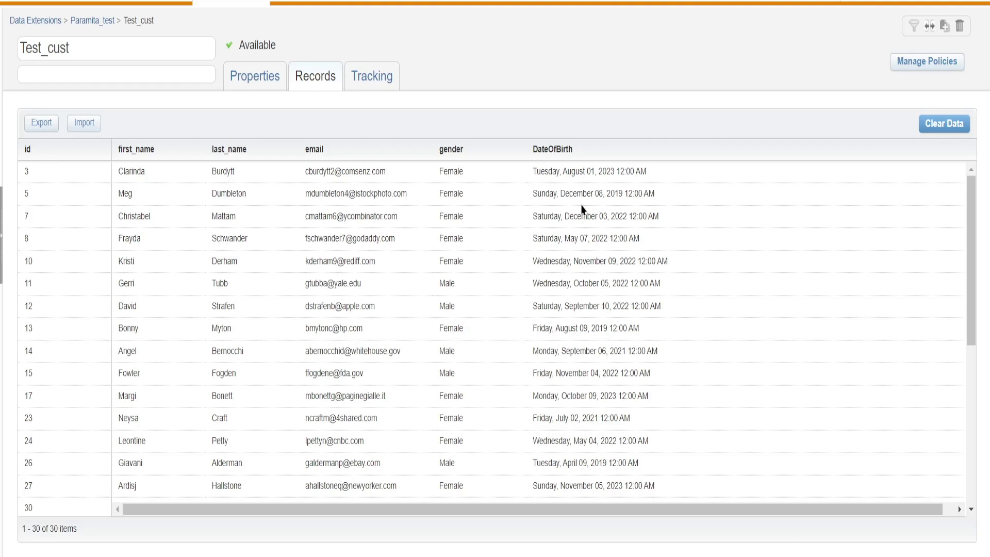
{"action": "scroll", "coordinate": [582, 209], "scroll_direction": "down", "scroll_amount": 5}
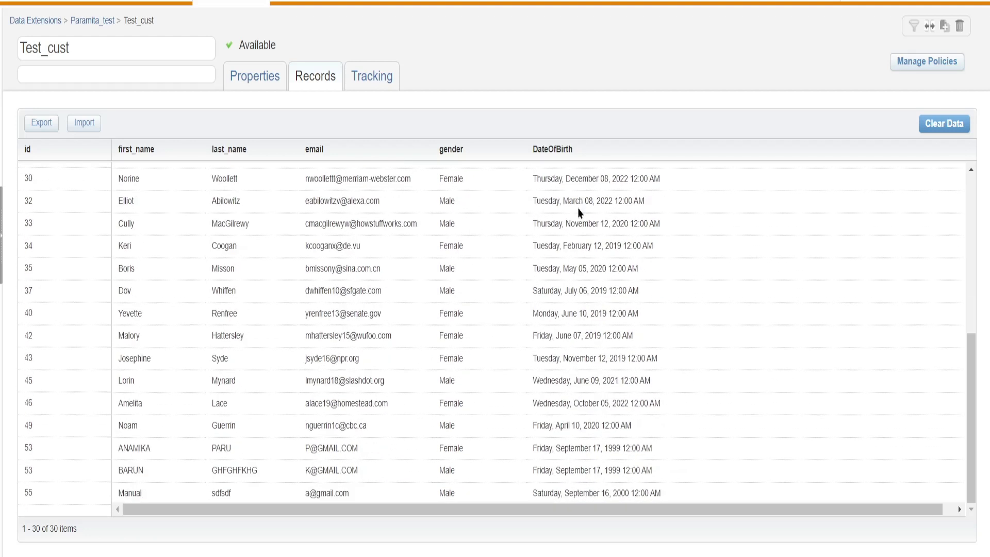
{"action": "scroll", "coordinate": [575, 212], "scroll_direction": "up", "scroll_amount": 3}
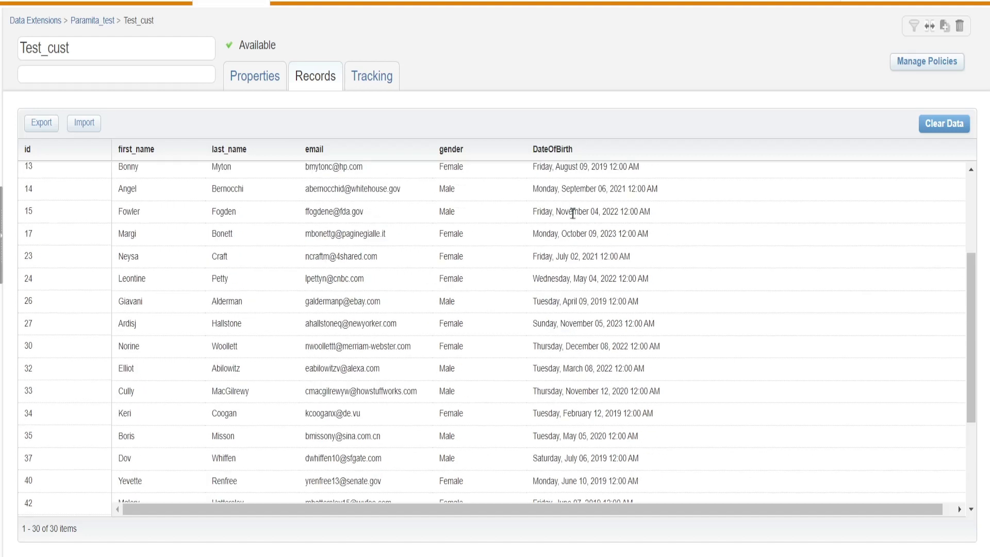
{"action": "scroll", "coordinate": [572, 213], "scroll_direction": "down", "scroll_amount": 3}
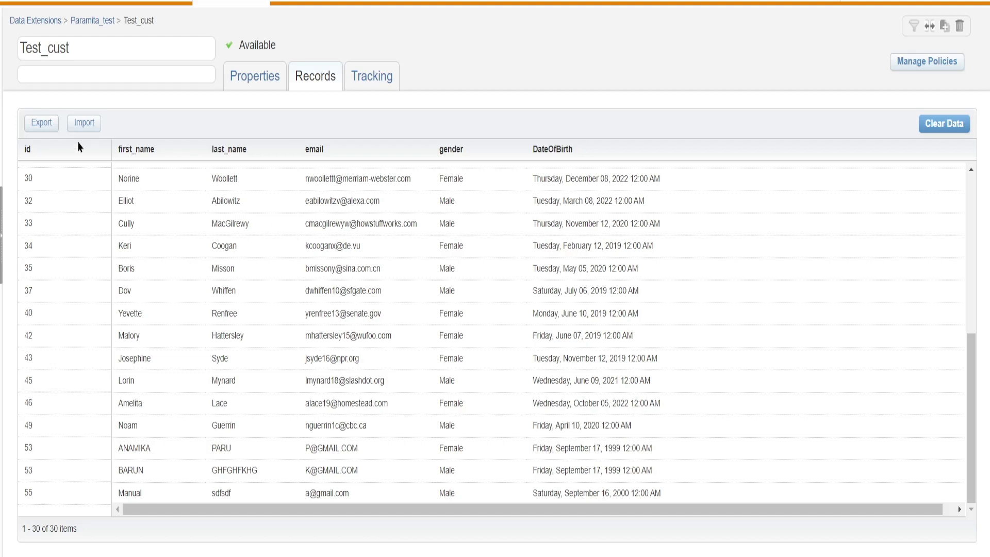
Leave the Test_cust records and return to the Paramita_test data extensions folder.
{"action": "scroll", "coordinate": [162, 240], "scroll_direction": "up", "scroll_amount": 6}
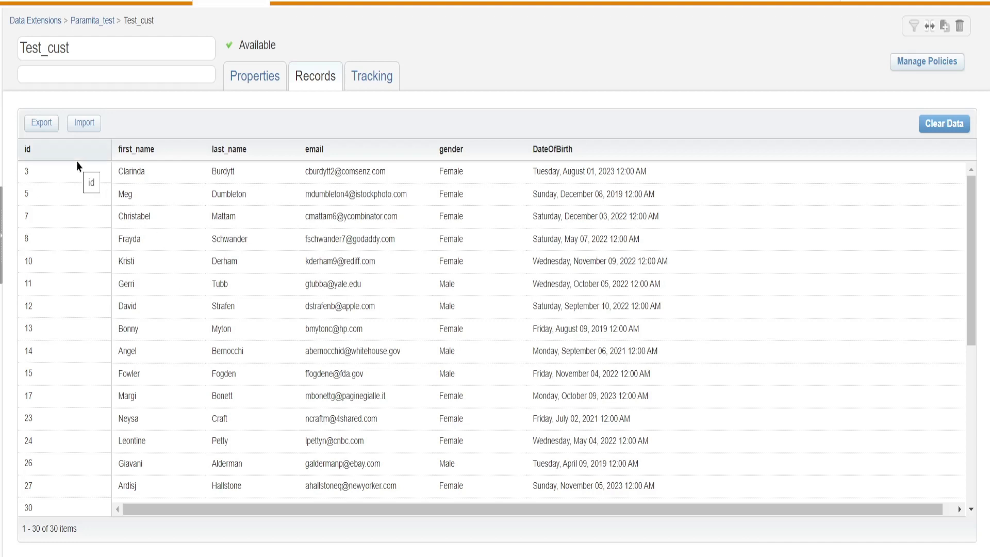
{"action": "left_click", "coordinate": [84, 22]}
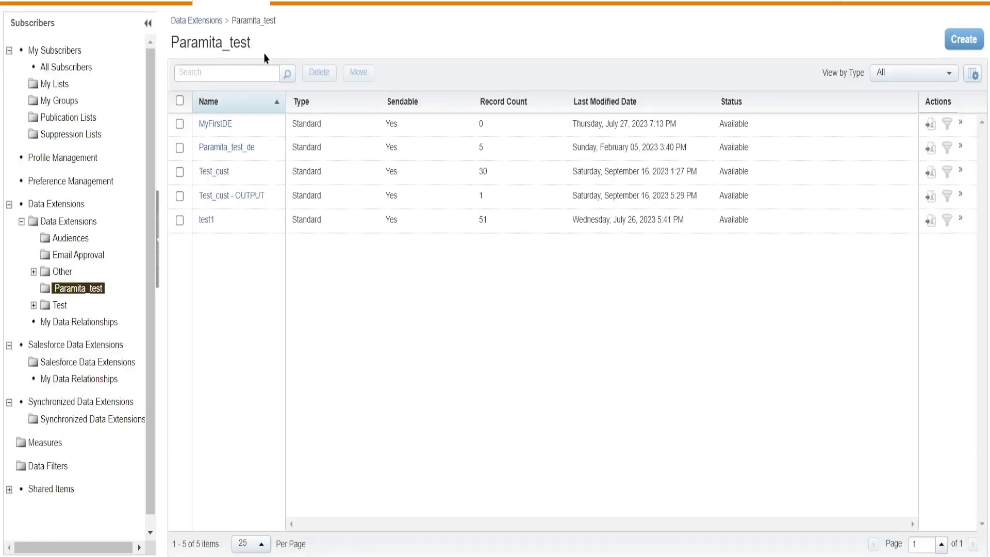
Start a new Standard Data Extension using the Create from Existing method.
{"action": "left_click", "coordinate": [962, 43]}
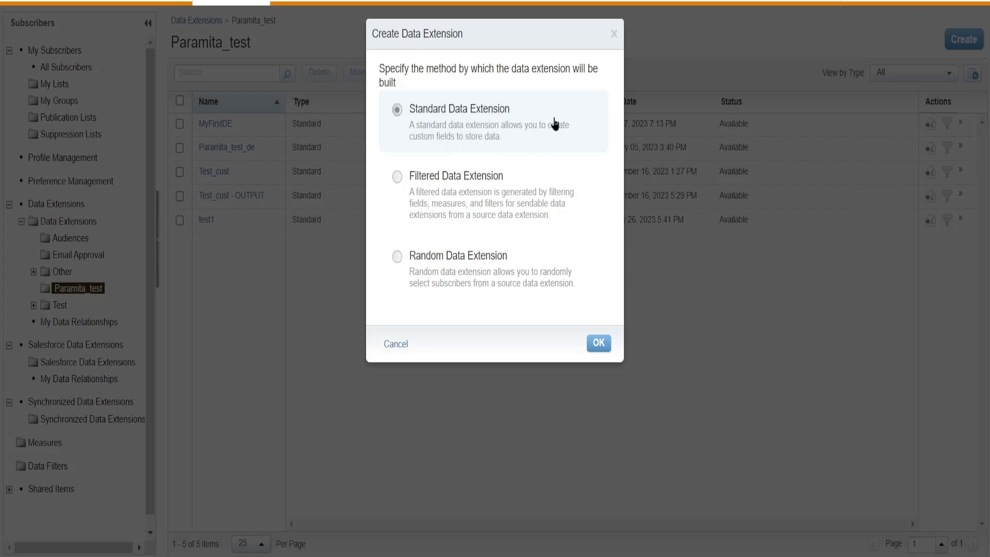
{"action": "left_click", "coordinate": [597, 345]}
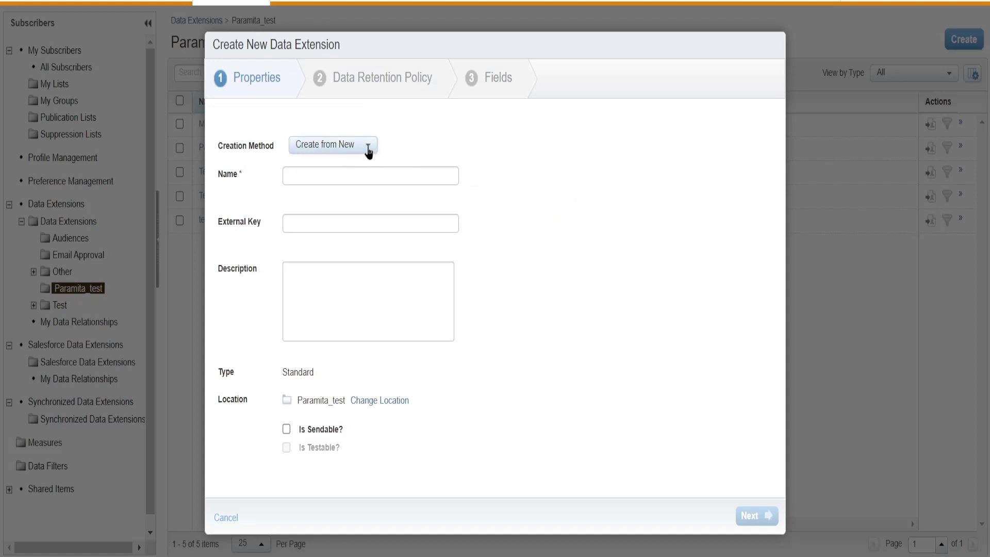
{"action": "left_click", "coordinate": [368, 149]}
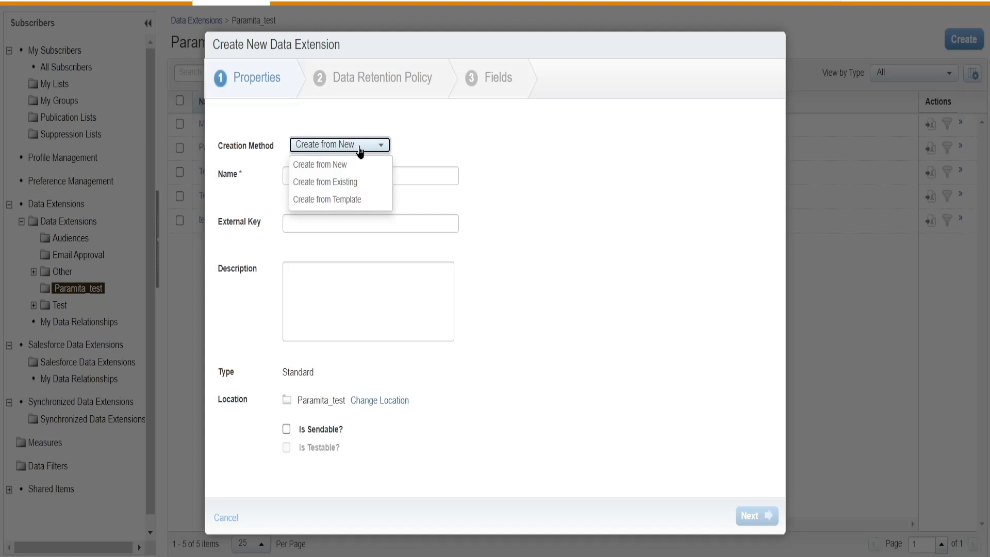
{"action": "left_click", "coordinate": [346, 182]}
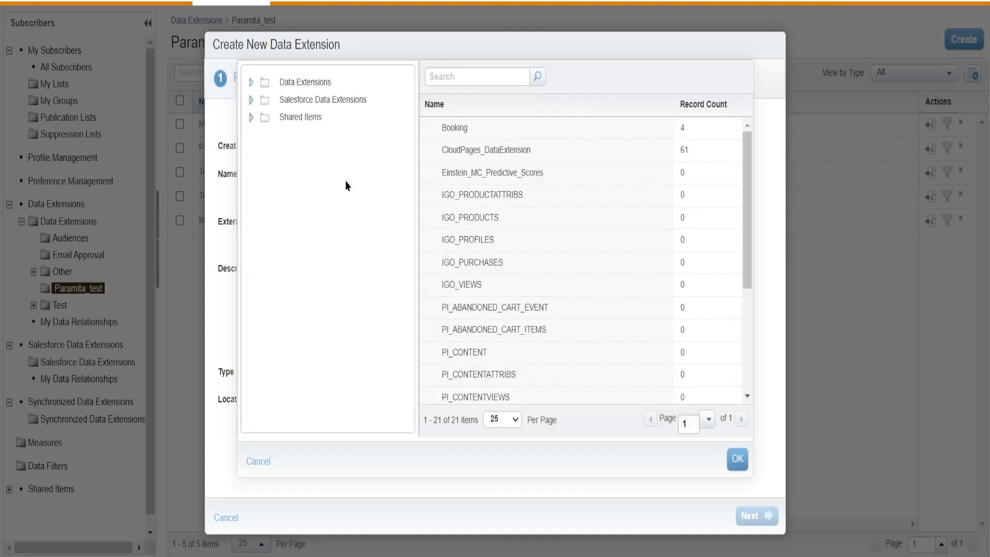
Pick Test_cust from the Paramita_test folder as the source data extension.
{"action": "left_click", "coordinate": [251, 83]}
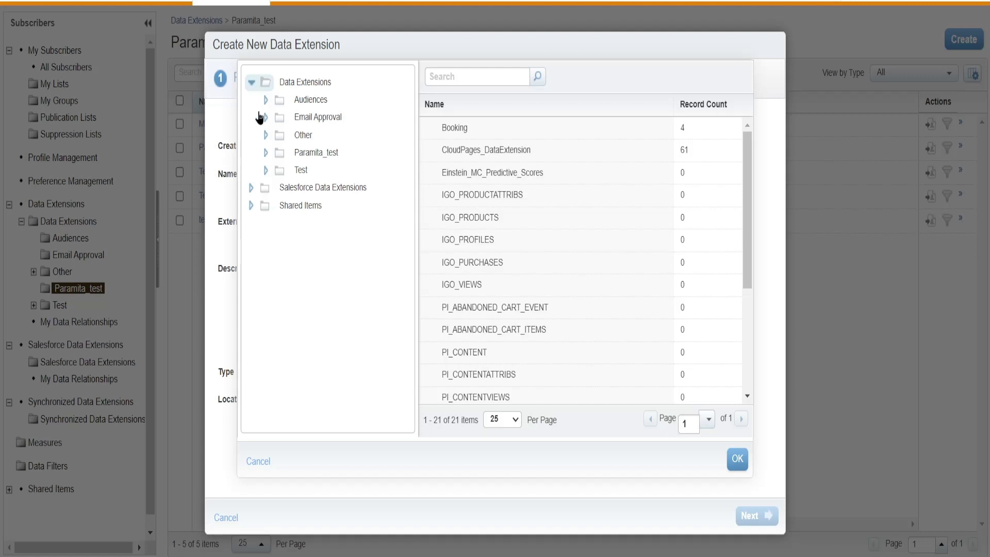
{"action": "left_click", "coordinate": [266, 153]}
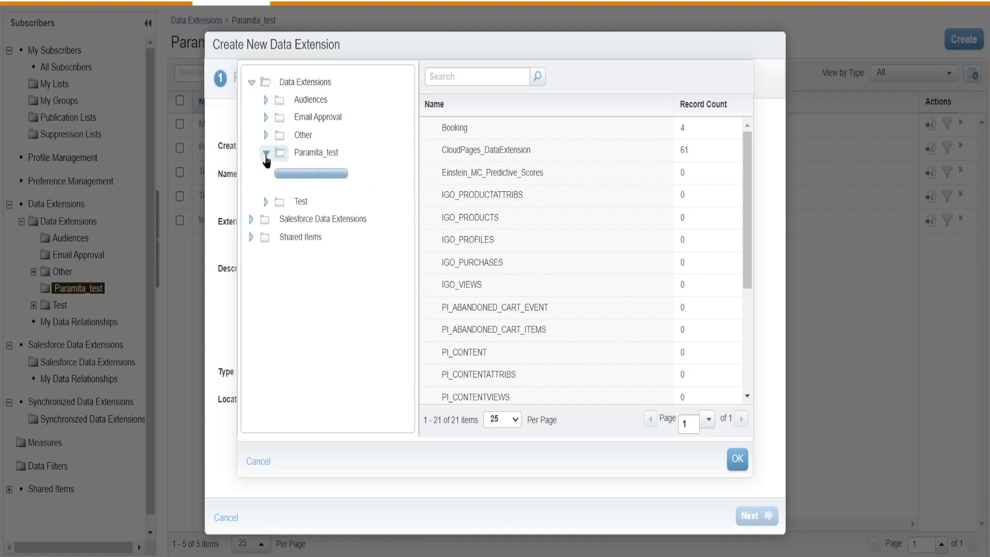
{"action": "left_click", "coordinate": [314, 154]}
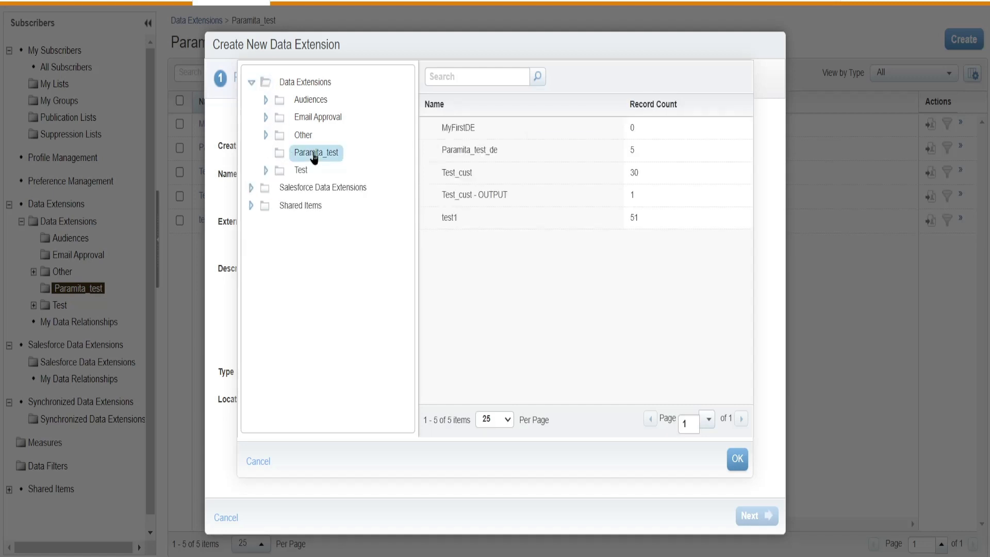
{"action": "left_click", "coordinate": [460, 179]}
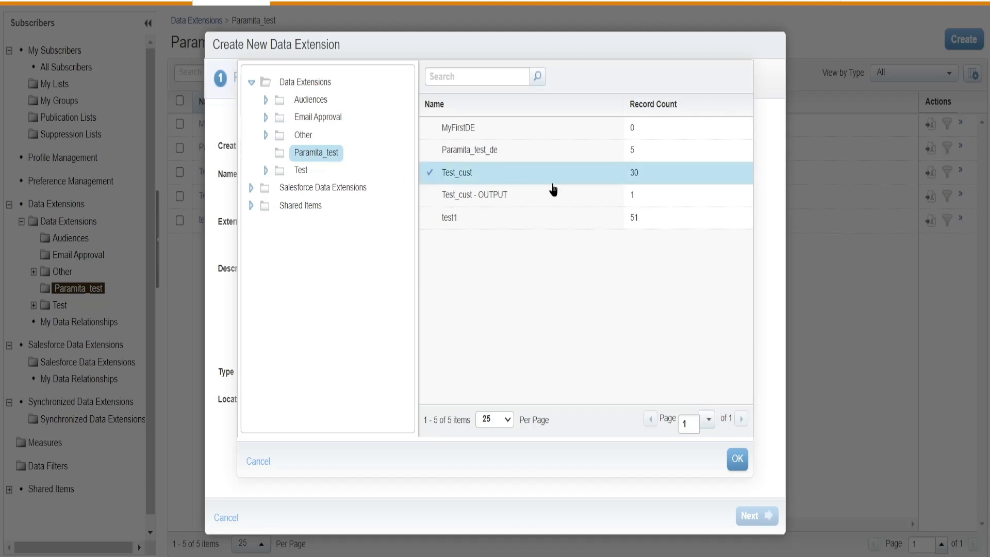
{"action": "left_click", "coordinate": [736, 463]}
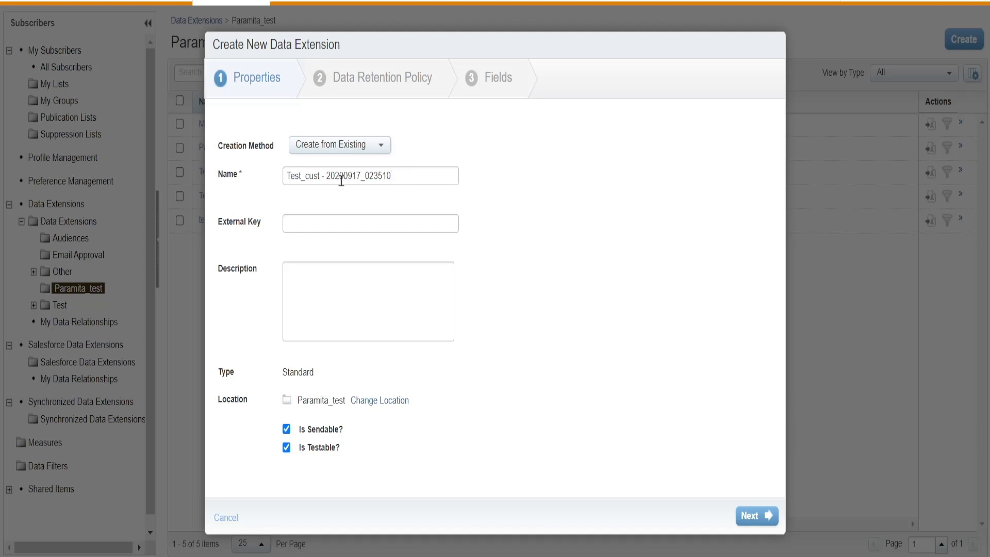
Replace the name's timestamp suffix with dob, making it Test_cust - dob.
{"action": "left_click_drag", "start_coordinate": [330, 176], "coordinate": [387, 176]}
{"action": "left_click", "coordinate": [403, 175]}
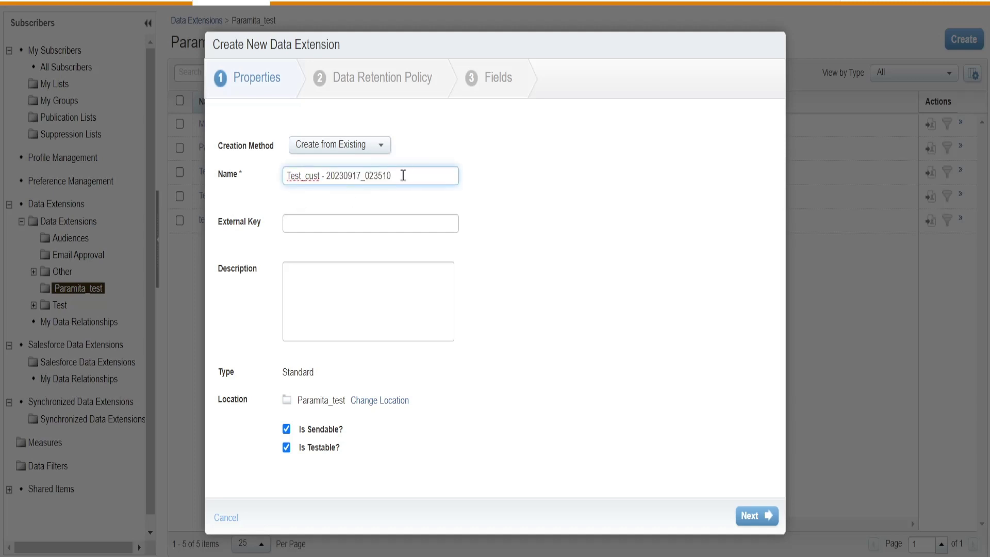
{"action": "key", "text": "BackSpace"}
{"action": "key", "text": "BackSpace"}
{"action": "key", "text": "BackSpace"}
{"action": "key", "text": "BackSpace"}
{"action": "key", "text": "BackSpace"}
{"action": "key", "text": "BackSpace"}
{"action": "key", "text": "BackSpace"}
{"action": "key", "text": "BackSpace"}
{"action": "key", "text": "BackSpace"}
{"action": "key", "text": "BackSpace"}
{"action": "key", "text": "BackSpace"}
{"action": "key", "text": "BackSpace"}
{"action": "key", "text": "BackSpace"}
{"action": "key", "text": "BackSpace"}
{"action": "key", "text": "BackSpace"}
{"action": "type", "text": "dob"}
Keep the default retention and copied fields and create Test_cust - dob.
{"action": "left_click", "coordinate": [751, 516]}
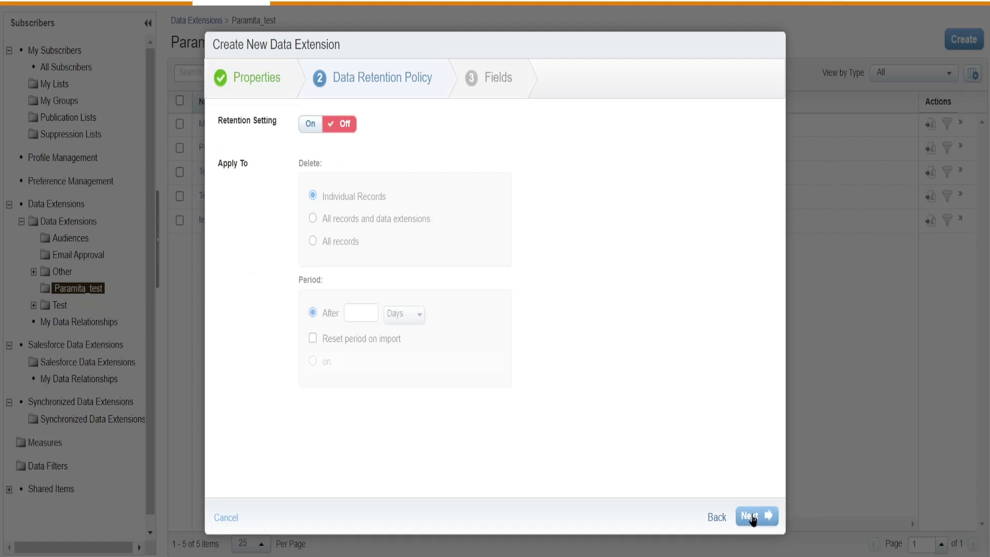
{"action": "left_click", "coordinate": [752, 516]}
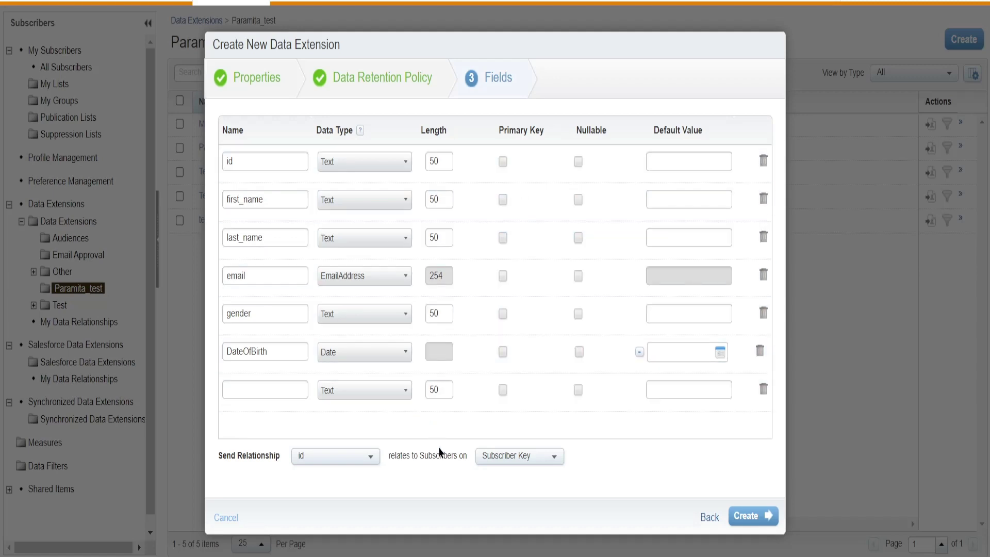
{"action": "left_click", "coordinate": [749, 522]}
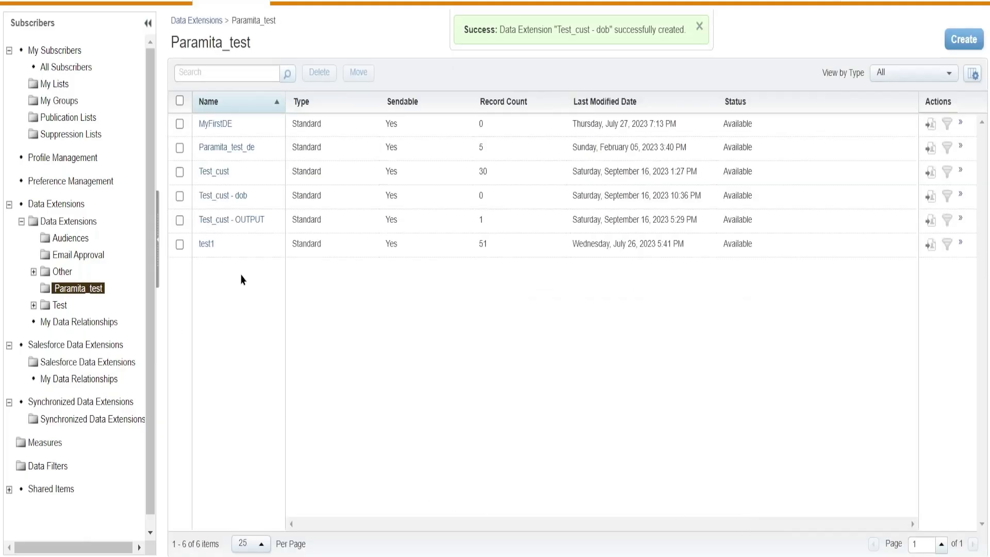
Check the empty Test_cust - dob, then go to Automation Studio's Activities list.
{"action": "left_click", "coordinate": [242, 198]}
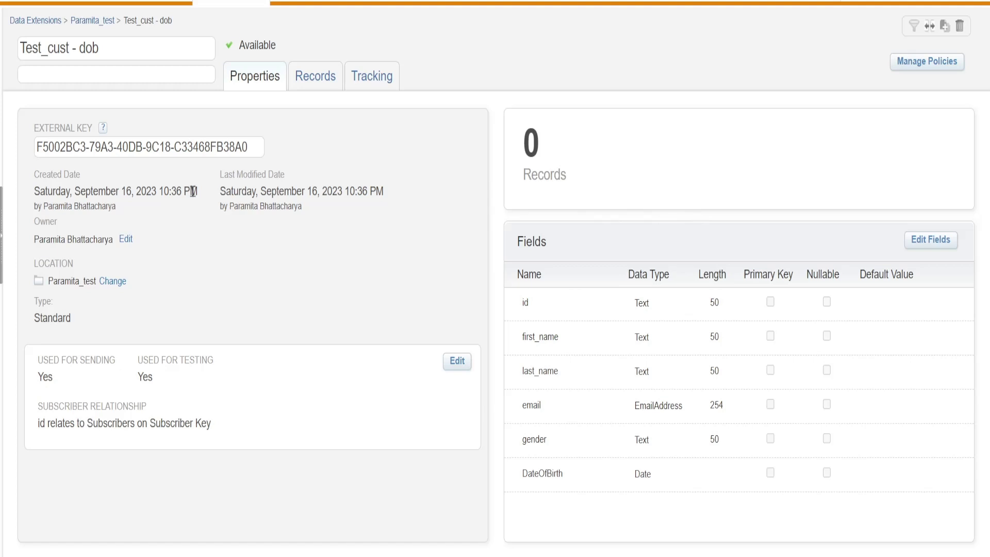
{"action": "left_click", "coordinate": [90, 22]}
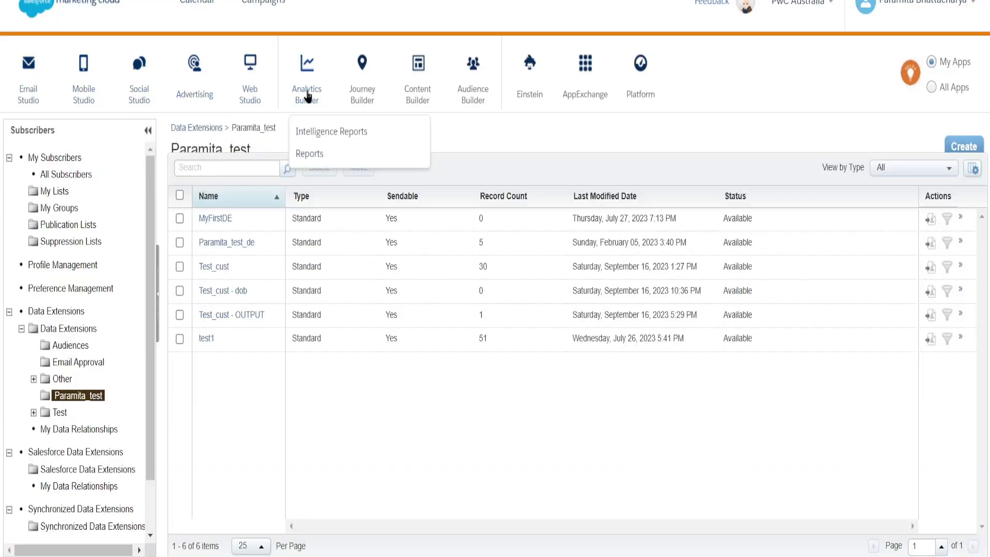
{"action": "mouse_move", "coordinate": [362, 96]}
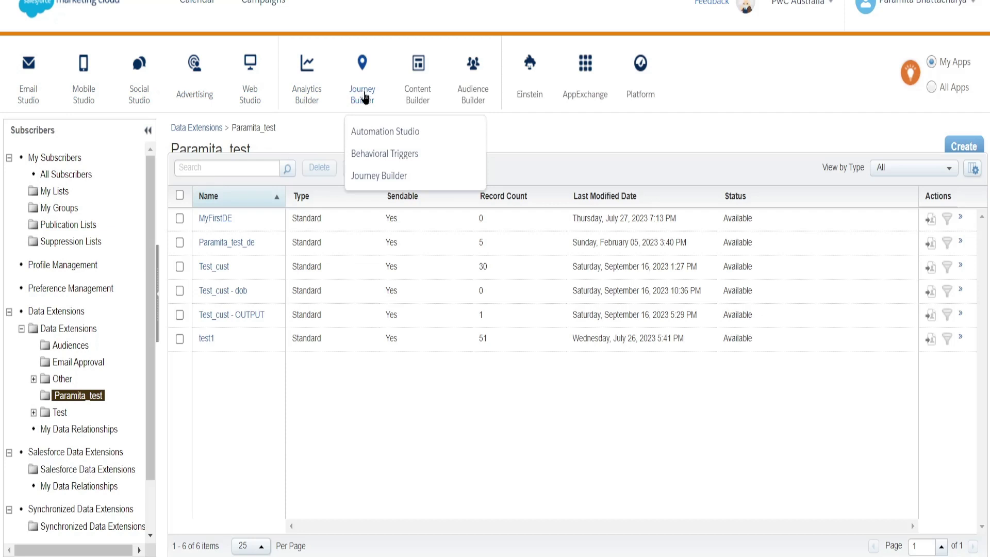
{"action": "left_click", "coordinate": [389, 138]}
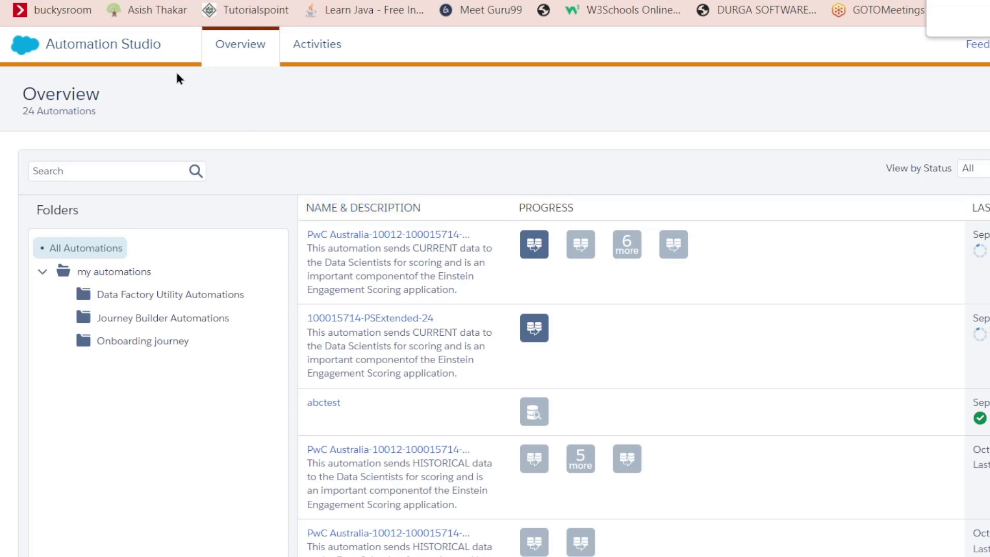
{"action": "left_click", "coordinate": [326, 45]}
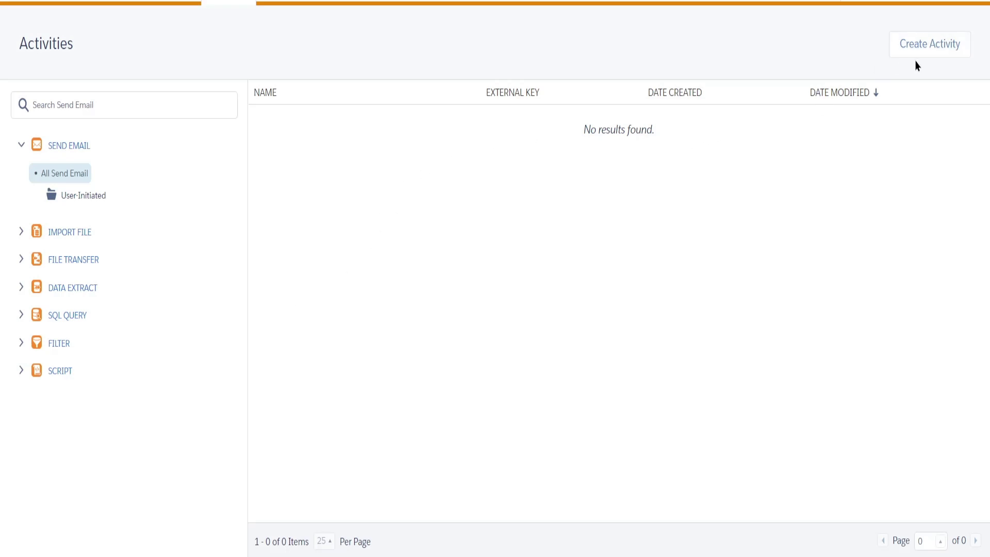
Create a new activity and choose SQL Query as its type.
{"action": "left_click", "coordinate": [941, 51]}
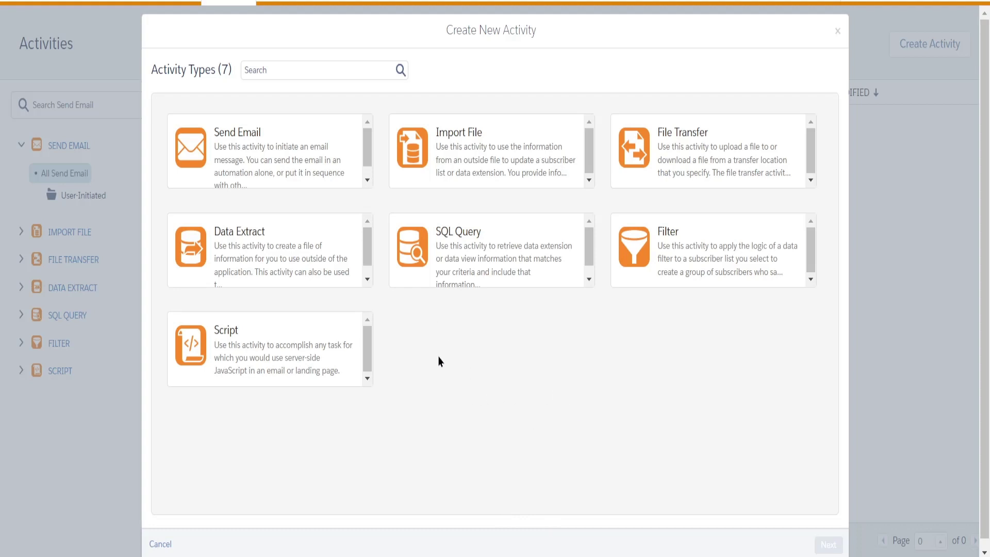
{"action": "left_click", "coordinate": [462, 246]}
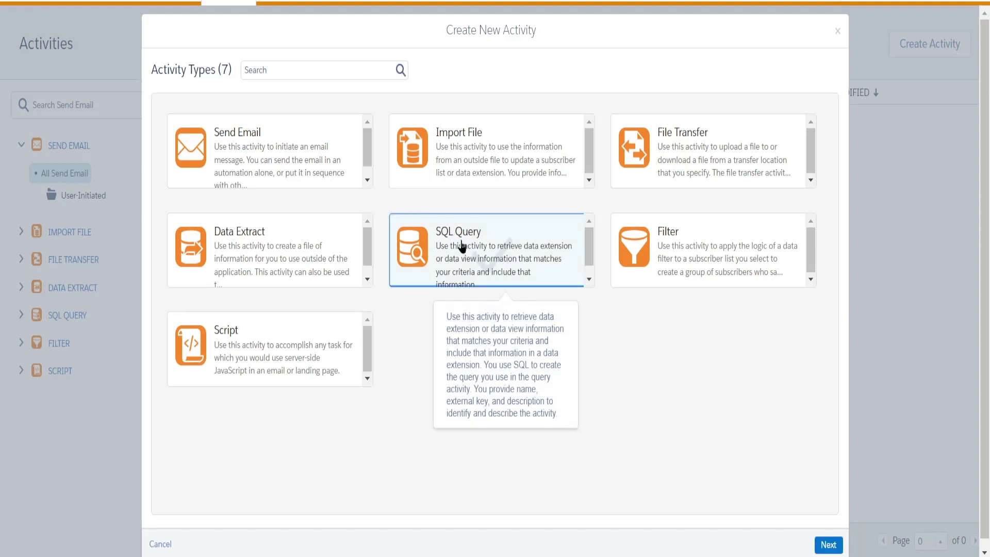
Name the SQL Query activity dobQuery, leave Description blank, and advance to the Query step.
{"action": "left_click", "coordinate": [828, 545]}
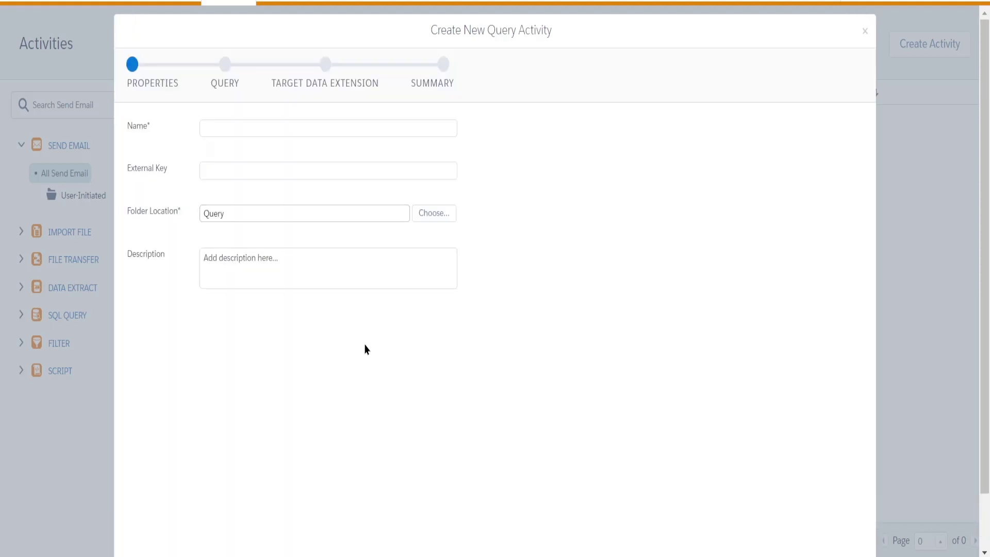
{"action": "left_click", "coordinate": [222, 126]}
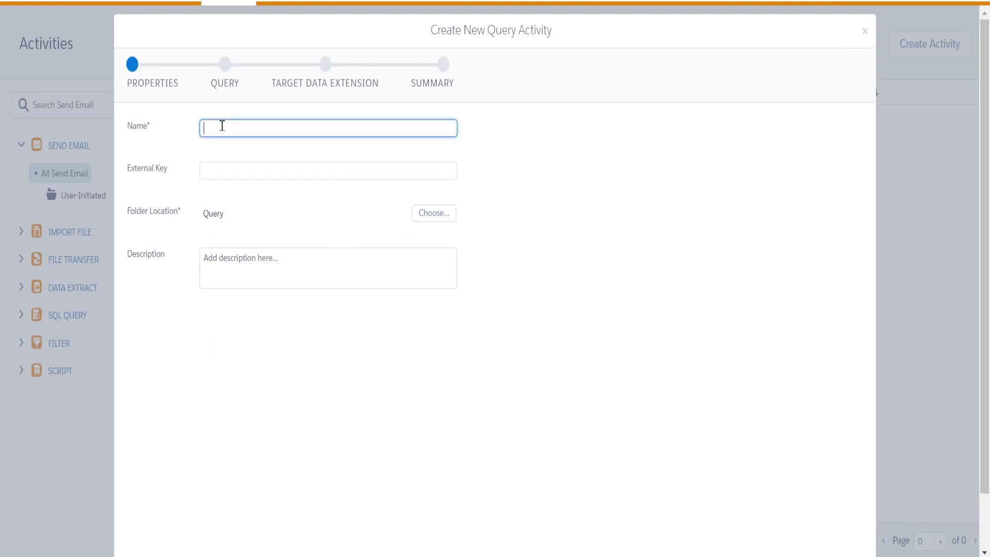
{"action": "type", "text": "dobQuery"}
{"action": "left_click", "coordinate": [323, 272]}
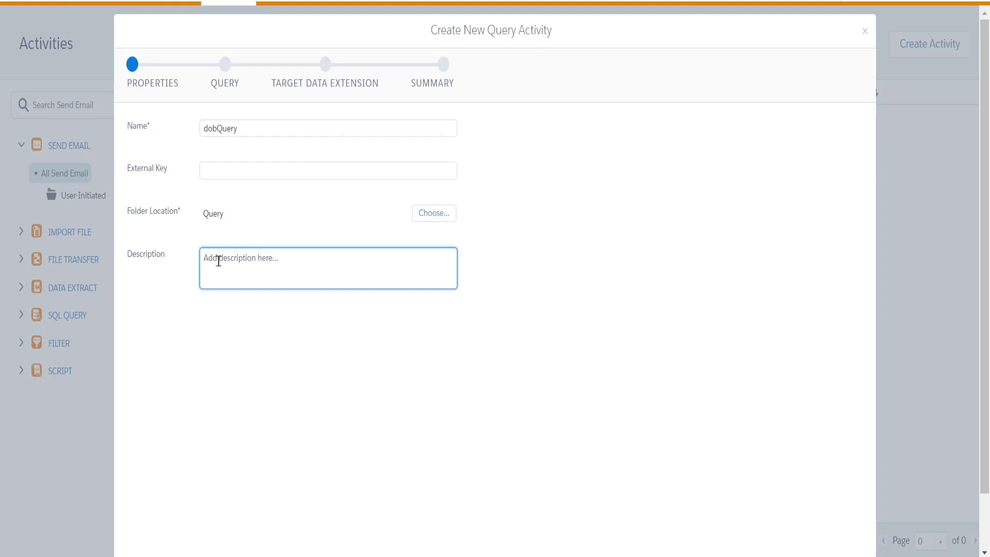
{"action": "scroll", "coordinate": [714, 382], "scroll_direction": "down", "scroll_amount": 2}
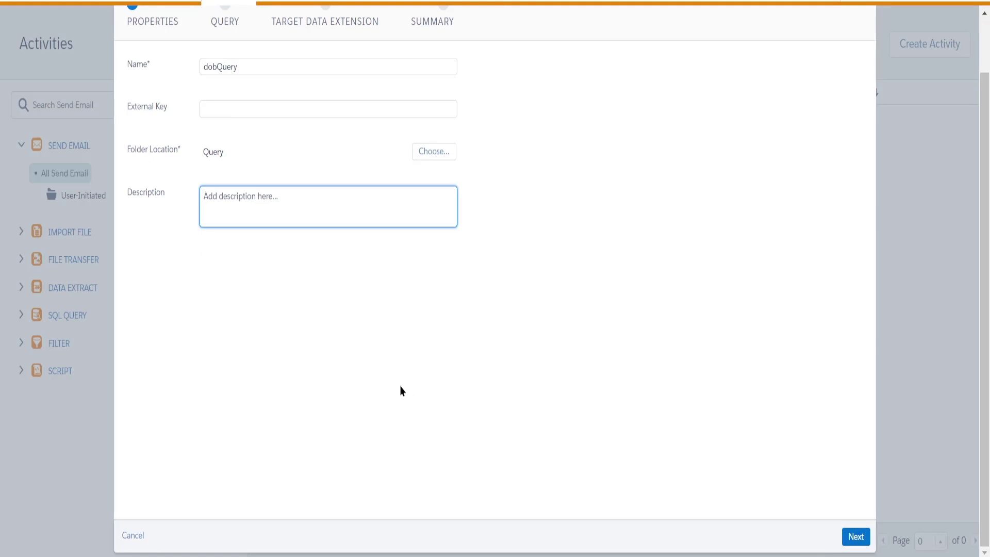
{"action": "left_click", "coordinate": [855, 541]}
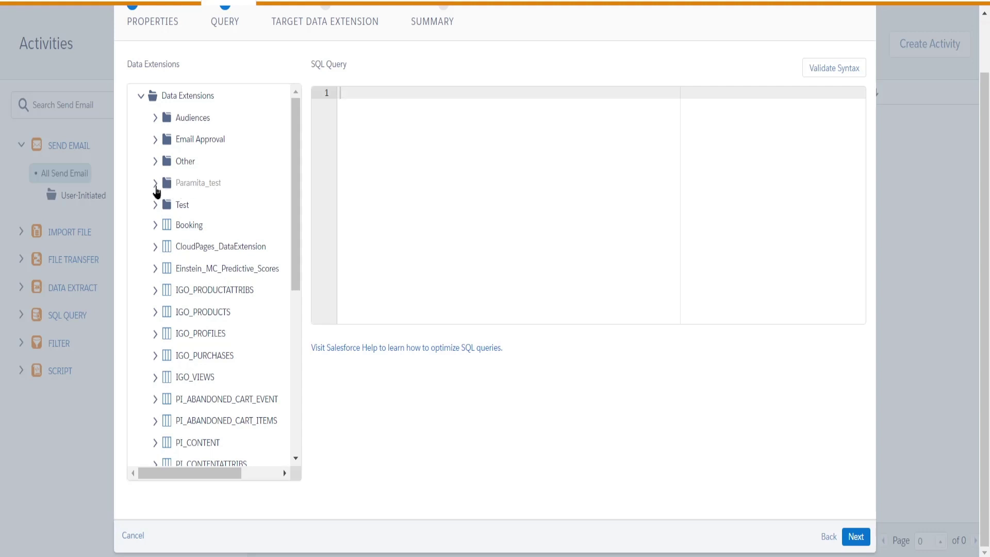
Expand Paramita_test in the Data Extensions tree to list Test_cust and Test_cust - dob.
{"action": "left_click", "coordinate": [156, 186]}
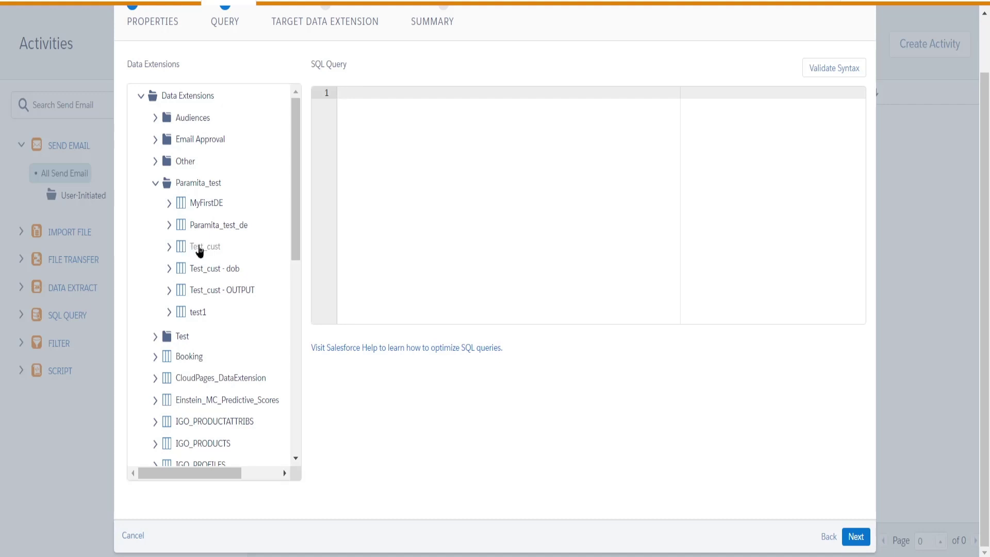
Paste the column list, drop the trailing comma, and prefix it with SELECT.
{"action": "type", "text": "id, first_name, last_name, email, gender, DateOfBirth,"}
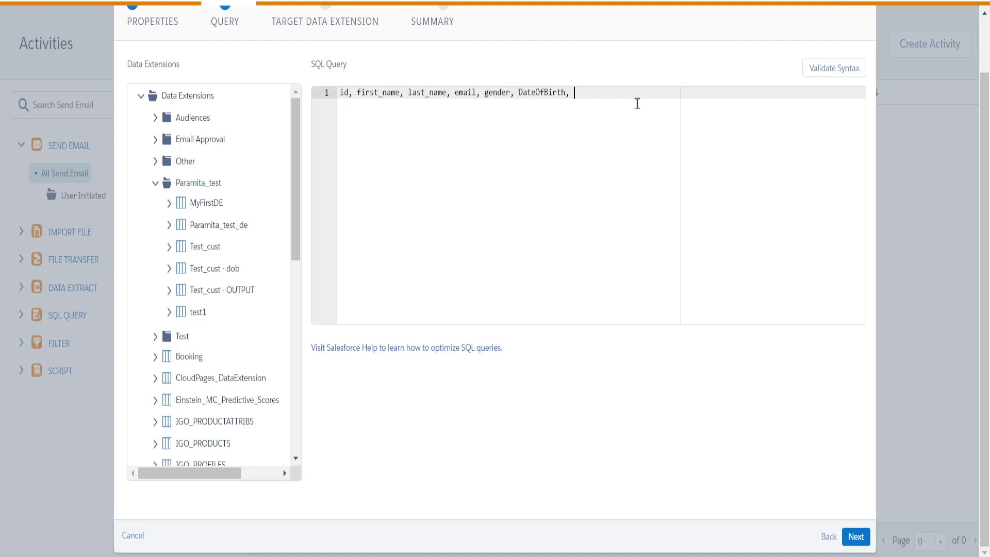
{"action": "key", "text": "BackSpace"}
{"action": "key", "text": "Left"}
{"action": "key", "text": "Left"}
{"action": "key", "text": "Left"}
{"action": "key", "text": "Left"}
{"action": "key", "text": "Left"}
{"action": "key", "text": "Left"}
{"action": "key", "text": "Left"}
{"action": "key", "text": "Left"}
{"action": "key", "text": "Left"}
{"action": "key", "text": "Left"}
{"action": "key", "text": "Left"}
{"action": "key", "text": "Left"}
{"action": "key", "text": "Left"}
{"action": "key", "text": "Left"}
{"action": "key", "text": "Left"}
{"action": "key", "text": "Left"}
{"action": "key", "text": "Left"}
{"action": "key", "text": "Left"}
{"action": "key", "text": "Left"}
{"action": "key", "text": "Left"}
{"action": "key", "text": "Left"}
{"action": "key", "text": "Left"}
{"action": "key", "text": "Left"}
{"action": "key", "text": "Left"}
{"action": "key", "text": "Left"}
{"action": "key", "text": "Left"}
{"action": "key", "text": "Left"}
{"action": "key", "text": "Left"}
{"action": "key", "text": "Left"}
{"action": "key", "text": "Left"}
{"action": "key", "text": "Left"}
{"action": "key", "text": "Left"}
{"action": "key", "text": "Left"}
{"action": "key", "text": "Left"}
{"action": "key", "text": "Left"}
{"action": "key", "text": "Left"}
{"action": "key", "text": "Left"}
{"action": "key", "text": "Left"}
{"action": "key", "text": "Left"}
{"action": "key", "text": "Left"}
{"action": "type", "text": "SEL"}
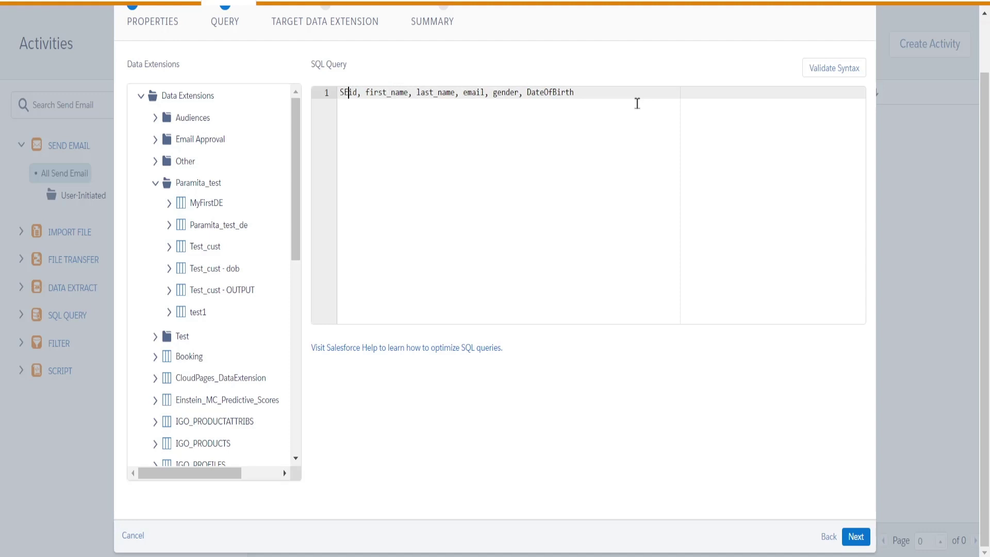
{"action": "key", "text": "BackSpace"}
{"action": "type", "text": "LECT"}
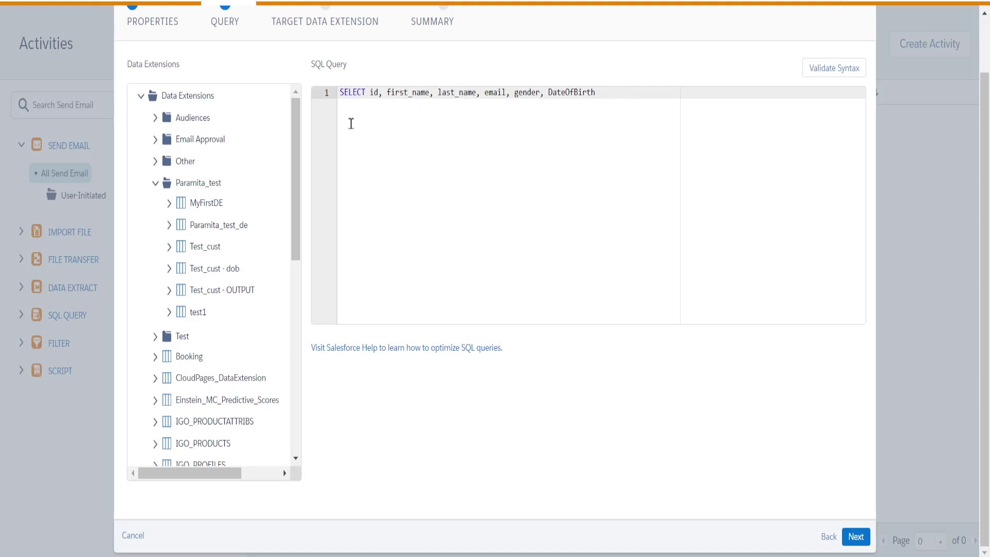
Add a FROM Test_cust line and begin a WHERE line below it.
{"action": "key", "text": "Return"}
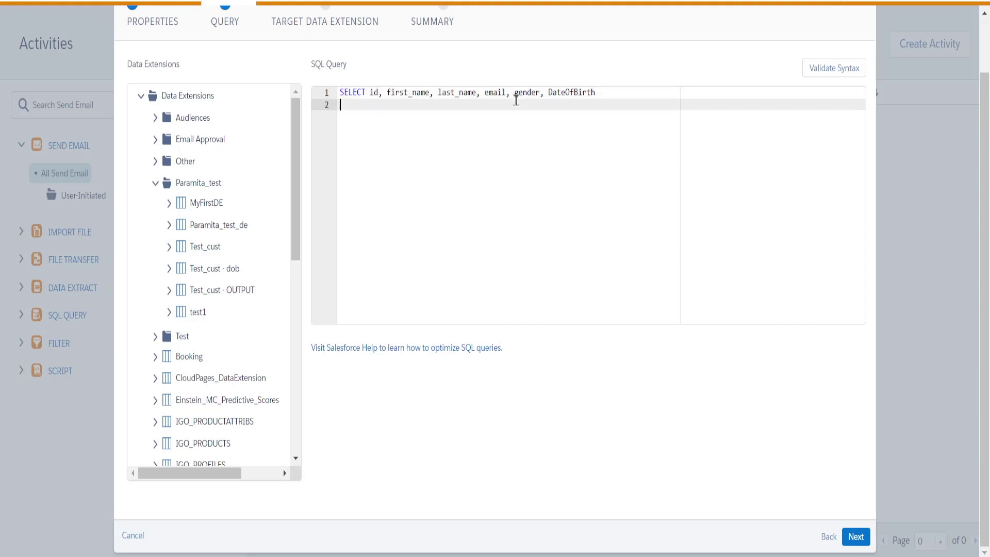
{"action": "type", "text": "FROM Test"}
{"action": "type", "text": "_cust"}
{"action": "key", "text": "Return"}
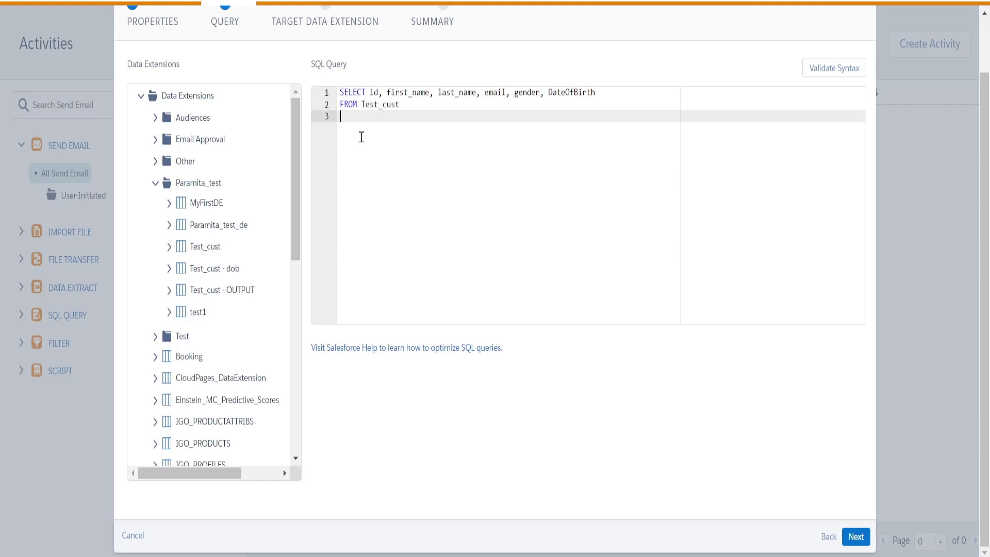
{"action": "type", "text": "ERE"}
Copy DateOfBirth from line 1 after WHERE and complete the condition as DateOfBirth = GETDATE();.
{"action": "left_click", "coordinate": [549, 93]}
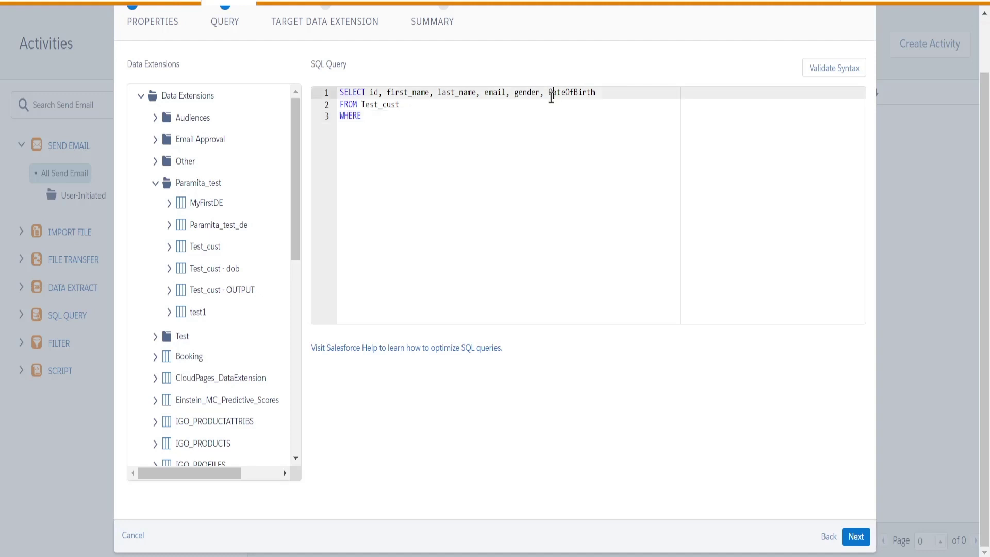
{"action": "left_click", "coordinate": [628, 94]}
{"action": "left_click", "coordinate": [369, 119]}
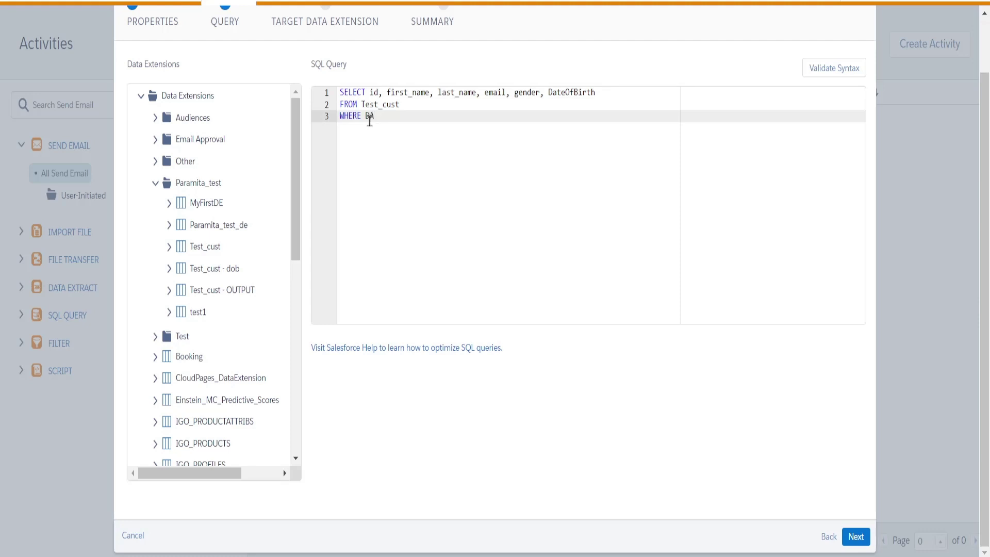
{"action": "left_click", "coordinate": [550, 96]}
{"action": "left_click_drag", "start_coordinate": [550, 96], "coordinate": [594, 94]}
{"action": "key", "text": "ctrl+c"}
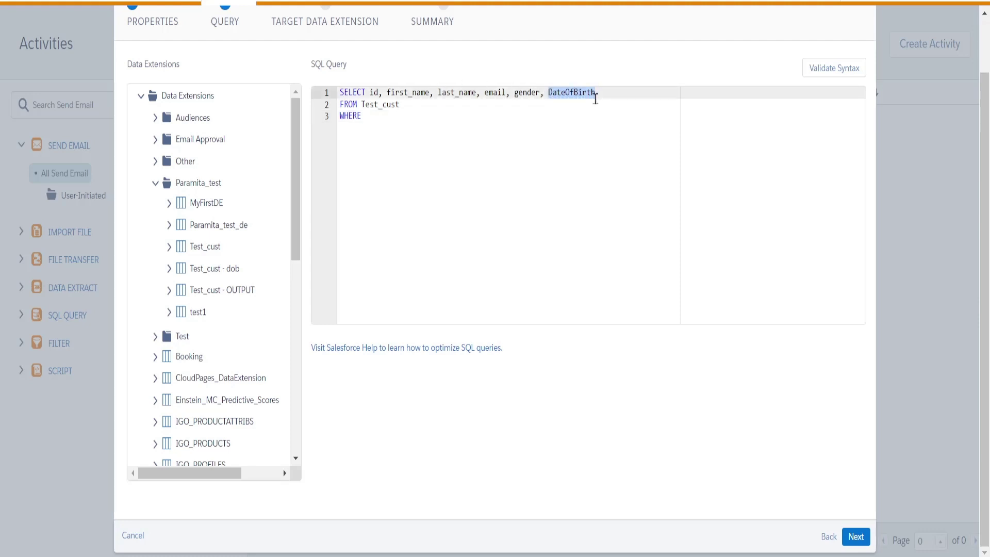
{"action": "left_click", "coordinate": [372, 116]}
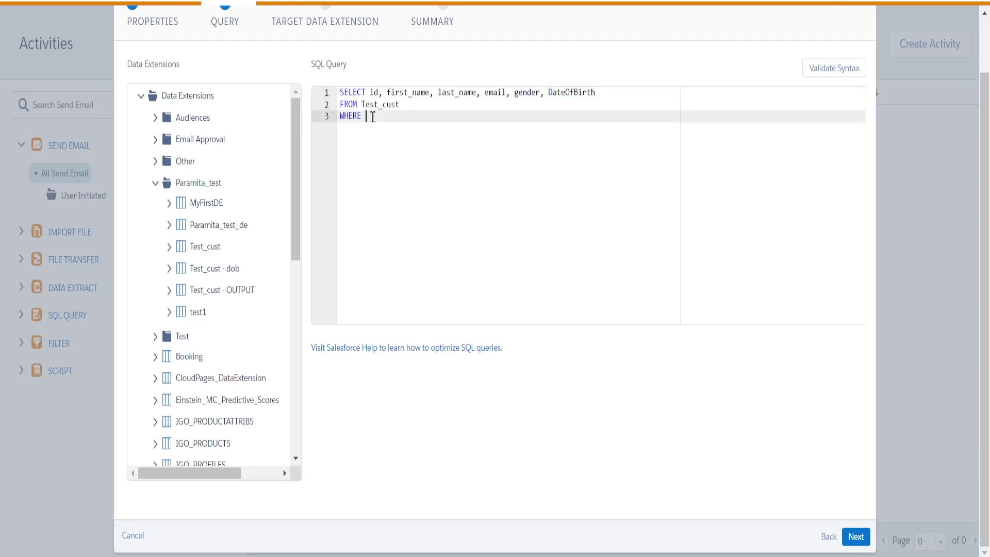
{"action": "key", "text": "ctrl+v"}
{"action": "type", "text": "= GETDATE()"}
{"action": "type", "text": ";"}
Wrap DateOfBirth in the WHERE condition inside MONTH().
{"action": "left_click", "coordinate": [367, 117]}
{"action": "type", "text": "MONTH()"}
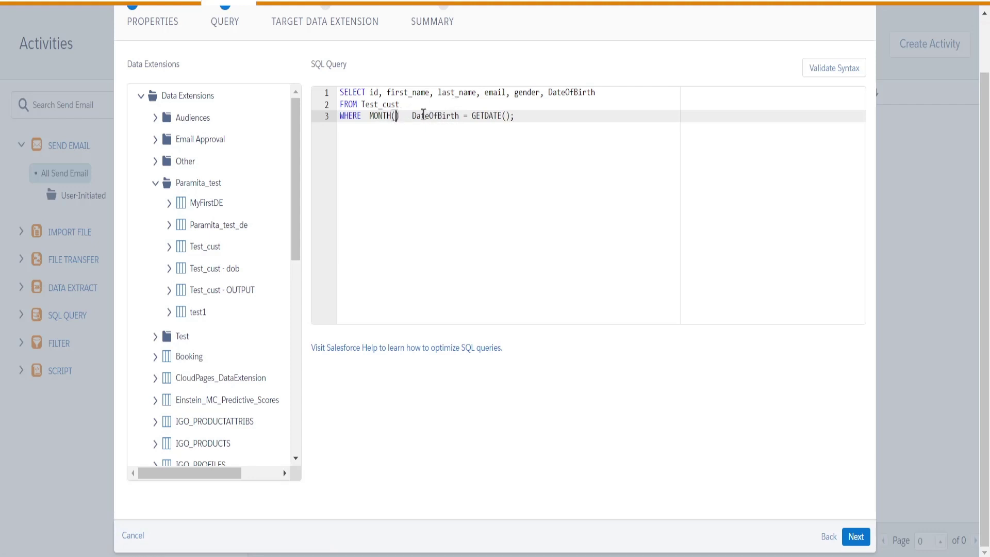
{"action": "left_click_drag", "start_coordinate": [412, 115], "coordinate": [459, 115]}
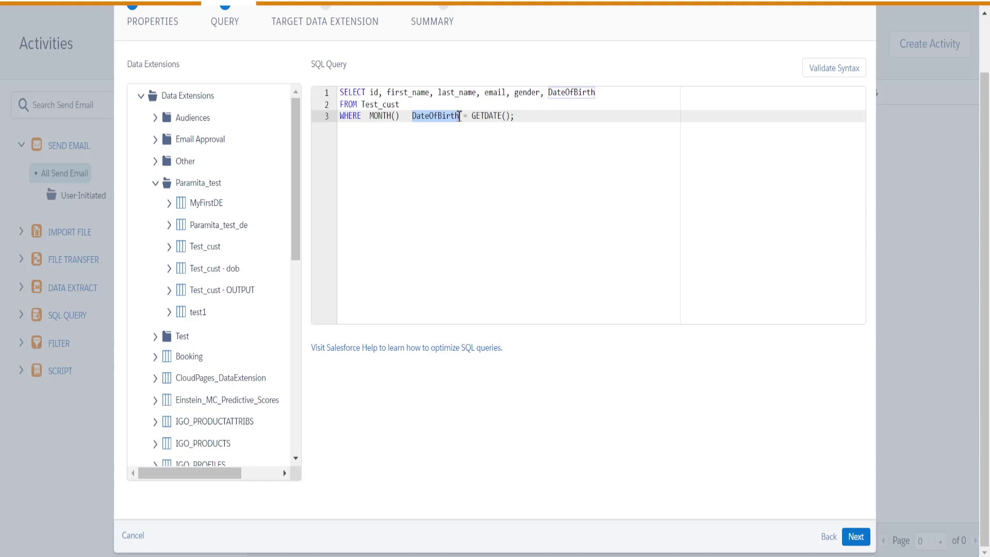
{"action": "key", "text": "ctrl+x"}
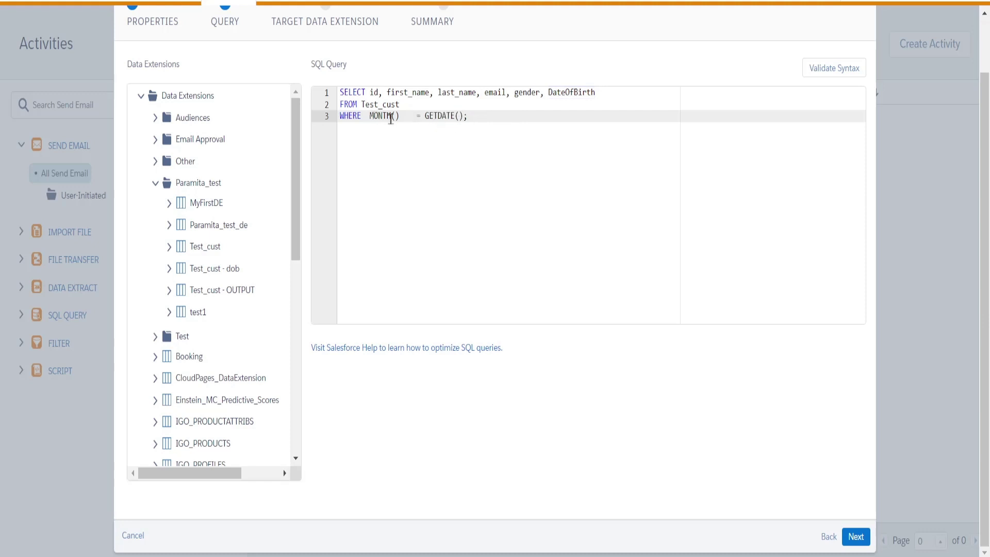
{"action": "left_click", "coordinate": [394, 116]}
{"action": "key", "text": "ctrl+v"}
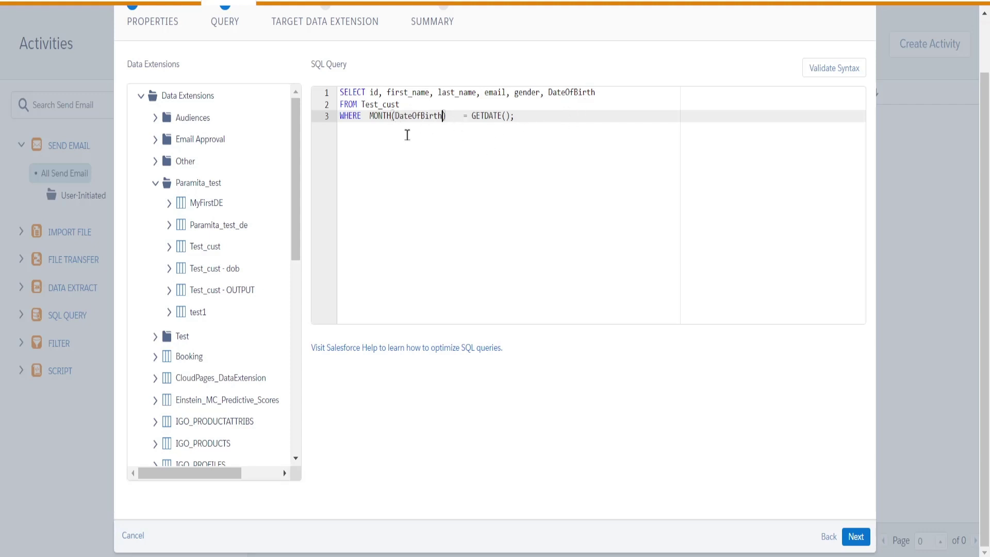
Wrap GETDATE() in MONTH() and append AND before the semicolon.
{"action": "left_click", "coordinate": [463, 117]}
{"action": "key", "text": "BackSpace"}
{"action": "key", "text": "BackSpace"}
{"action": "key", "text": "BackSpace"}
{"action": "type", "text": "MONTH("}
{"action": "left_click", "coordinate": [522, 117]}
{"action": "type", "text": ") AND"}
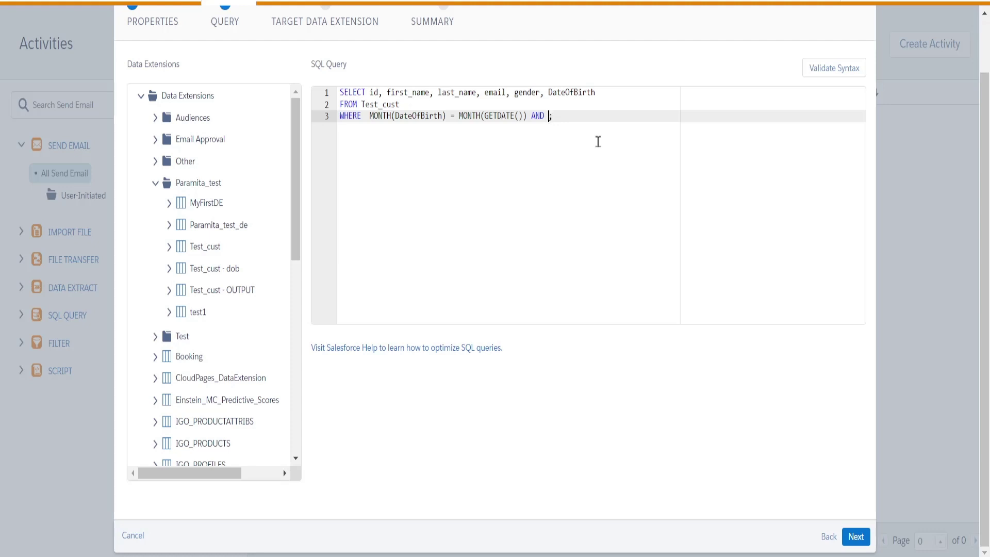
Paste a copy of the MONTH(DateOfBirth) = MONTH(GETDATE()) comparison after AND.
{"action": "type", "text": "DAY"}
{"action": "left_click_drag", "start_coordinate": [367, 118], "coordinate": [528, 116]}
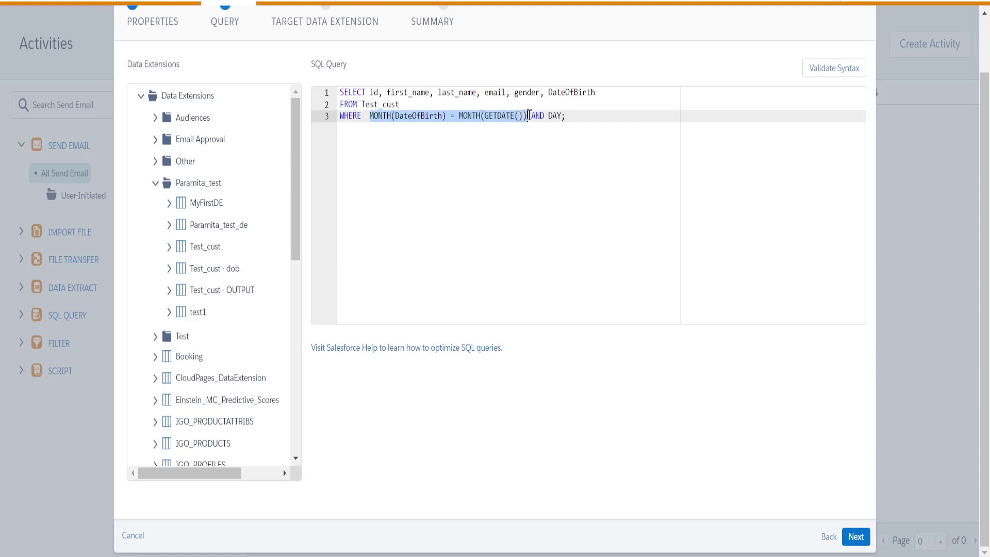
{"action": "left_click", "coordinate": [563, 117]}
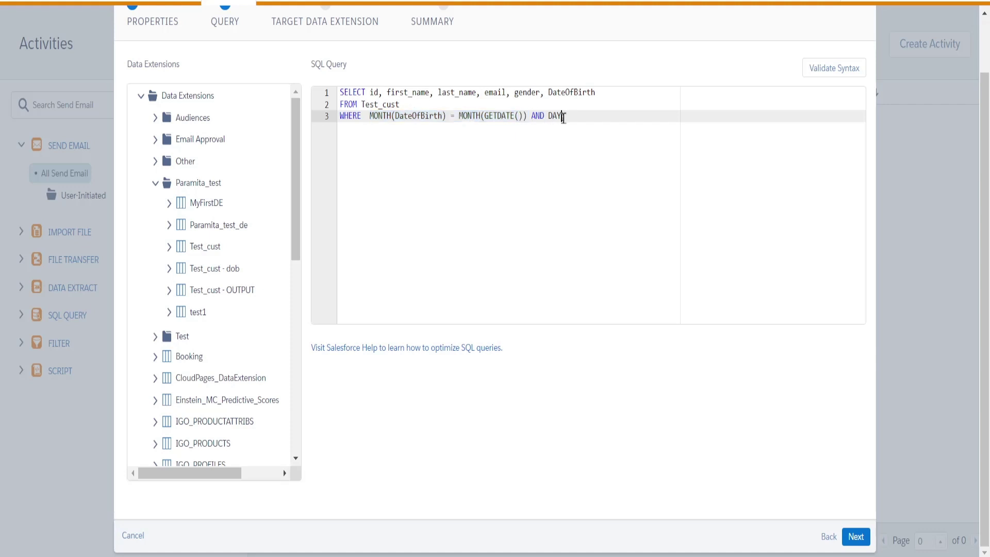
{"action": "key", "text": "BackSpace"}
{"action": "key", "text": "BackSpace"}
{"action": "key", "text": "BackSpace"}
{"action": "key", "text": "ctrl+v"}
Change the copied condition to DAY(DateOfBirth) = DAY(GETDATE()) and review the WHERE line.
{"action": "left_click", "coordinate": [569, 116]}
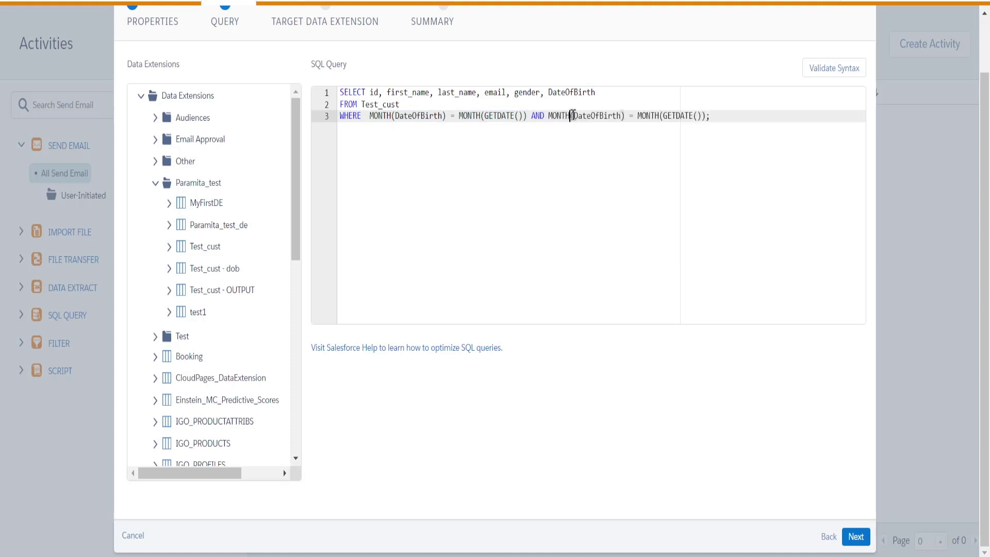
{"action": "key", "text": "BackSpace"}
{"action": "key", "text": "BackSpace"}
{"action": "key", "text": "BackSpace"}
{"action": "key", "text": "BackSpace"}
{"action": "key", "text": "BackSpace"}
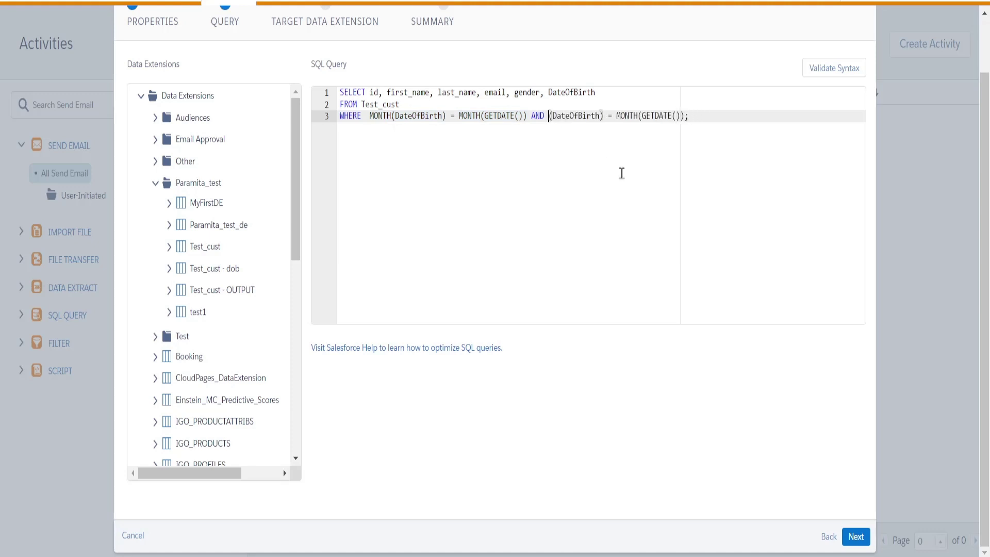
{"action": "type", "text": "DAY"}
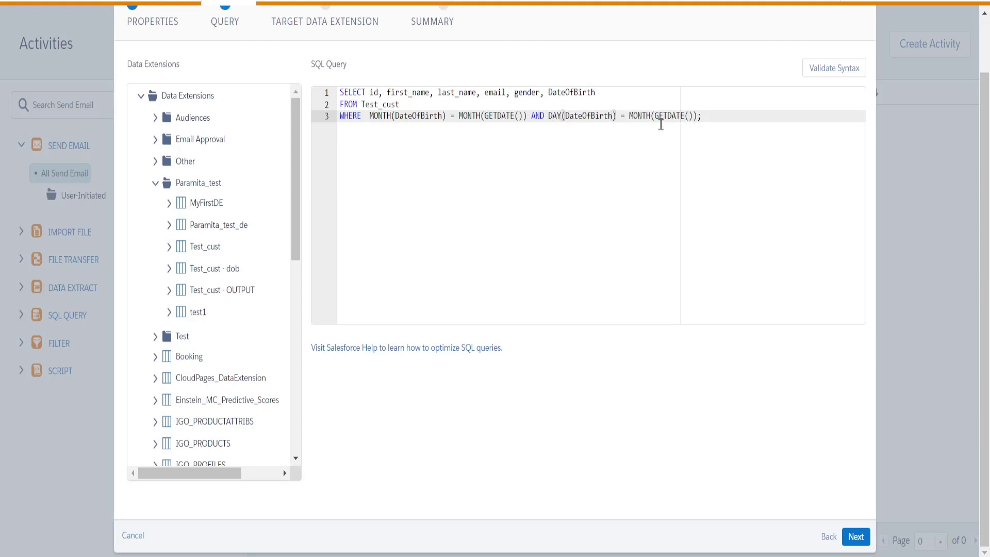
{"action": "left_click", "coordinate": [653, 115]}
{"action": "key", "text": "BackSpace"}
{"action": "key", "text": "BackSpace"}
{"action": "key", "text": "BackSpace"}
{"action": "key", "text": "BackSpace"}
{"action": "key", "text": "BackSpace"}
{"action": "type", "text": "DAY"}
{"action": "left_click", "coordinate": [339, 117]}
{"action": "left_click_drag", "start_coordinate": [340, 120], "coordinate": [702, 119]}
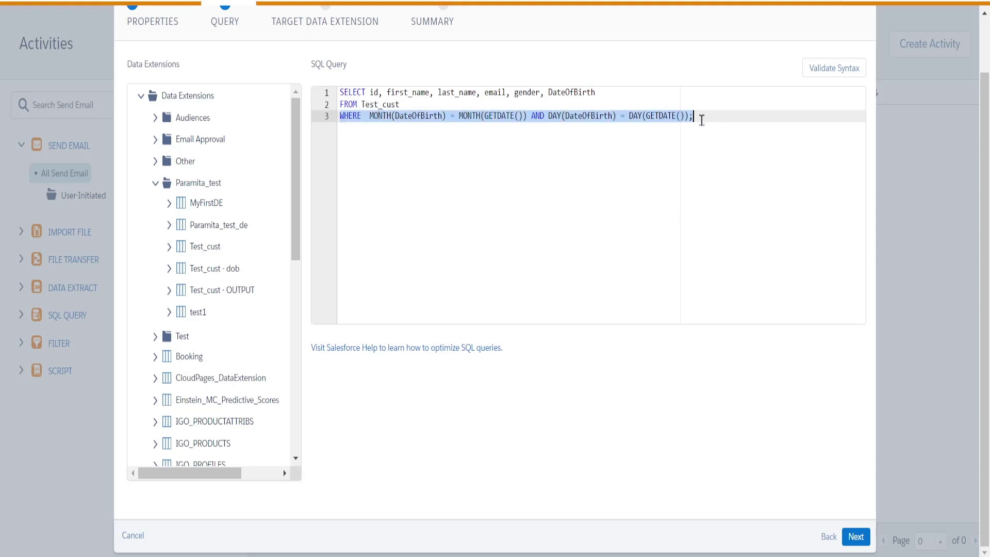
{"action": "left_click", "coordinate": [576, 193]}
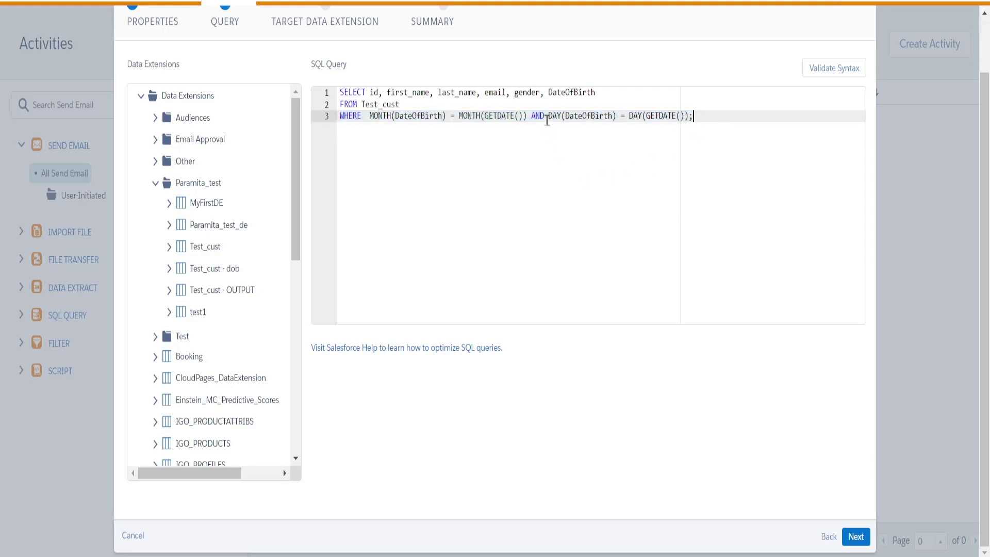
{"action": "left_click_drag", "start_coordinate": [531, 118], "coordinate": [544, 120]}
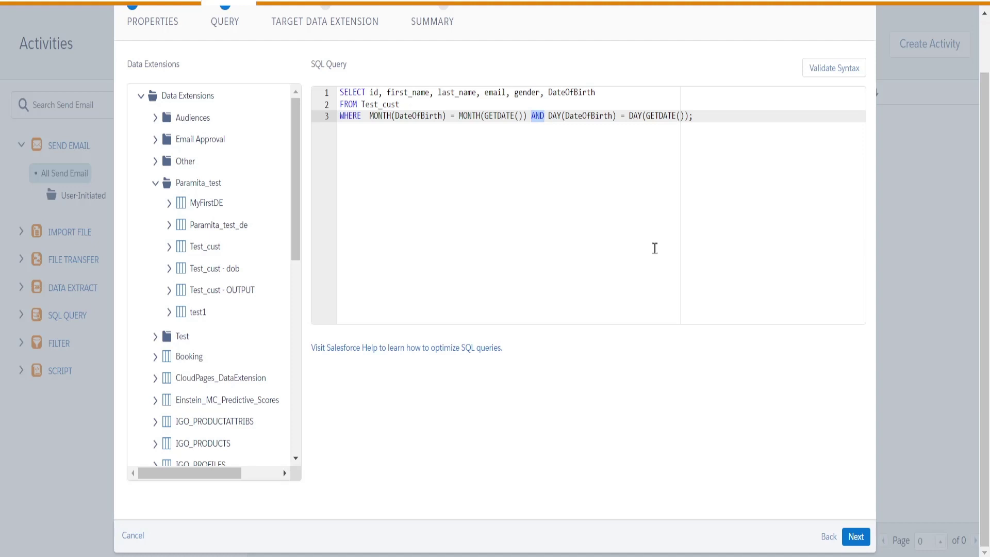
Run a syntax check on the birthday query and delete its trailing semicolon.
{"action": "left_click", "coordinate": [540, 135]}
{"action": "left_click_drag", "start_coordinate": [531, 115], "coordinate": [545, 115]}
{"action": "scroll", "coordinate": [712, 170], "scroll_direction": "up", "scroll_amount": 1}
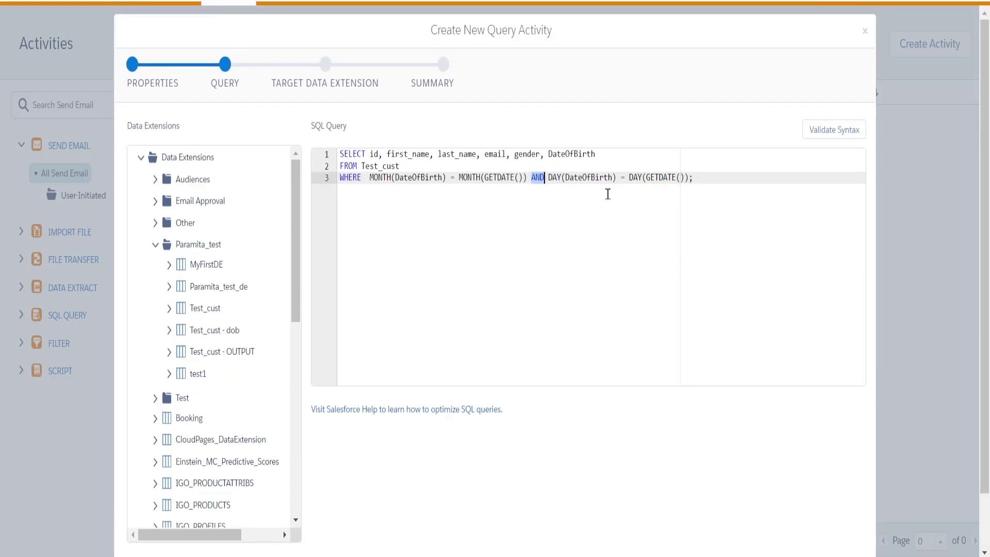
{"action": "left_click", "coordinate": [827, 135]}
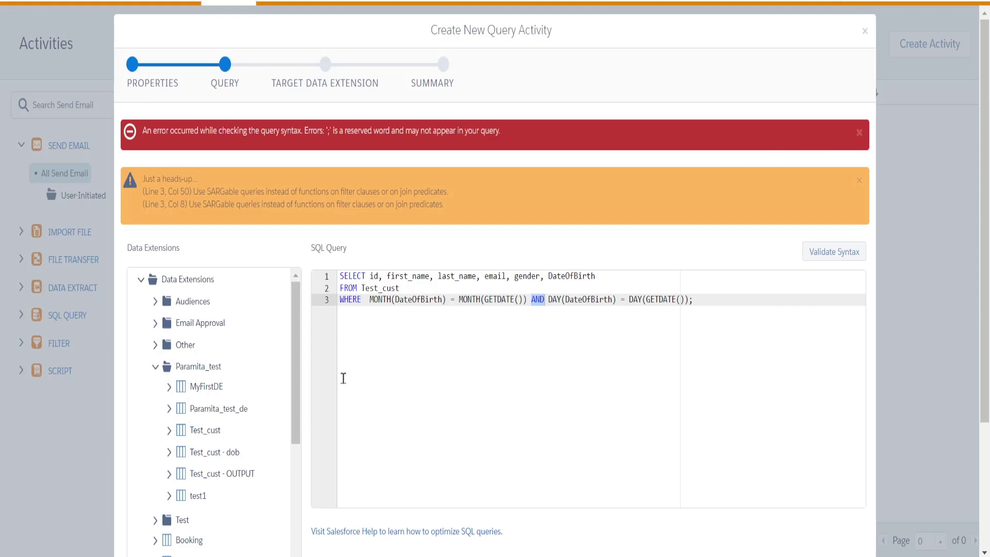
{"action": "left_click", "coordinate": [702, 299]}
{"action": "key", "text": "BackSpace"}
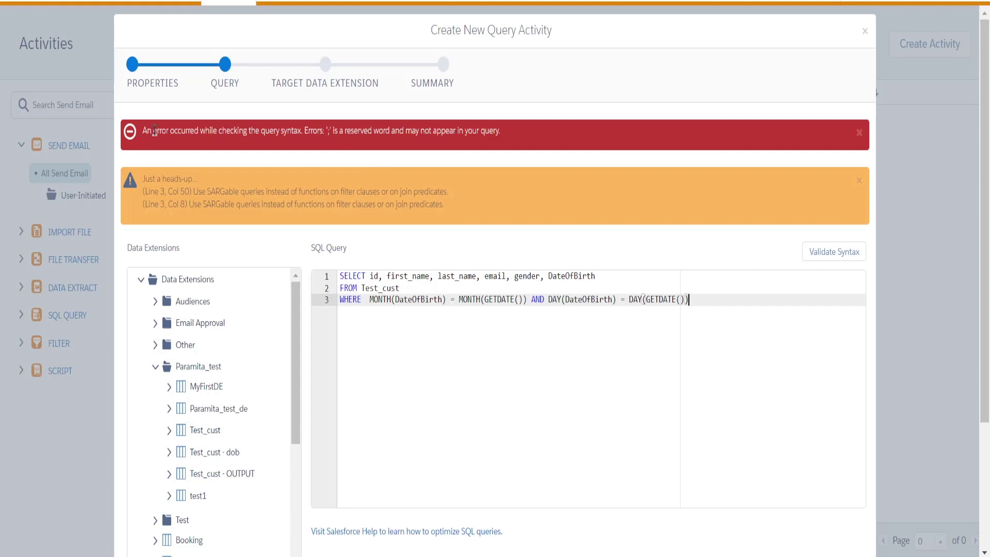
Point out the error message, then re-validate so only the SARGable heads-up remains.
{"action": "left_click_drag", "start_coordinate": [153, 131], "coordinate": [306, 147]}
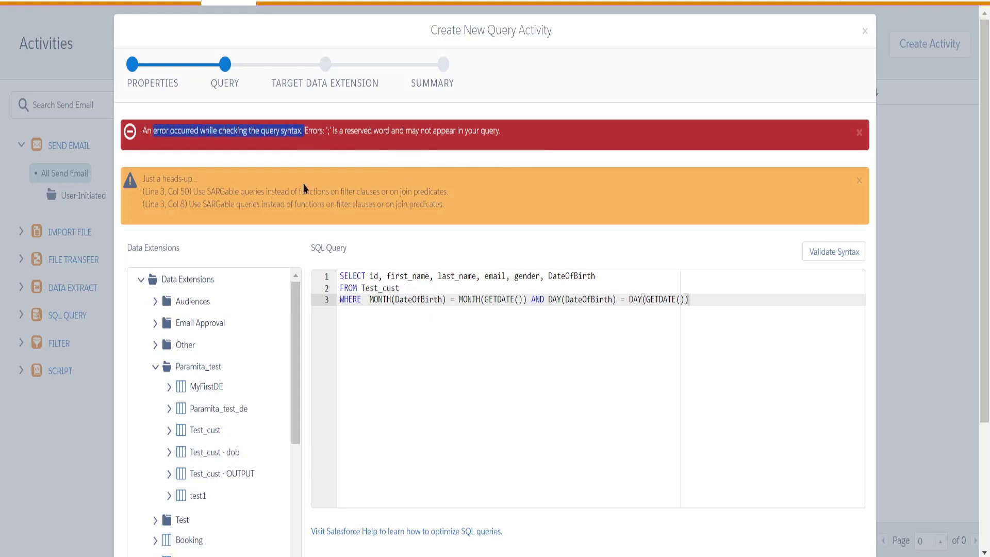
{"action": "left_click", "coordinate": [170, 195]}
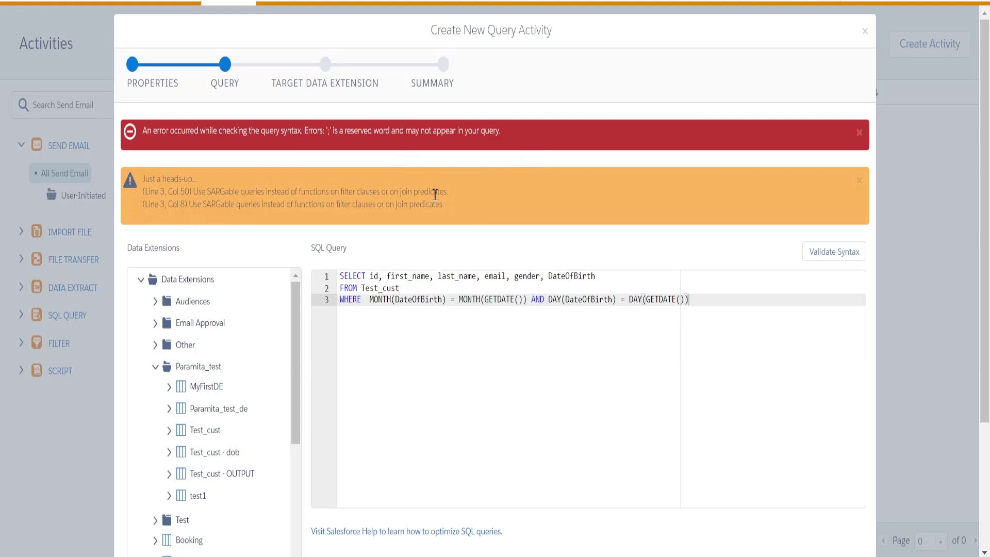
{"action": "left_click_drag", "start_coordinate": [127, 133], "coordinate": [249, 132]}
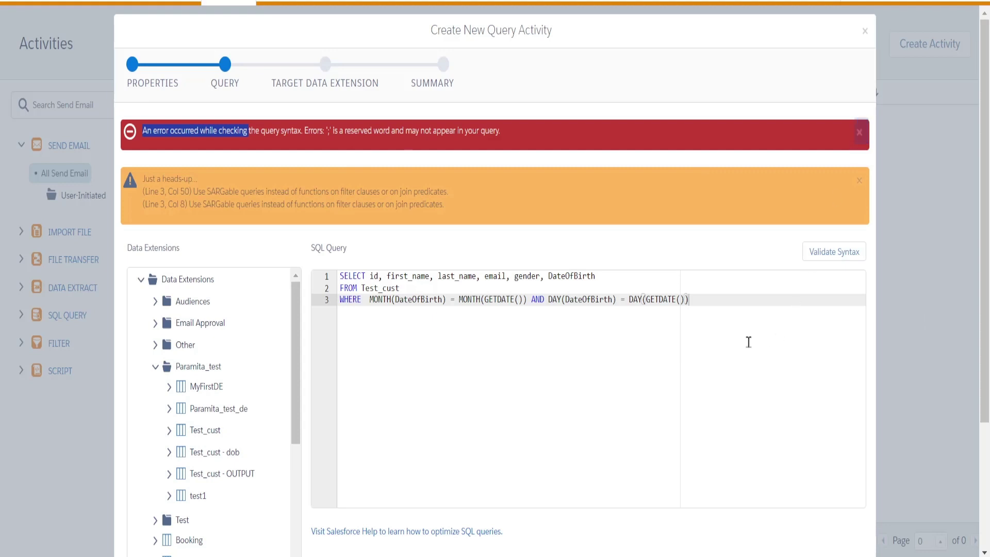
{"action": "left_click", "coordinate": [579, 359]}
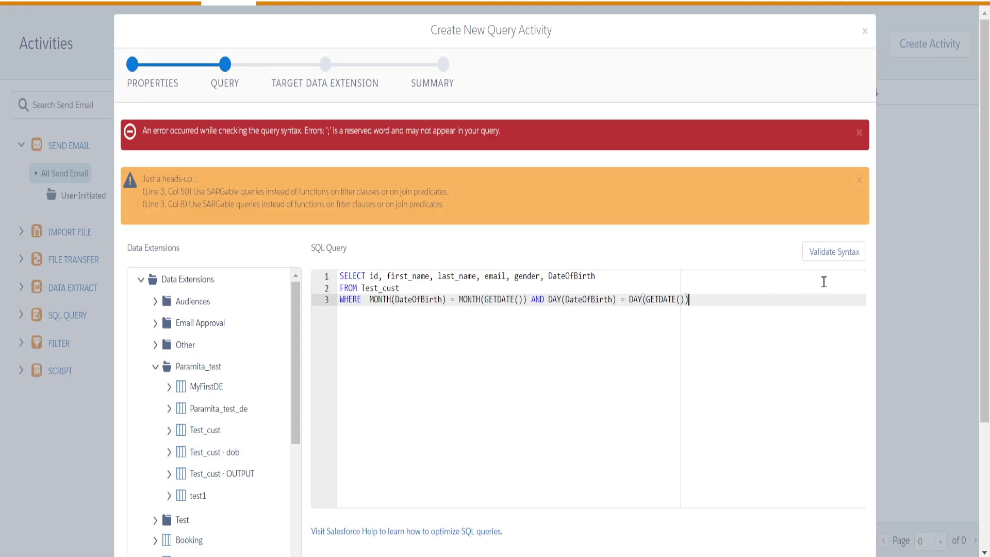
{"action": "left_click", "coordinate": [834, 251]}
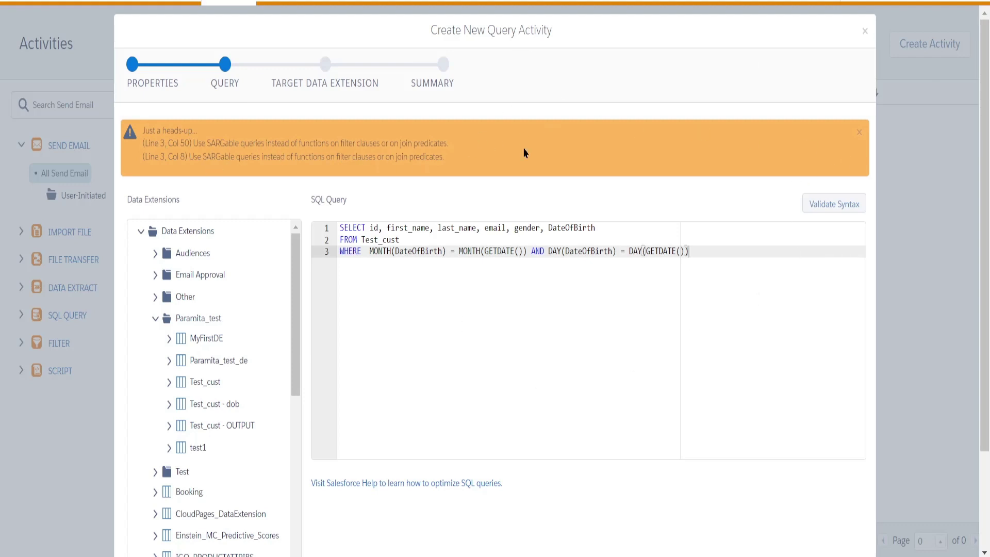
{"action": "scroll", "coordinate": [519, 358], "scroll_direction": "down", "scroll_amount": 2}
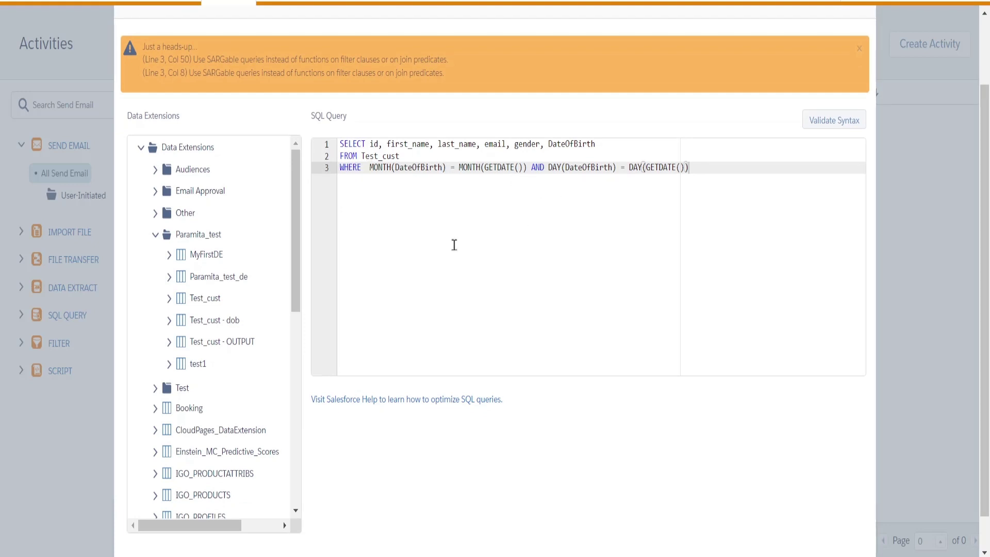
{"action": "scroll", "coordinate": [608, 287], "scroll_direction": "up", "scroll_amount": 2}
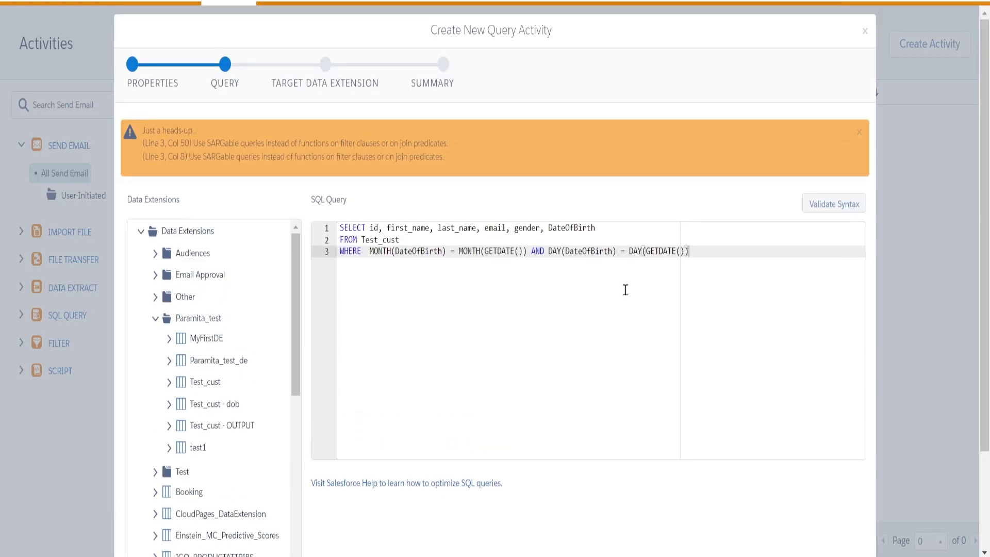
{"action": "scroll", "coordinate": [743, 388], "scroll_direction": "down", "scroll_amount": 3}
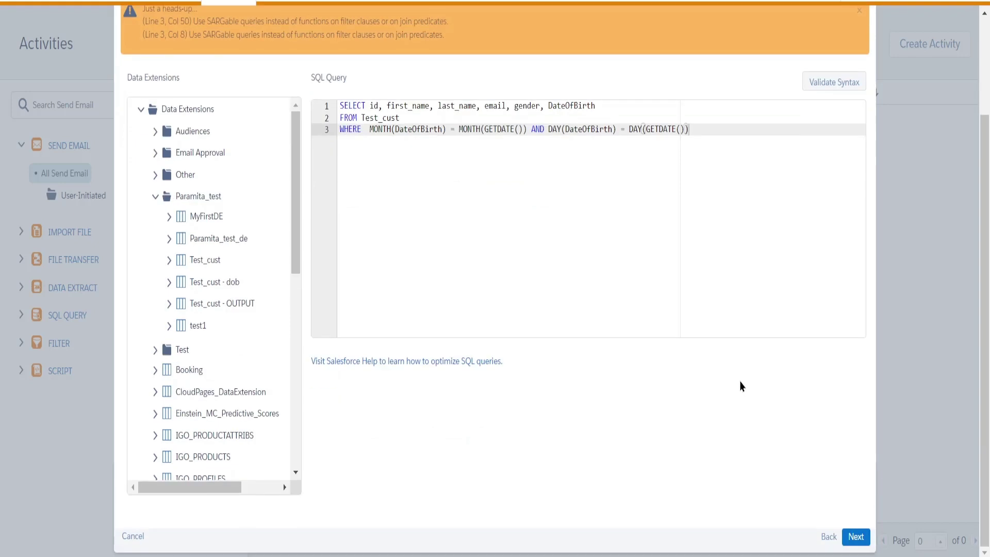
Target the Test_cust - dob data extension in Paramita_test with the Overwrite data action.
{"action": "left_click", "coordinate": [857, 537]}
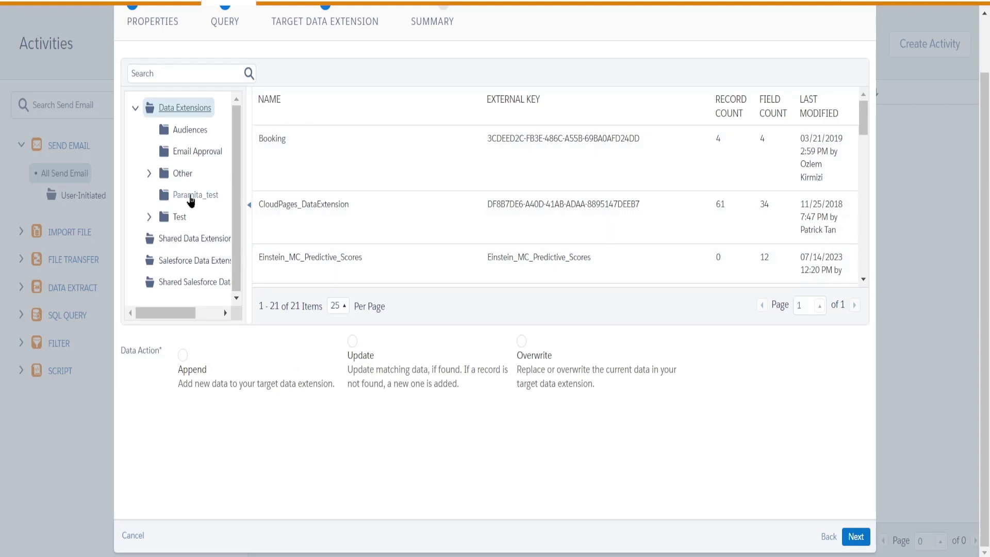
{"action": "left_click", "coordinate": [191, 199]}
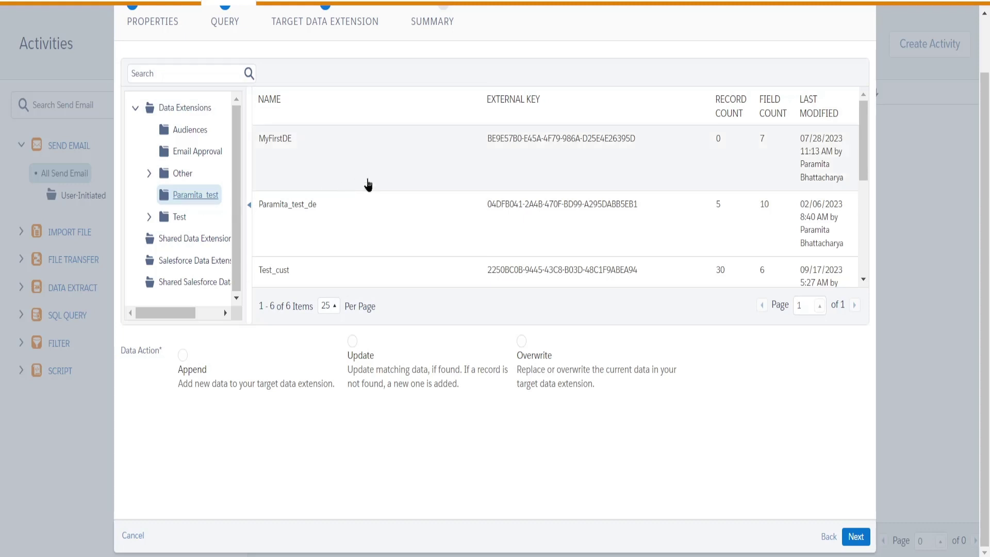
{"action": "scroll", "coordinate": [370, 161], "scroll_direction": "up", "scroll_amount": 2}
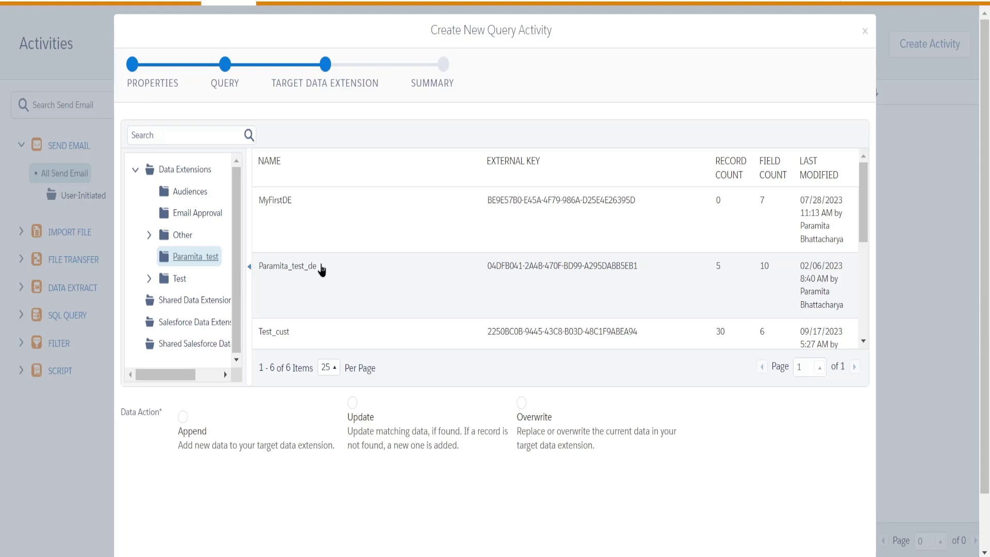
{"action": "scroll", "coordinate": [330, 296], "scroll_direction": "down", "scroll_amount": 2}
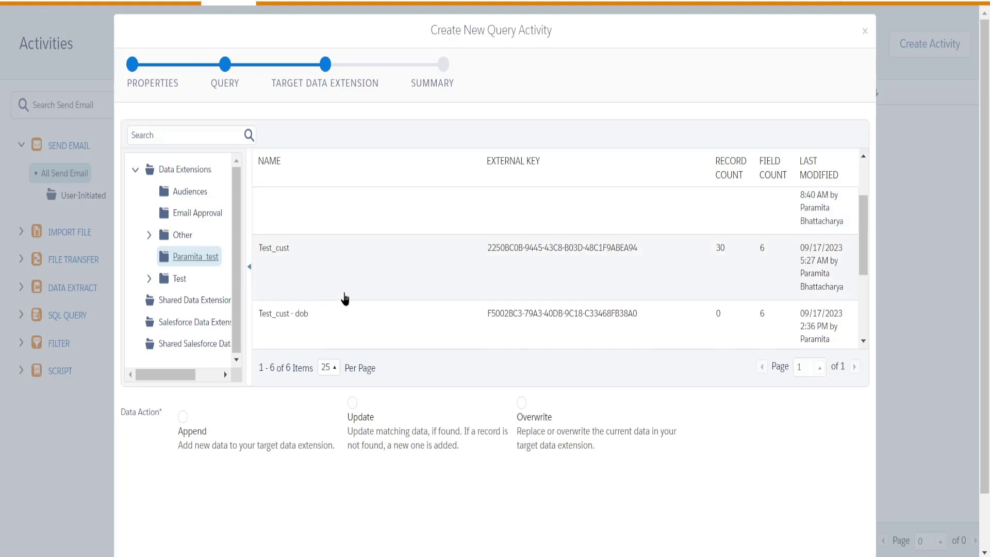
{"action": "scroll", "coordinate": [344, 297], "scroll_direction": "down", "scroll_amount": 3}
{"action": "scroll", "coordinate": [343, 296], "scroll_direction": "up", "scroll_amount": 2}
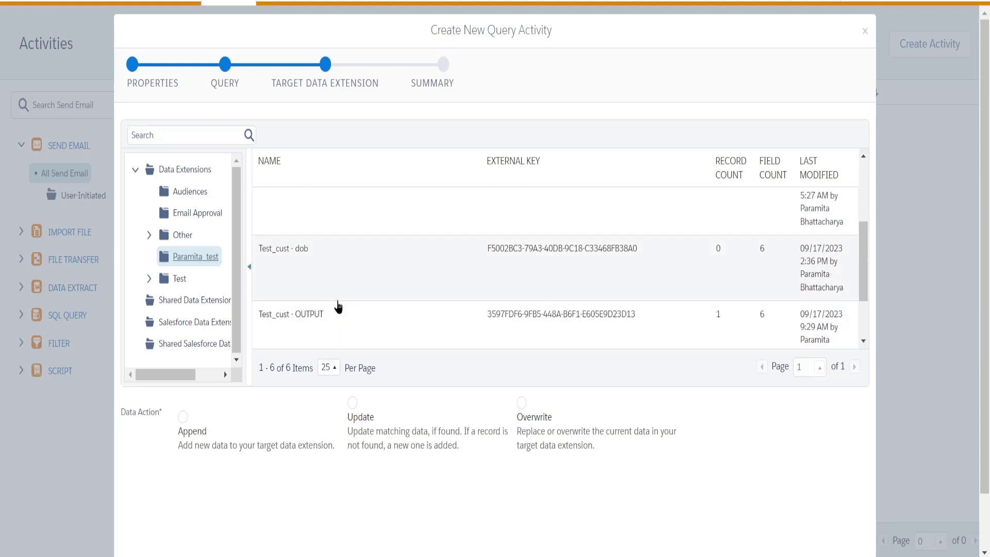
{"action": "scroll", "coordinate": [338, 307], "scroll_direction": "up", "scroll_amount": 2}
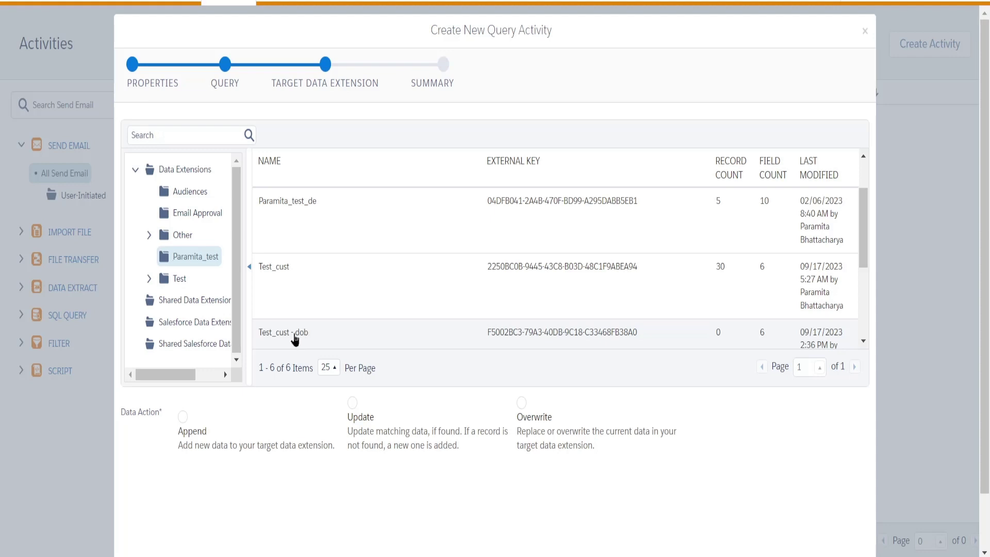
{"action": "left_click", "coordinate": [295, 340]}
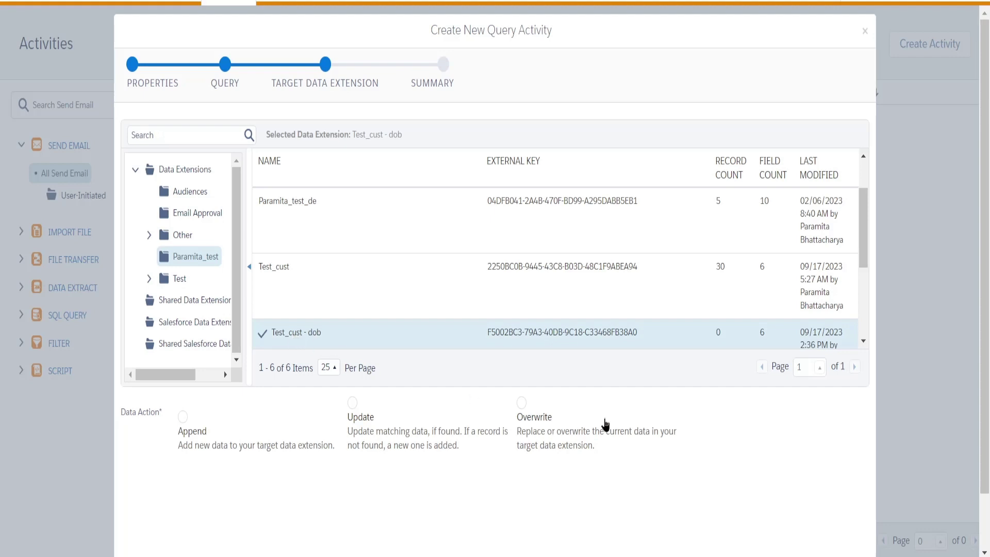
{"action": "scroll", "coordinate": [707, 425], "scroll_direction": "down", "scroll_amount": 2}
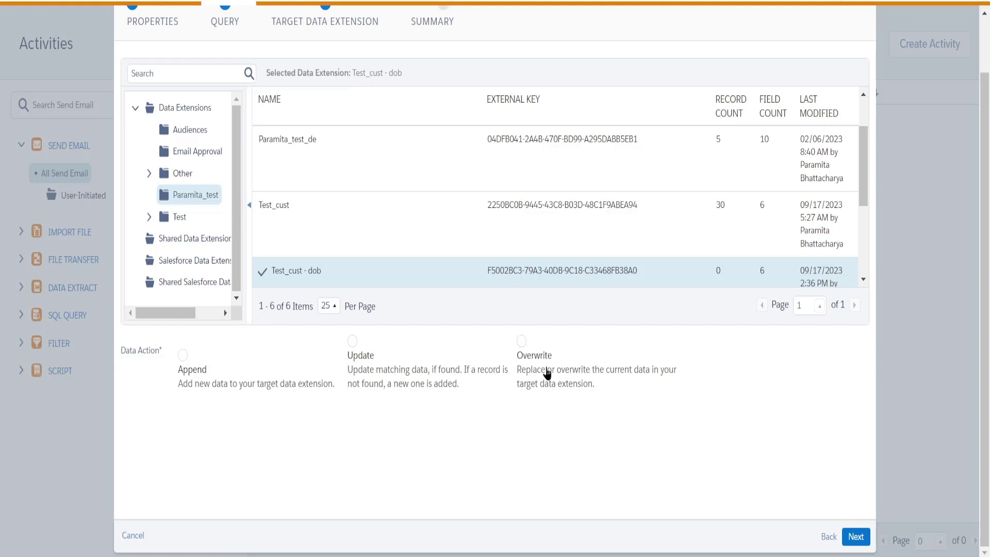
{"action": "left_click", "coordinate": [523, 342]}
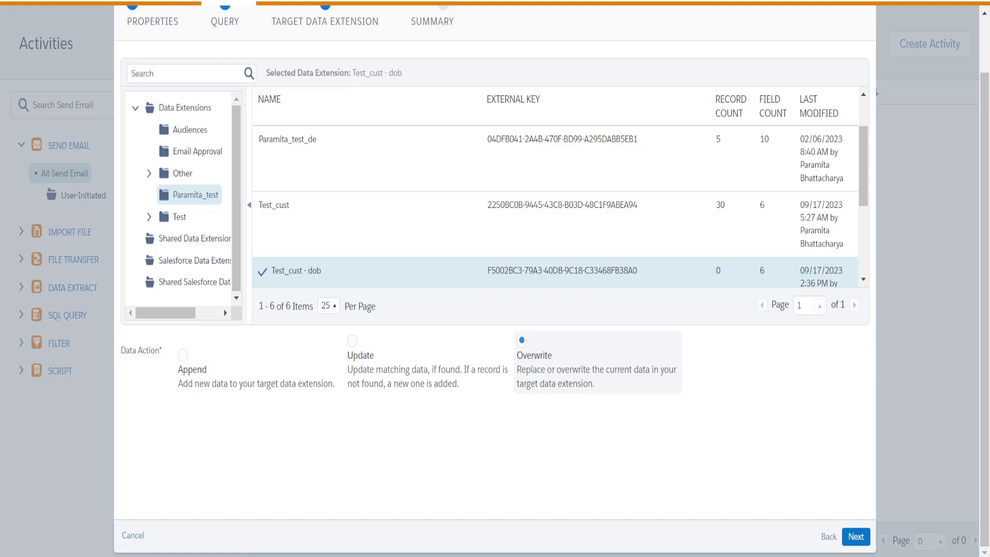
{"action": "left_click", "coordinate": [858, 542]}
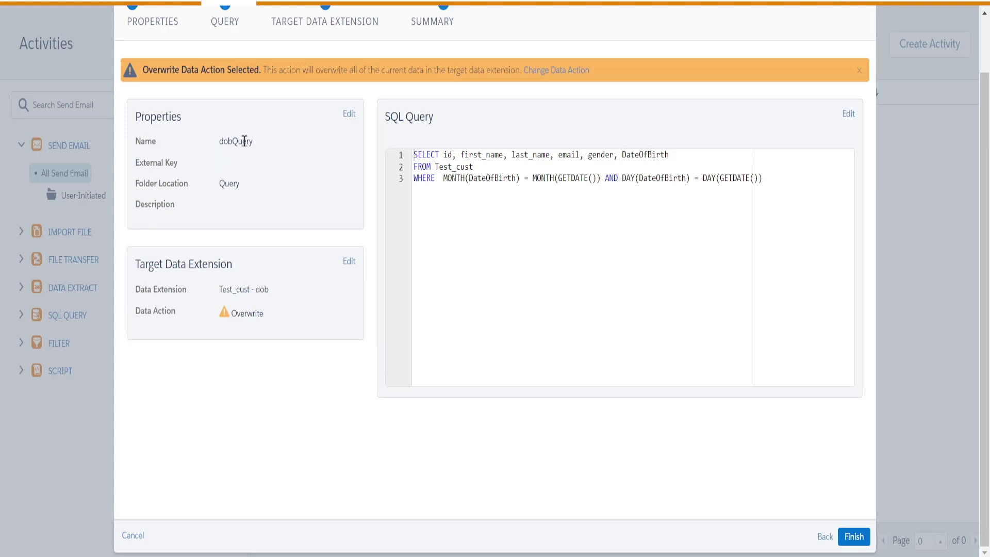
Review the dobQuery summary and finish creating the SQL Query activity.
{"action": "left_click_drag", "start_coordinate": [219, 141], "coordinate": [195, 210]}
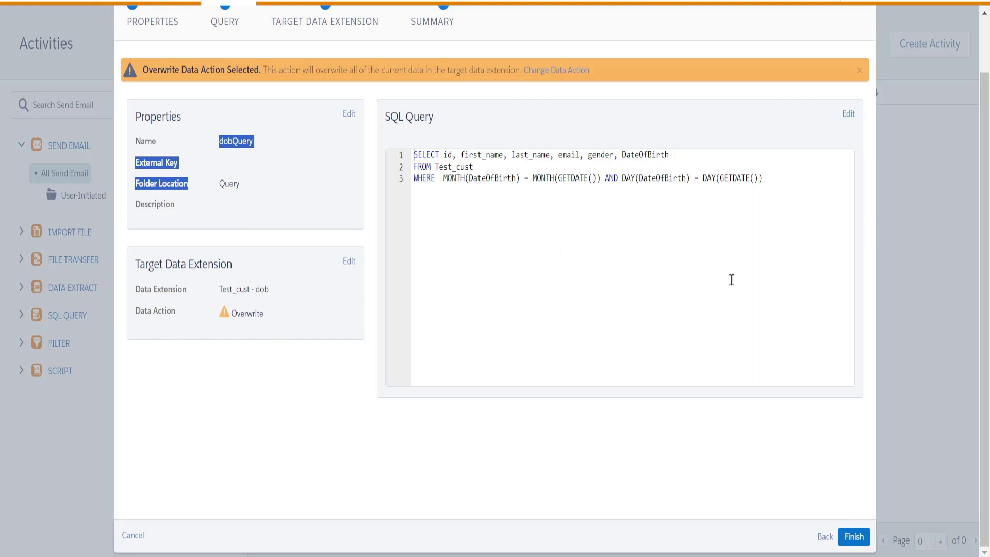
{"action": "left_click", "coordinate": [858, 542]}
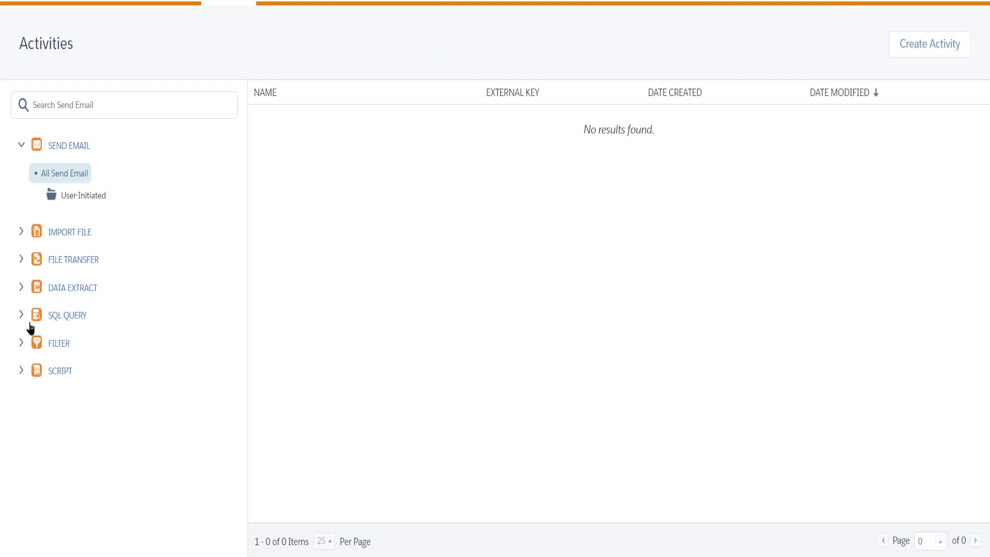
Open the saved dobQuery activity from the SQL Query list for editing.
{"action": "left_click", "coordinate": [60, 318]}
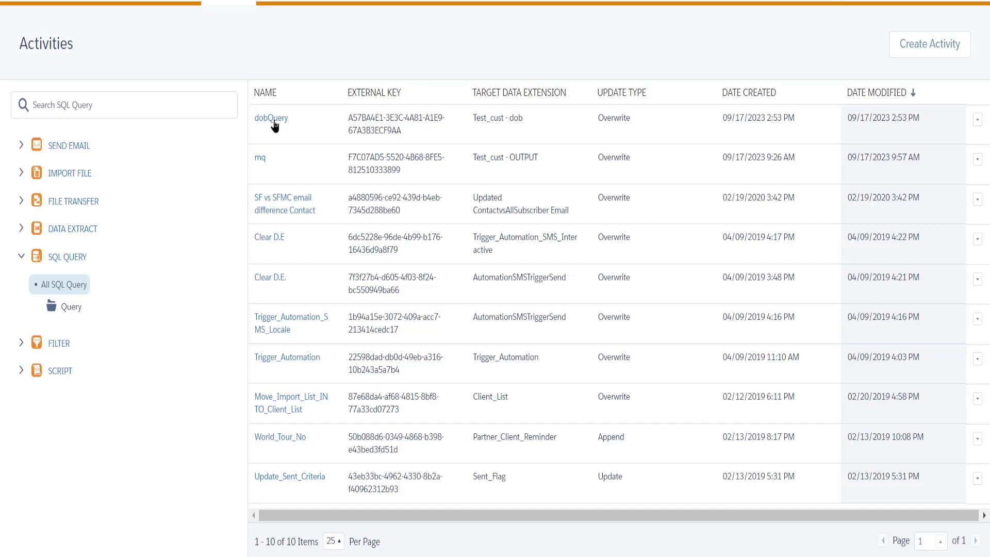
{"action": "left_click", "coordinate": [283, 121]}
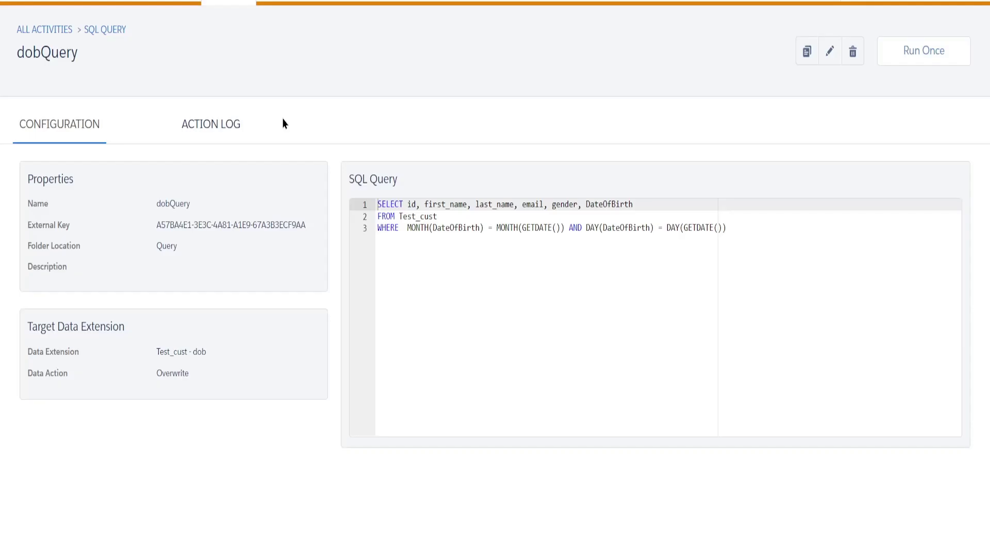
{"action": "left_click", "coordinate": [830, 53]}
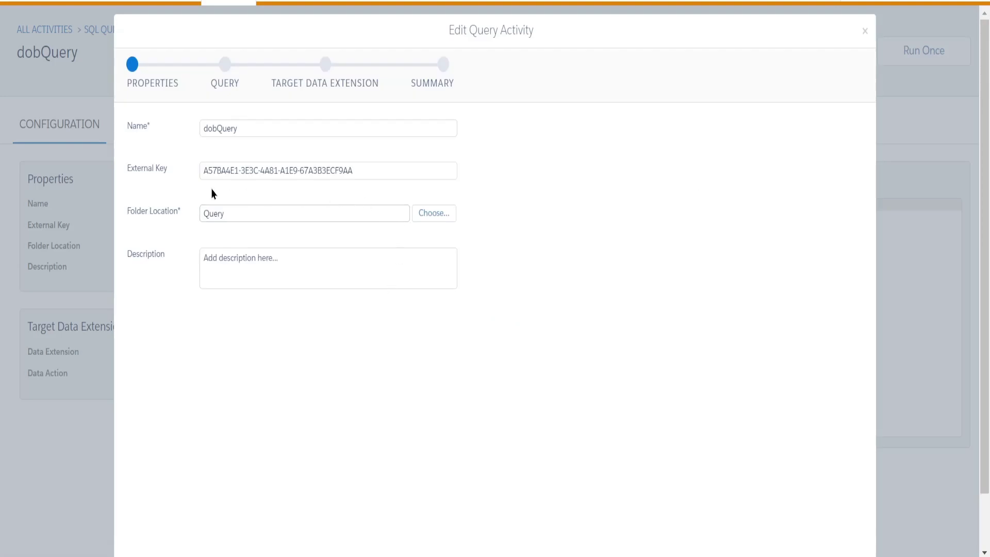
{"action": "scroll", "coordinate": [333, 264], "scroll_direction": "down", "scroll_amount": 1}
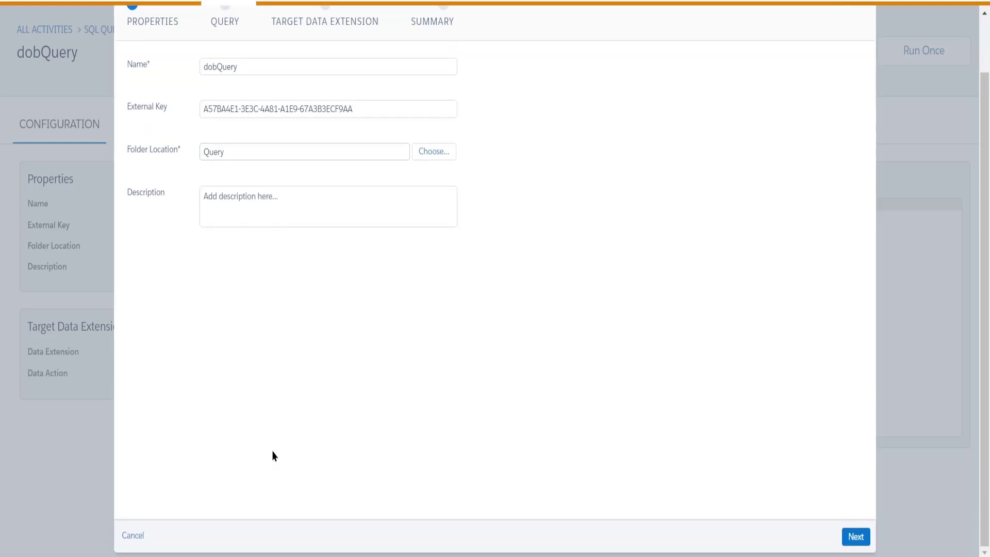
{"action": "scroll", "coordinate": [294, 417], "scroll_direction": "up", "scroll_amount": 1}
{"action": "scroll", "coordinate": [268, 407], "scroll_direction": "down", "scroll_amount": 1}
Discard the dobQuery edits and go to the Automation Studio overview.
{"action": "left_click", "coordinate": [854, 536]}
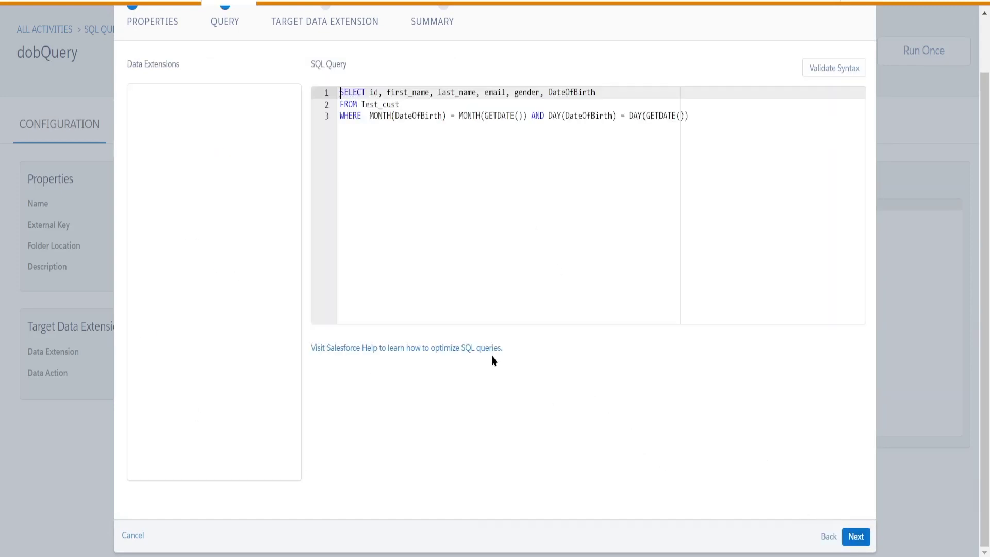
{"action": "scroll", "coordinate": [232, 258], "scroll_direction": "down", "scroll_amount": 10}
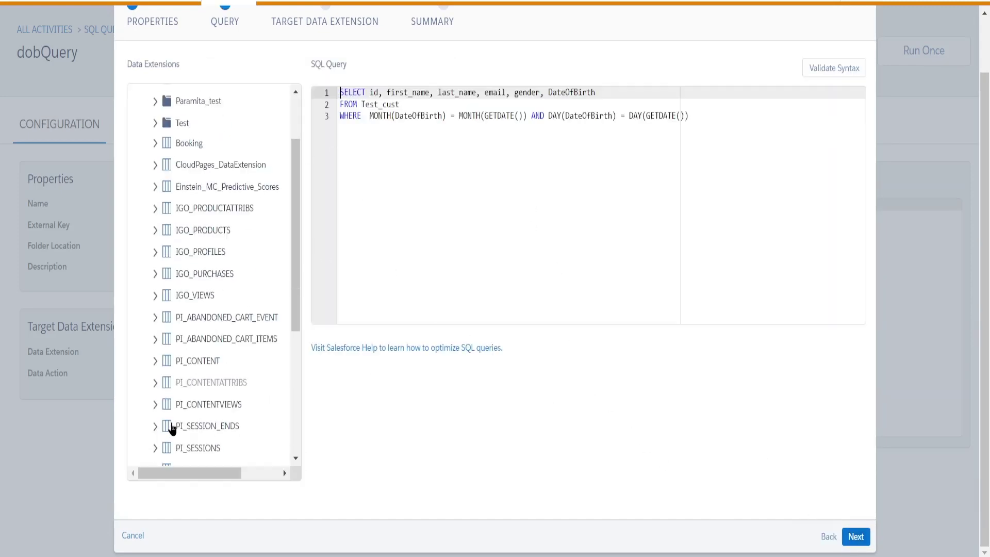
{"action": "left_click", "coordinate": [130, 536]}
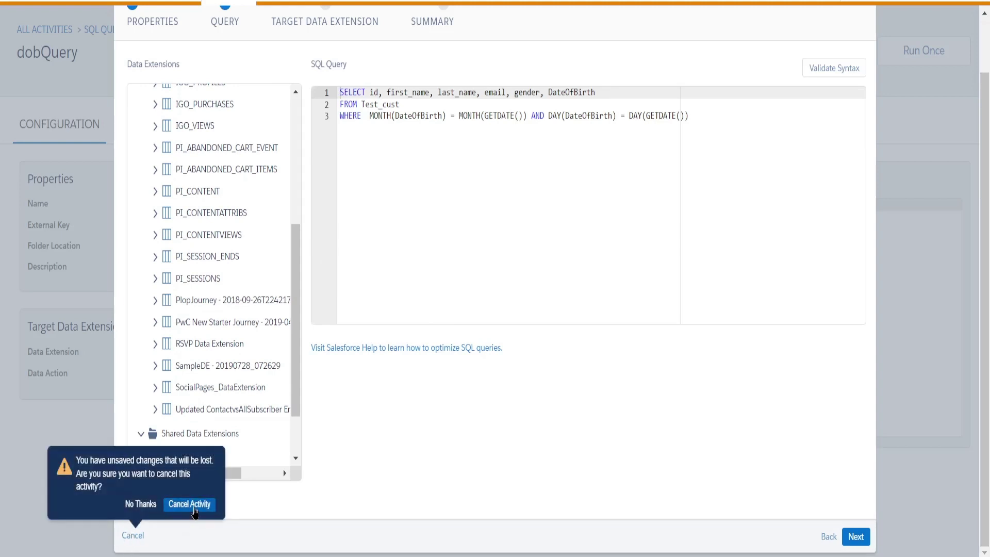
{"action": "left_click", "coordinate": [194, 507]}
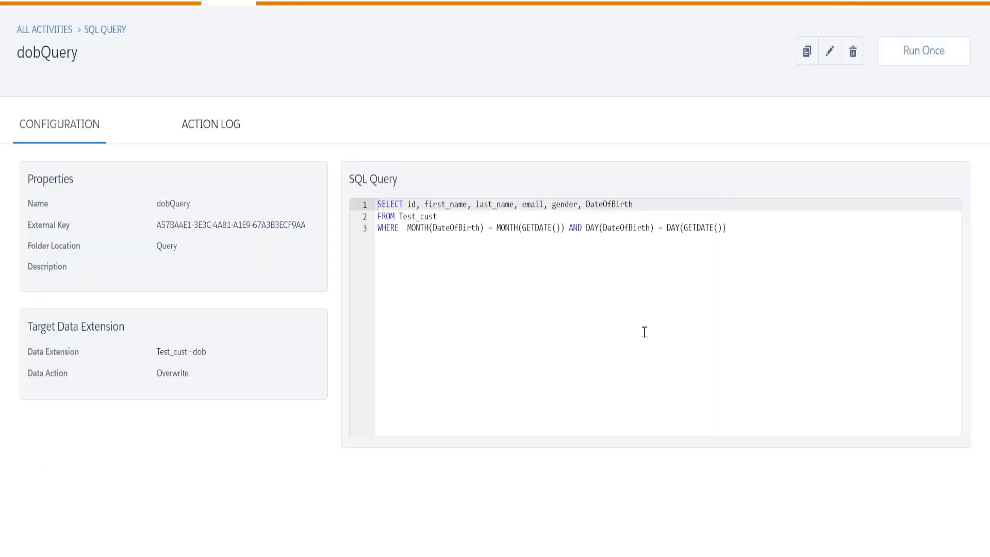
{"action": "left_click", "coordinate": [183, 4]}
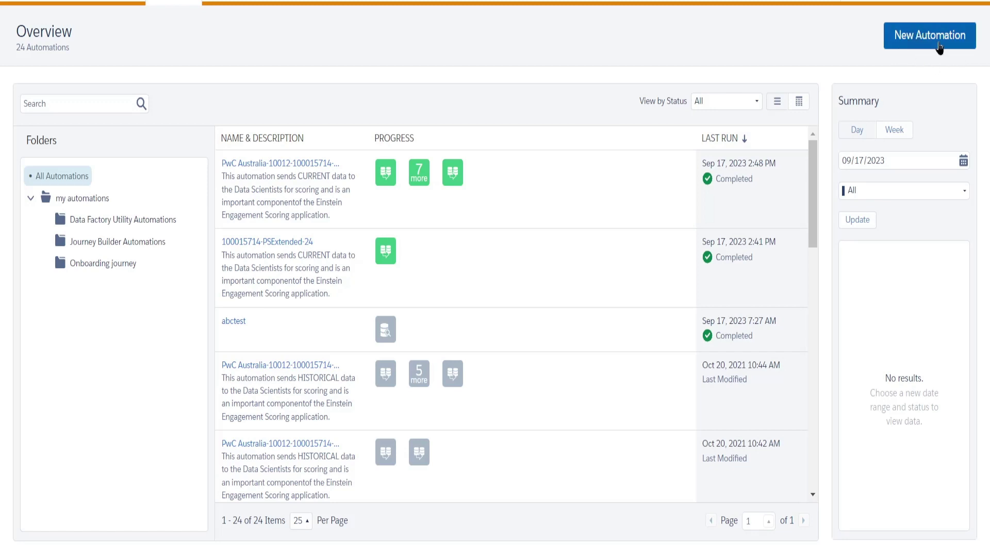
Create a new automation with Schedule as its starting source.
{"action": "left_click", "coordinate": [940, 46]}
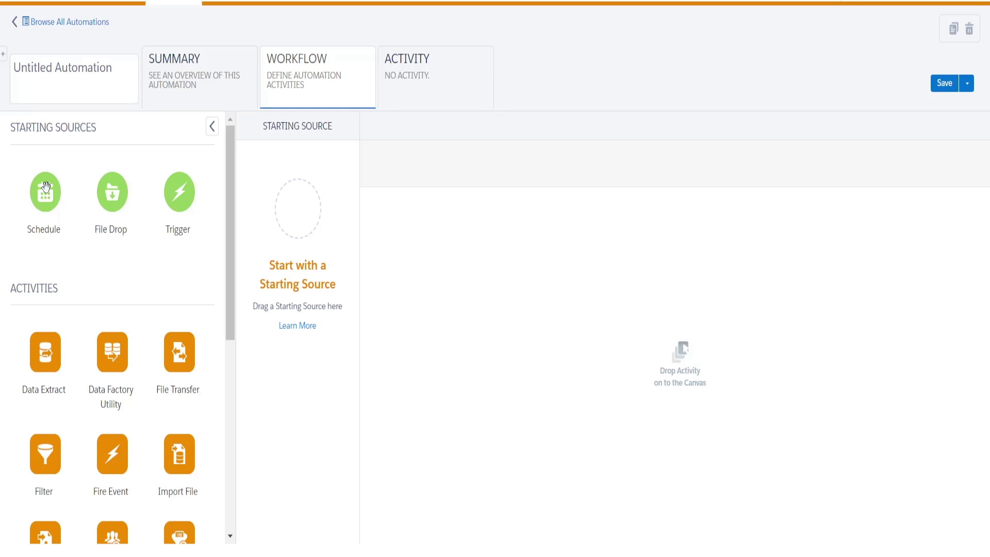
{"action": "left_click_drag", "start_coordinate": [43, 196], "coordinate": [310, 223]}
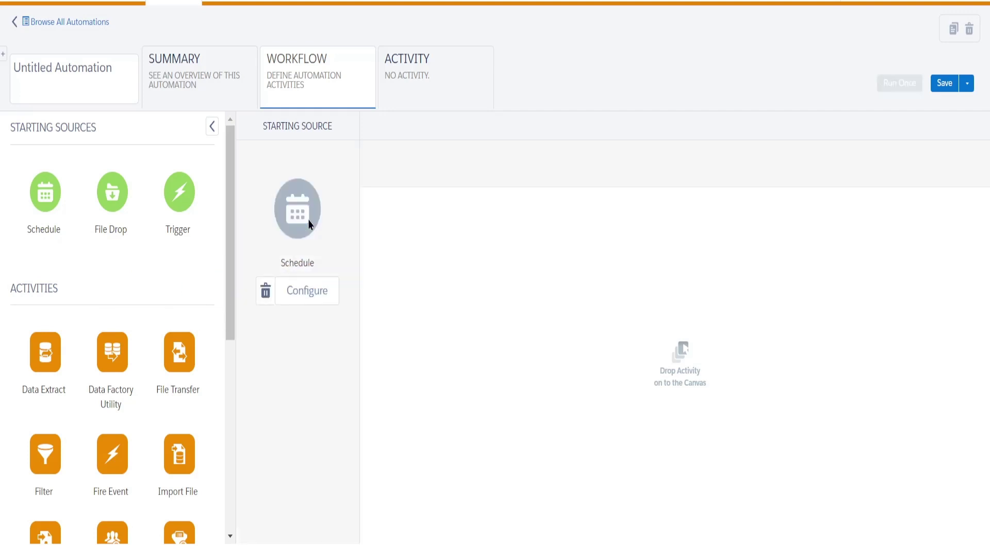
{"action": "left_click", "coordinate": [299, 296]}
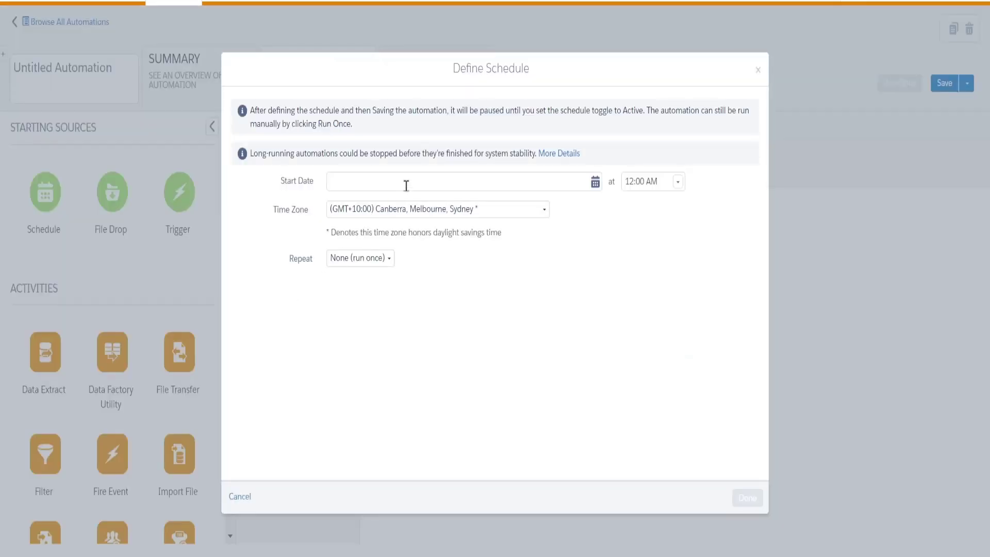
{"action": "left_click", "coordinate": [410, 179]}
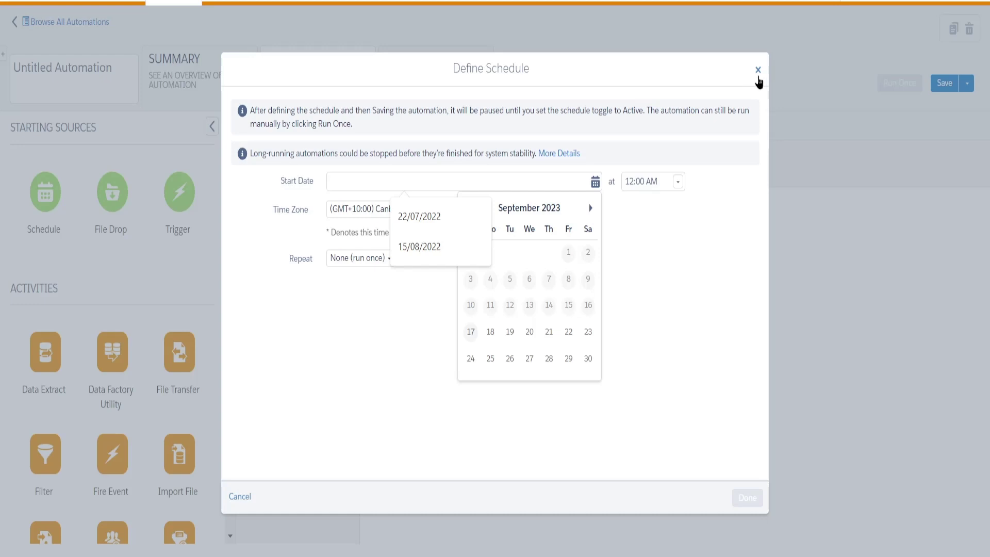
{"action": "left_click", "coordinate": [758, 70]}
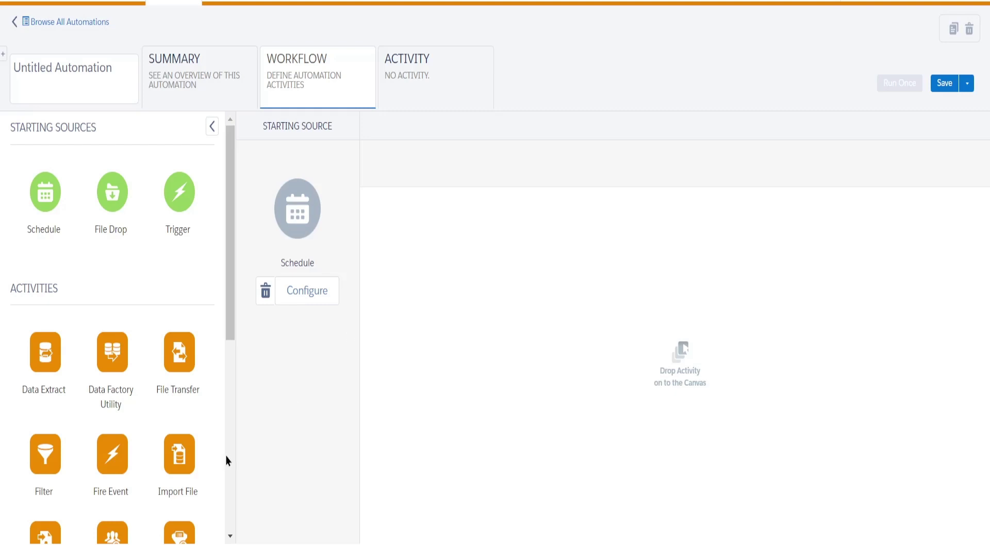
{"action": "scroll", "coordinate": [227, 459], "scroll_direction": "down", "scroll_amount": 3}
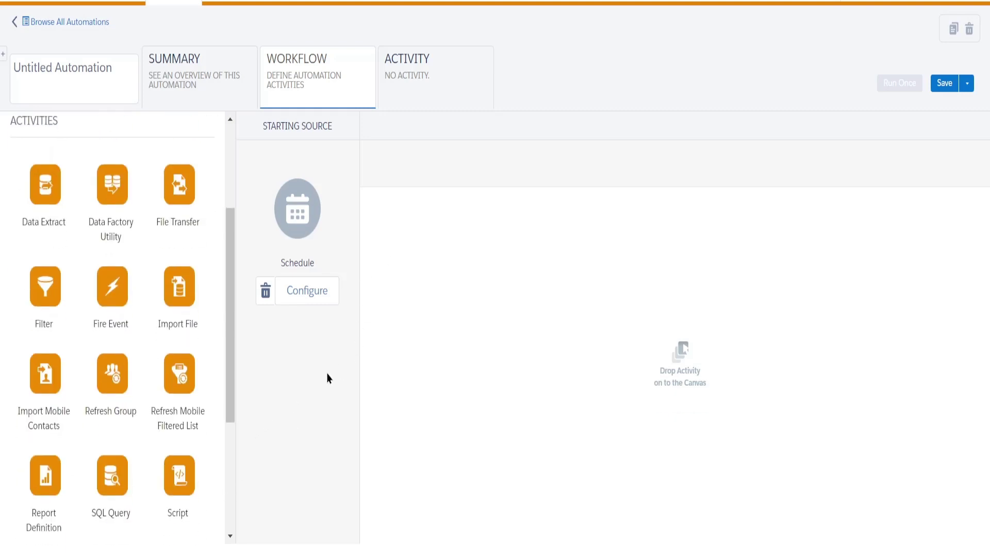
{"action": "scroll", "coordinate": [126, 310], "scroll_direction": "up", "scroll_amount": 3}
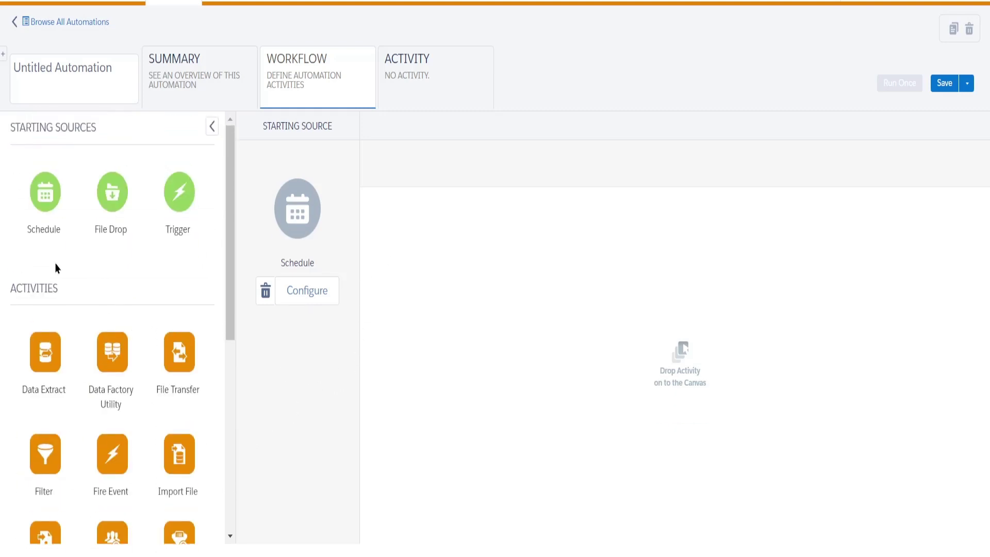
Place an SQL Query activity on the canvas as Step 1.
{"action": "scroll", "coordinate": [23, 312], "scroll_direction": "down", "scroll_amount": 2}
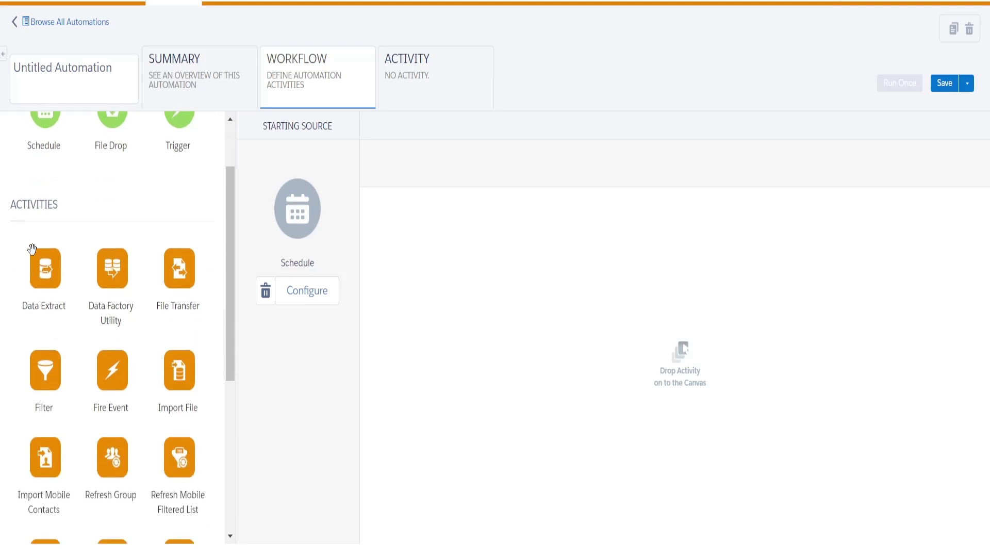
{"action": "scroll", "coordinate": [78, 438], "scroll_direction": "down", "scroll_amount": 2}
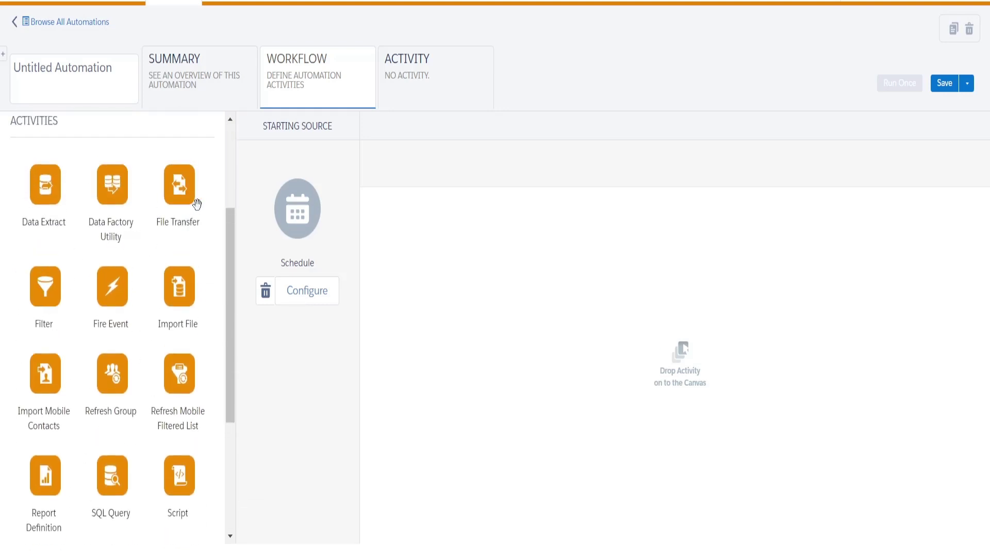
{"action": "scroll", "coordinate": [67, 252], "scroll_direction": "down", "scroll_amount": 4}
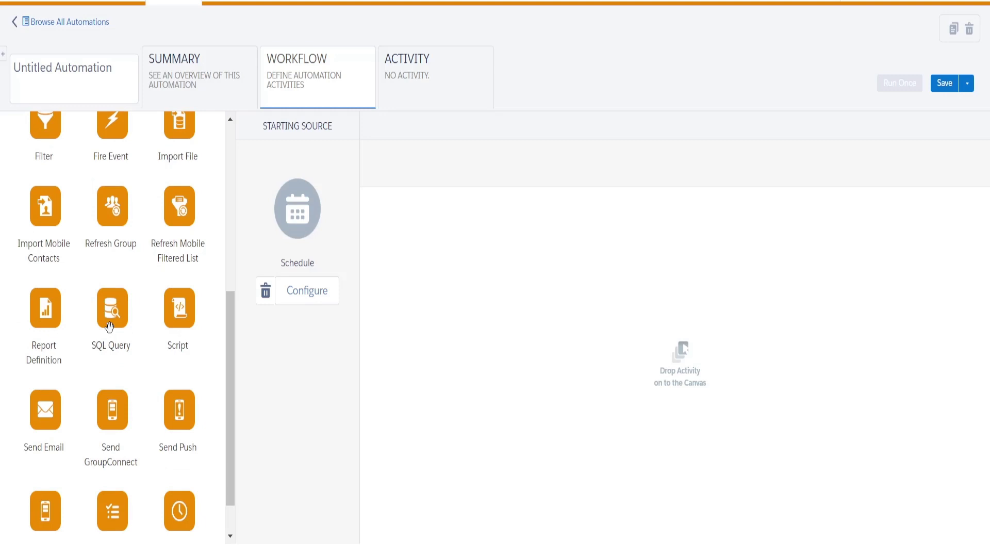
{"action": "left_click_drag", "start_coordinate": [109, 326], "coordinate": [382, 222]}
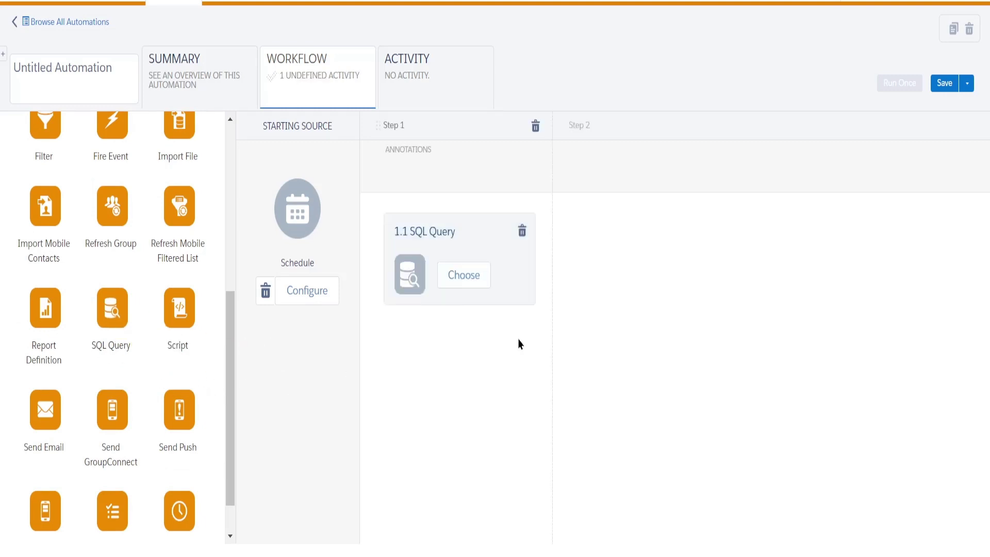
Assign dobQuery to Step 1's SQL Query activity.
{"action": "left_click", "coordinate": [474, 283]}
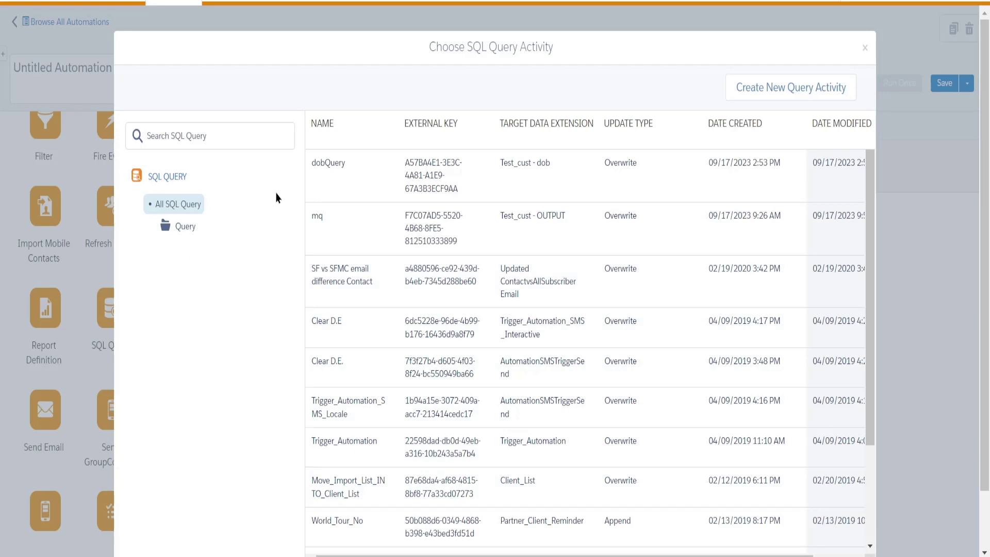
{"action": "left_click", "coordinate": [335, 170]}
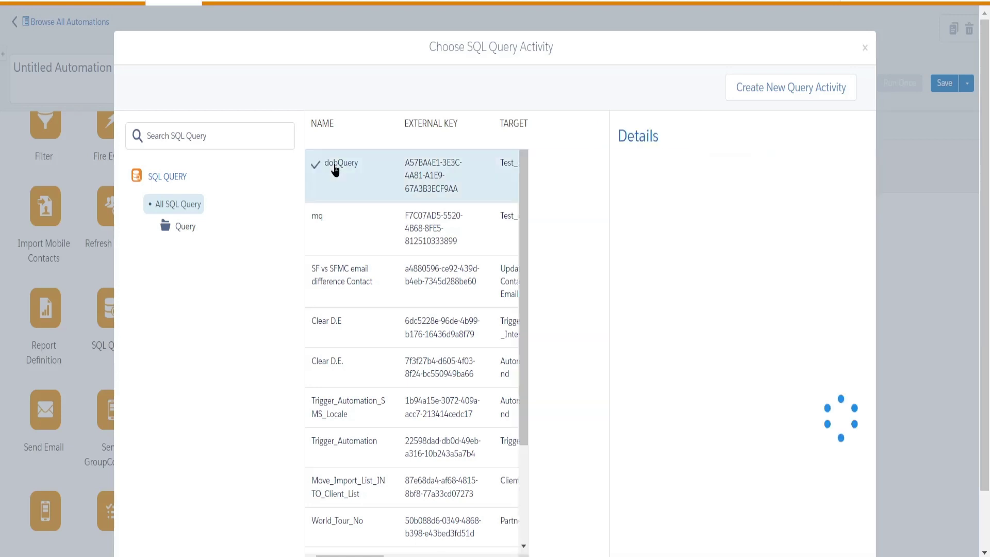
{"action": "scroll", "coordinate": [684, 287], "scroll_direction": "down", "scroll_amount": 2}
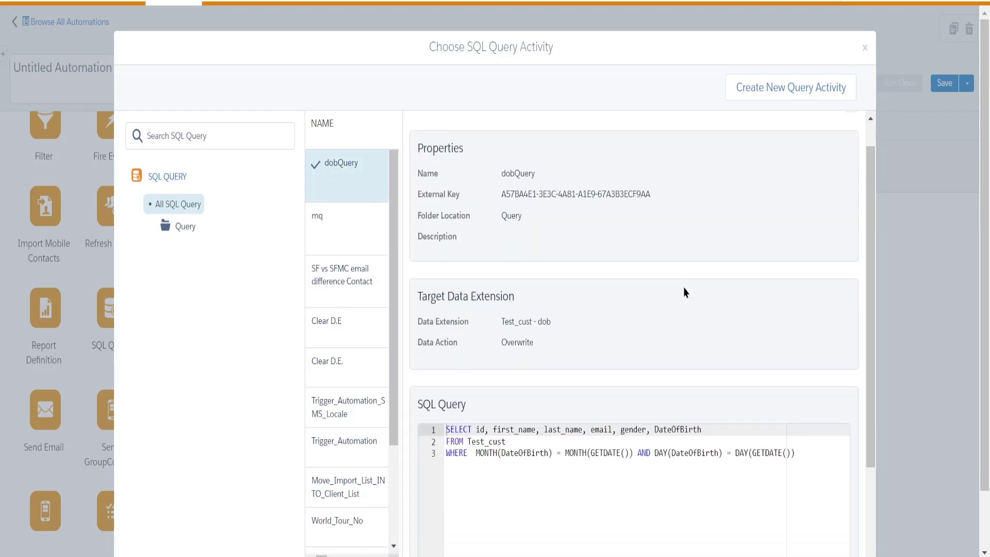
{"action": "scroll", "coordinate": [649, 250], "scroll_direction": "down", "scroll_amount": 4}
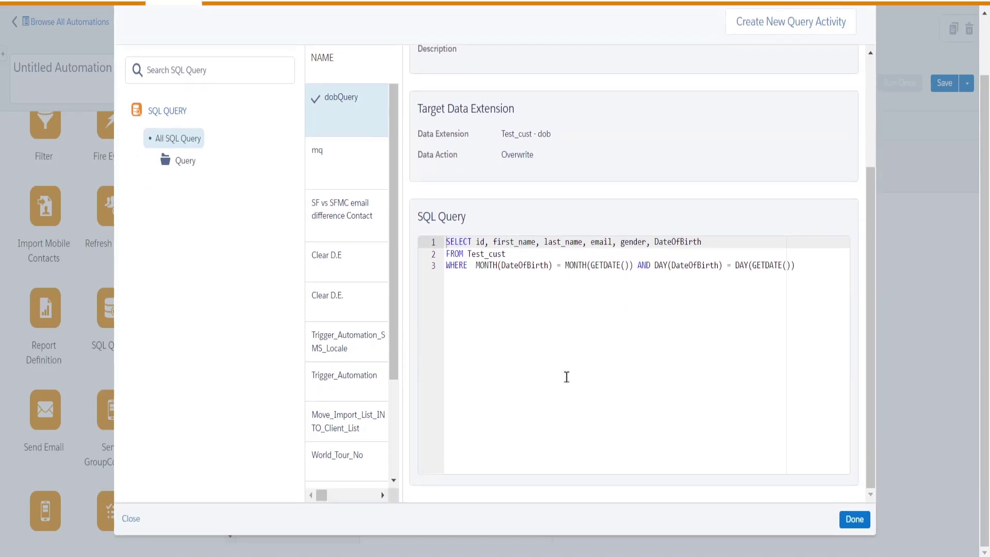
{"action": "left_click", "coordinate": [856, 521]}
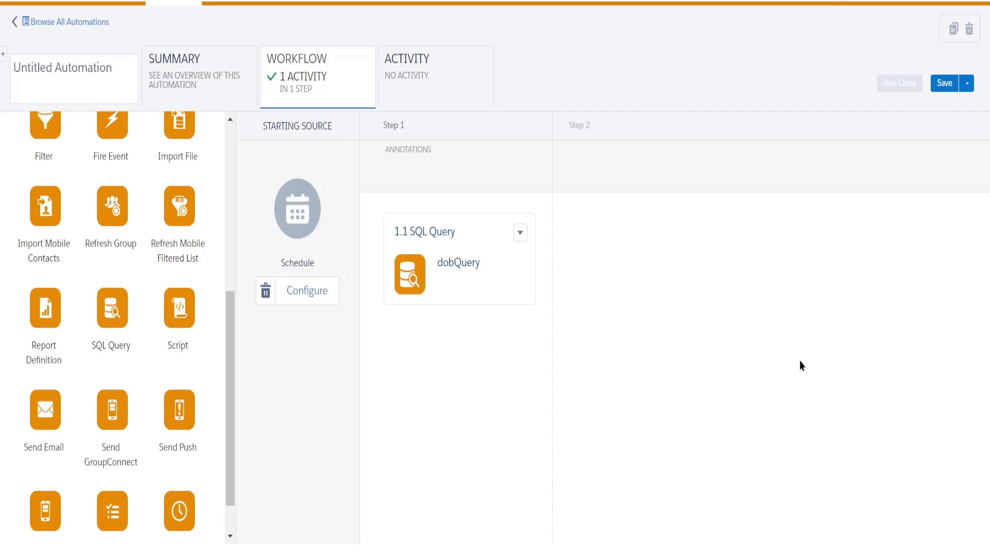
Add a Verification activity as Step 2 and open its configuration.
{"action": "mouse_move", "coordinate": [493, 398]}
{"action": "scroll", "coordinate": [10, 490], "scroll_direction": "down", "scroll_amount": 1}
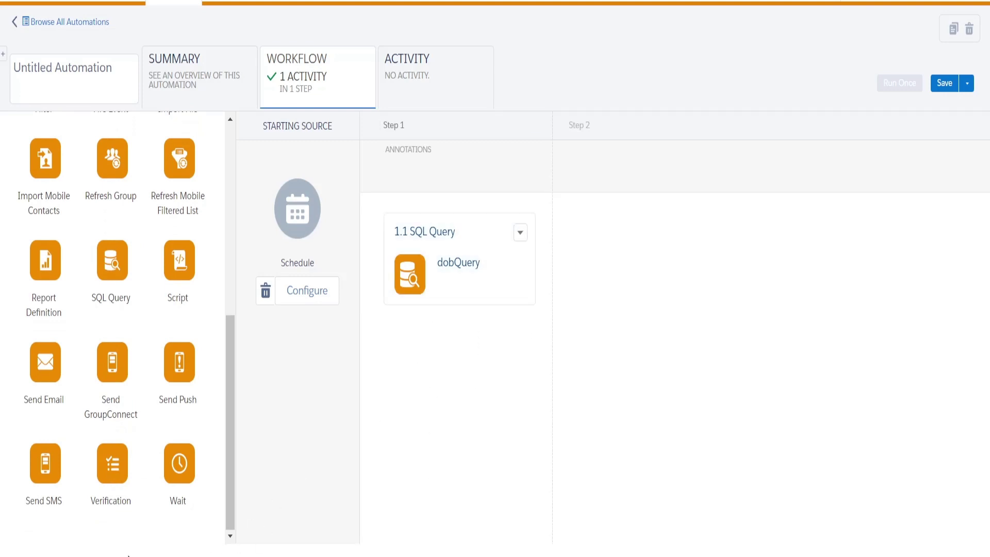
{"action": "left_click_drag", "start_coordinate": [109, 468], "coordinate": [593, 240]}
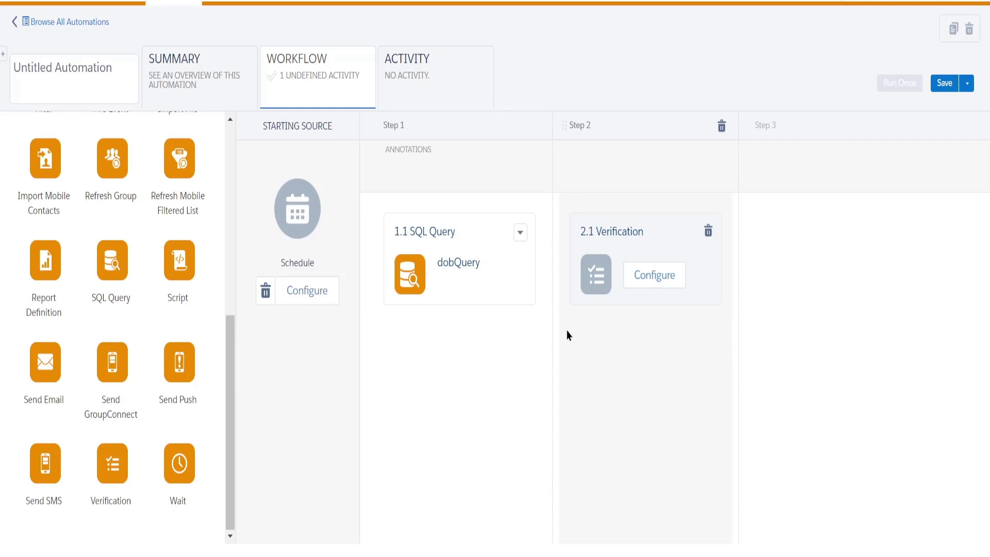
{"action": "left_click", "coordinate": [652, 280]}
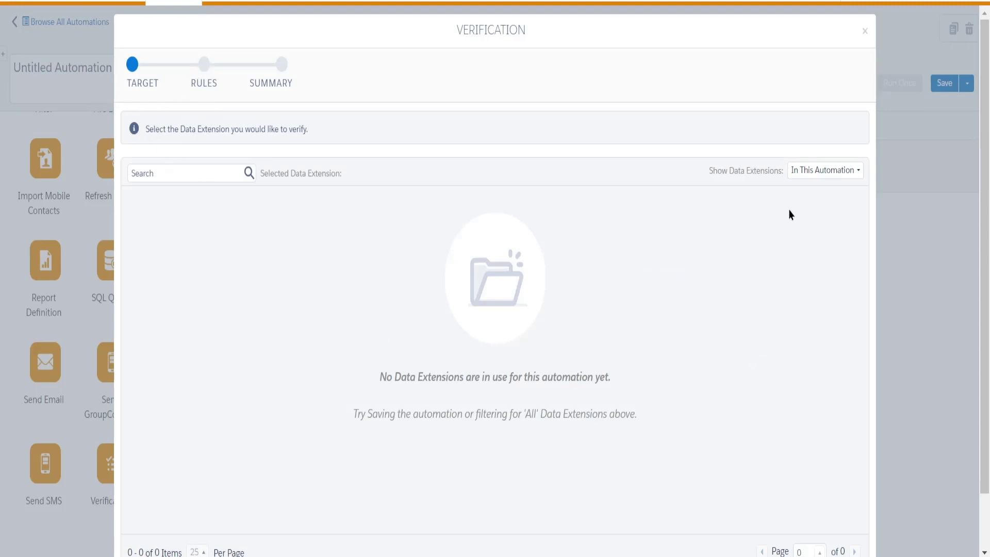
List all data extensions and pick Test_cust - dob as the verification target.
{"action": "left_click", "coordinate": [860, 176]}
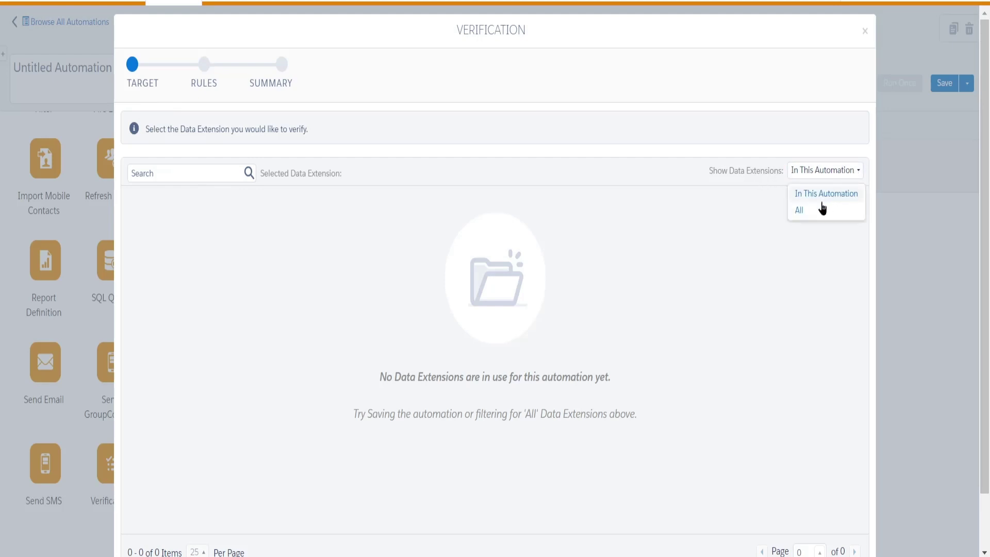
{"action": "left_click", "coordinate": [803, 213]}
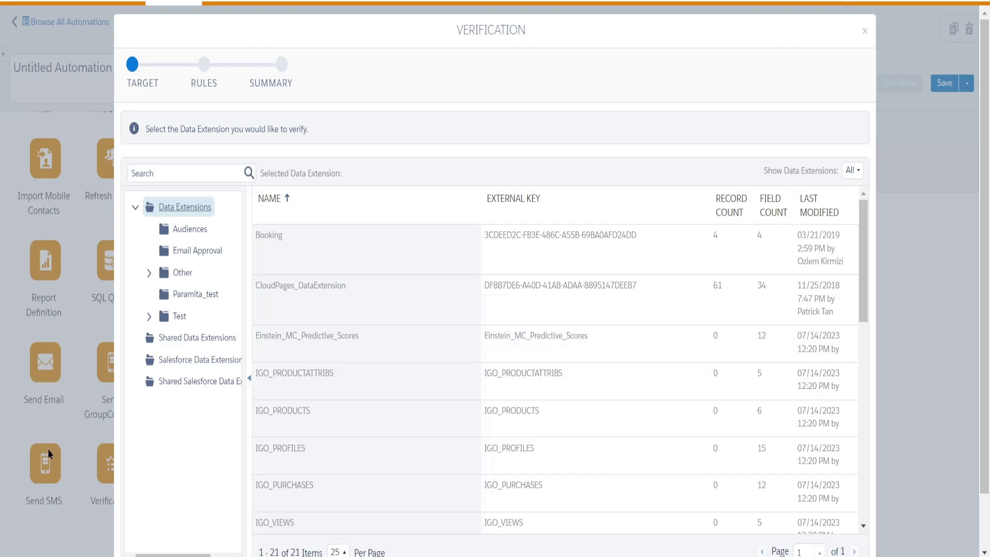
{"action": "left_click", "coordinate": [188, 300]}
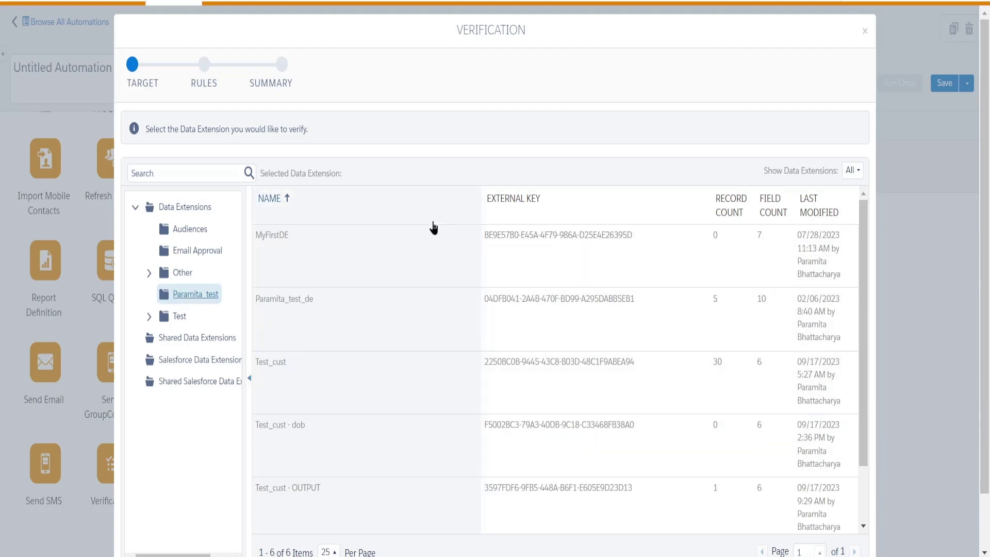
{"action": "scroll", "coordinate": [317, 440], "scroll_direction": "down", "scroll_amount": 2}
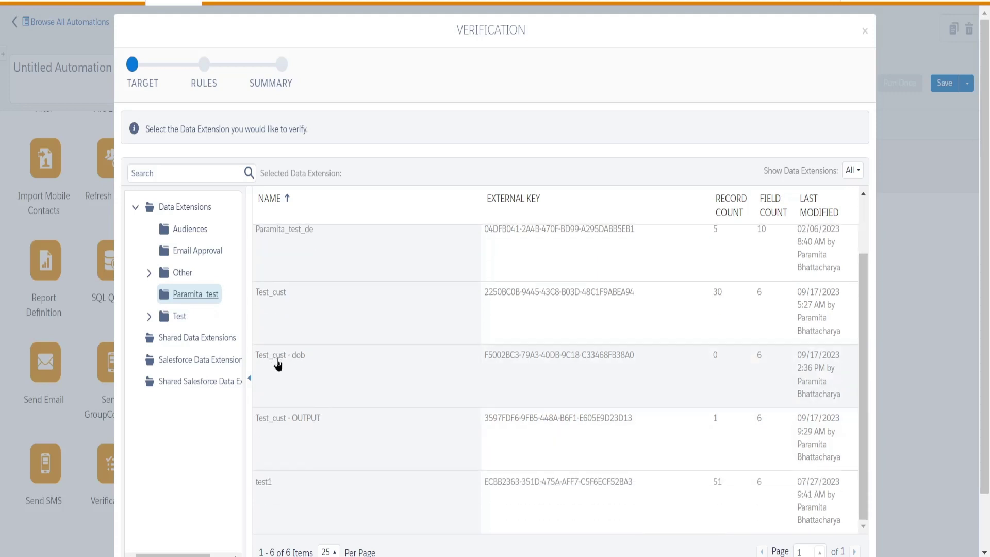
{"action": "left_click", "coordinate": [280, 361]}
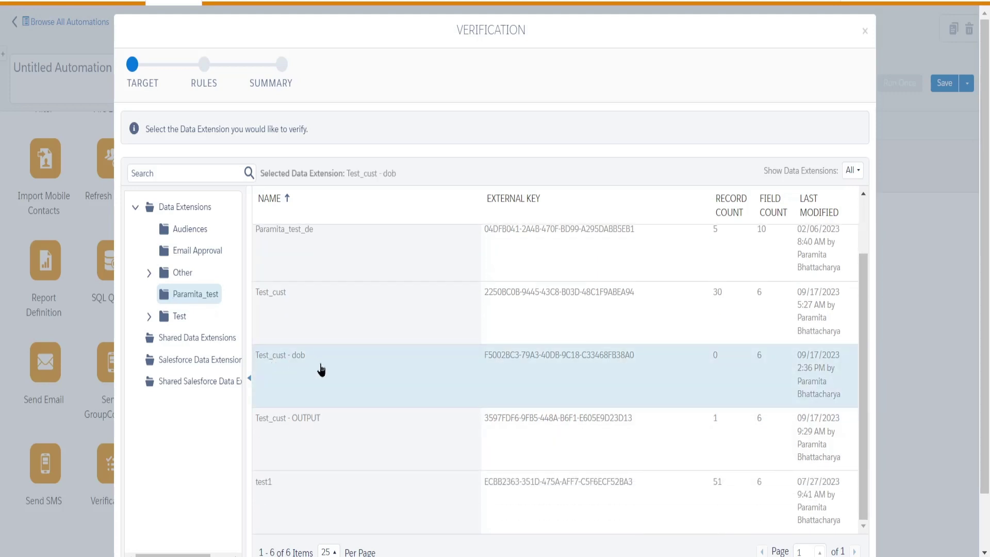
{"action": "scroll", "coordinate": [888, 435], "scroll_direction": "down", "scroll_amount": 1}
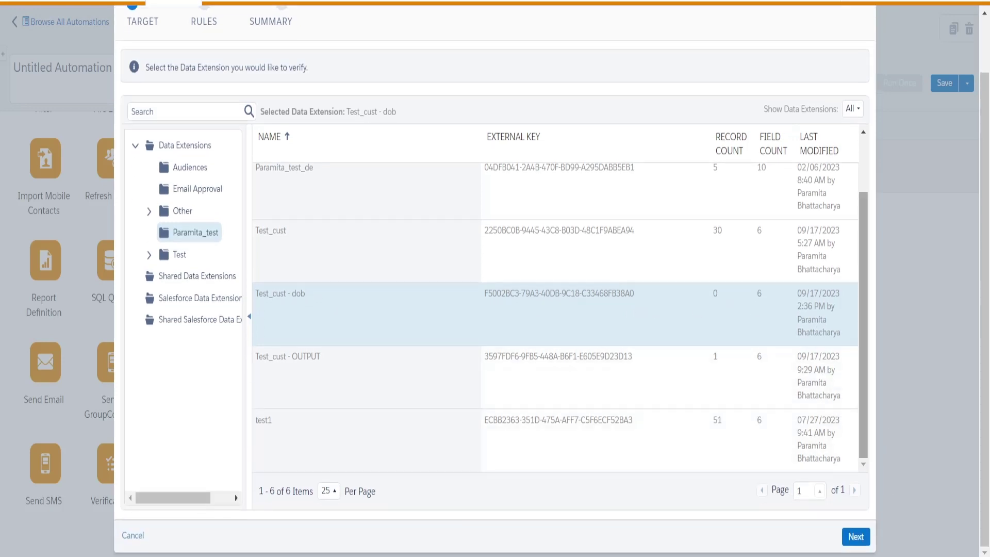
{"action": "left_click", "coordinate": [862, 542]}
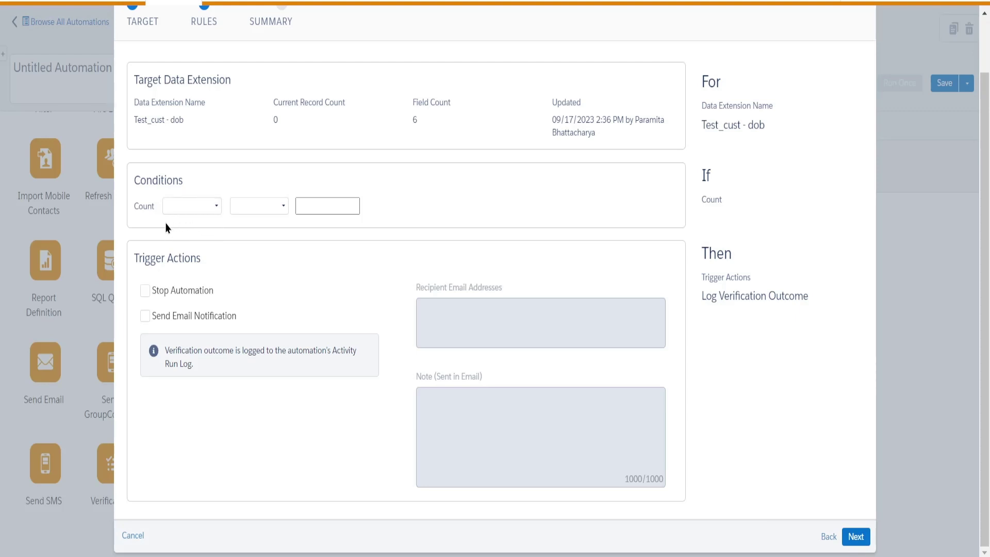
Set the verification rule to Count is equal to 0, keeping Log Verification Outcome.
{"action": "left_click", "coordinate": [215, 208]}
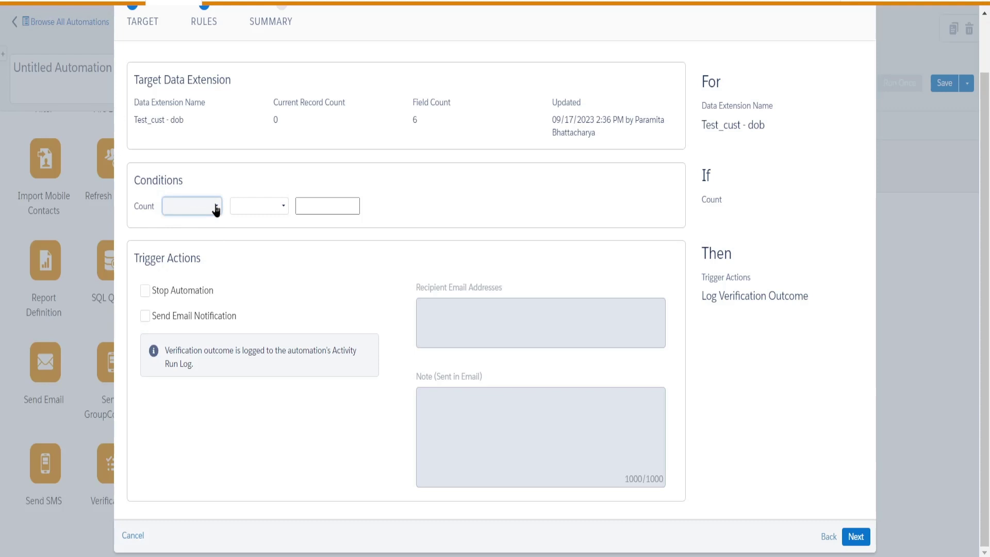
{"action": "left_click", "coordinate": [215, 207]}
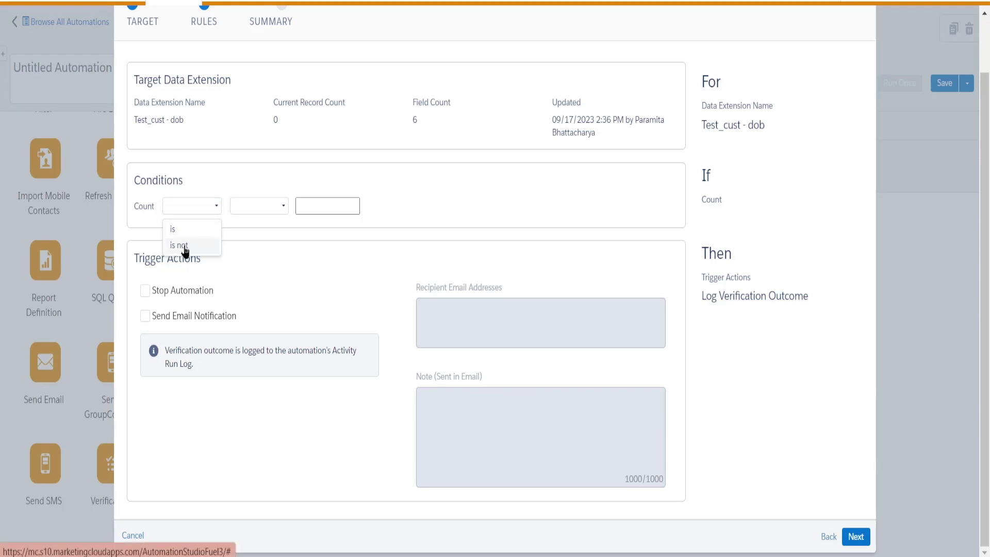
{"action": "left_click", "coordinate": [172, 229]}
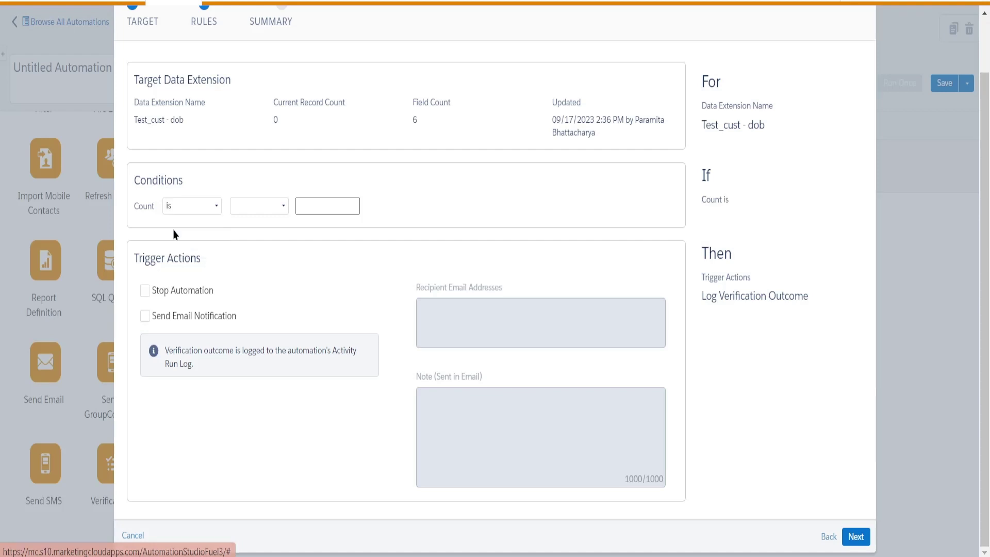
{"action": "left_click", "coordinate": [281, 209]}
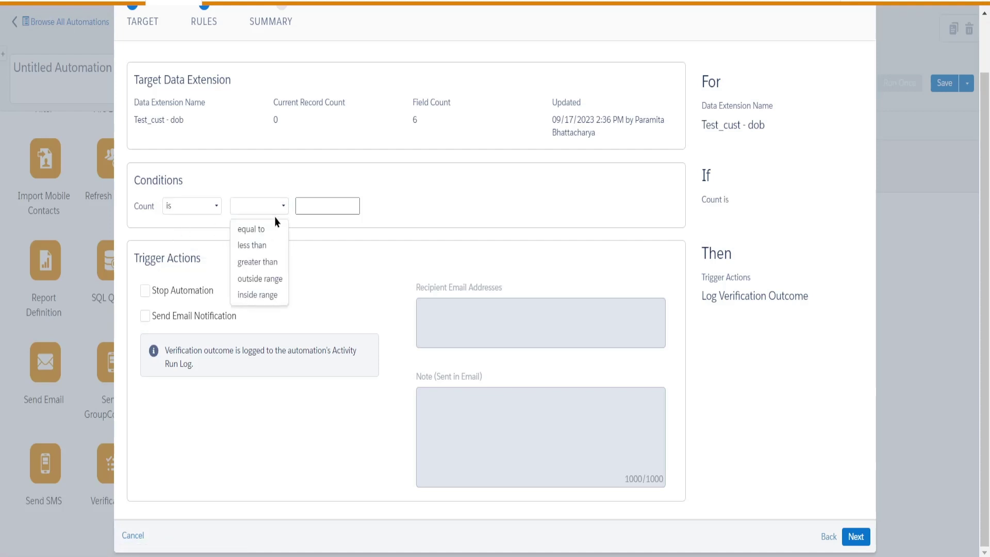
{"action": "left_click", "coordinate": [274, 224]}
{"action": "left_click", "coordinate": [315, 206]}
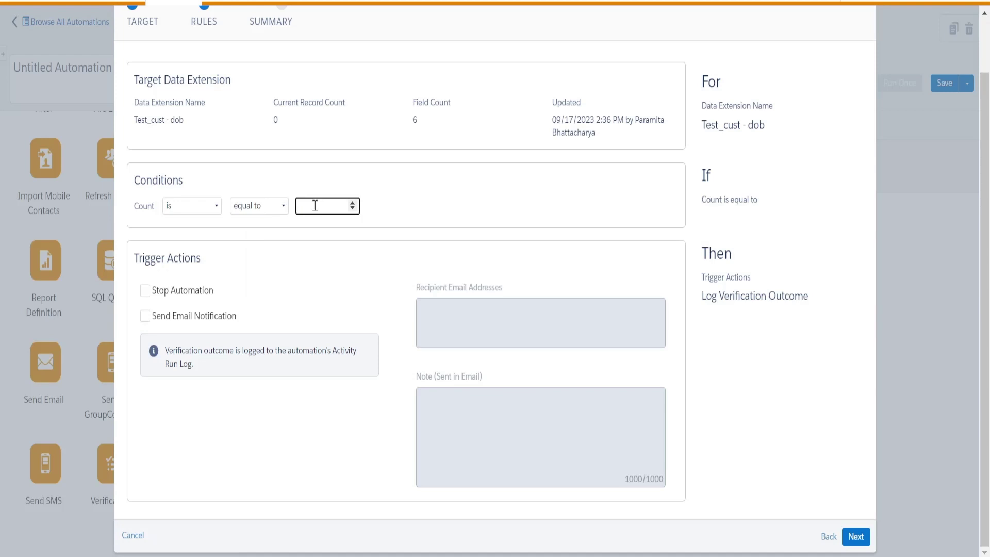
{"action": "type", "text": "0"}
{"action": "left_click", "coordinate": [433, 205]}
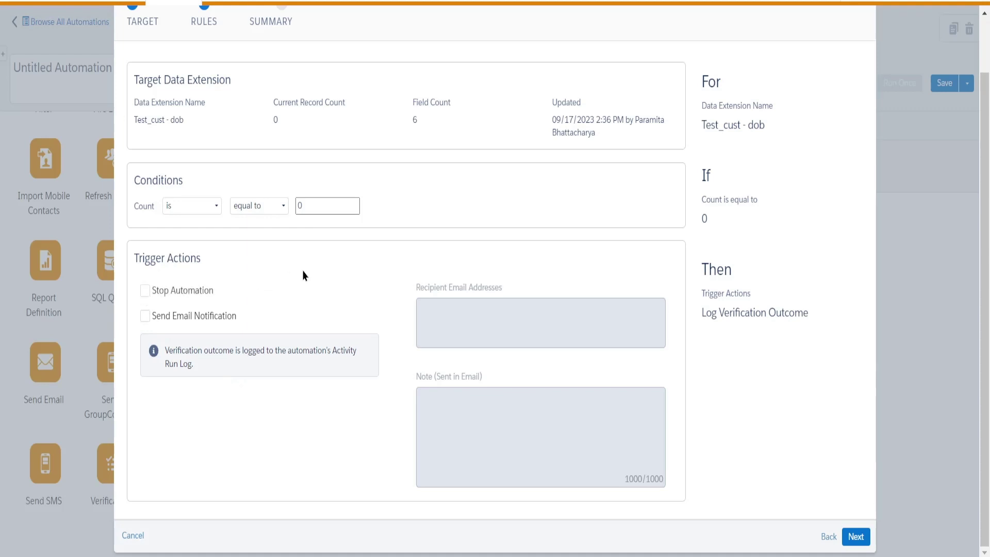
Enable the verification's email notification to one recipient address and view its summary.
{"action": "left_click", "coordinate": [145, 321]}
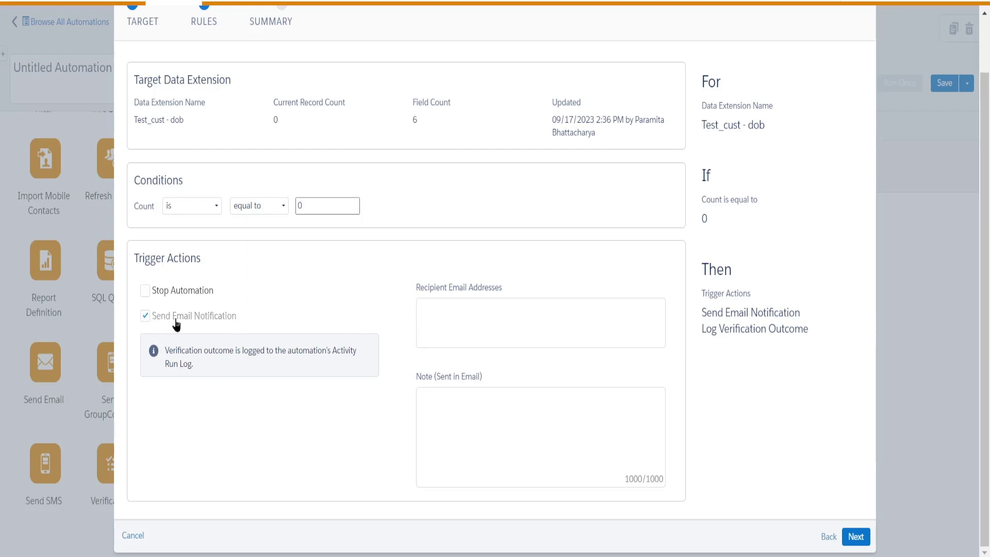
{"action": "left_click", "coordinate": [450, 313]}
{"action": "type", "text": "gmail.com"}
{"action": "left_click", "coordinate": [855, 537]}
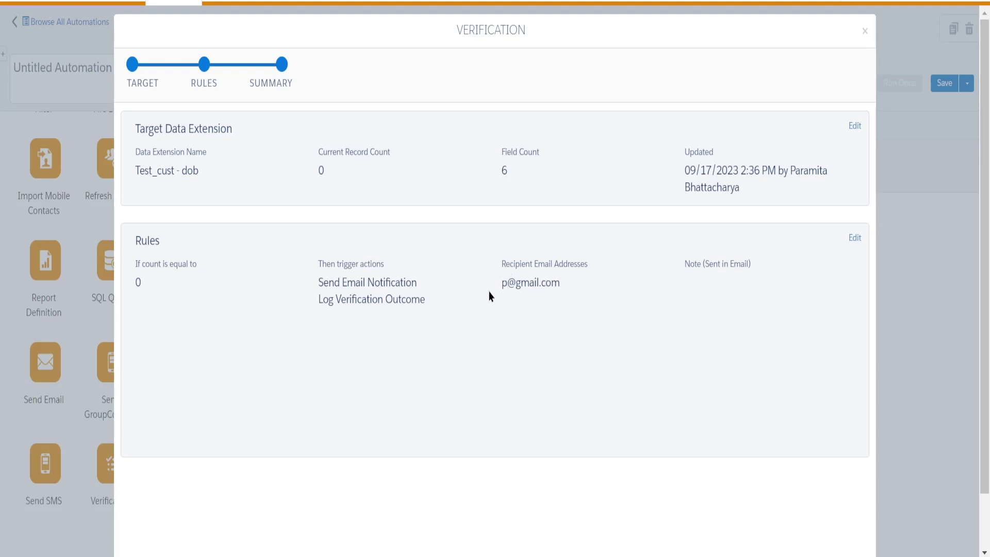
Review the verification summary and finish, adding Test_cust - dob verification as step 2.
{"action": "left_click_drag", "start_coordinate": [507, 281], "coordinate": [581, 285]}
{"action": "scroll", "coordinate": [689, 327], "scroll_direction": "down", "scroll_amount": 2}
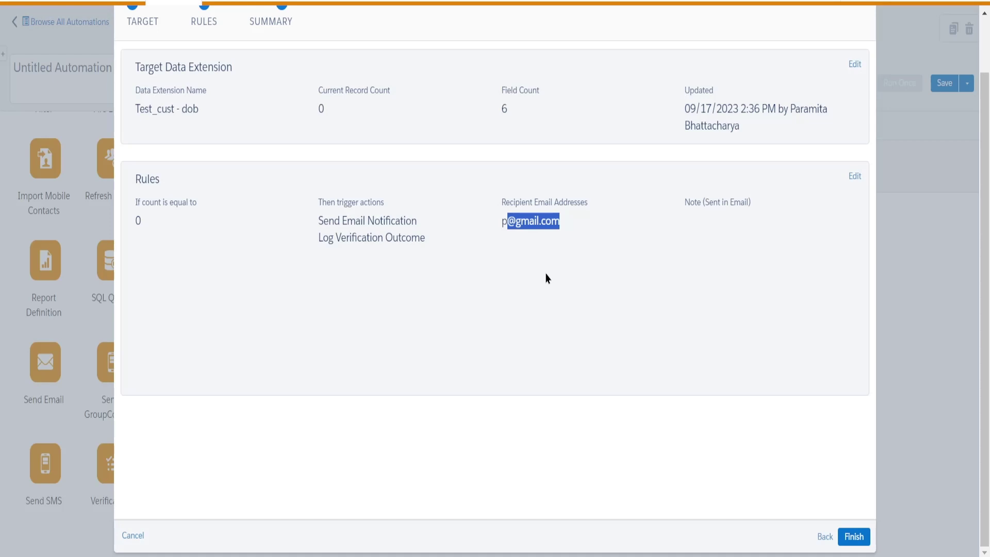
{"action": "left_click", "coordinate": [546, 277]}
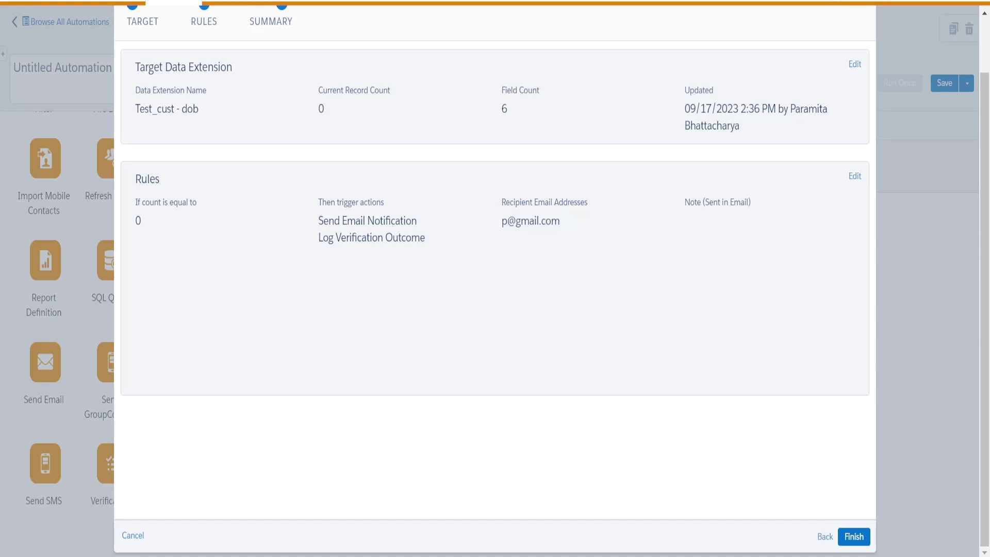
{"action": "left_click", "coordinate": [860, 536]}
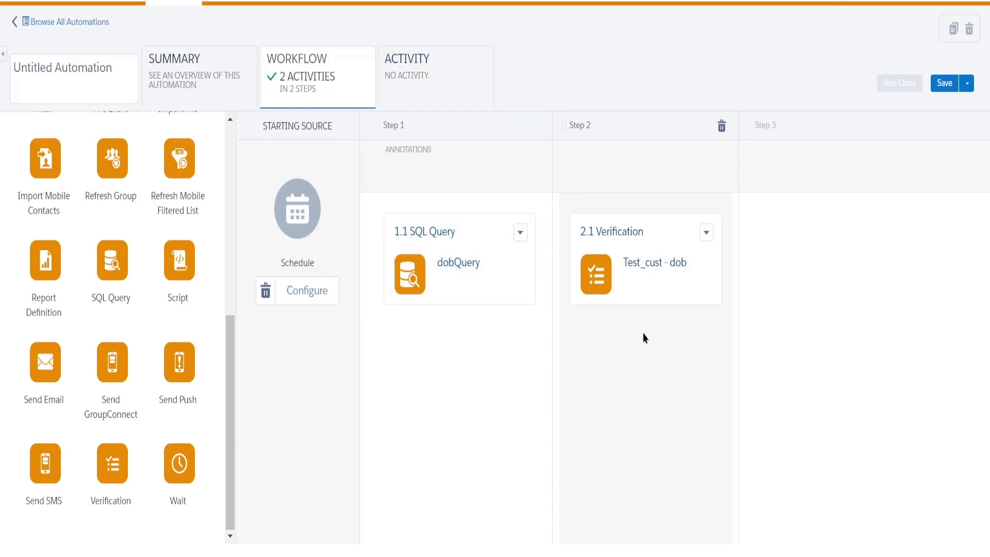
Save the automation with the name Parudob and the description 'testing'.
{"action": "left_click", "coordinate": [944, 84]}
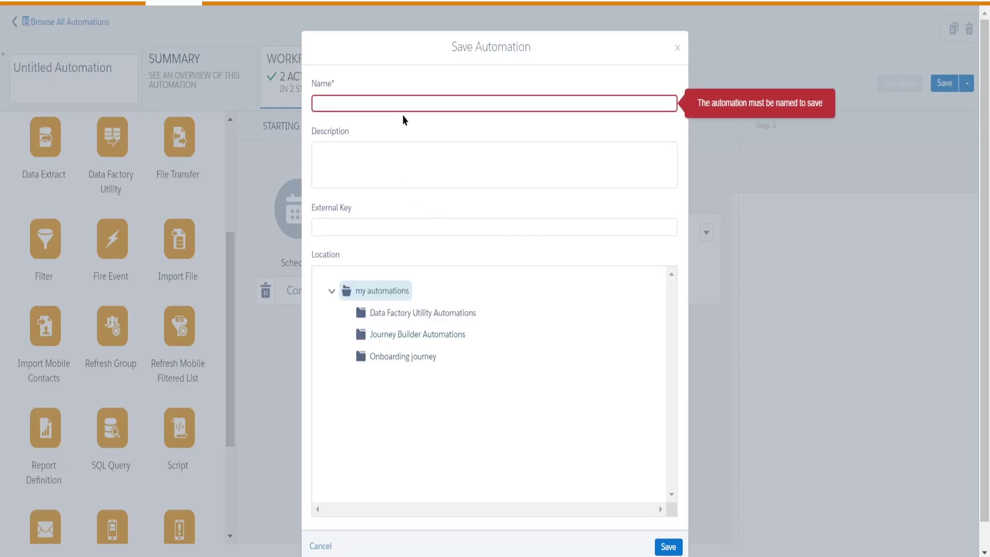
{"action": "left_click", "coordinate": [403, 103]}
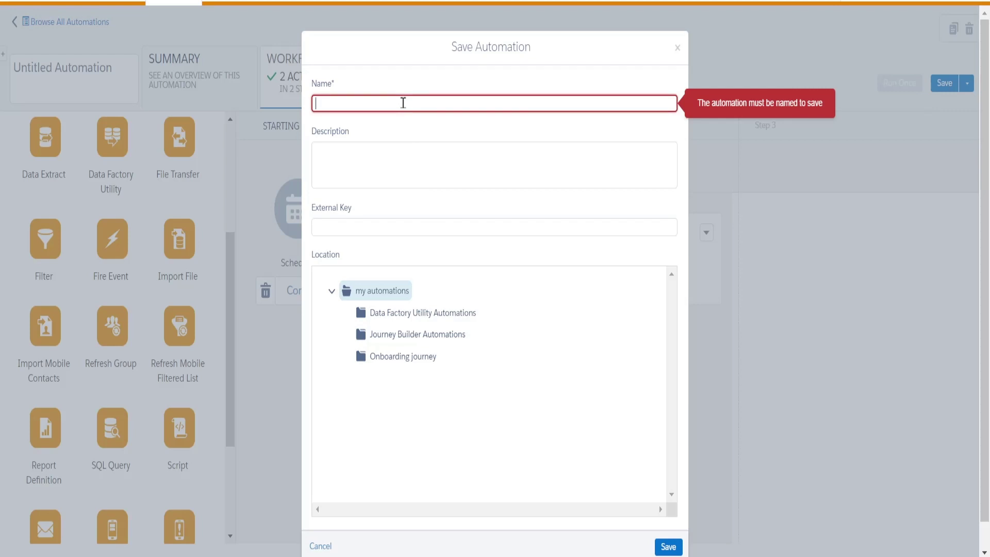
{"action": "type", "text": "Par"}
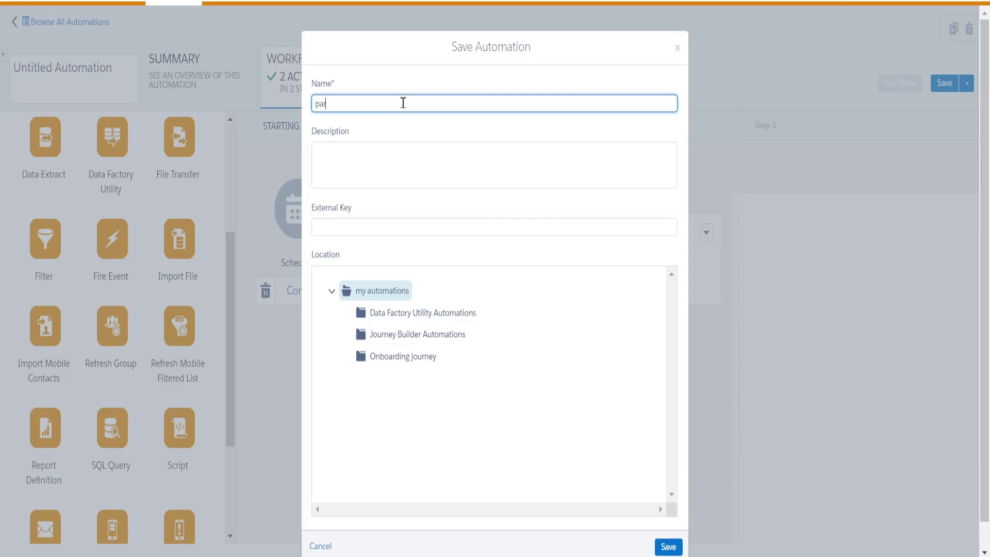
{"action": "type", "text": "udob"}
{"action": "left_click", "coordinate": [347, 172]}
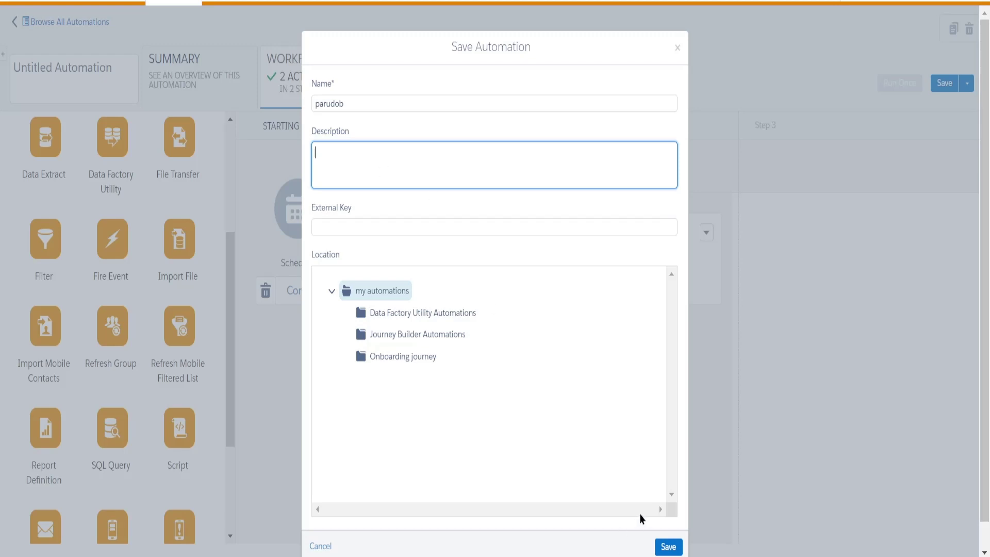
{"action": "type", "text": "testing"}
{"action": "left_click", "coordinate": [672, 549]}
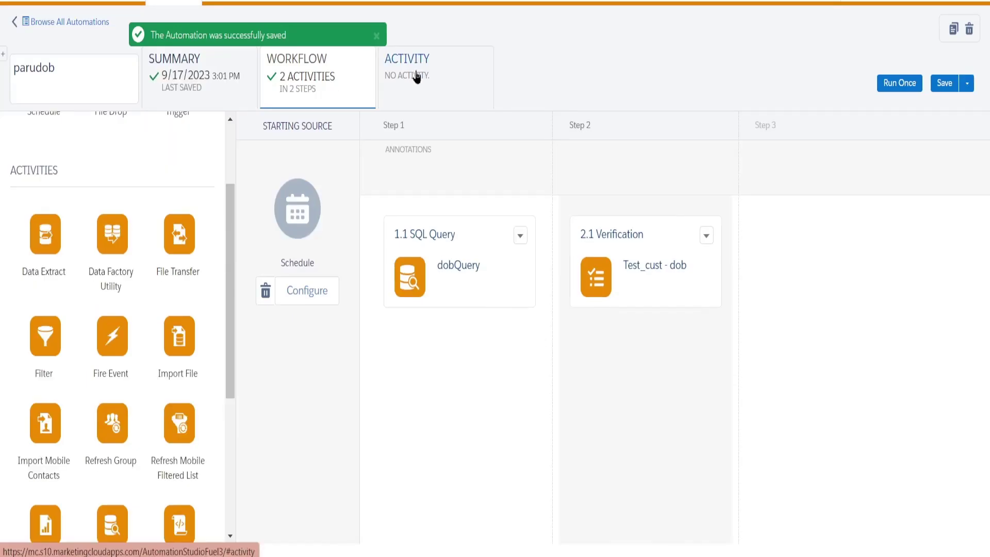
On the Activity tab, set a notification e-mail address for runtime errors or skipped runs.
{"action": "left_click", "coordinate": [417, 76]}
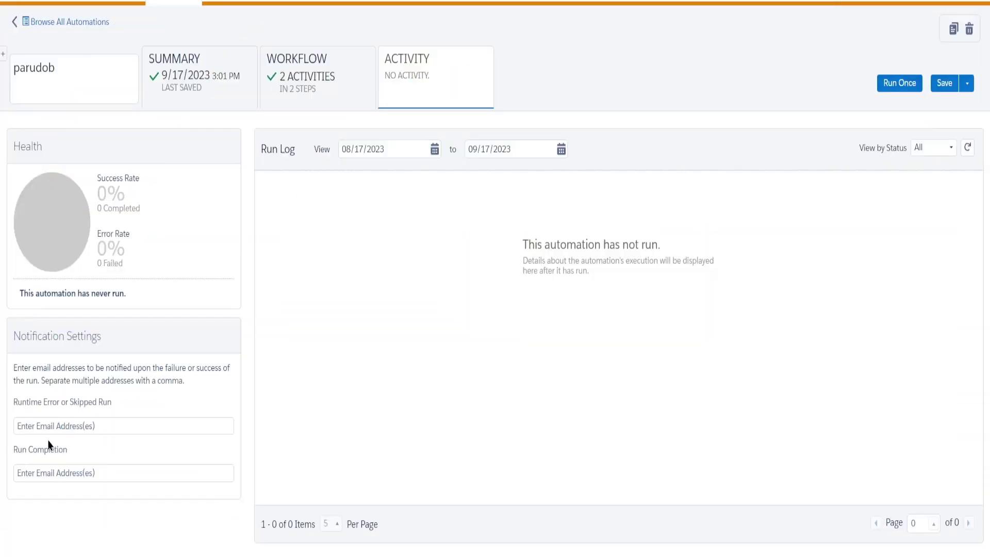
{"action": "left_click", "coordinate": [106, 424]}
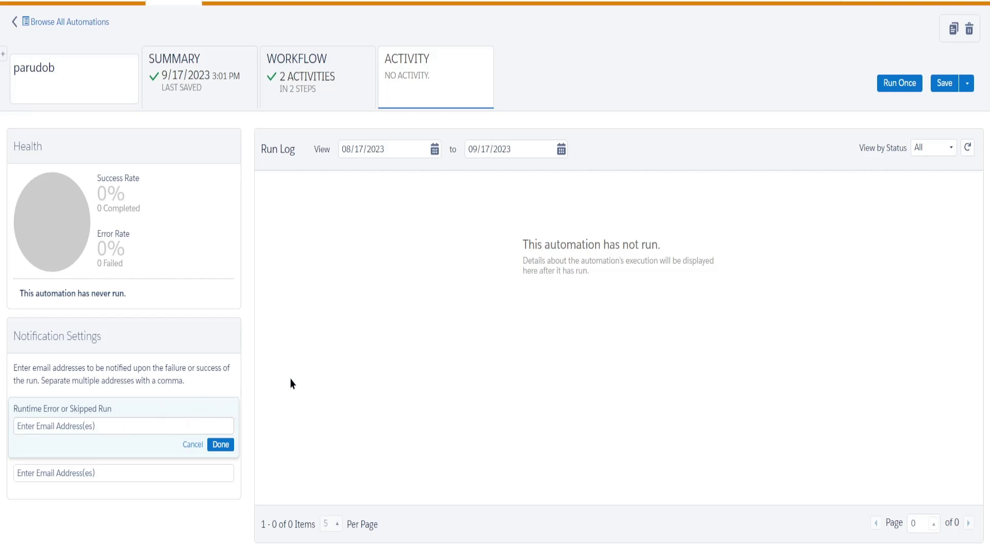
{"action": "left_click", "coordinate": [292, 399]}
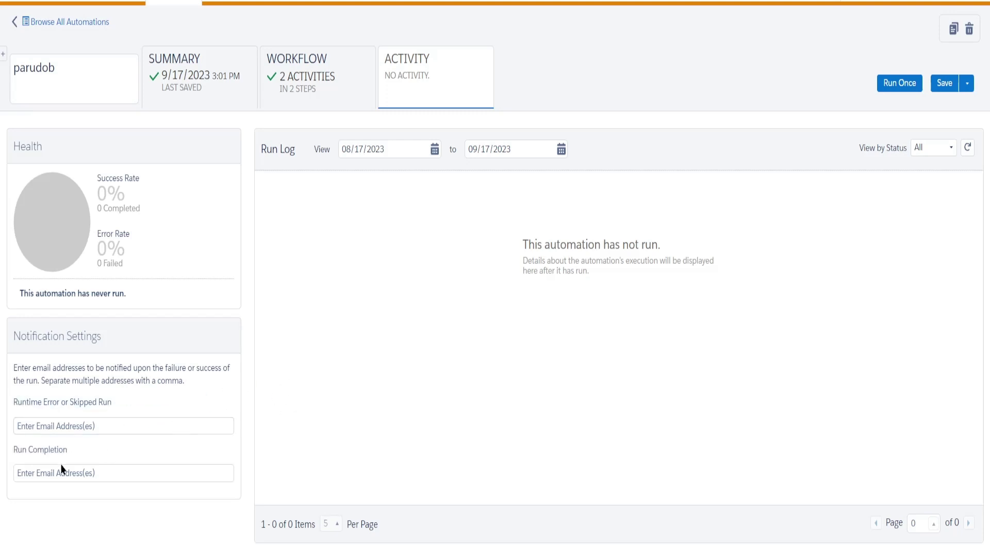
{"action": "left_click", "coordinate": [108, 425]}
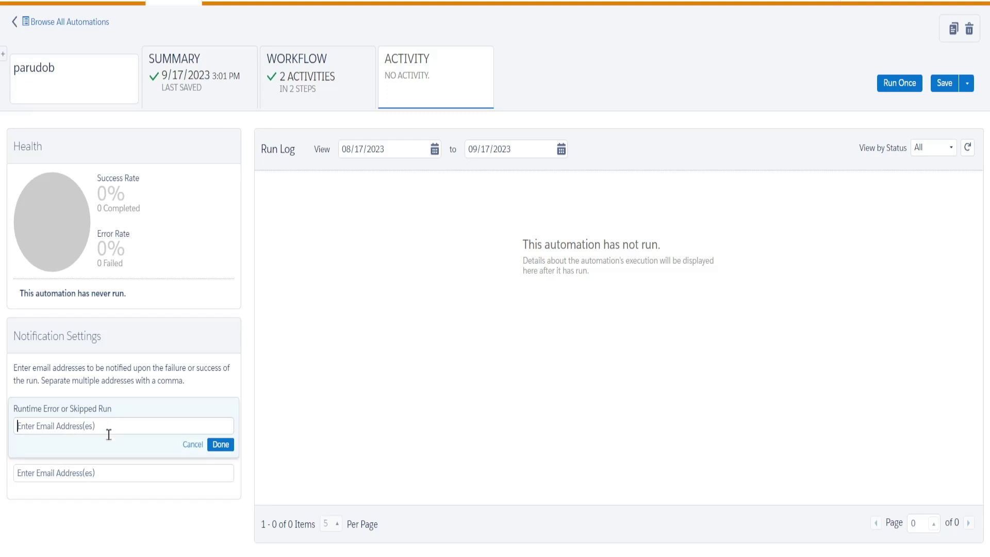
{"action": "left_click", "coordinate": [94, 494]}
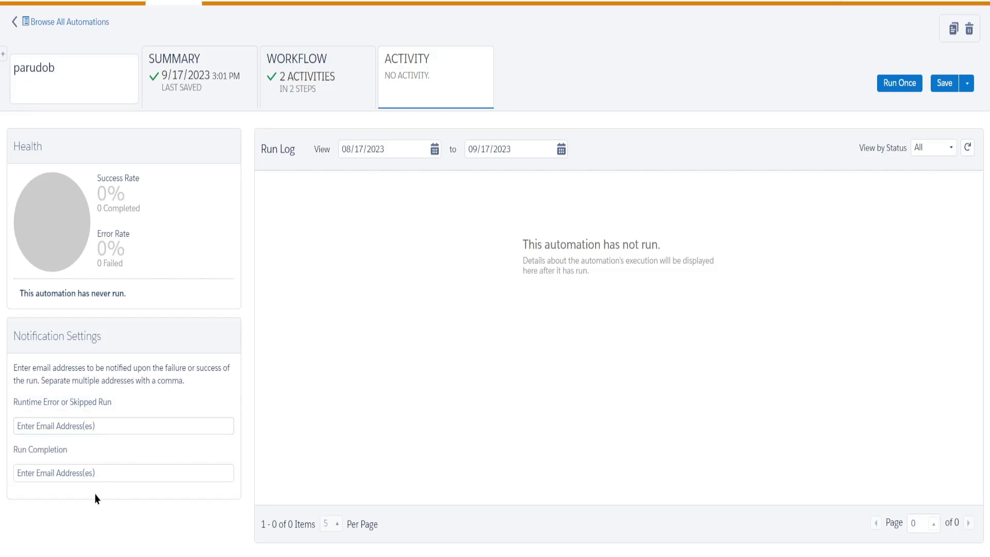
{"action": "left_click", "coordinate": [103, 426]}
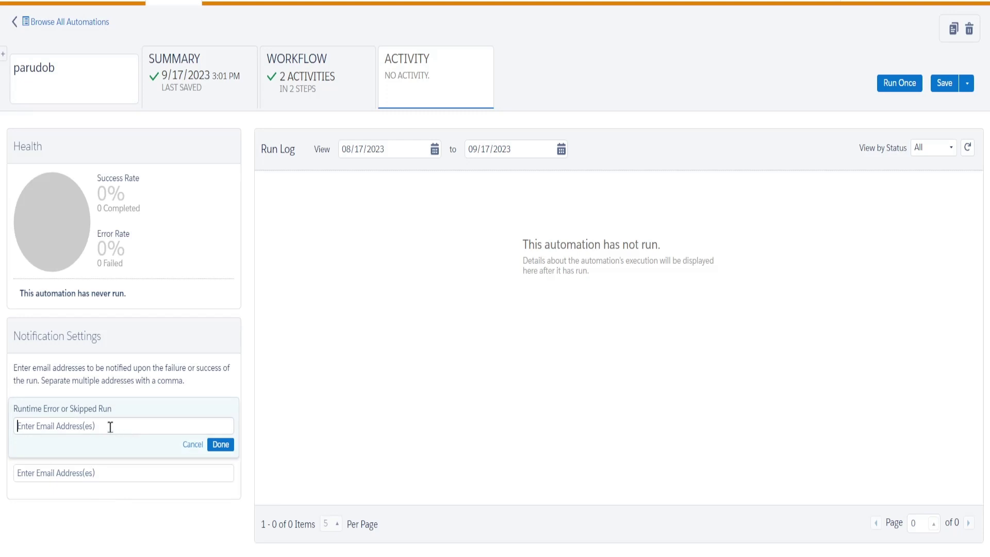
{"action": "left_click", "coordinate": [329, 407]}
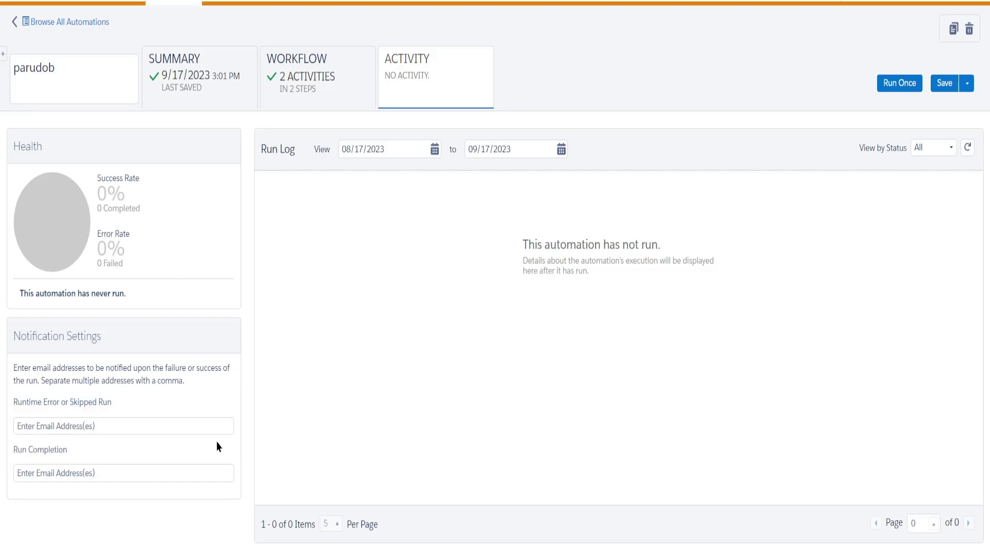
{"action": "left_click", "coordinate": [101, 424]}
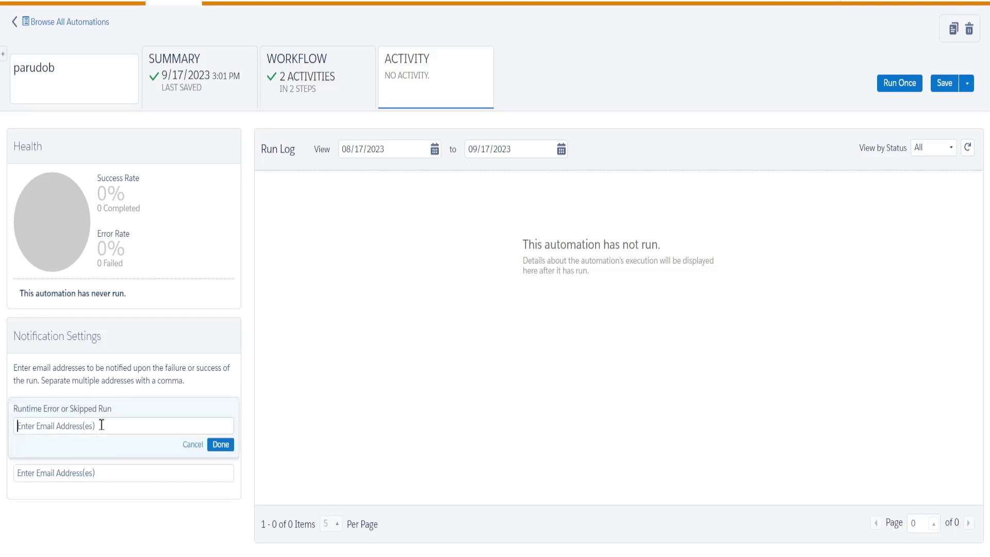
{"action": "left_click", "coordinate": [221, 445]}
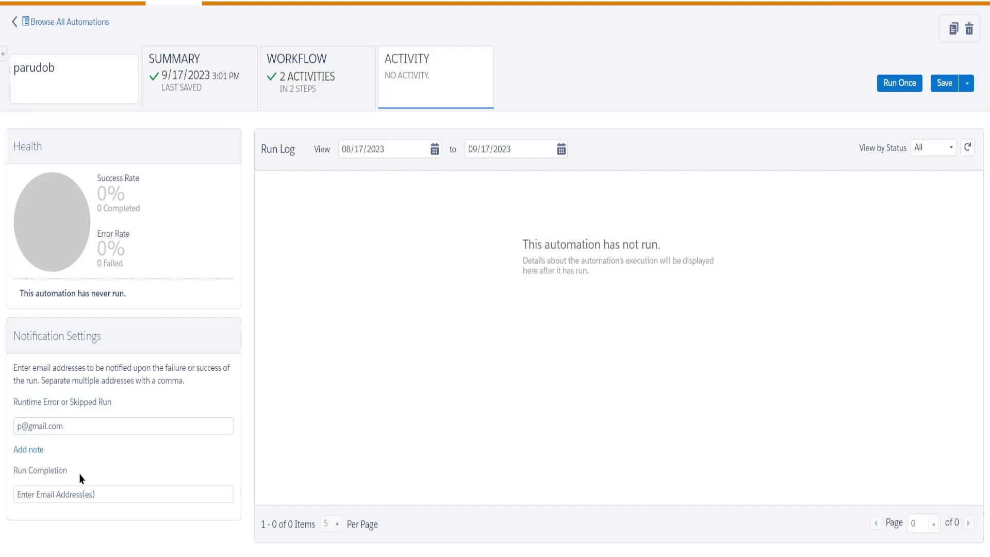
Add the note 'Hi dear, it requires attention as the automation didn't run' to the runtime error alert.
{"action": "left_click", "coordinate": [35, 451]}
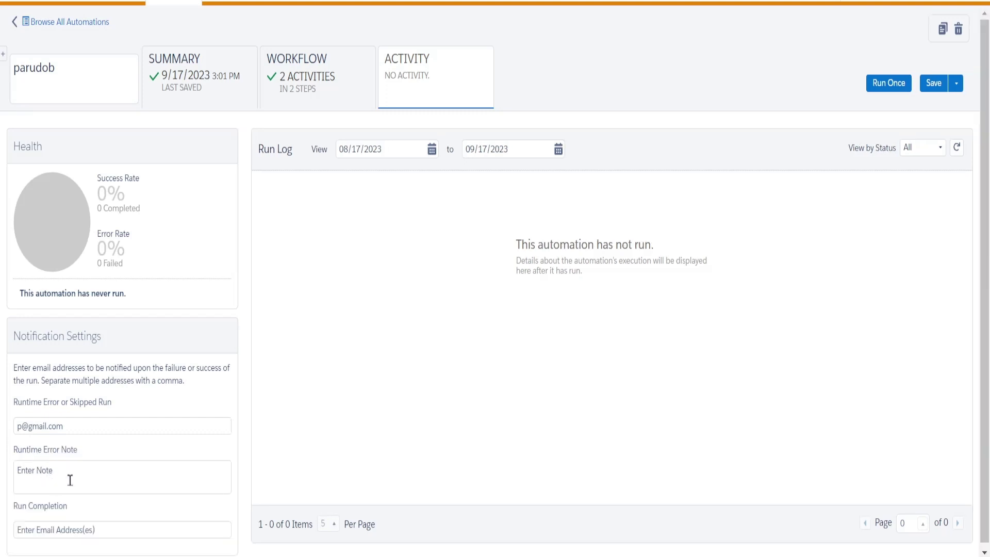
{"action": "type", "text": "Hi dear"}
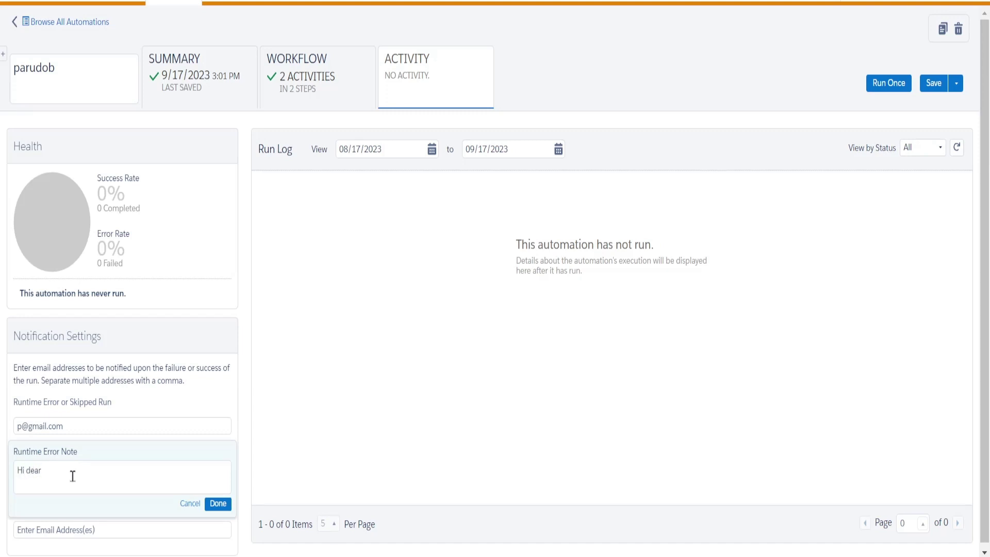
{"action": "type", "text": ", it requires attention as the aiutomation didn't run"}
{"action": "left_click", "coordinate": [219, 500]}
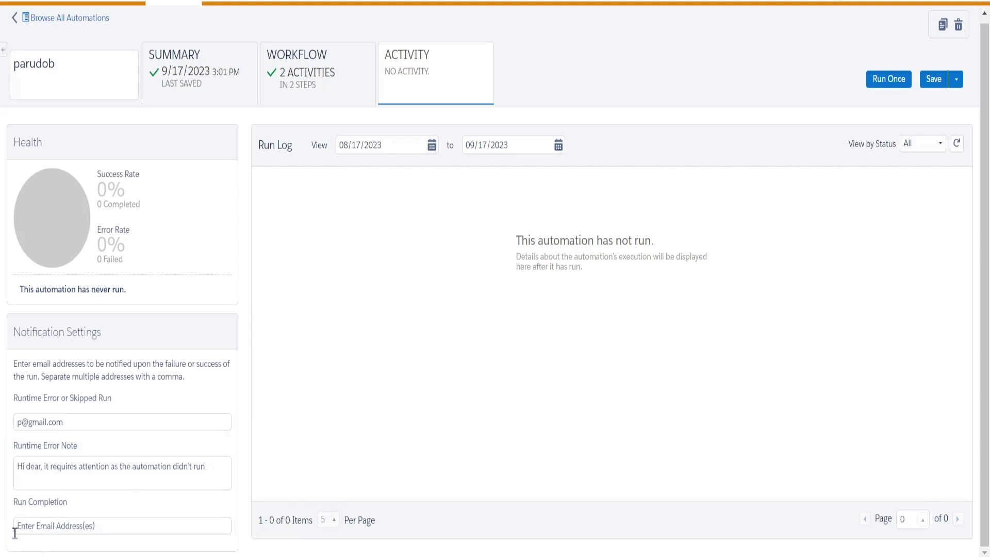
Leave the run completion address empty and go back to parudob's workflow.
{"action": "left_click", "coordinate": [107, 526]}
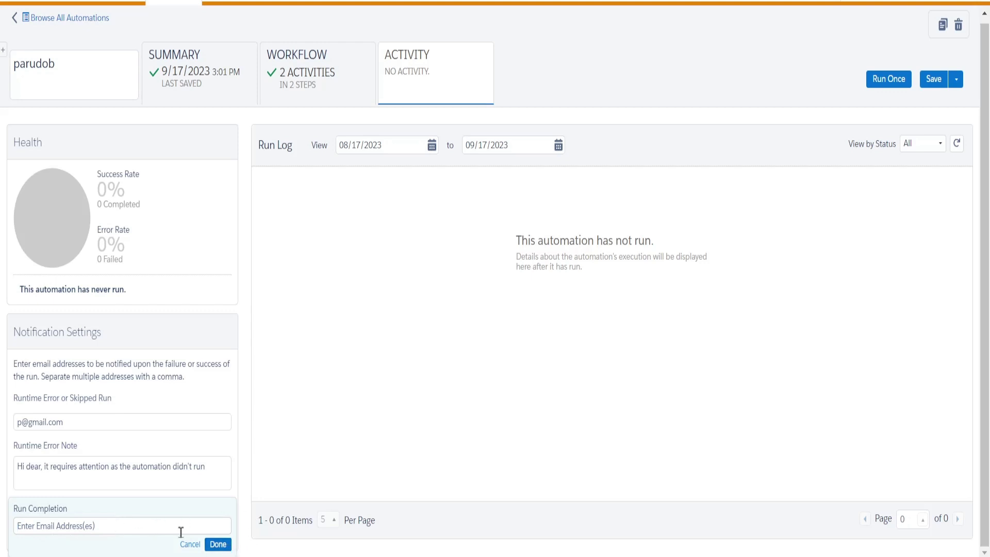
{"action": "left_click", "coordinate": [218, 545]}
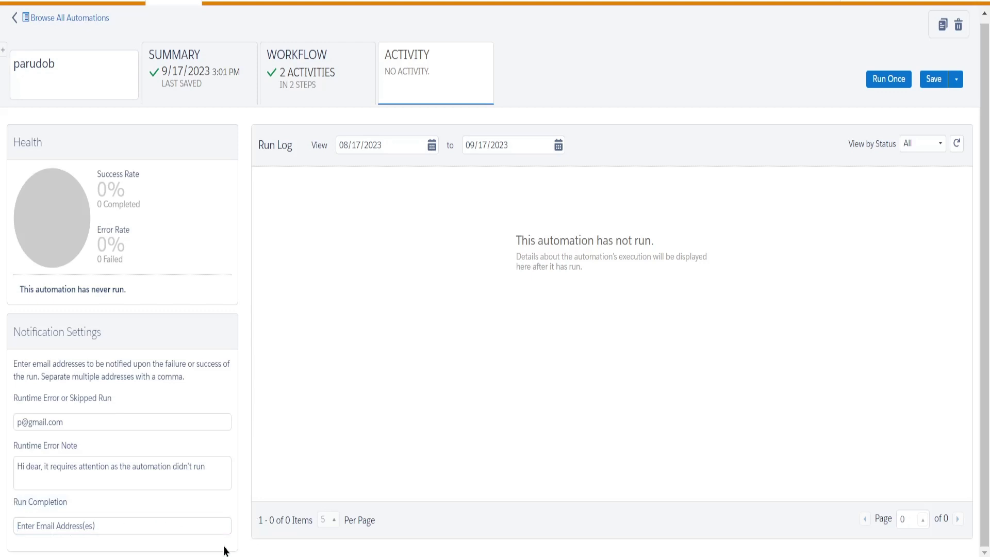
{"action": "left_click", "coordinate": [320, 78]}
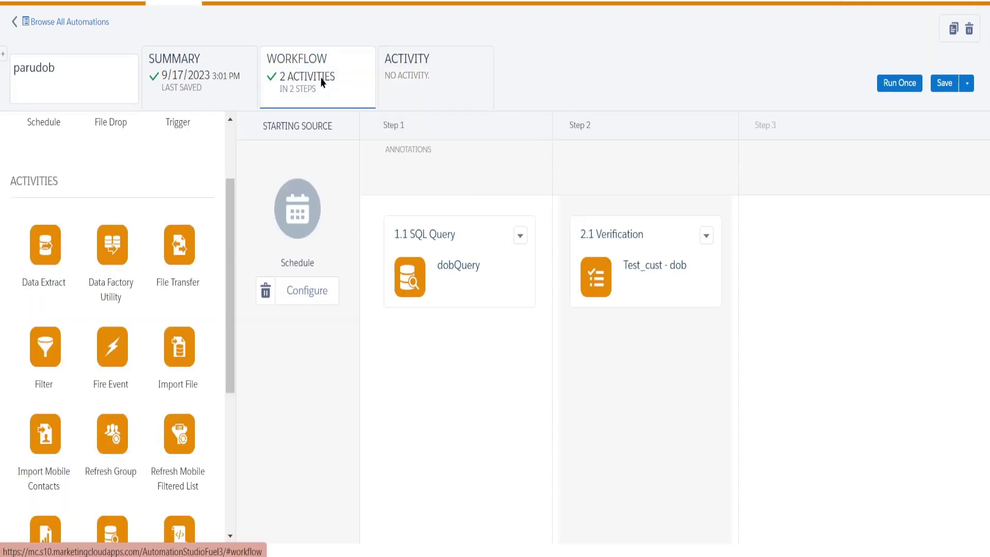
Save parudob again from the Summary view, then return to its two-step workflow.
{"action": "left_click", "coordinate": [210, 93]}
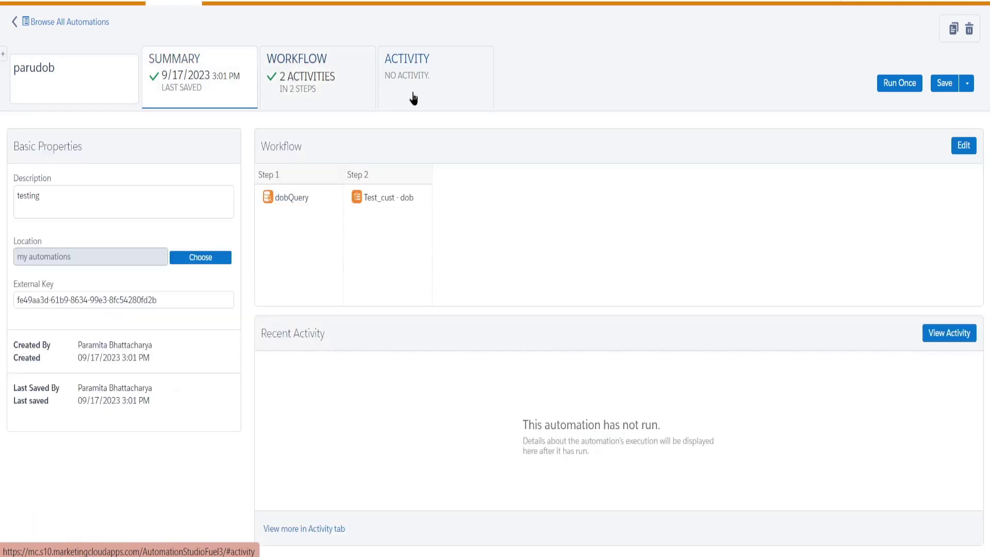
{"action": "left_click", "coordinate": [942, 86]}
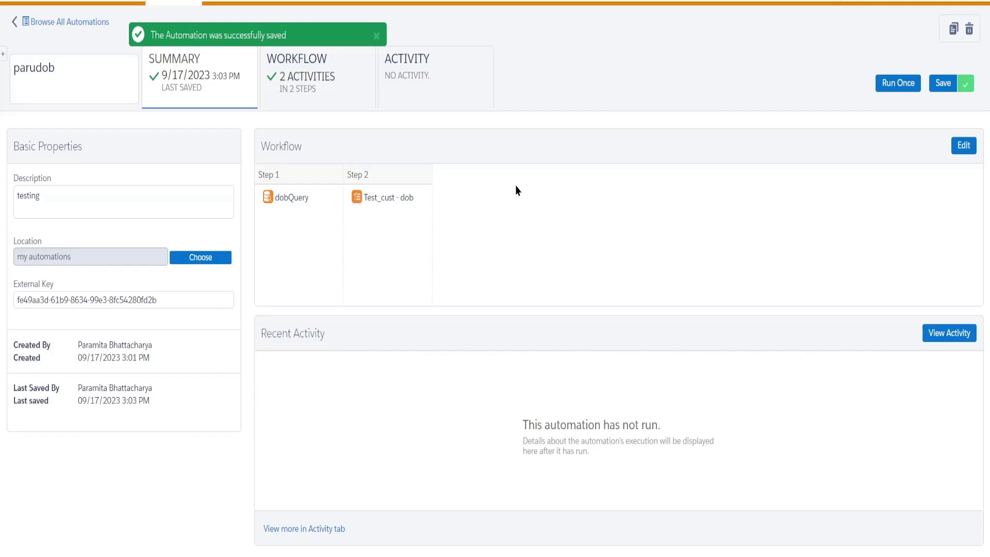
{"action": "left_click", "coordinate": [315, 83]}
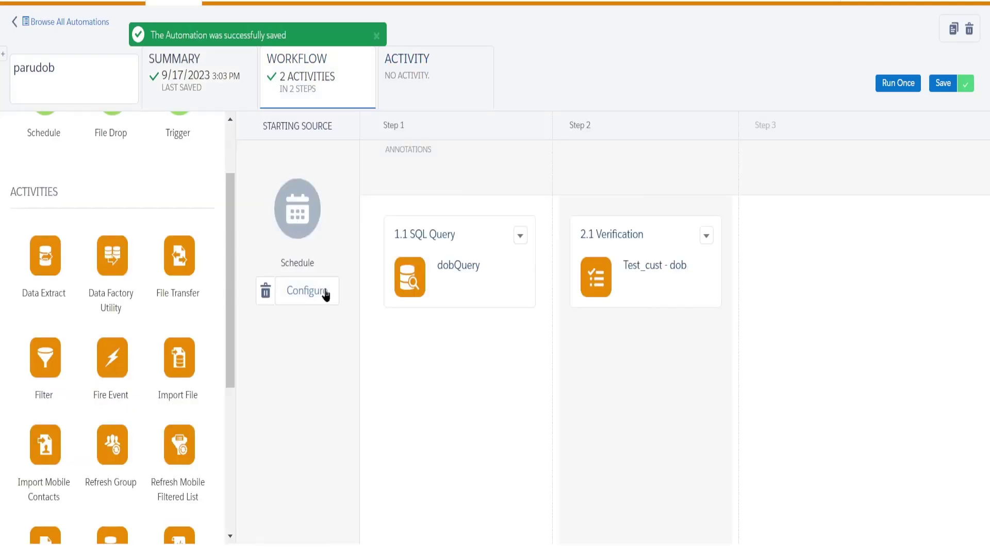
Schedule parudob to run once, starting 09/29/2023 at 12:00 AM Canberra time.
{"action": "left_click", "coordinate": [308, 297]}
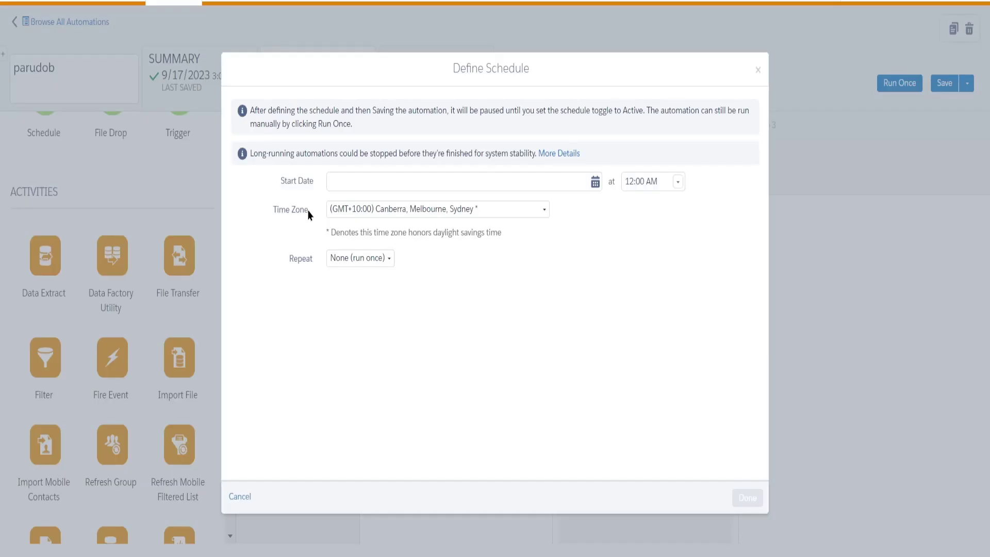
{"action": "left_click", "coordinate": [355, 179]}
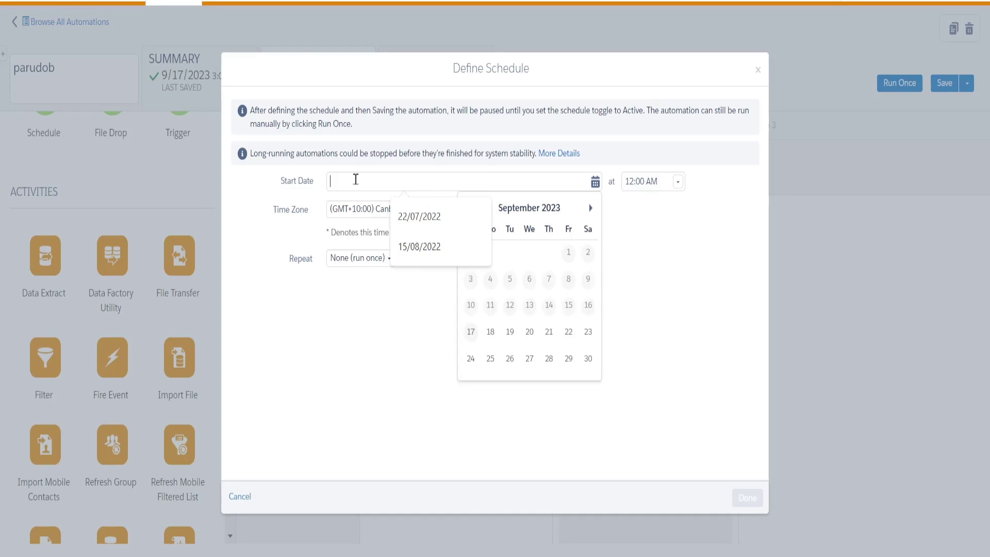
{"action": "type", "text": "23."}
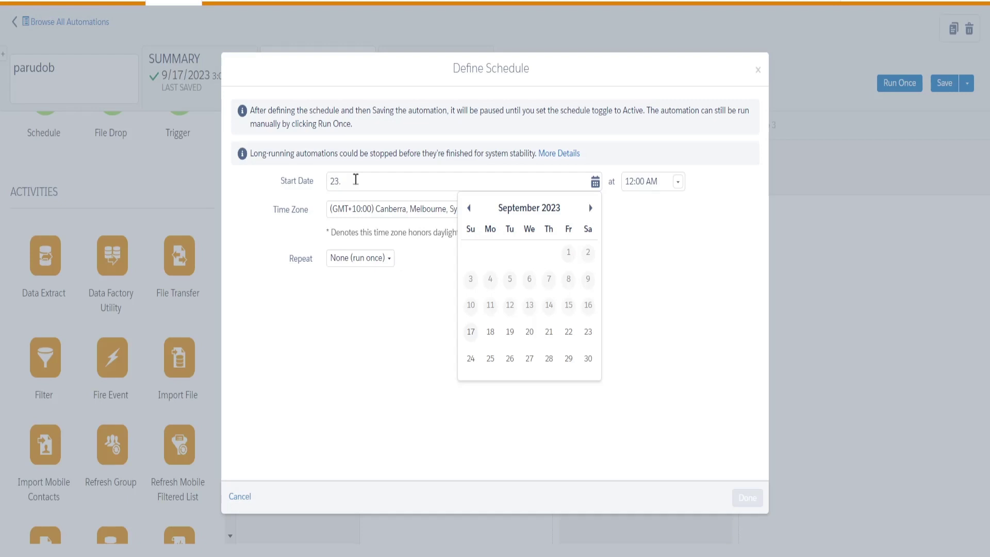
{"action": "type", "text": "09"}
{"action": "left_click", "coordinate": [597, 186]}
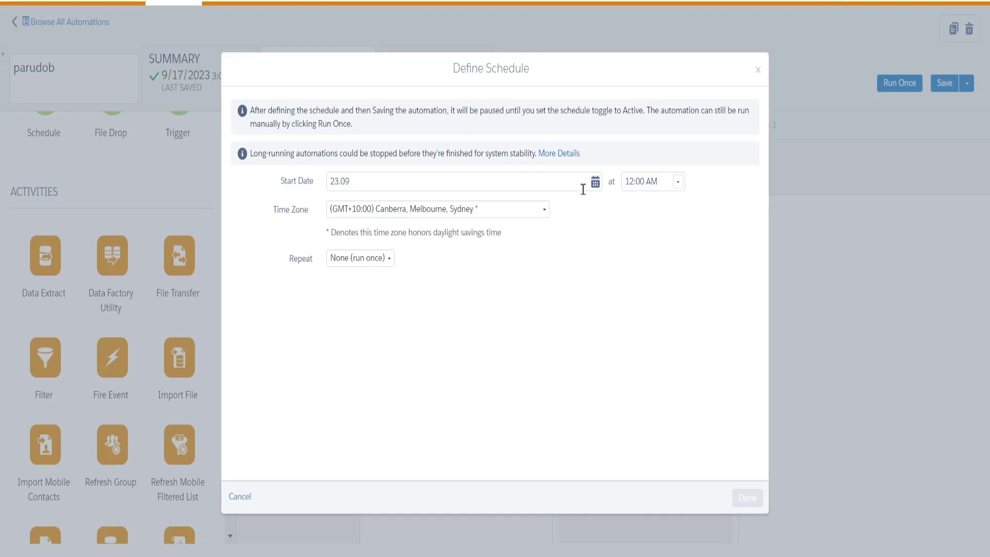
{"action": "left_click", "coordinate": [595, 182]}
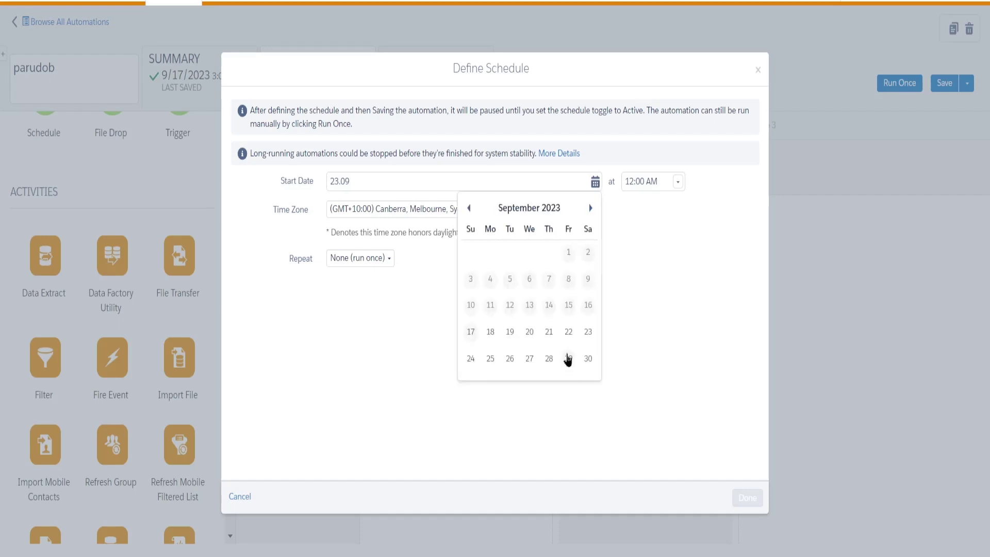
{"action": "left_click", "coordinate": [568, 358]}
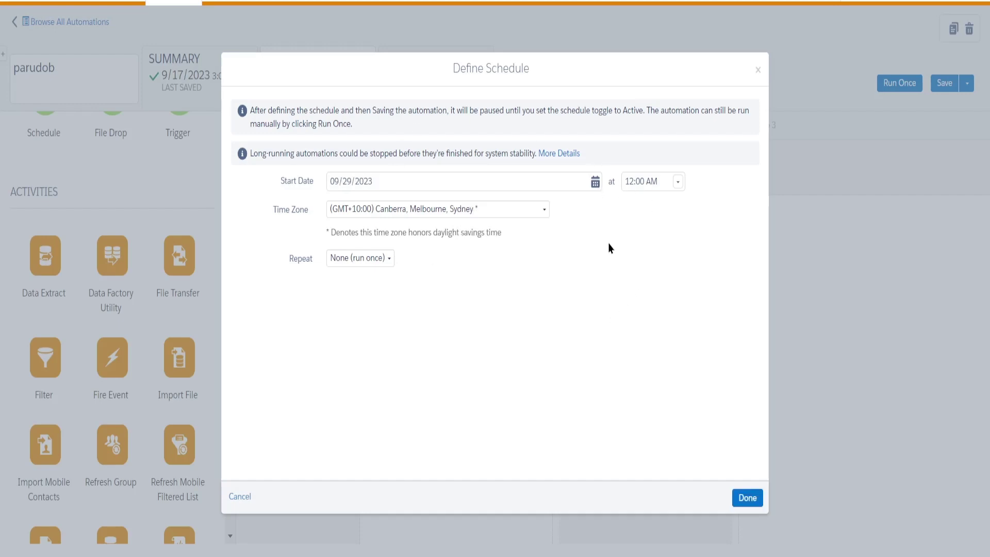
{"action": "left_click", "coordinate": [748, 498]}
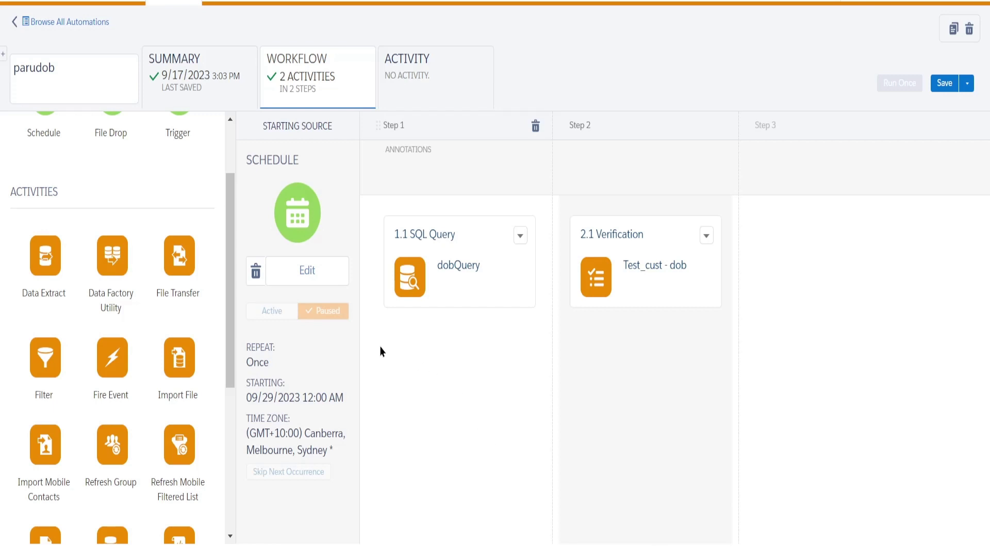
Save parudob with its paused run-once schedule for 09/29/2023.
{"action": "left_click", "coordinate": [950, 87]}
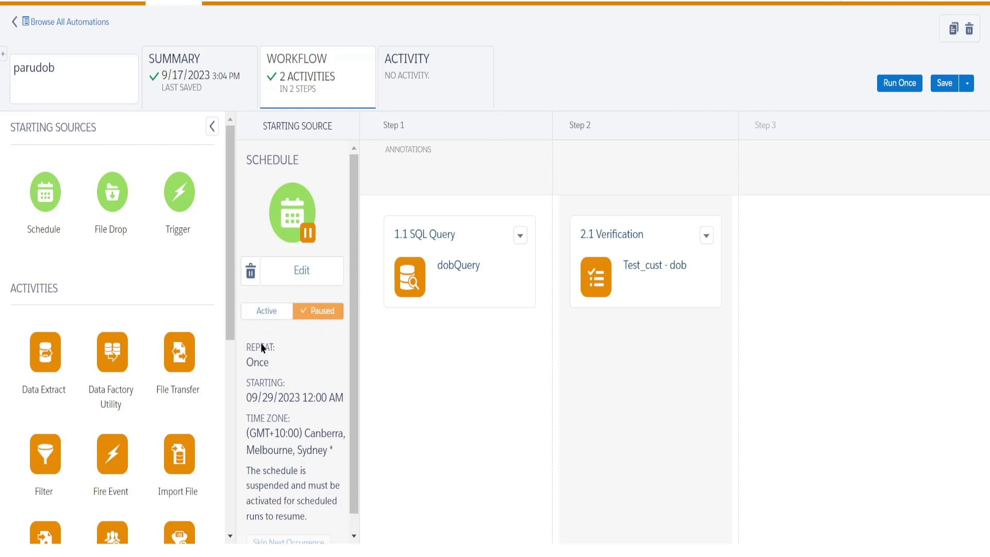
{"action": "scroll", "coordinate": [260, 402], "scroll_direction": "down", "scroll_amount": 1}
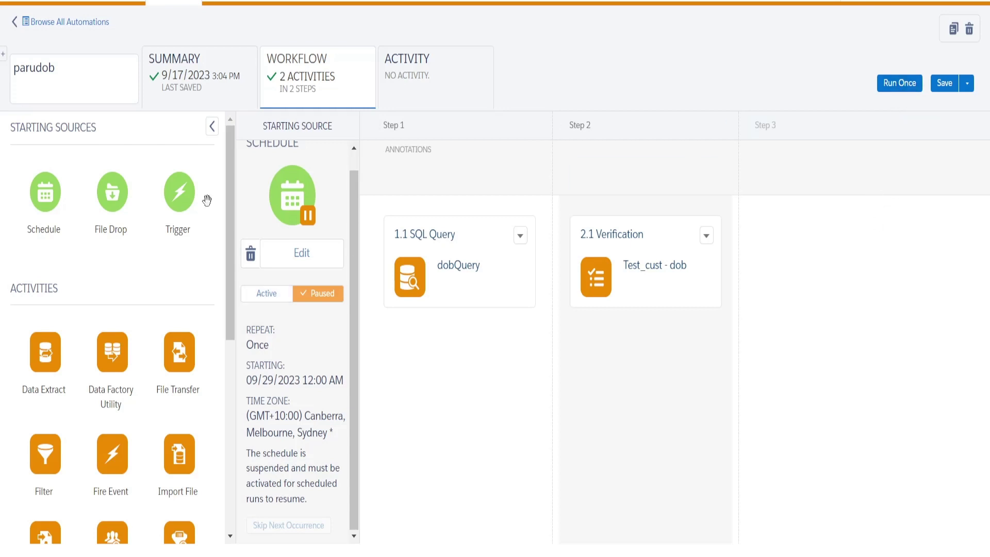
{"action": "right_click", "coordinate": [99, 1]}
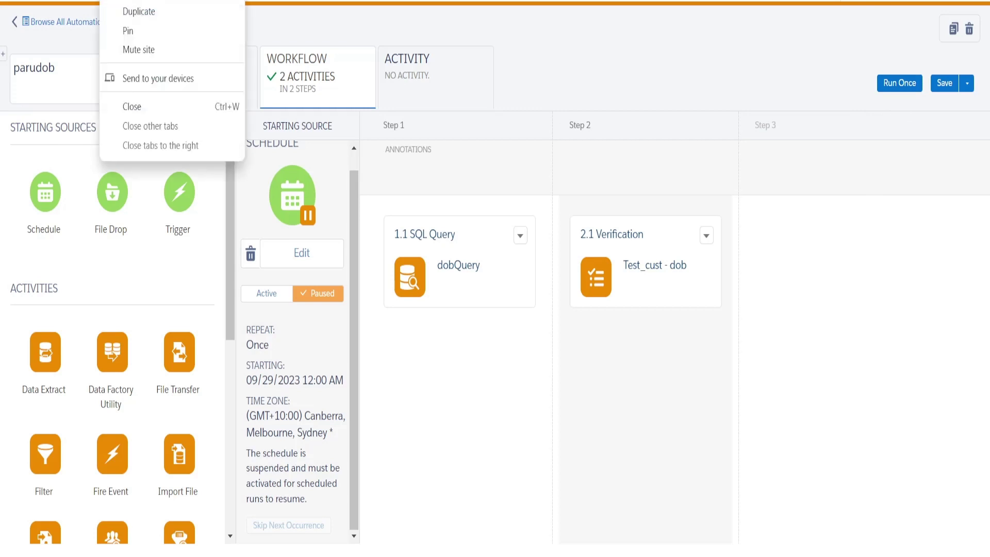
{"action": "left_click", "coordinate": [126, 10]}
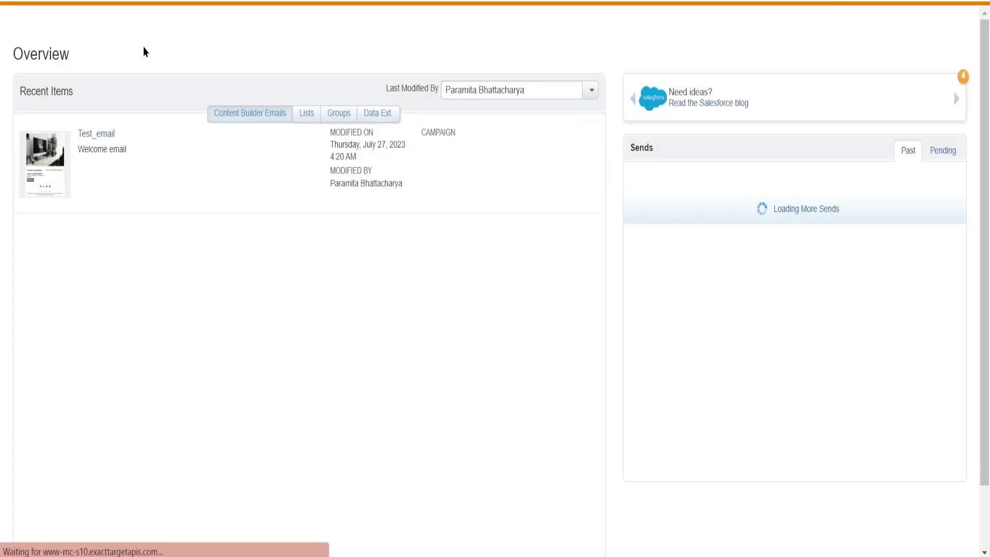
{"action": "mouse_move", "coordinate": [220, 1]}
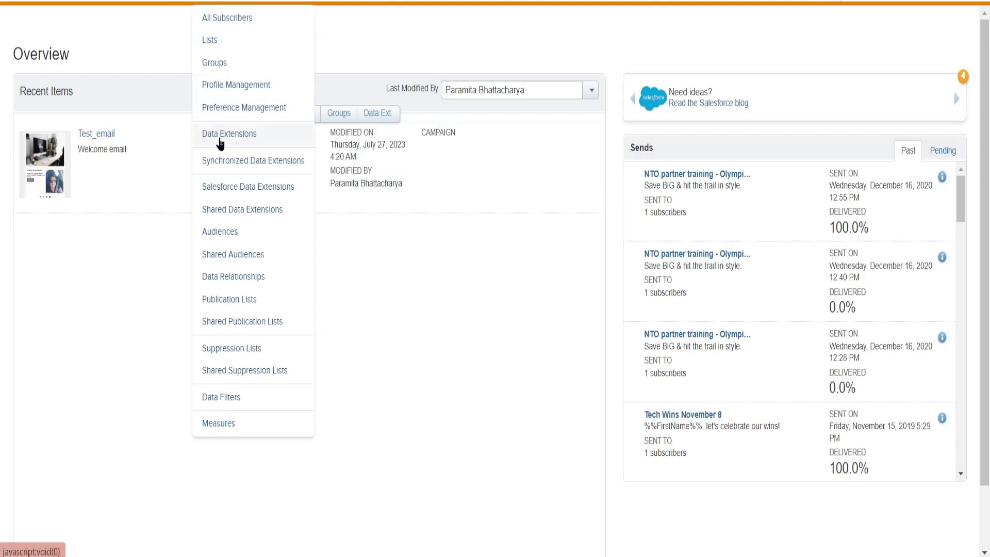
{"action": "left_click", "coordinate": [220, 135]}
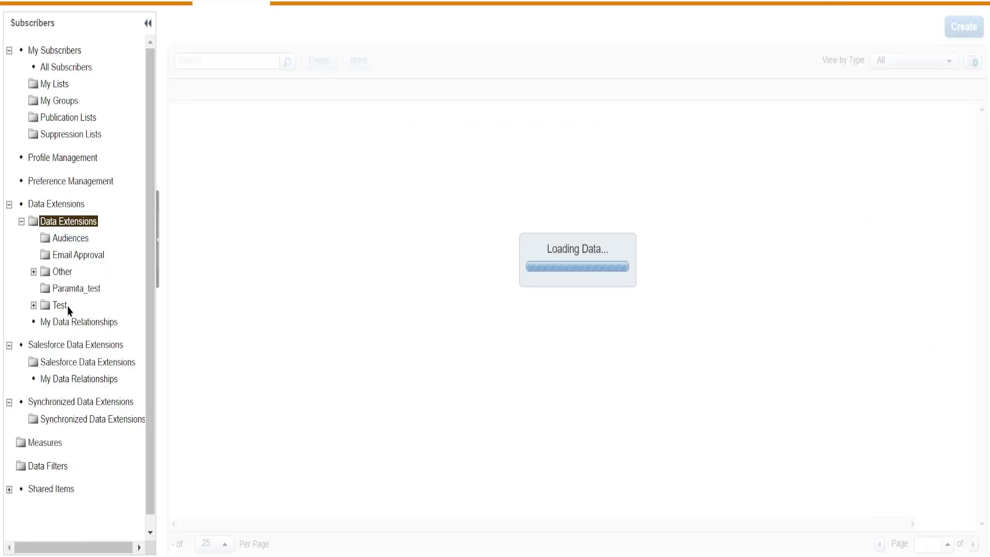
{"action": "left_click", "coordinate": [67, 289]}
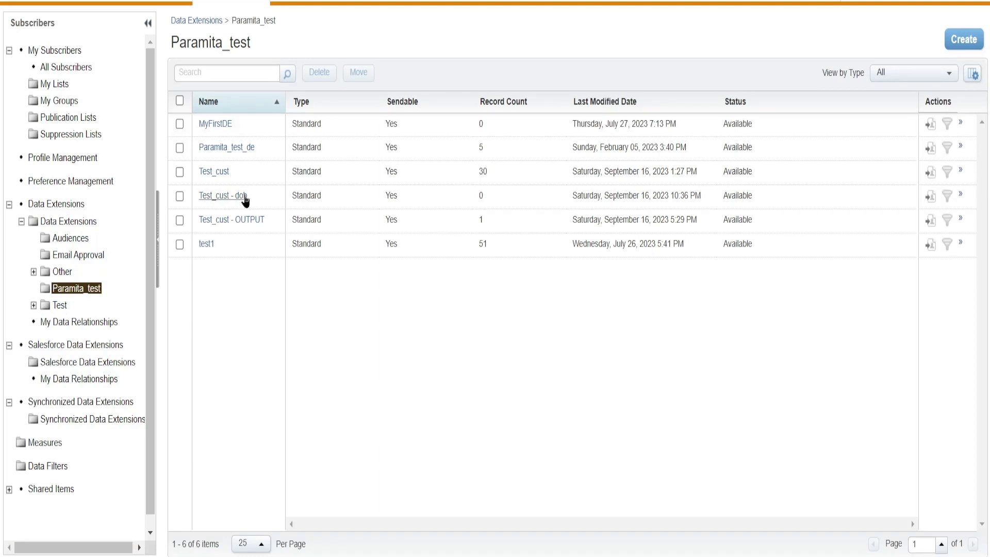
{"action": "left_click", "coordinate": [244, 198]}
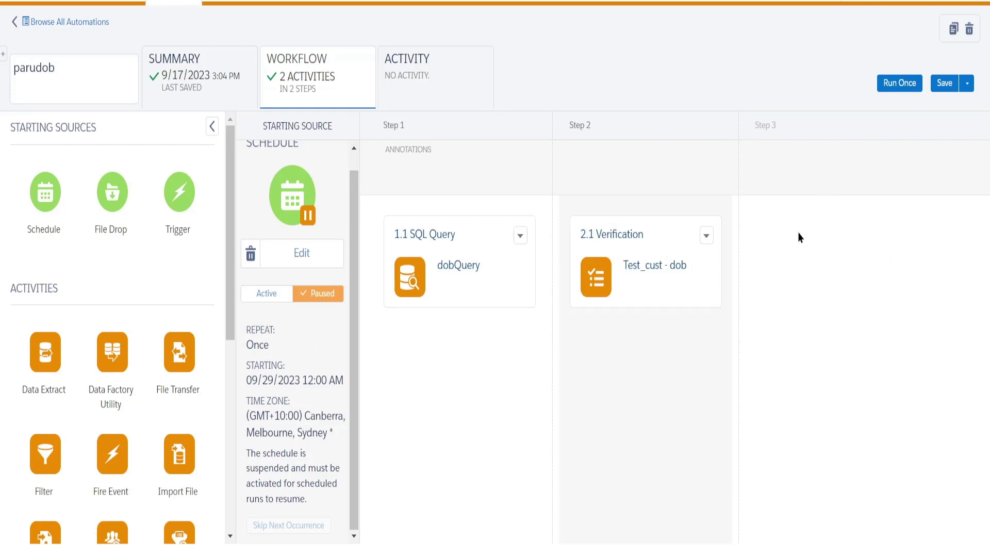
{"action": "left_click", "coordinate": [899, 84]}
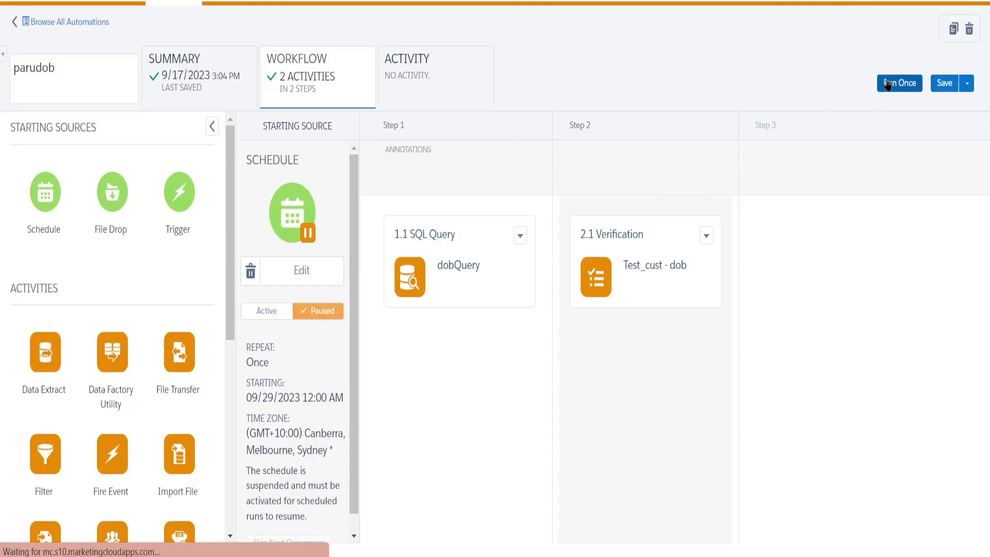
Run all of parudob's activities once, confirming with Run Now.
{"action": "left_click", "coordinate": [889, 84]}
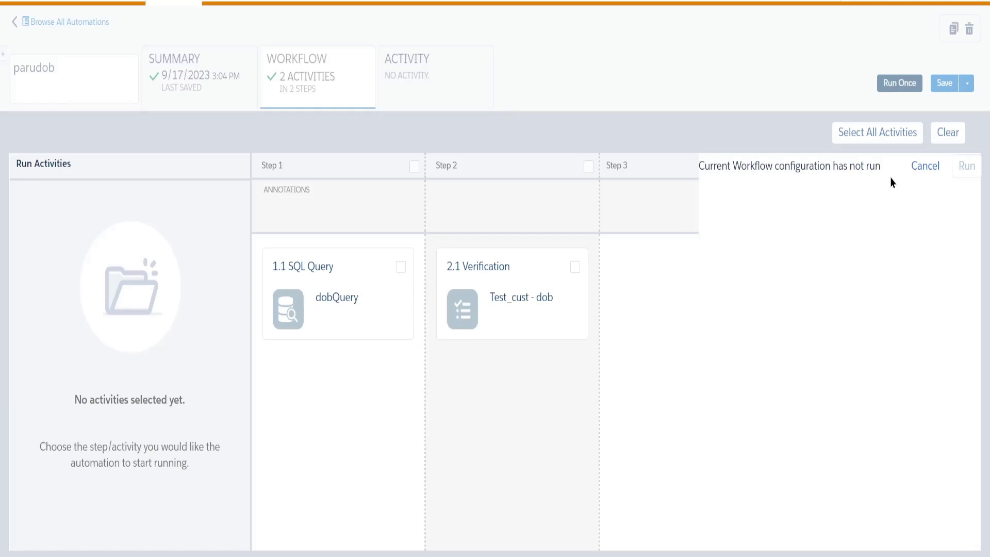
{"action": "left_click", "coordinate": [879, 141]}
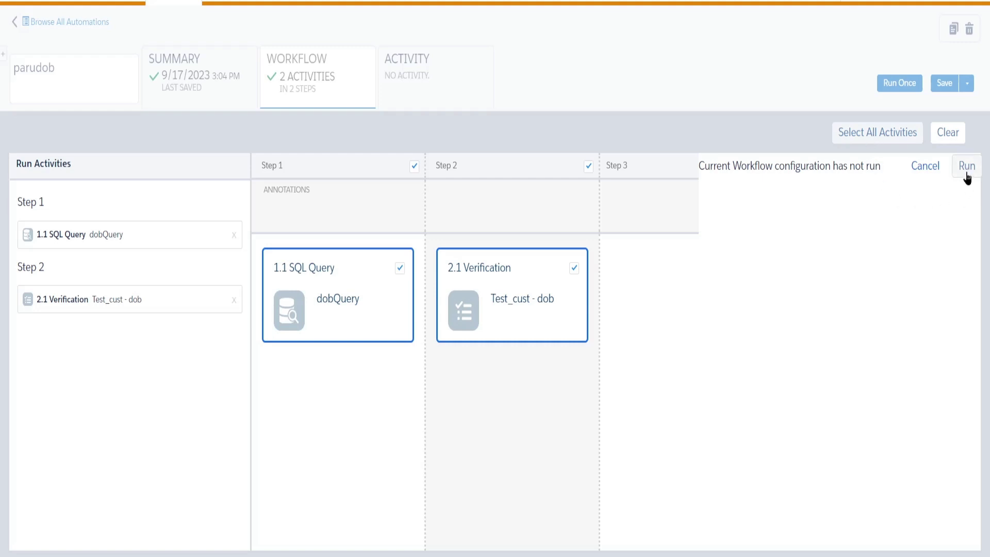
{"action": "left_click", "coordinate": [967, 171]}
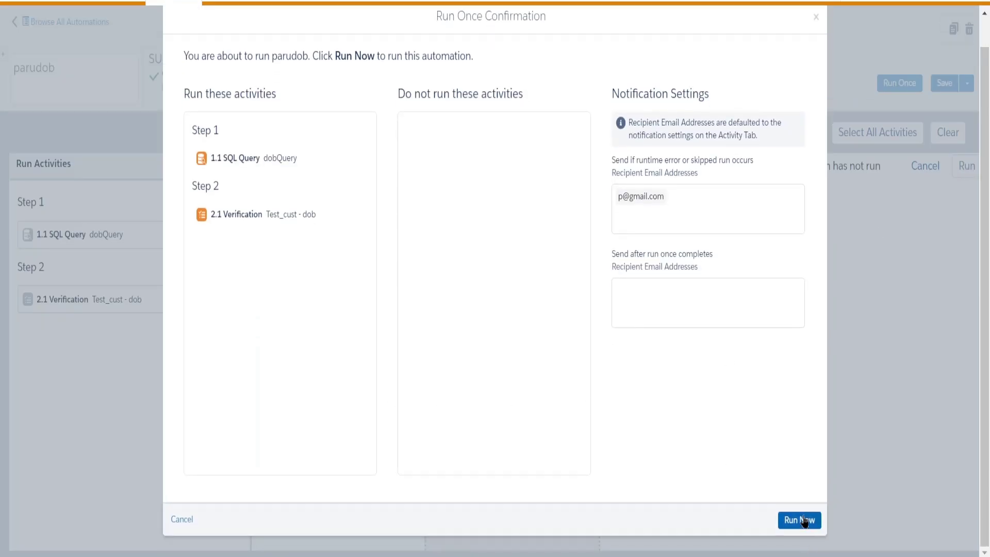
{"action": "left_click", "coordinate": [805, 522]}
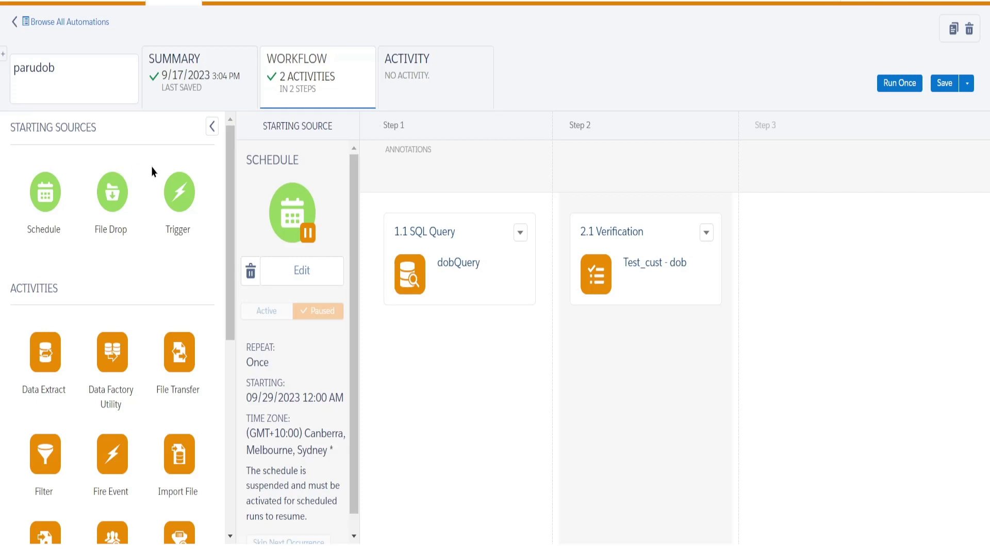
Browse all automations and refresh the list to check parudob's status.
{"action": "left_click", "coordinate": [53, 24]}
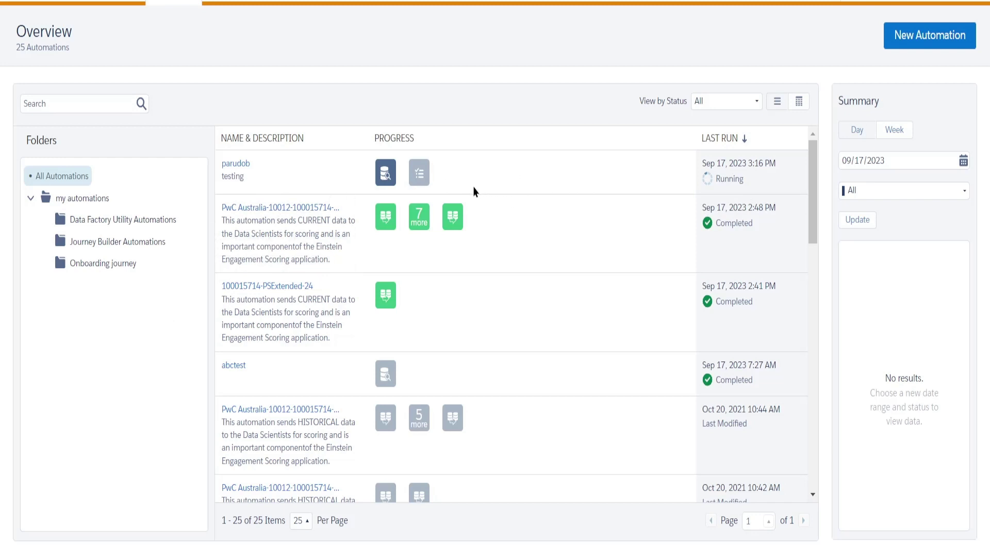
{"action": "key", "text": "F5"}
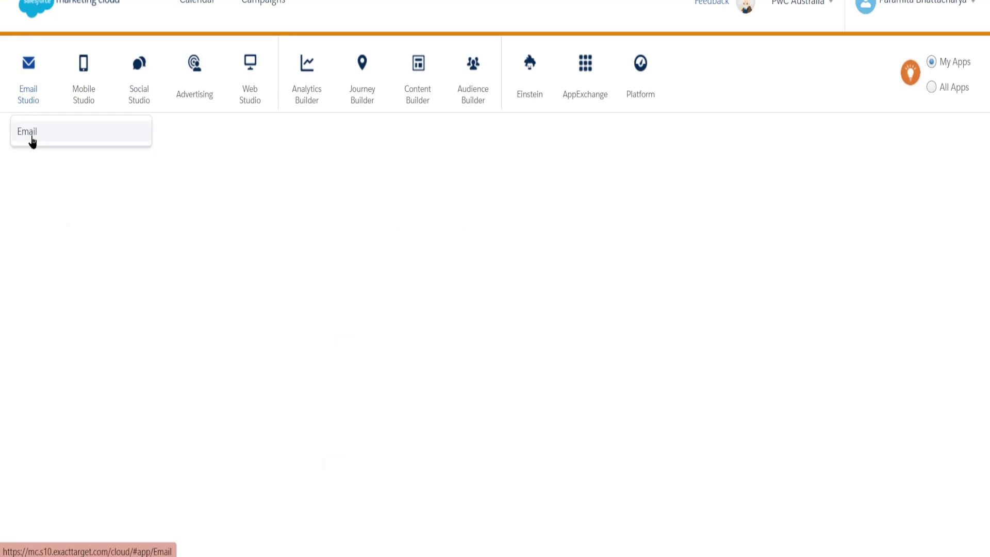
In Email Studio, open the Test_cust - dob data extension from the Paramita_test folder.
{"action": "left_click", "coordinate": [31, 138]}
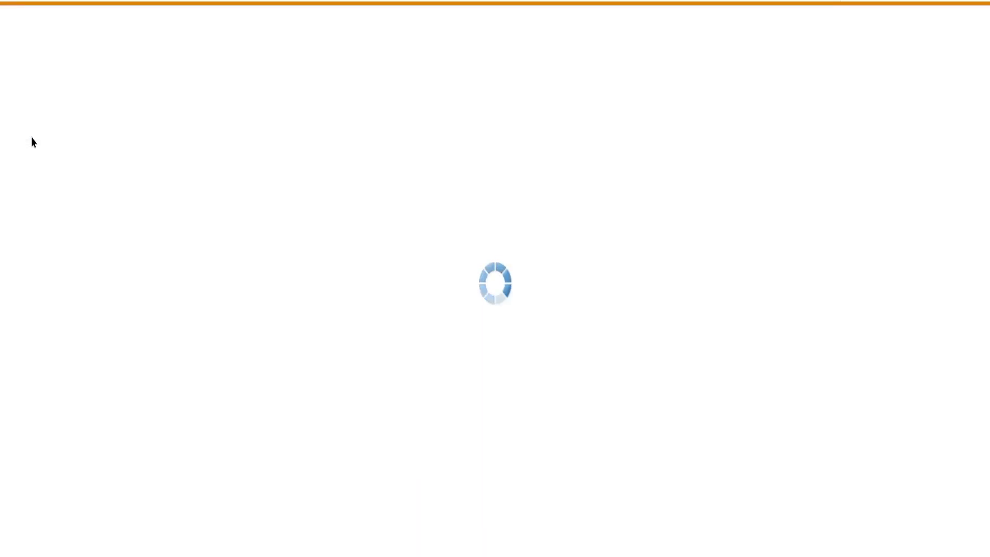
{"action": "mouse_move", "coordinate": [243, 5]}
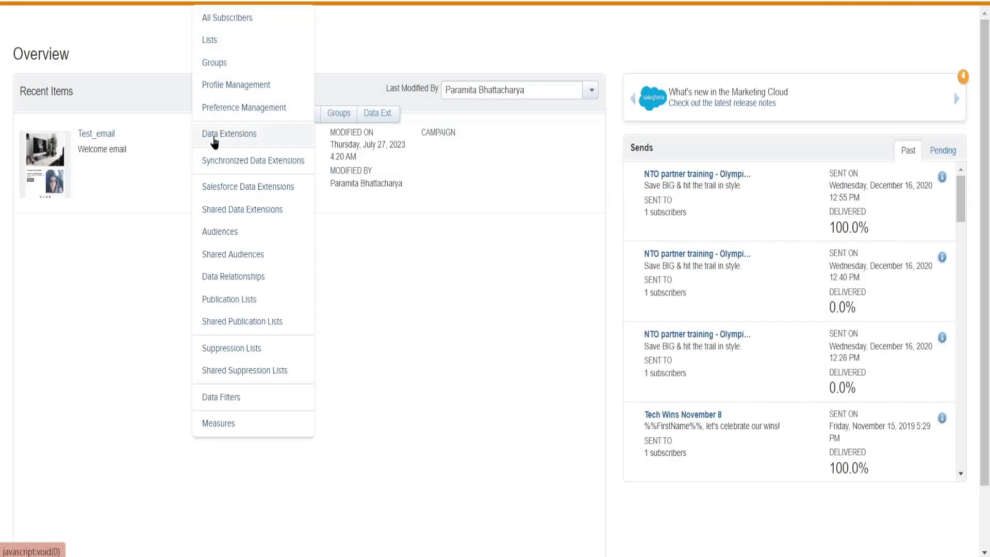
{"action": "left_click", "coordinate": [212, 139]}
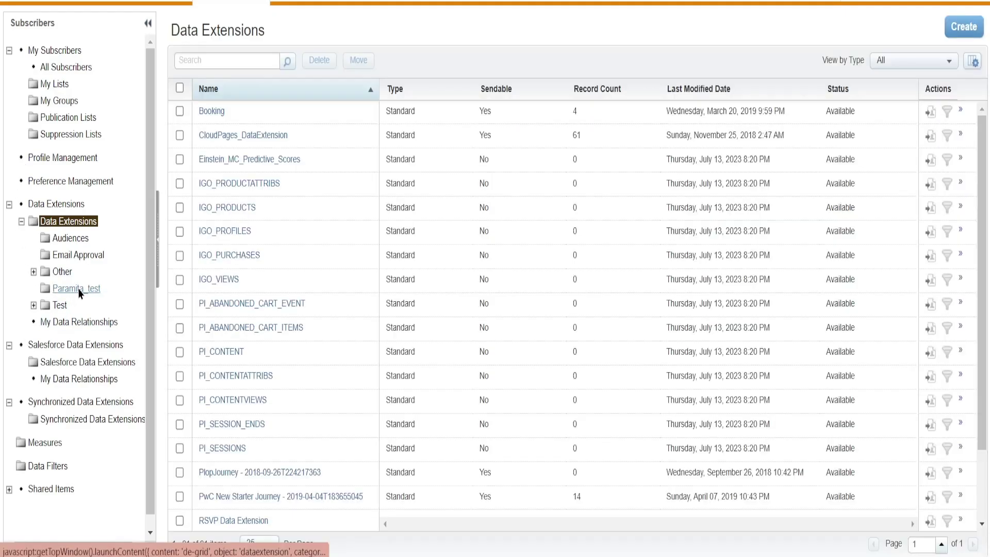
{"action": "left_click", "coordinate": [77, 288]}
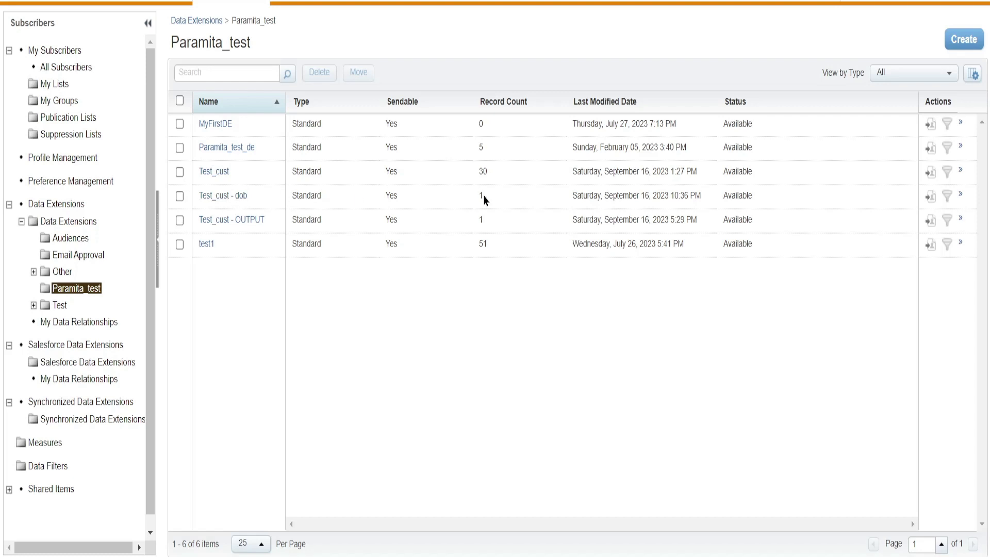
{"action": "left_click", "coordinate": [233, 198]}
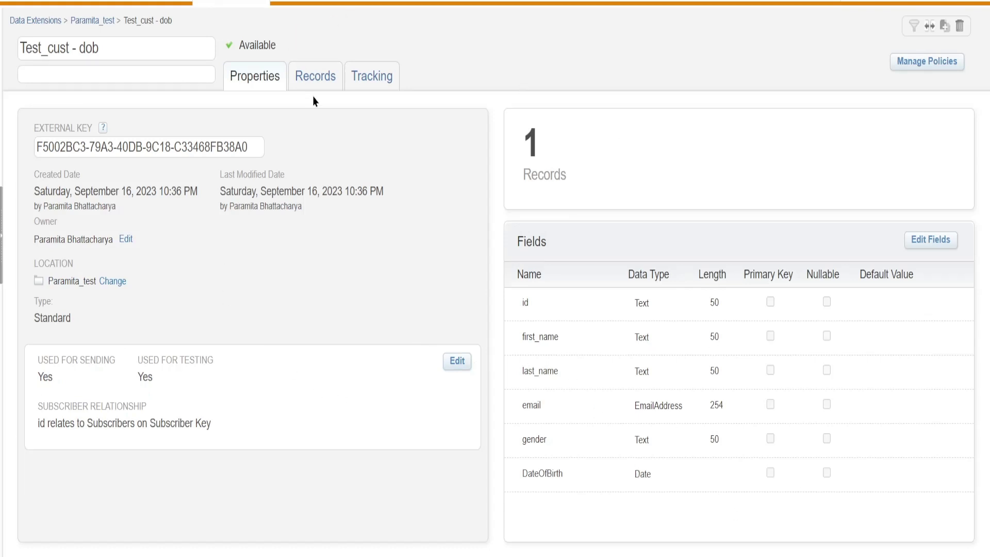
View Test_cust - dob's records and check the single row's DateOfBirth of September 16, 2000.
{"action": "left_click", "coordinate": [313, 82]}
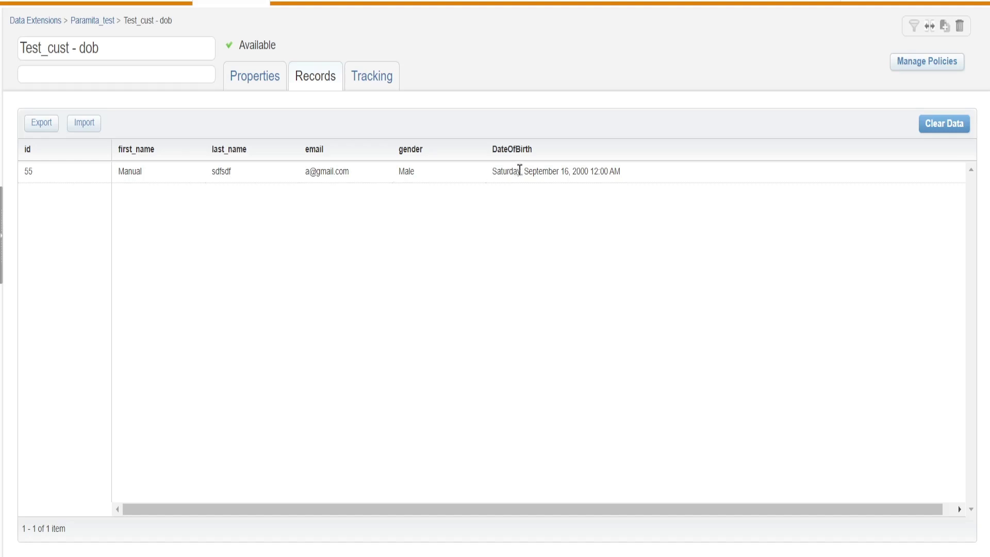
{"action": "left_click_drag", "start_coordinate": [573, 169], "coordinate": [376, 184]}
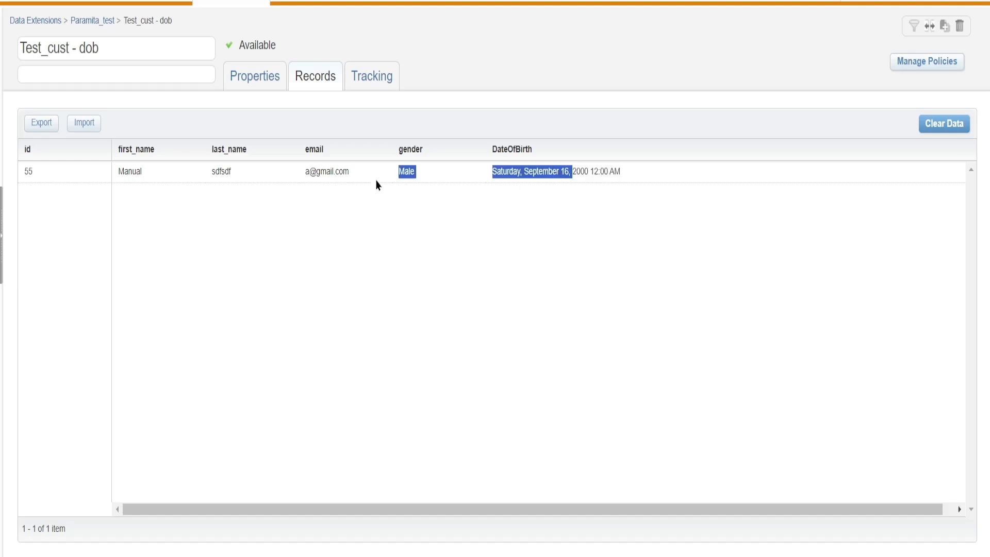
{"action": "left_click", "coordinate": [362, 242]}
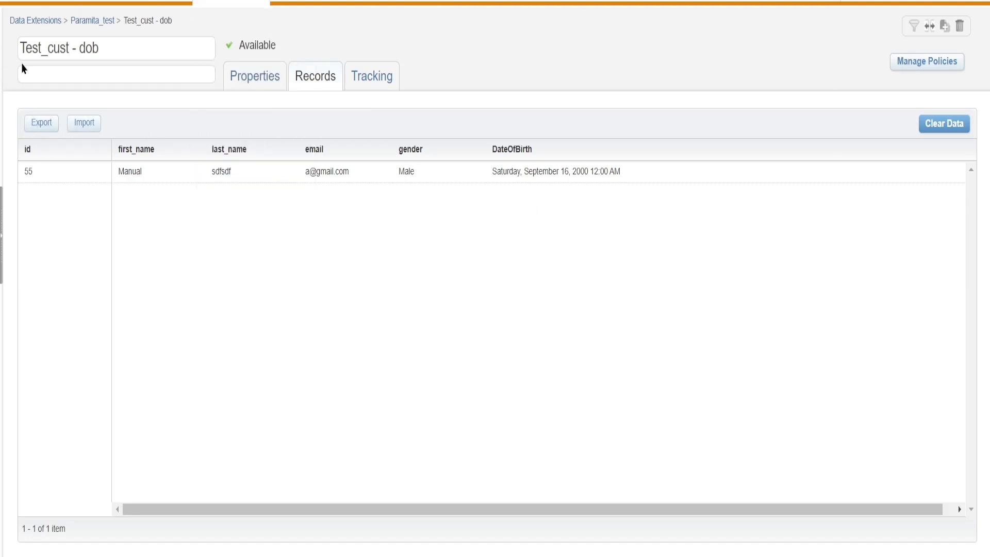
{"action": "left_click_drag", "start_coordinate": [121, 46], "coordinate": [23, 57]}
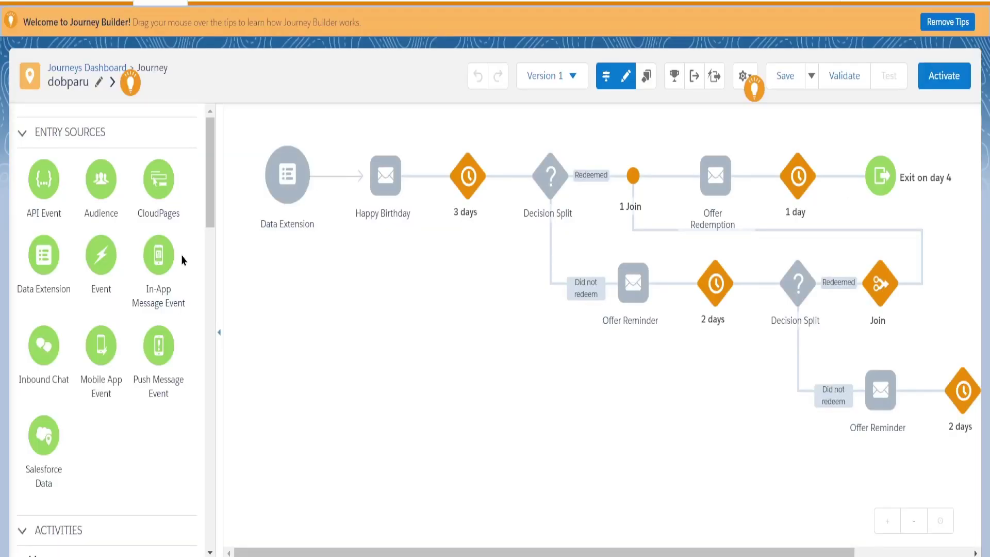
{"action": "left_click", "coordinate": [99, 86]}
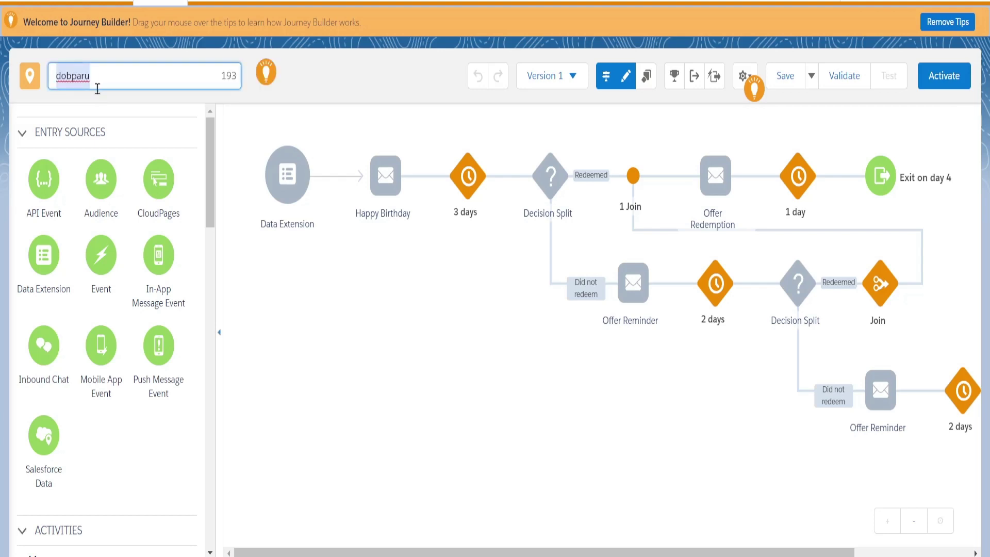
{"action": "left_click", "coordinate": [306, 118]}
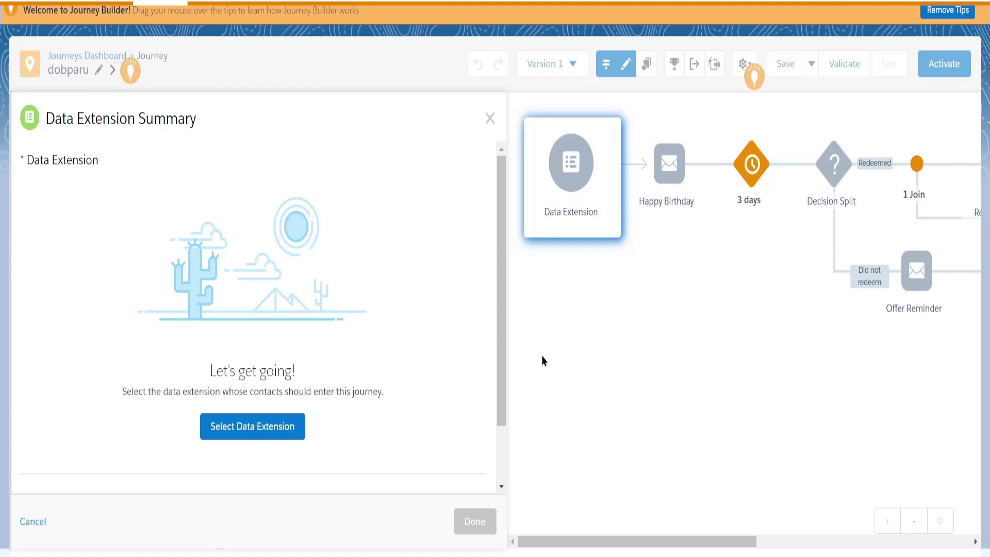
{"action": "left_click", "coordinate": [490, 119]}
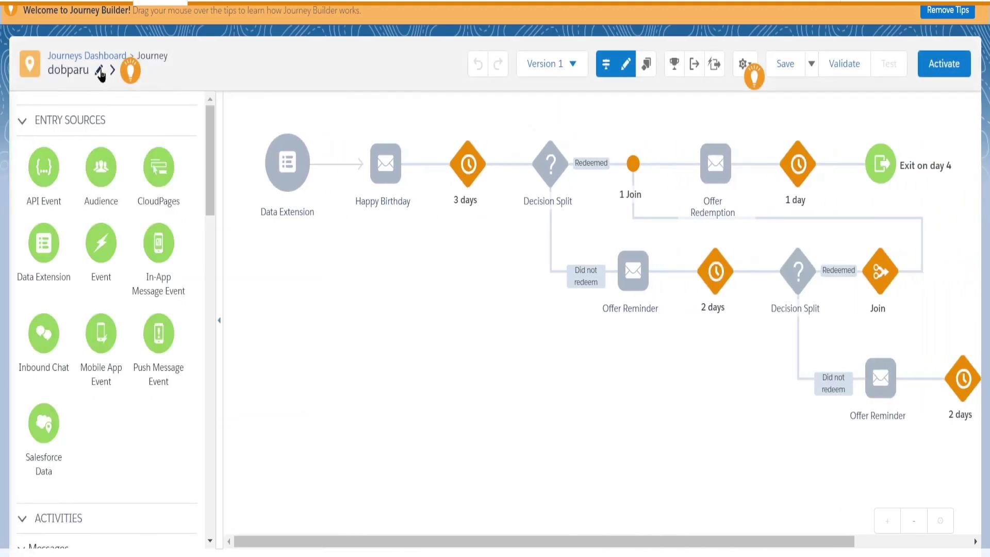
{"action": "left_click", "coordinate": [99, 72]}
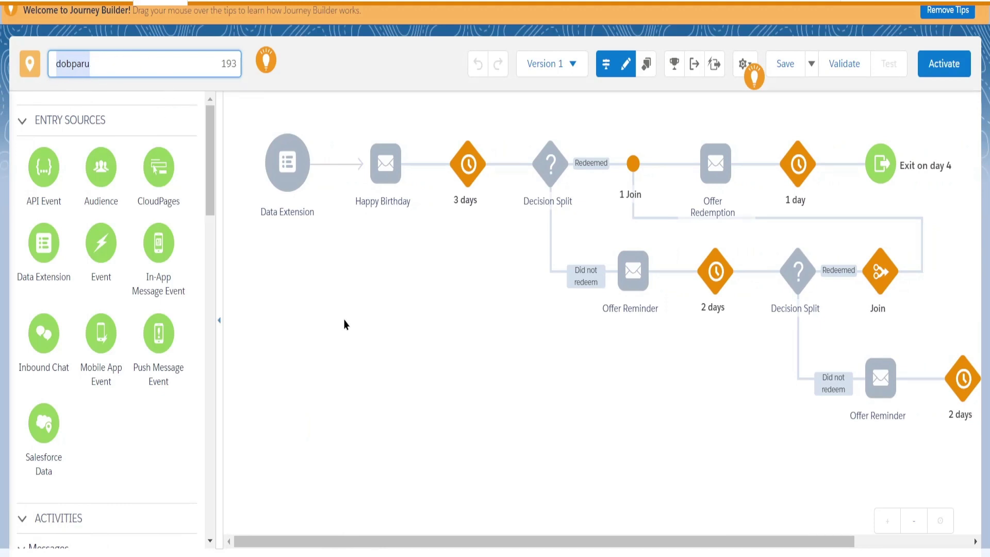
{"action": "left_click", "coordinate": [308, 278]}
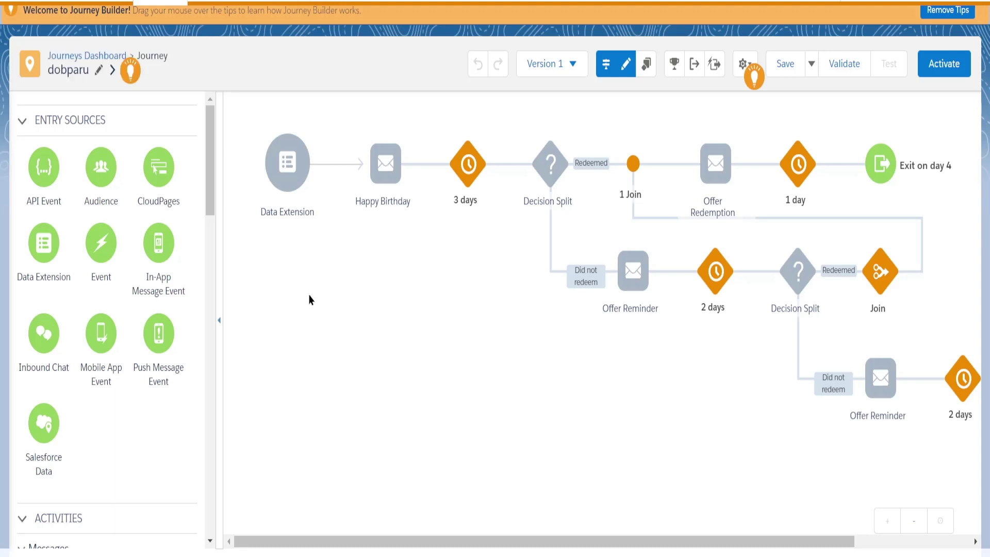
{"action": "mouse_move", "coordinate": [295, 185]}
{"action": "left_click", "coordinate": [292, 178]}
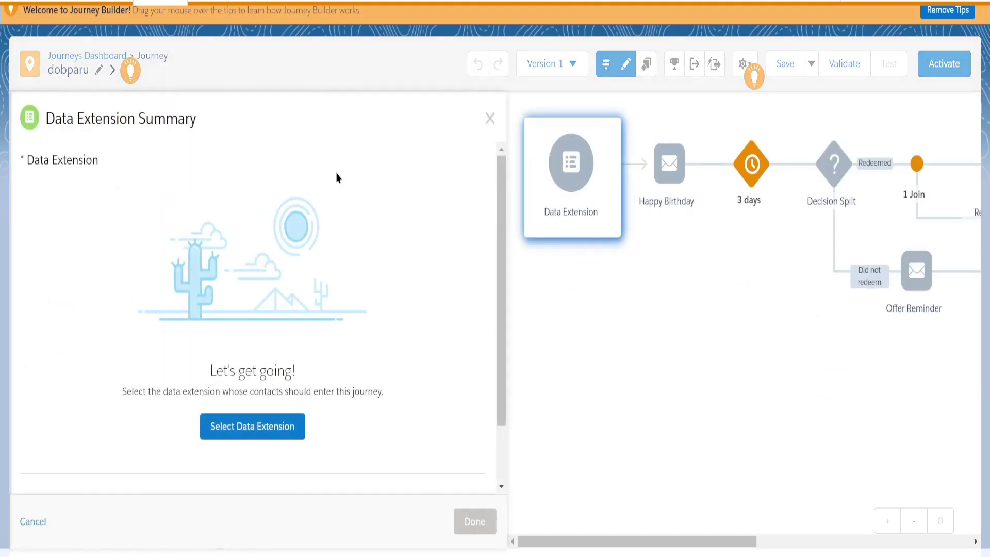
Set the dobparu journey's entry source to the Test_cust - dob data extension from the test folder.
{"action": "left_click", "coordinate": [246, 432]}
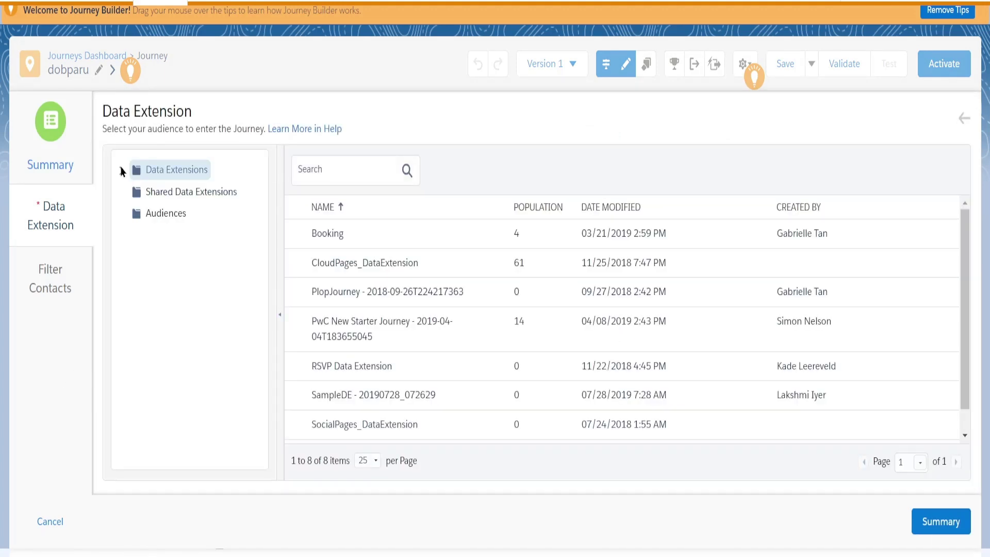
{"action": "left_click", "coordinate": [121, 171]}
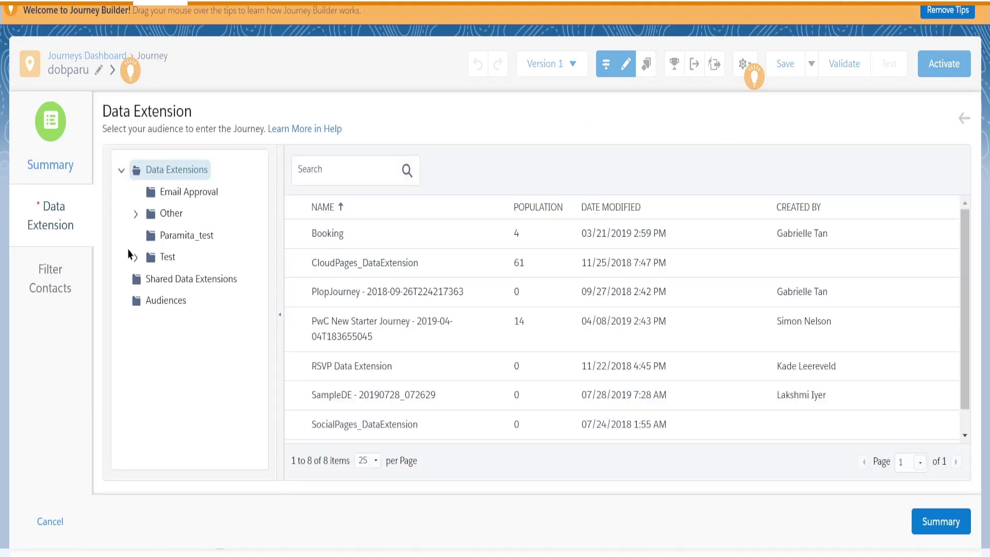
{"action": "left_click", "coordinate": [183, 240]}
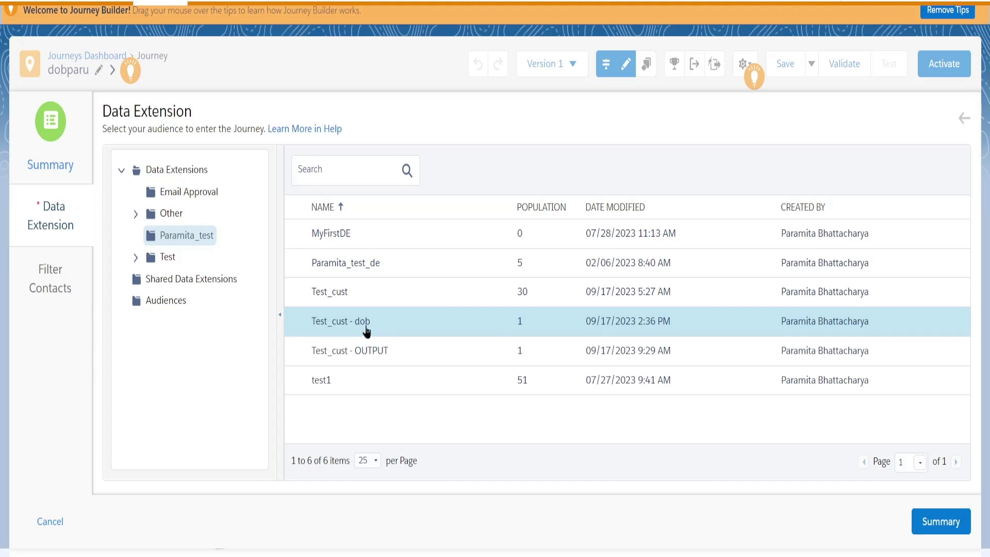
{"action": "left_click", "coordinate": [336, 326]}
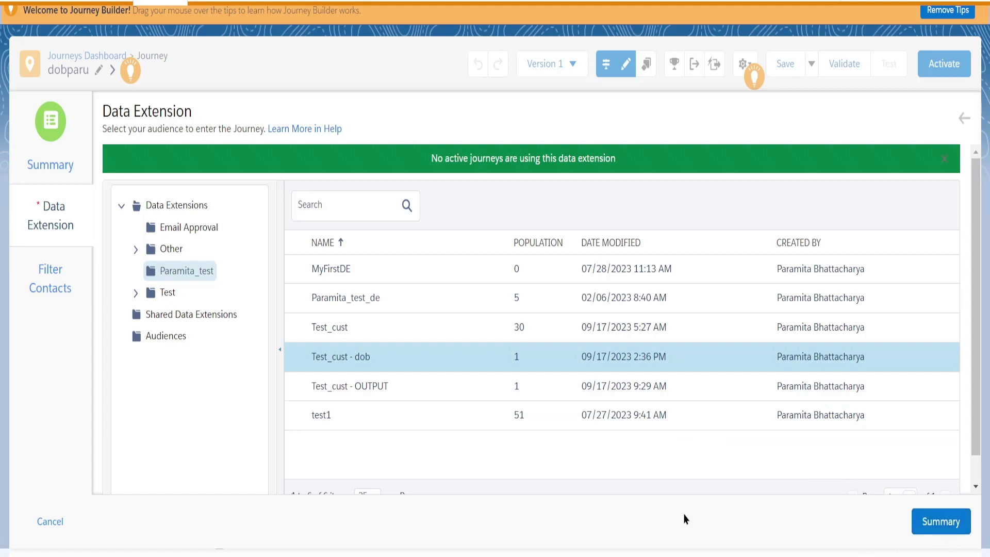
{"action": "left_click", "coordinate": [937, 526]}
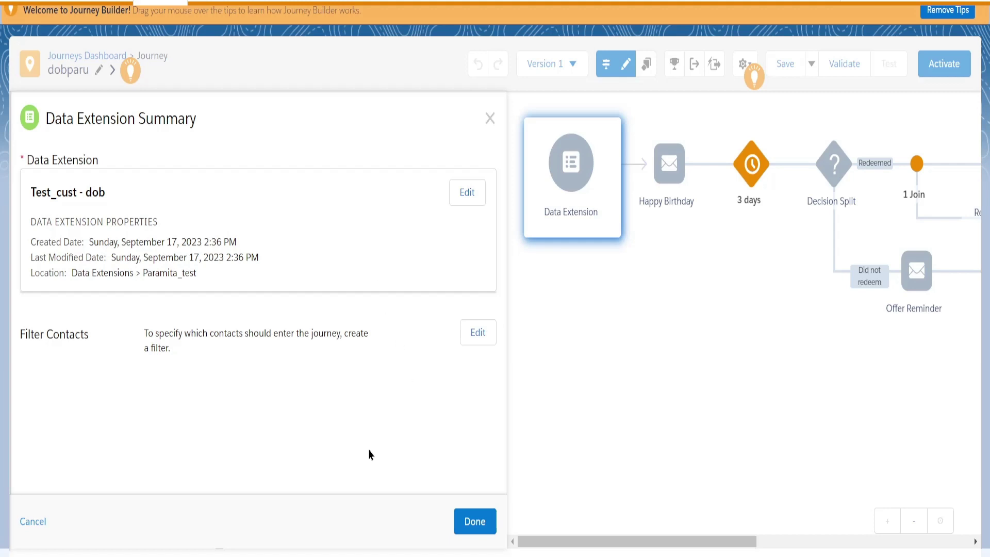
{"action": "left_click", "coordinate": [479, 527]}
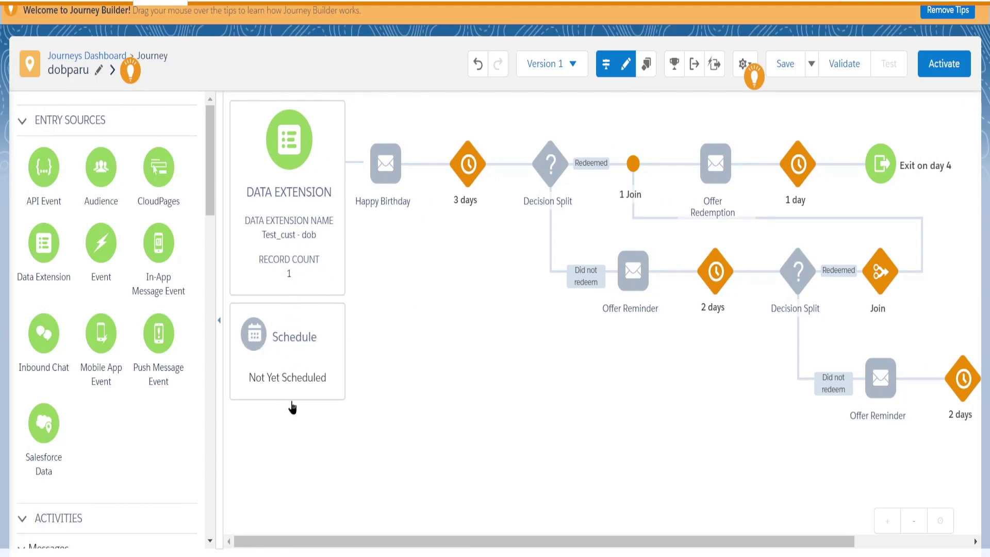
Choose Automation as the dobparu journey's schedule type.
{"action": "left_click", "coordinate": [290, 342]}
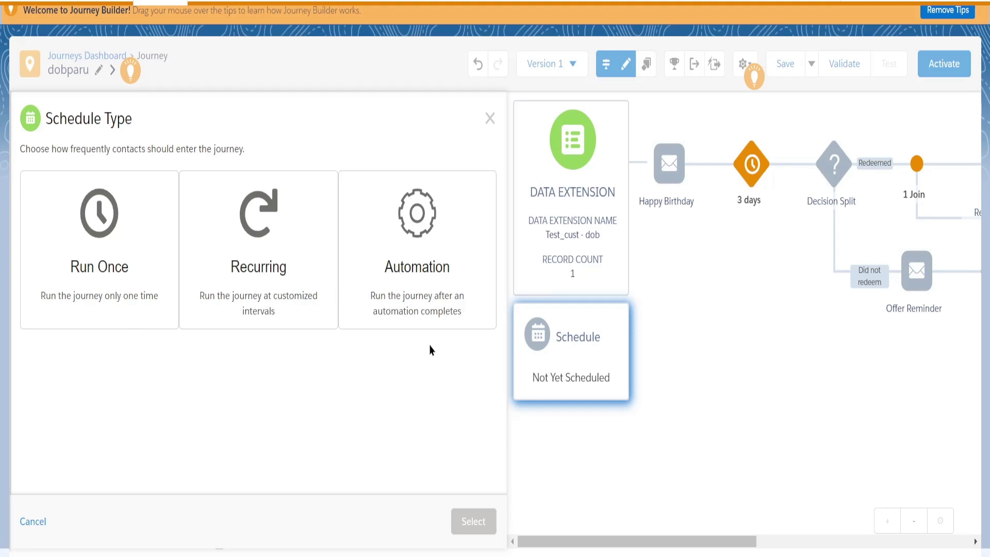
{"action": "left_click", "coordinate": [420, 232]}
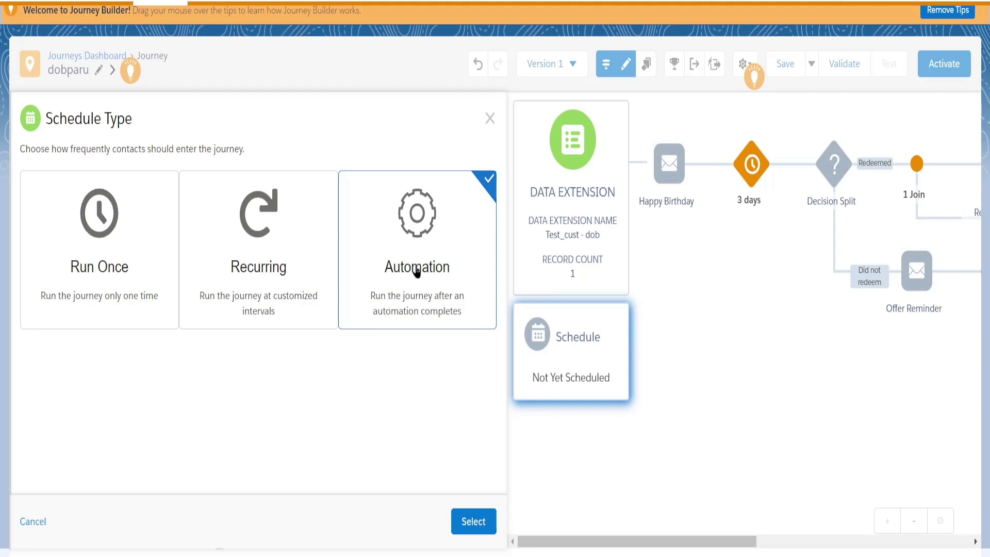
Confirm the Automation schedule type and link the journey to the parudob automation.
{"action": "left_click", "coordinate": [473, 521]}
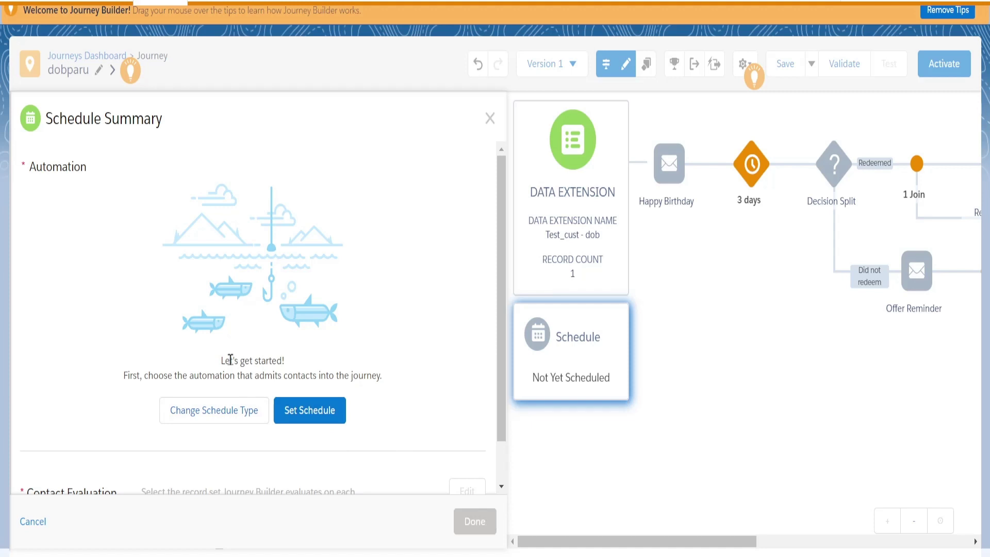
{"action": "scroll", "coordinate": [149, 254], "scroll_direction": "down", "scroll_amount": 2}
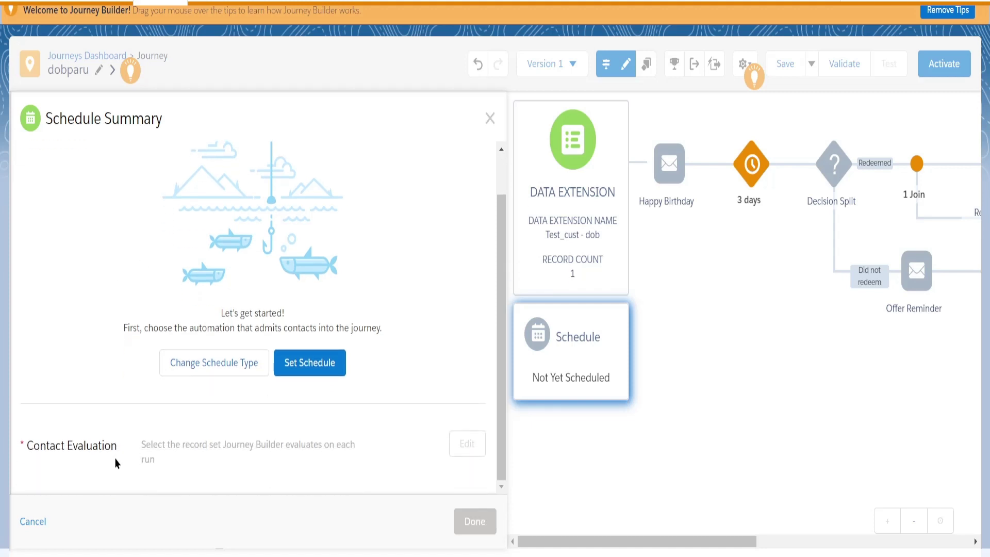
{"action": "left_click", "coordinate": [314, 367]}
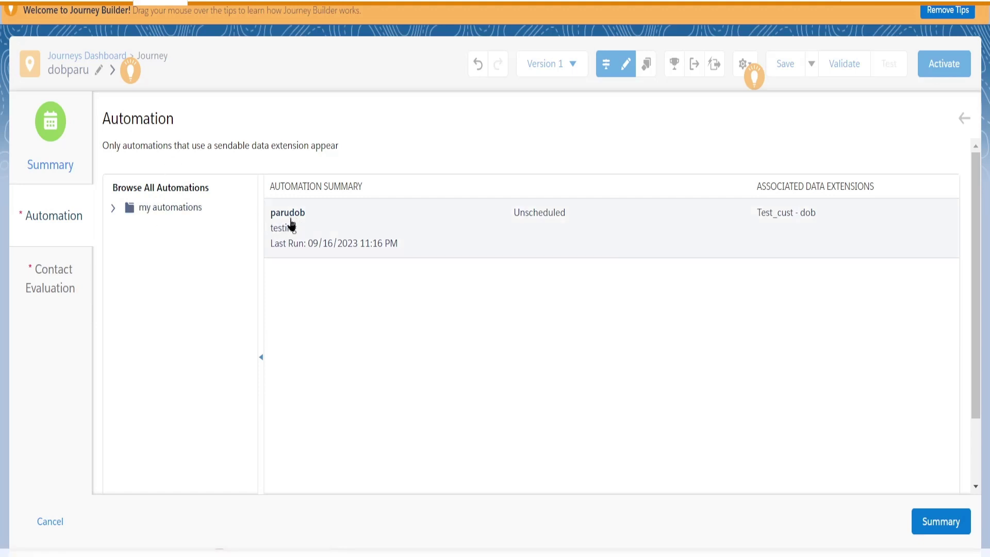
{"action": "left_click", "coordinate": [287, 223]}
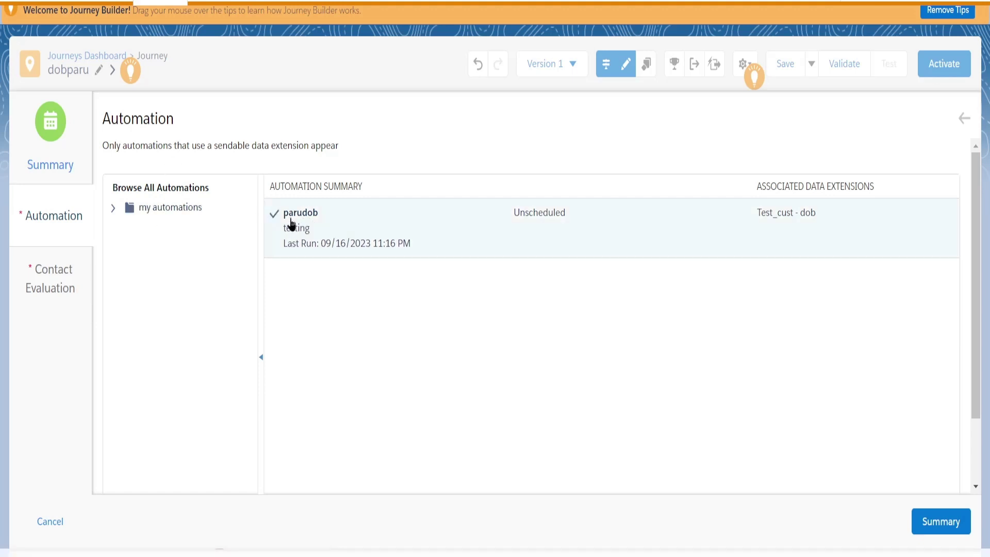
{"action": "left_click", "coordinate": [931, 526]}
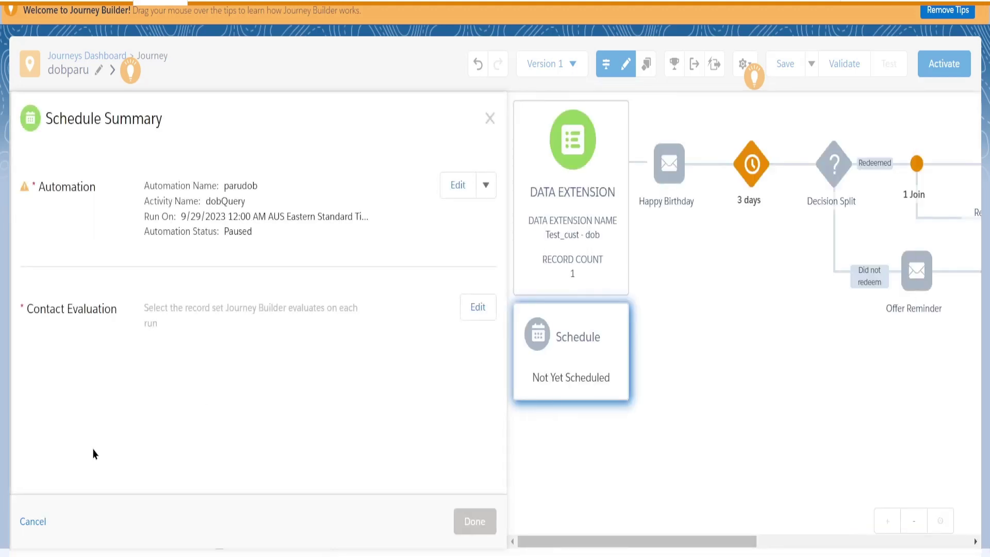
Open the Contact Evaluation settings and review the evaluation options.
{"action": "mouse_move", "coordinate": [94, 189]}
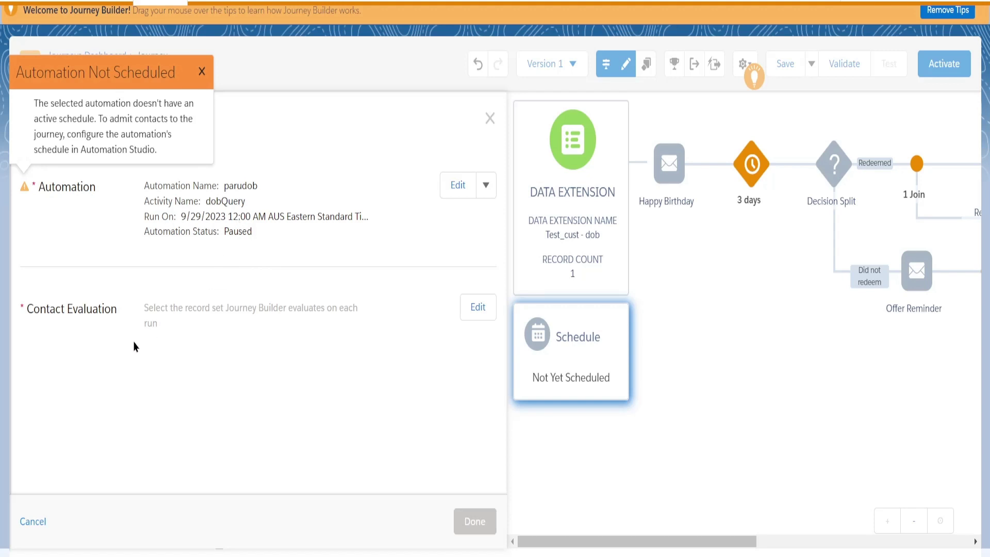
{"action": "left_click", "coordinate": [484, 312]}
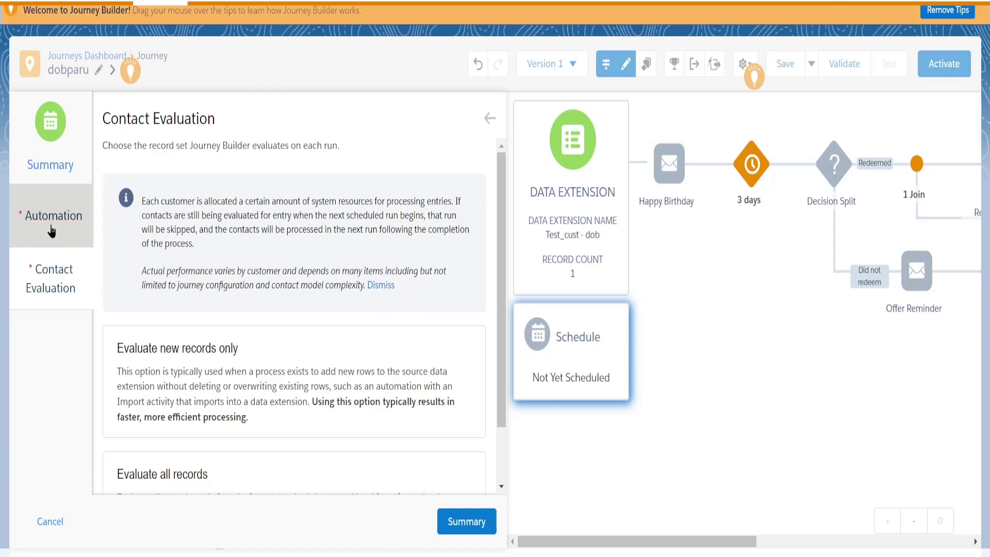
{"action": "scroll", "coordinate": [155, 397], "scroll_direction": "down", "scroll_amount": 2}
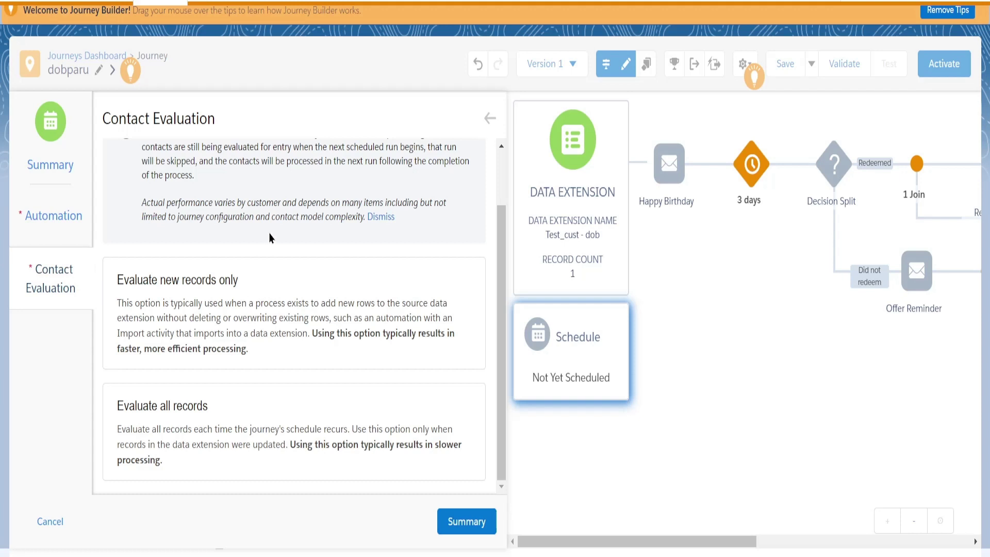
{"action": "scroll", "coordinate": [165, 266], "scroll_direction": "up", "scroll_amount": 2}
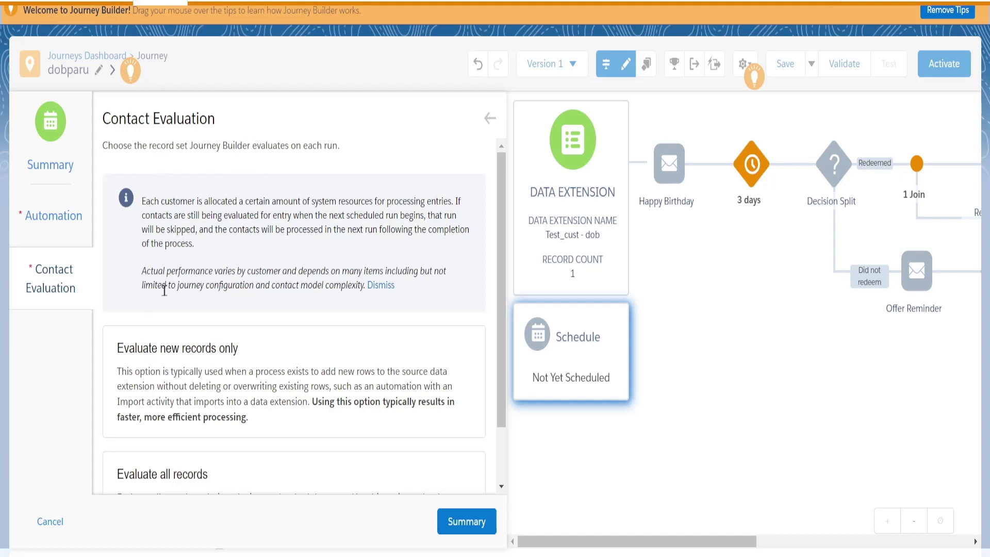
{"action": "scroll", "coordinate": [164, 290], "scroll_direction": "down", "scroll_amount": 2}
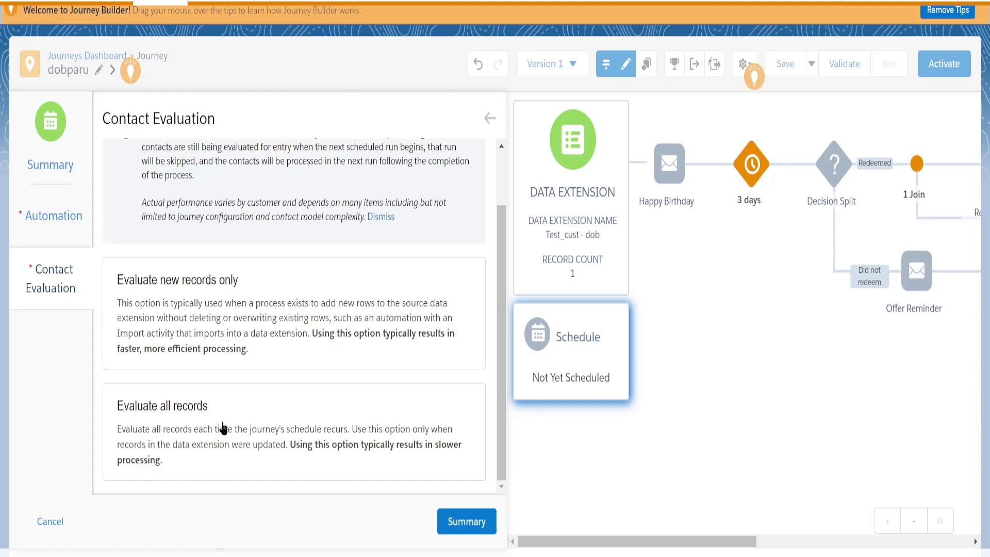
{"action": "scroll", "coordinate": [232, 431], "scroll_direction": "up", "scroll_amount": 2}
{"action": "scroll", "coordinate": [211, 490], "scroll_direction": "down", "scroll_amount": 2}
Set contact evaluation to Evaluate all records and apply the Parudob automation schedule.
{"action": "left_click", "coordinate": [182, 437]}
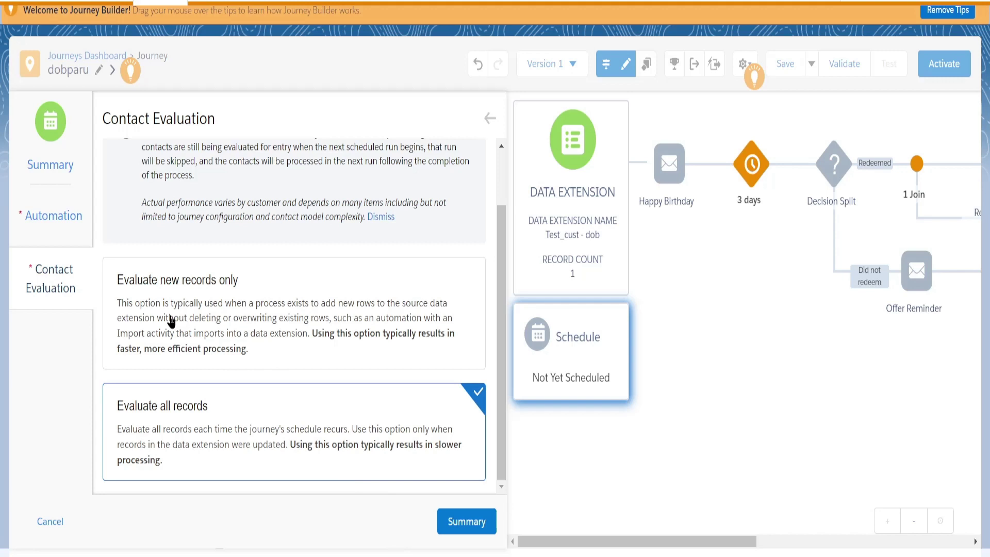
{"action": "left_click", "coordinate": [239, 325]}
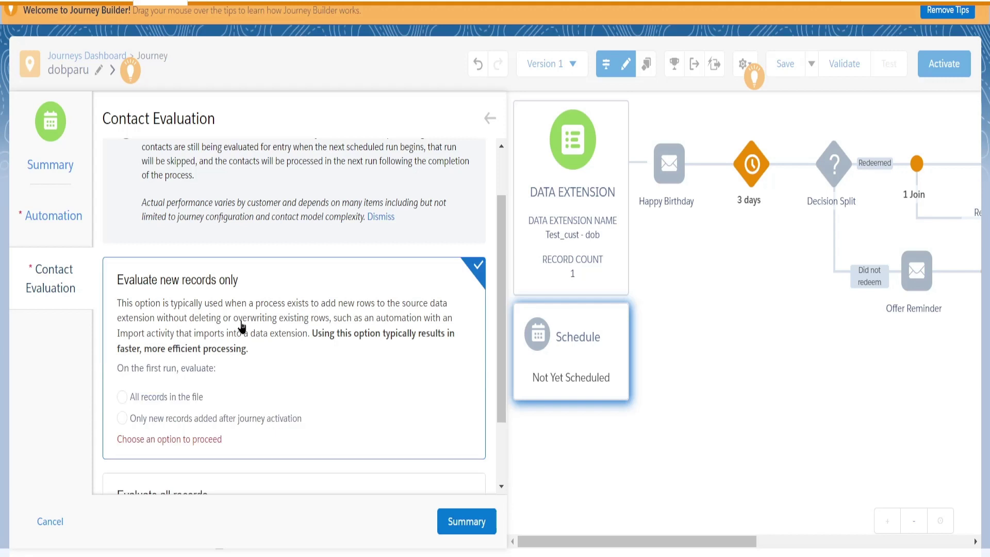
{"action": "scroll", "coordinate": [211, 397], "scroll_direction": "down", "scroll_amount": 2}
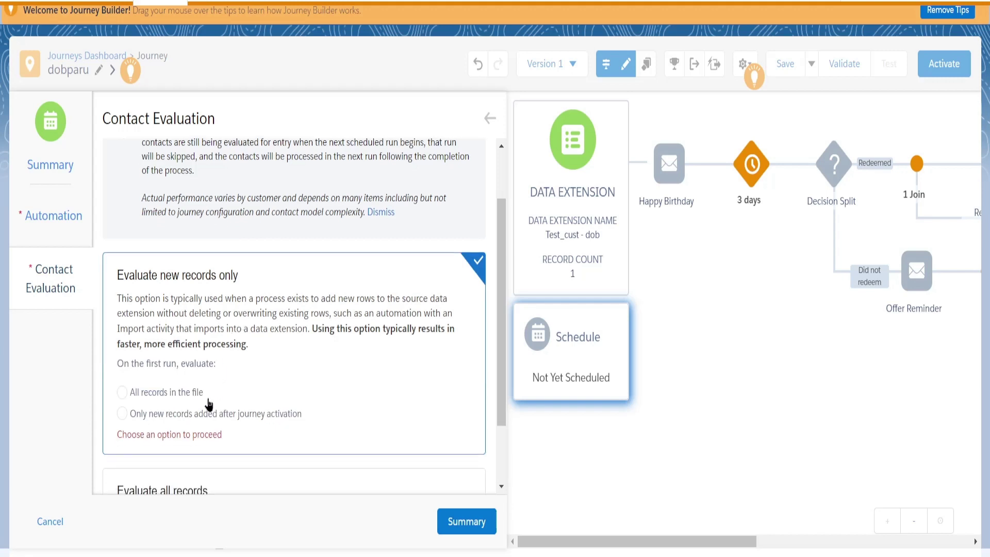
{"action": "scroll", "coordinate": [230, 375], "scroll_direction": "up", "scroll_amount": 2}
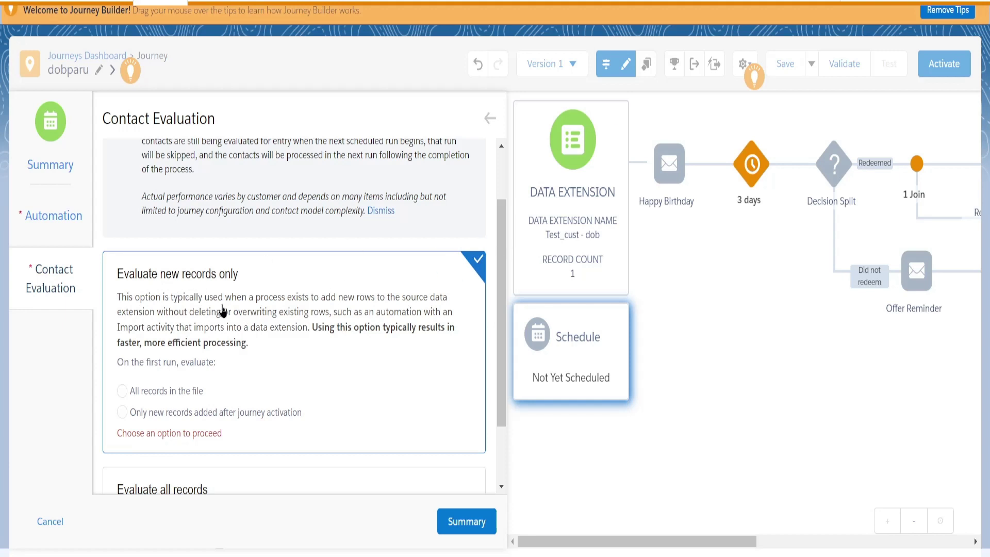
{"action": "scroll", "coordinate": [172, 413], "scroll_direction": "down", "scroll_amount": 3}
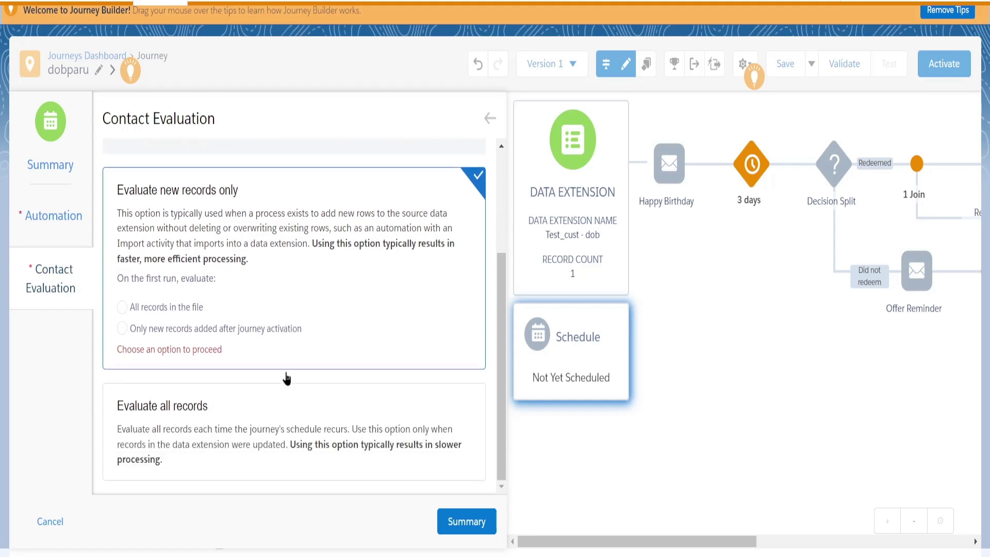
{"action": "left_click", "coordinate": [181, 427]}
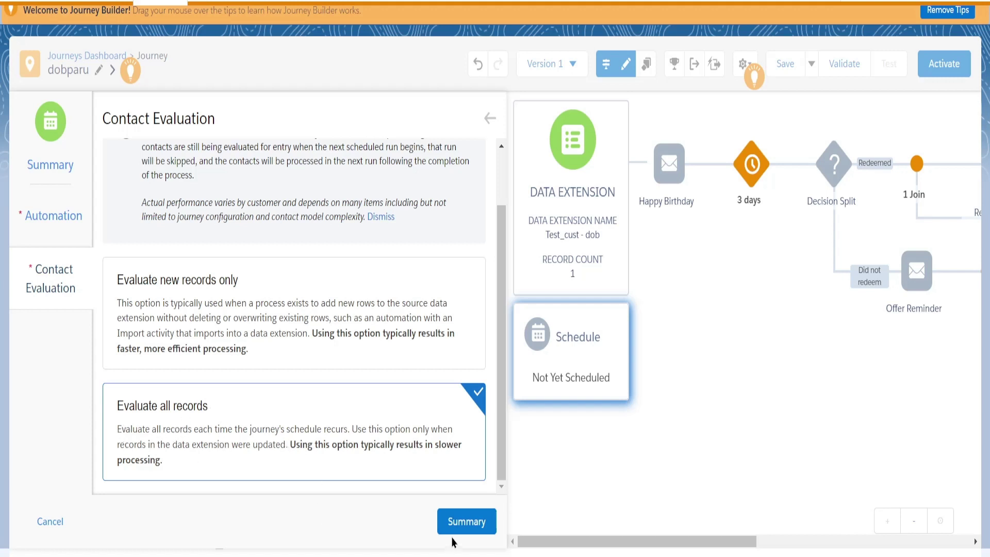
{"action": "left_click", "coordinate": [466, 523]}
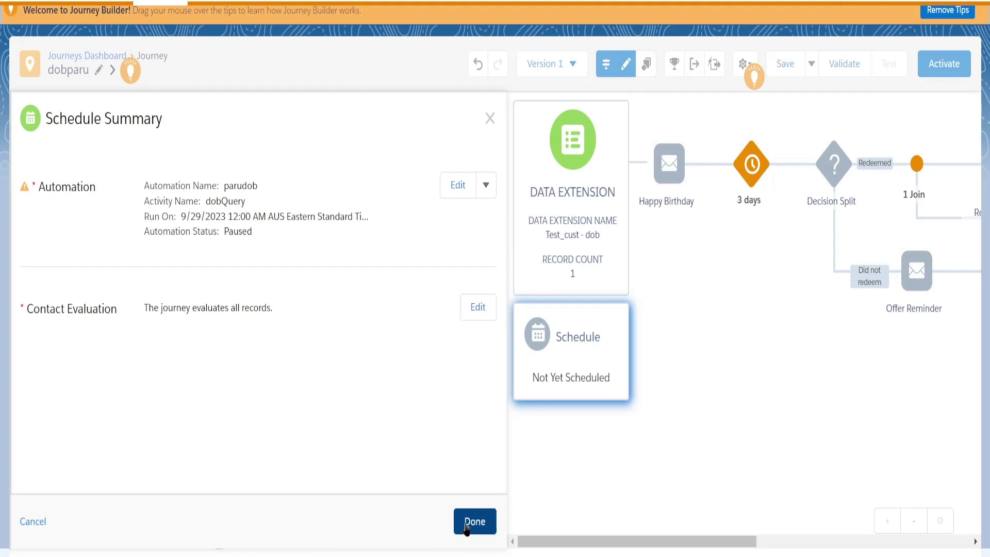
{"action": "left_click", "coordinate": [467, 524]}
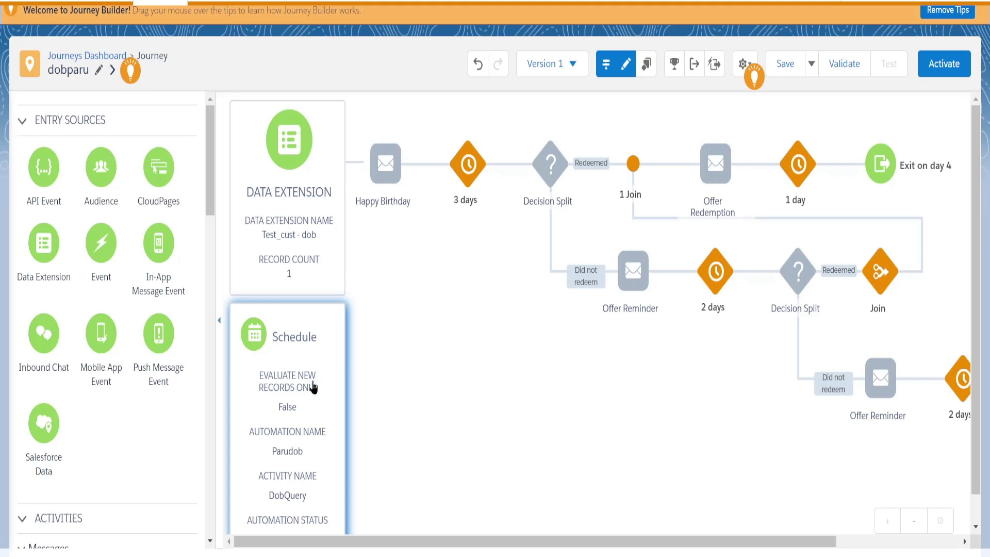
Save the dobparu journey from the Journey Builder toolbar.
{"action": "scroll", "coordinate": [316, 387], "scroll_direction": "down", "scroll_amount": 1}
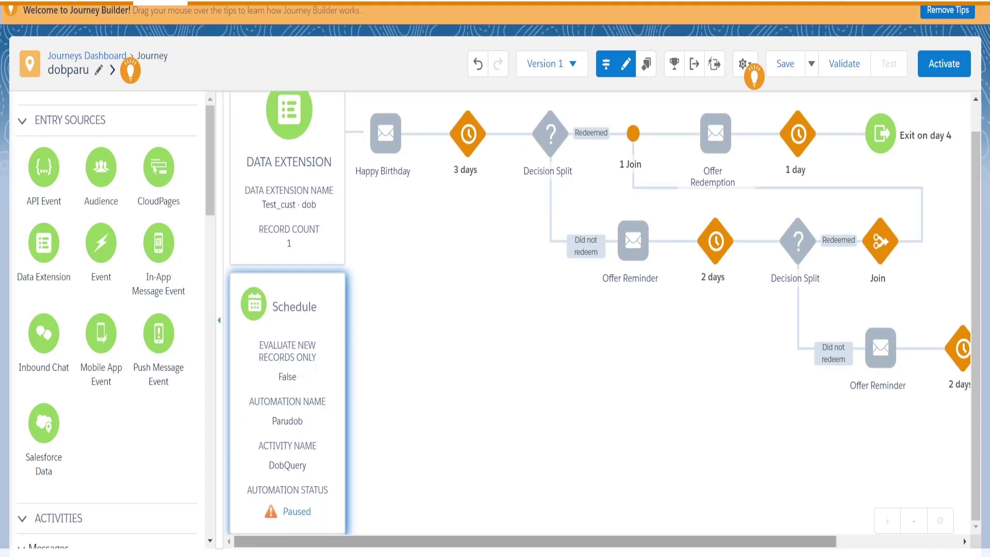
{"action": "scroll", "coordinate": [411, 383], "scroll_direction": "up", "scroll_amount": 1}
{"action": "scroll", "coordinate": [410, 377], "scroll_direction": "up", "scroll_amount": 1}
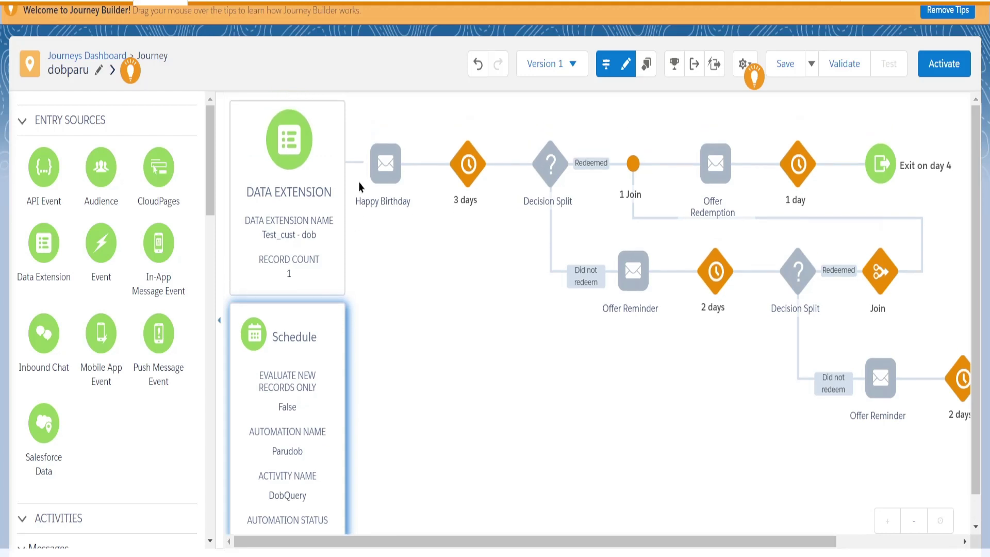
{"action": "mouse_move", "coordinate": [386, 177]}
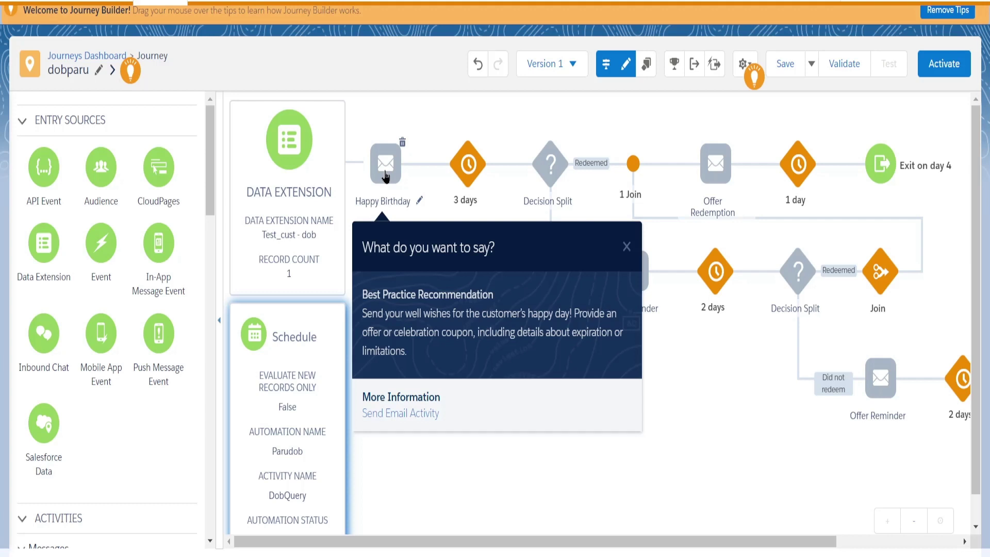
{"action": "left_click", "coordinate": [785, 65]}
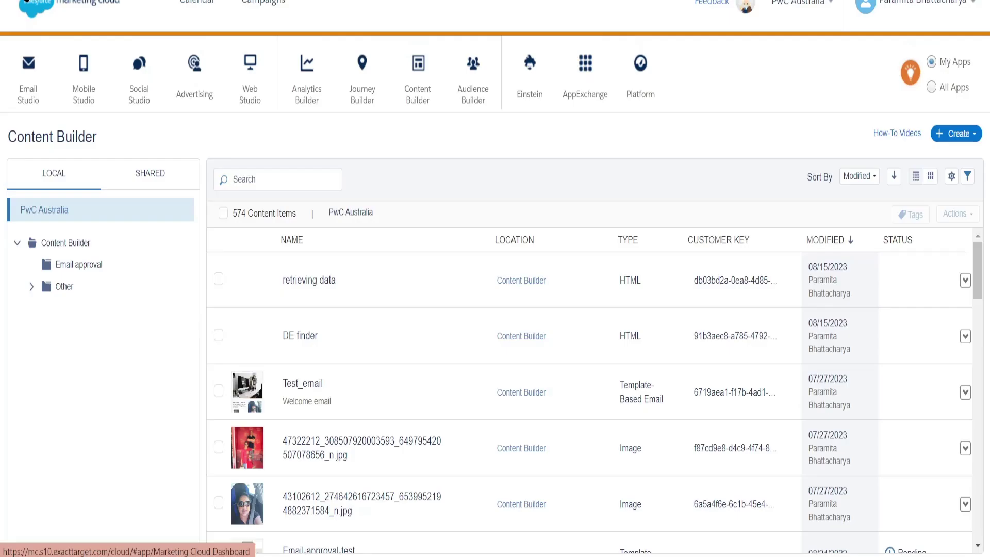
Refresh the Content Builder library and start creating a new Email Message.
{"action": "mouse_move", "coordinate": [417, 98]}
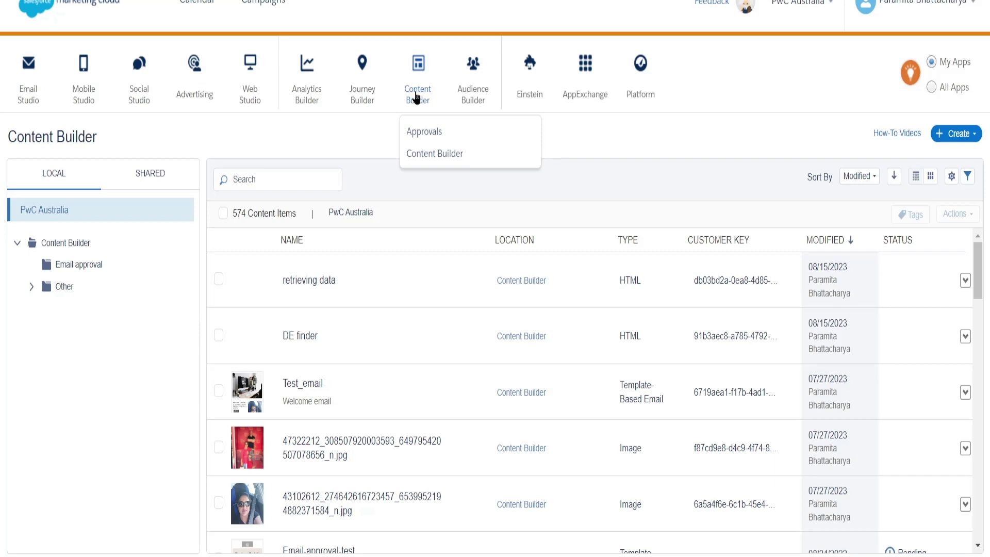
{"action": "left_click", "coordinate": [429, 156]}
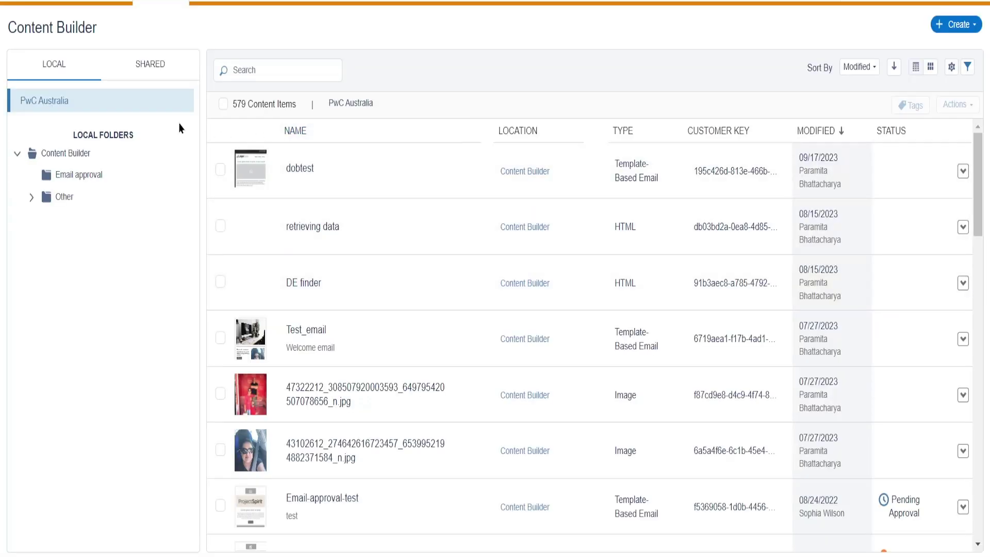
{"action": "scroll", "coordinate": [29, 8], "scroll_direction": "up", "scroll_amount": 2}
{"action": "mouse_move", "coordinate": [305, 93]}
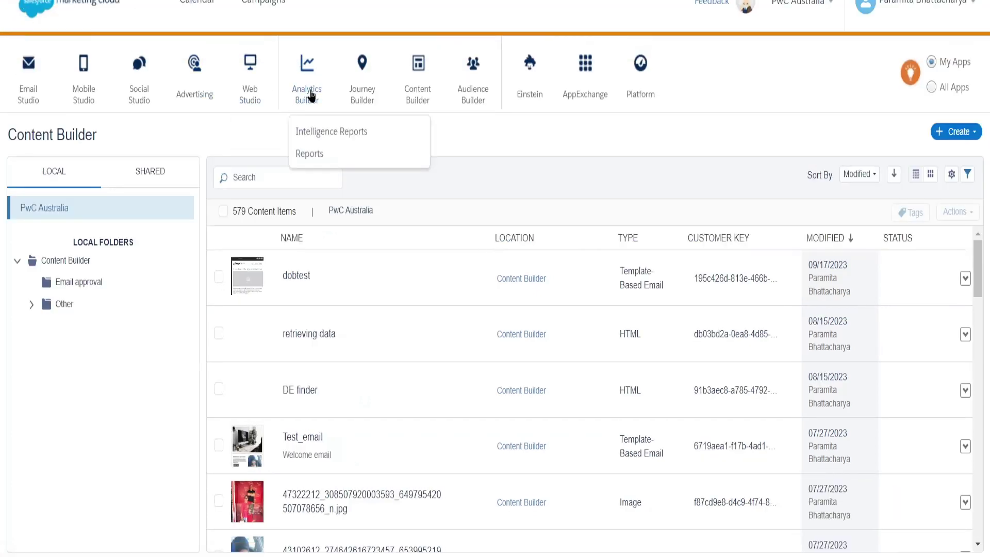
{"action": "mouse_move", "coordinate": [404, 99]}
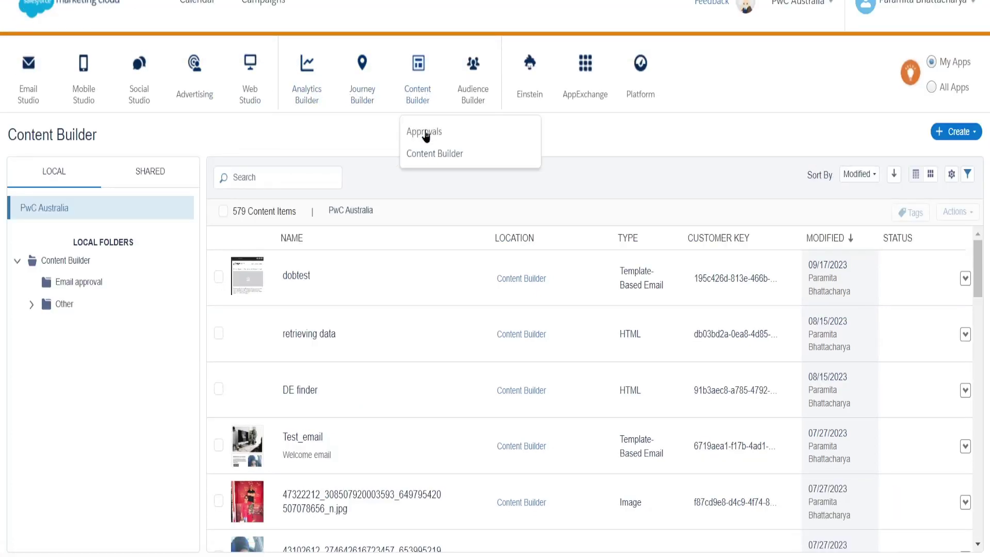
{"action": "scroll", "coordinate": [837, 193], "scroll_direction": "down", "scroll_amount": 2}
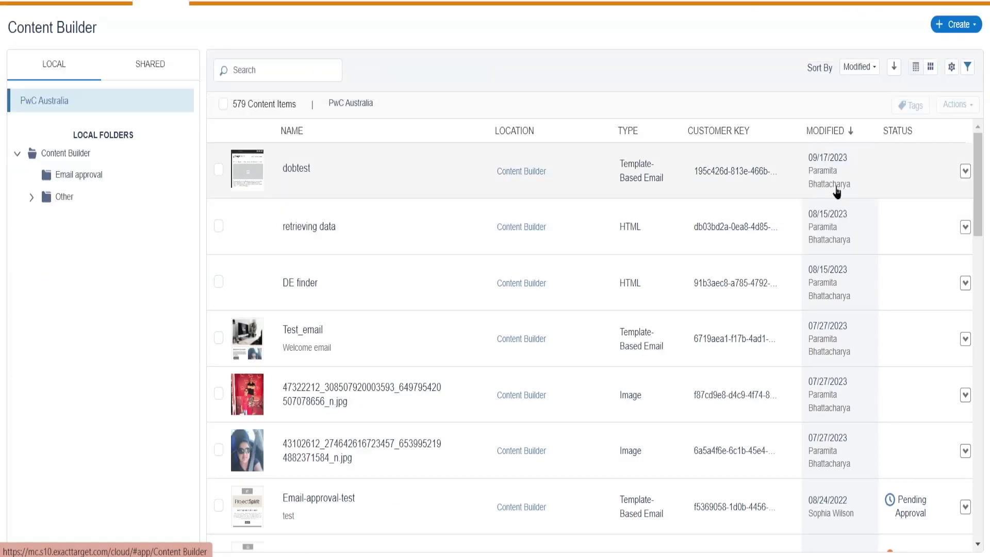
{"action": "left_click", "coordinate": [963, 27]}
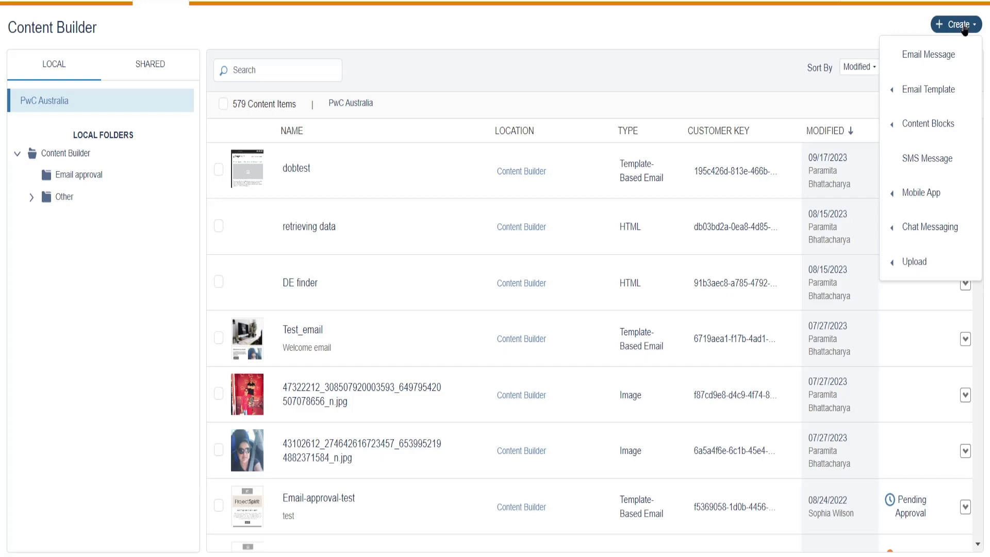
{"action": "left_click", "coordinate": [926, 56]}
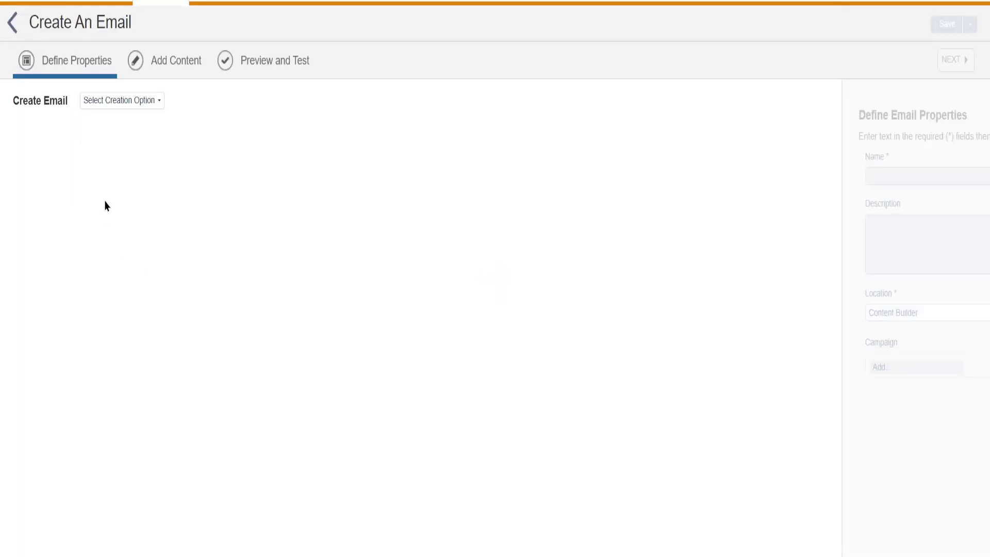
Use Template as the creation option and select the basic 2-1 Column template.
{"action": "left_click", "coordinate": [158, 104]}
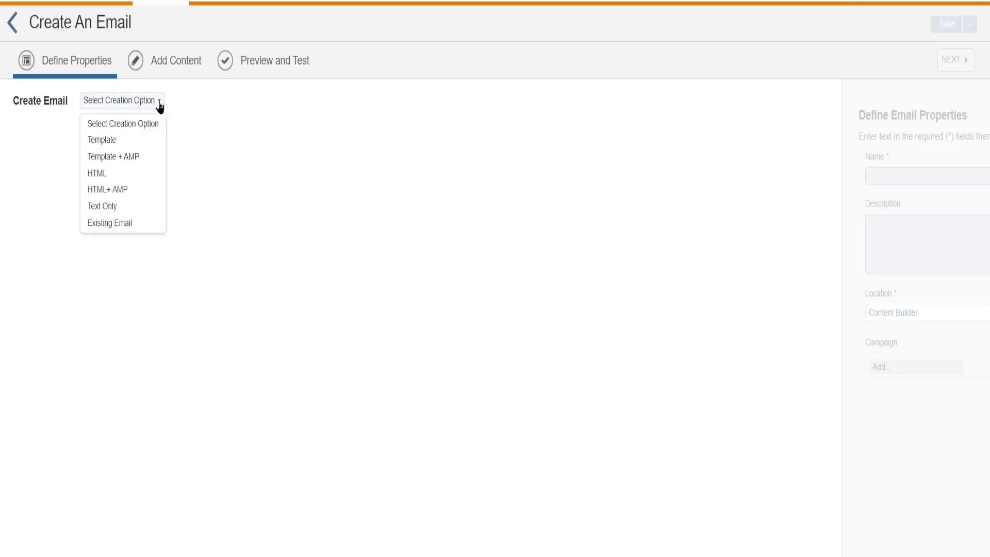
{"action": "left_click", "coordinate": [105, 140]}
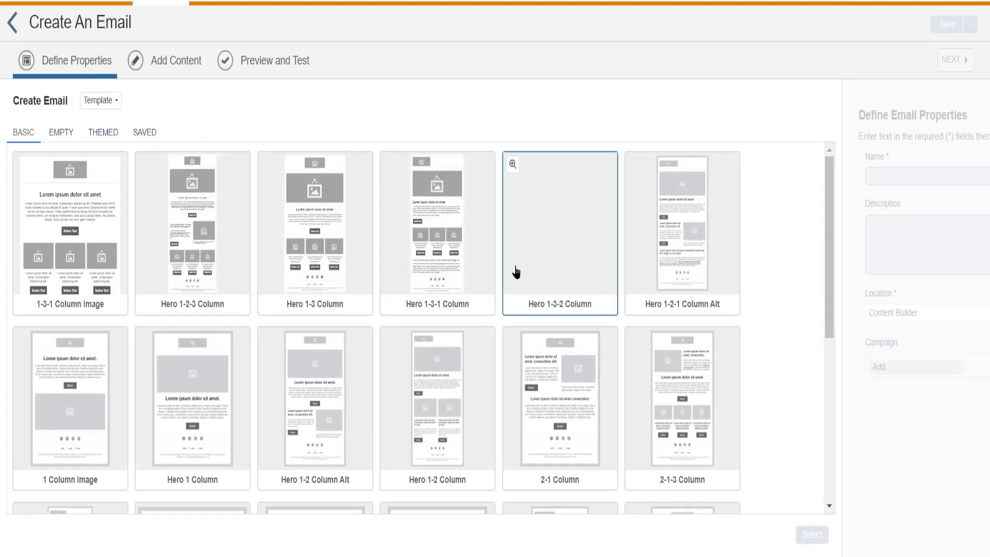
{"action": "left_click", "coordinate": [562, 412]}
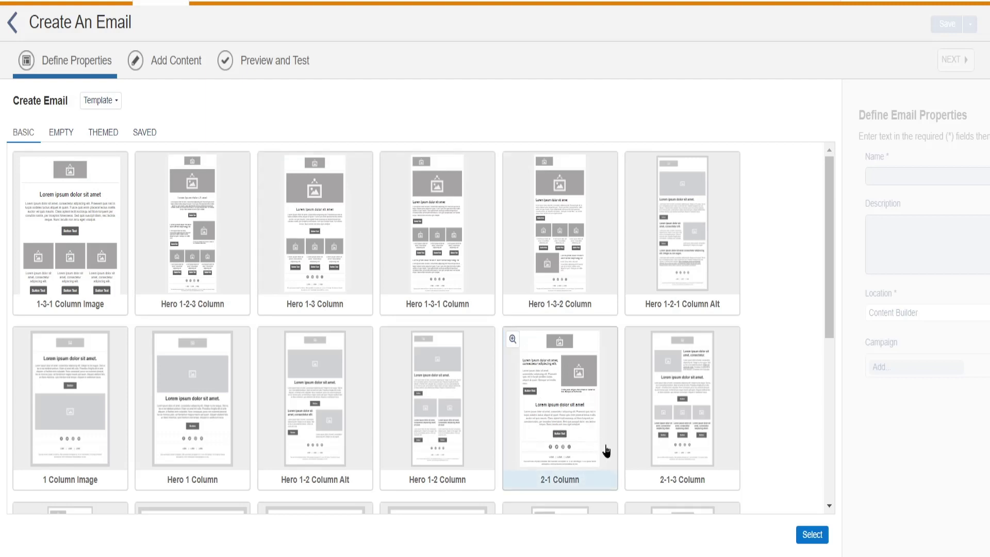
{"action": "scroll", "coordinate": [573, 300], "scroll_direction": "down", "scroll_amount": 5}
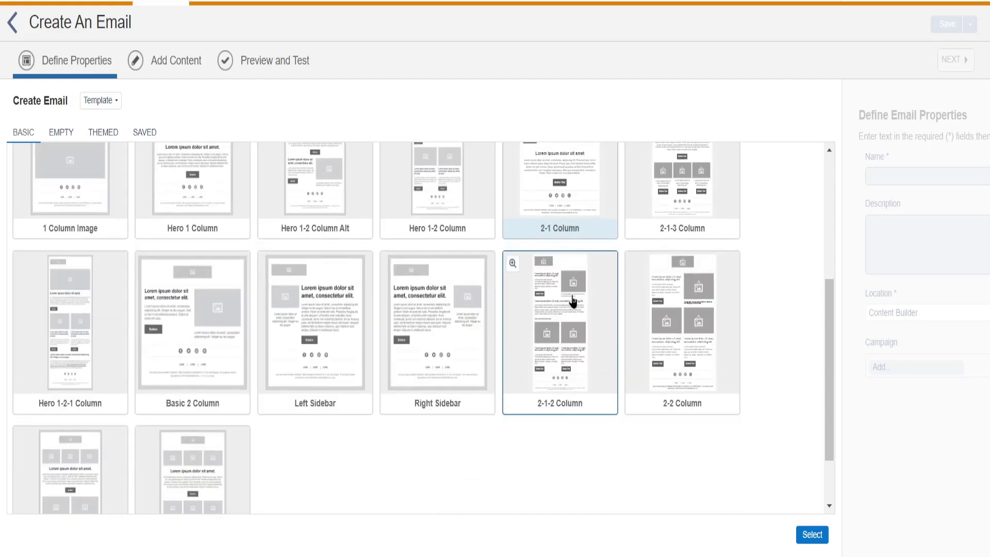
{"action": "scroll", "coordinate": [564, 232], "scroll_direction": "up", "scroll_amount": 2}
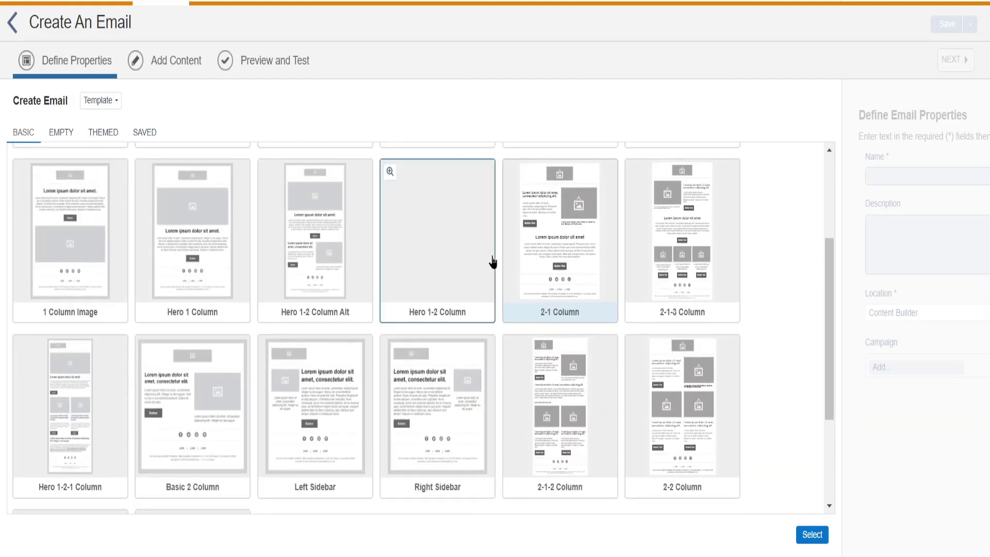
{"action": "left_click", "coordinate": [475, 268]}
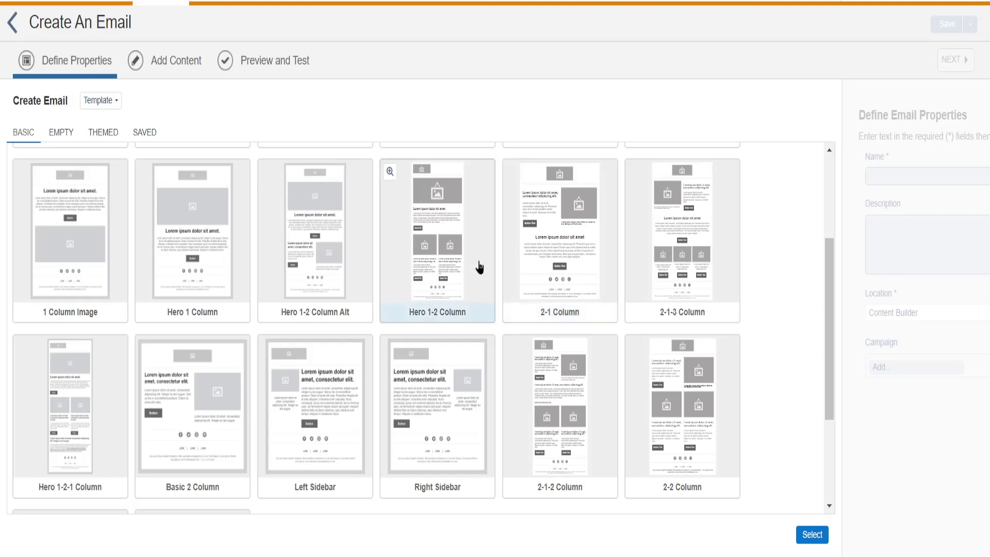
{"action": "left_click", "coordinate": [558, 264]}
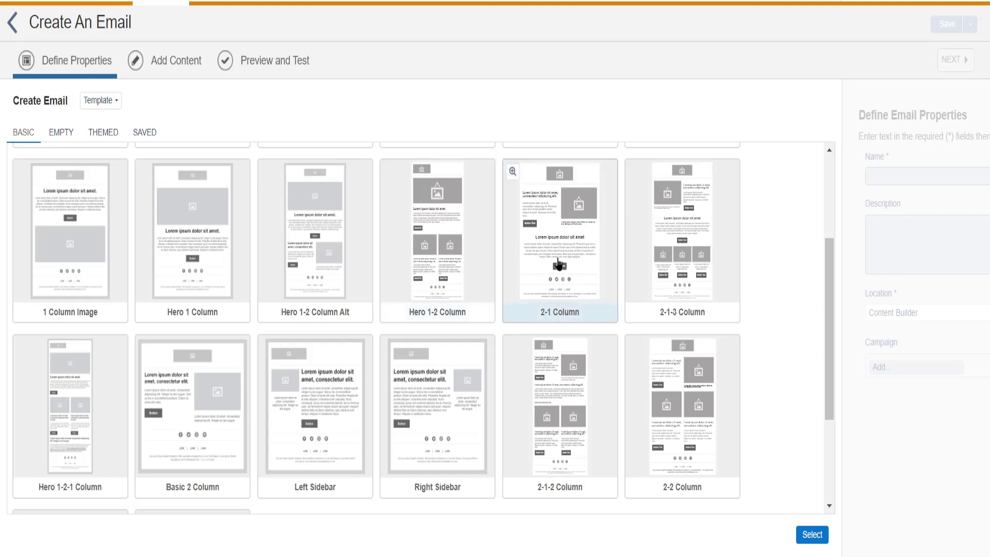
{"action": "left_click", "coordinate": [812, 536]}
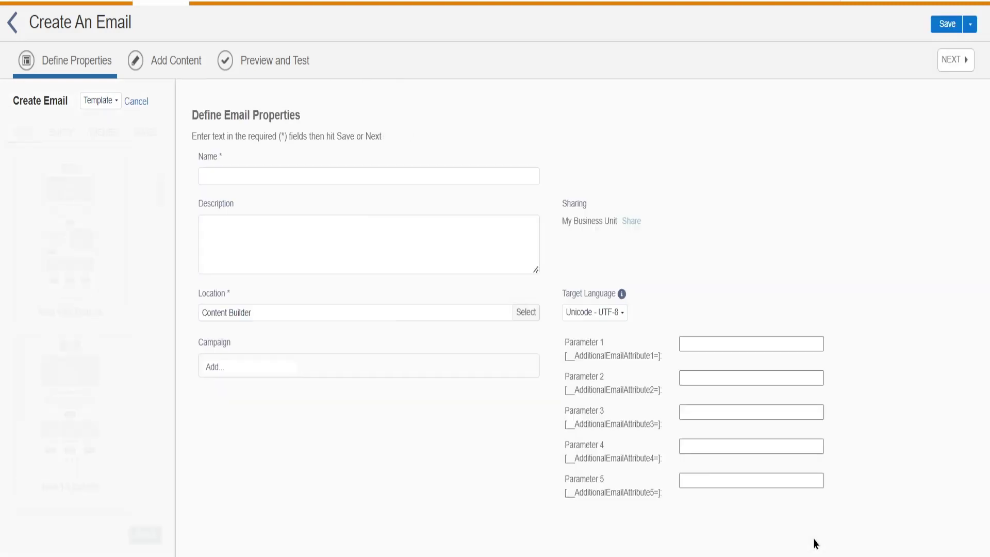
Name the email dobtest00 after 'dobtest' is rejected as a duplicate, and continue to content.
{"action": "left_click", "coordinate": [198, 170]}
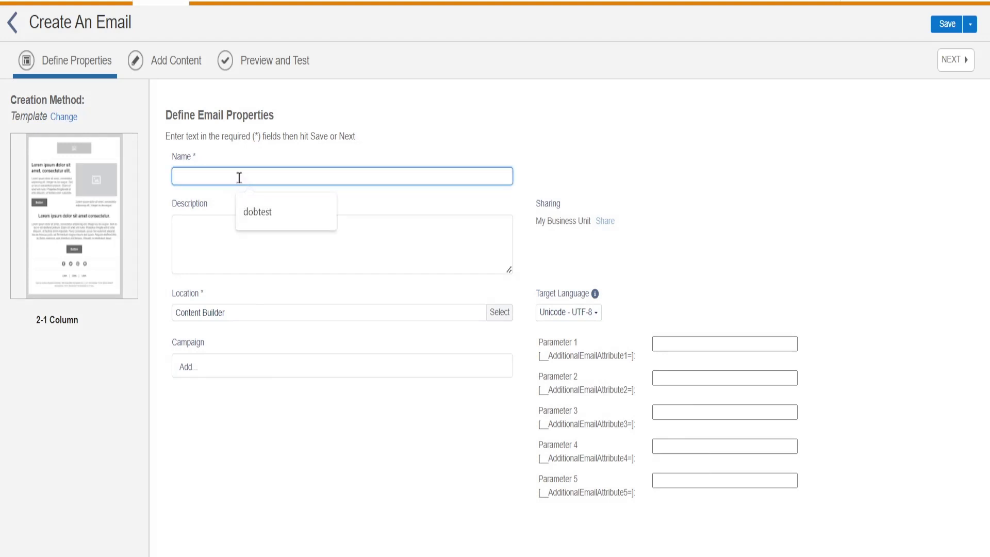
{"action": "type", "text": "dobtest"}
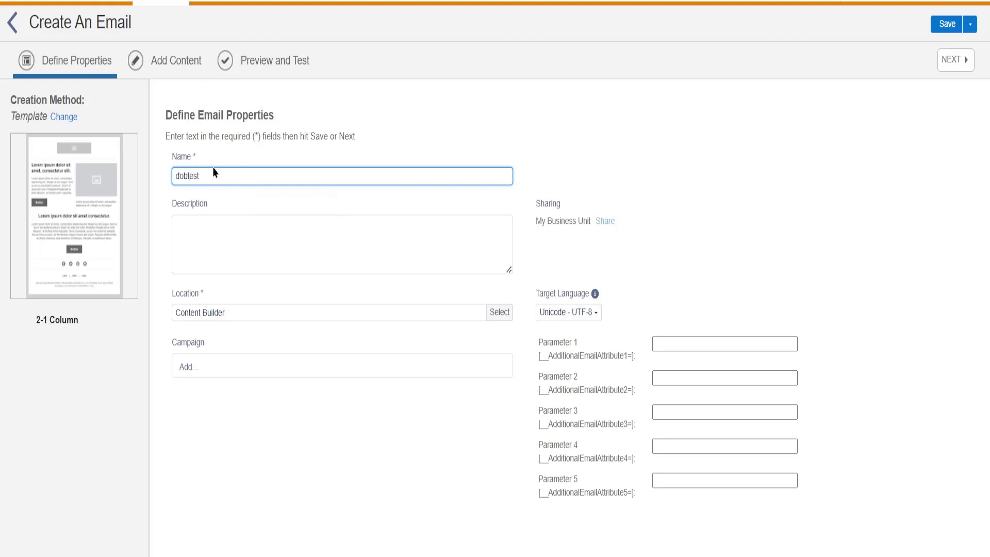
{"action": "left_click", "coordinate": [740, 175]}
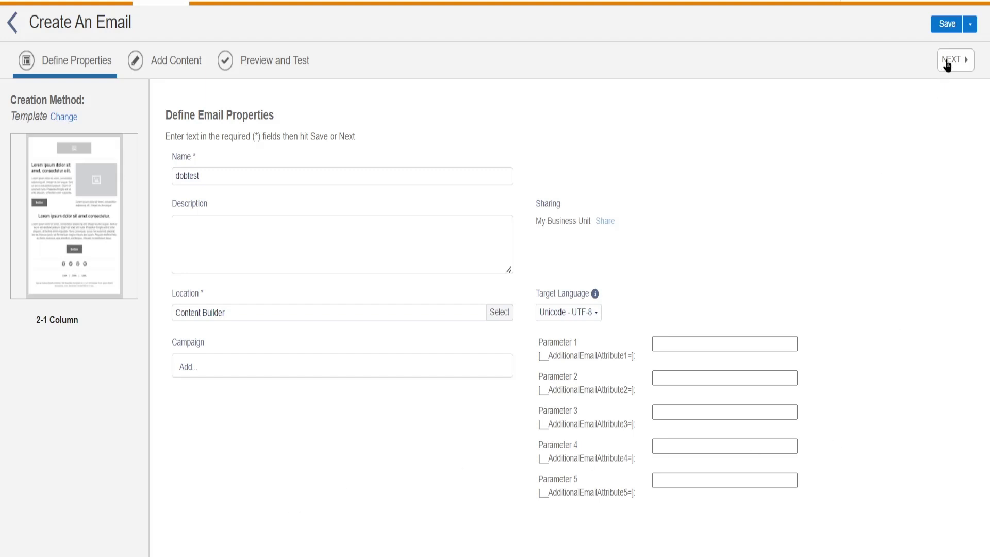
{"action": "left_click", "coordinate": [948, 61]}
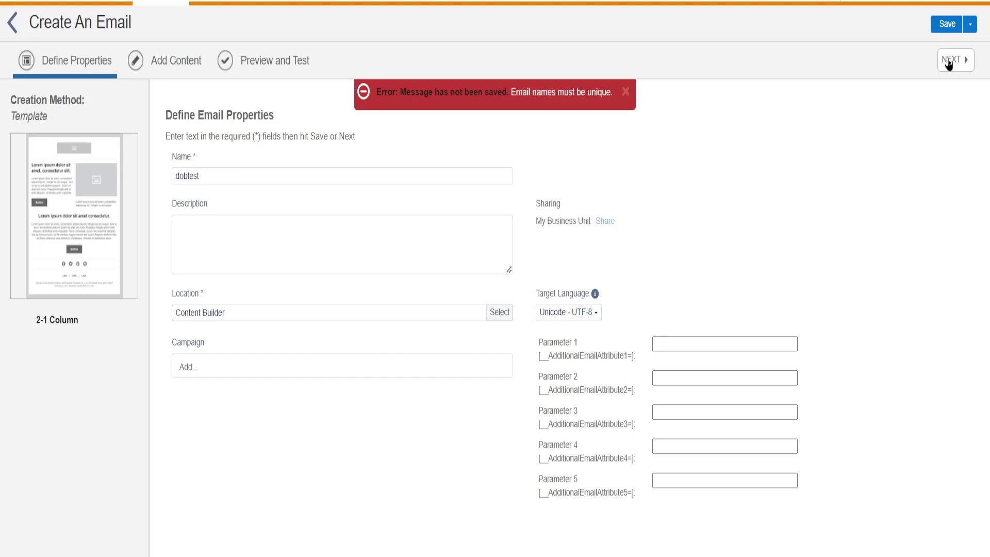
{"action": "left_click", "coordinate": [204, 177]}
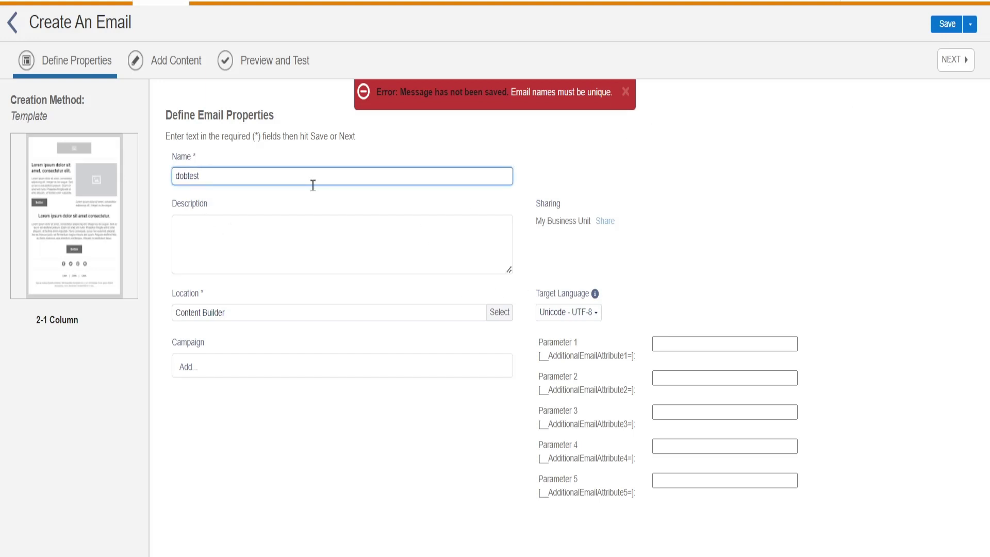
{"action": "type", "text": "00"}
{"action": "left_click", "coordinate": [952, 64]}
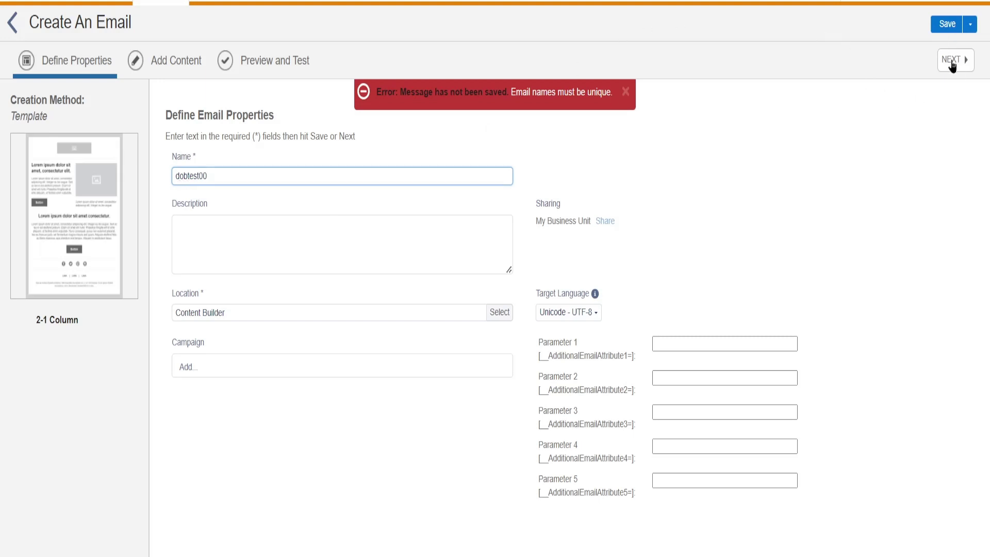
{"action": "left_click", "coordinate": [952, 65]}
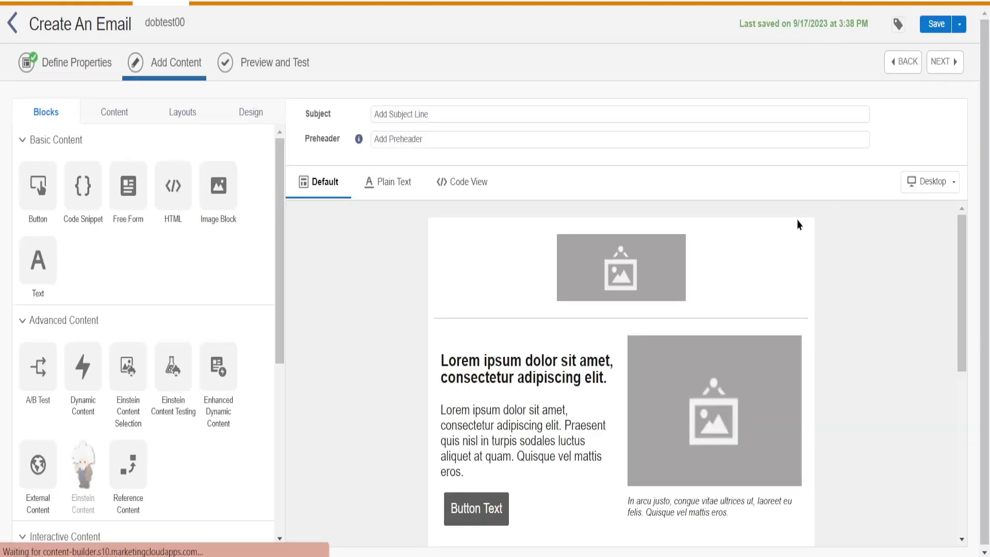
Drop a text block under the header image and type 'Happy BirthDay' over the lorem ipsum.
{"action": "scroll", "coordinate": [394, 477], "scroll_direction": "down", "scroll_amount": 3}
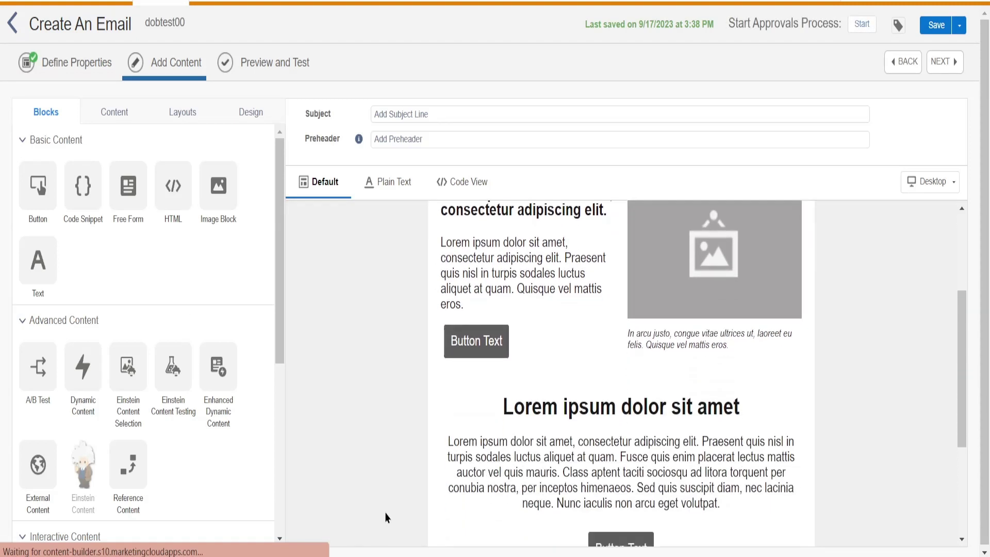
{"action": "scroll", "coordinate": [386, 505], "scroll_direction": "up", "scroll_amount": 3}
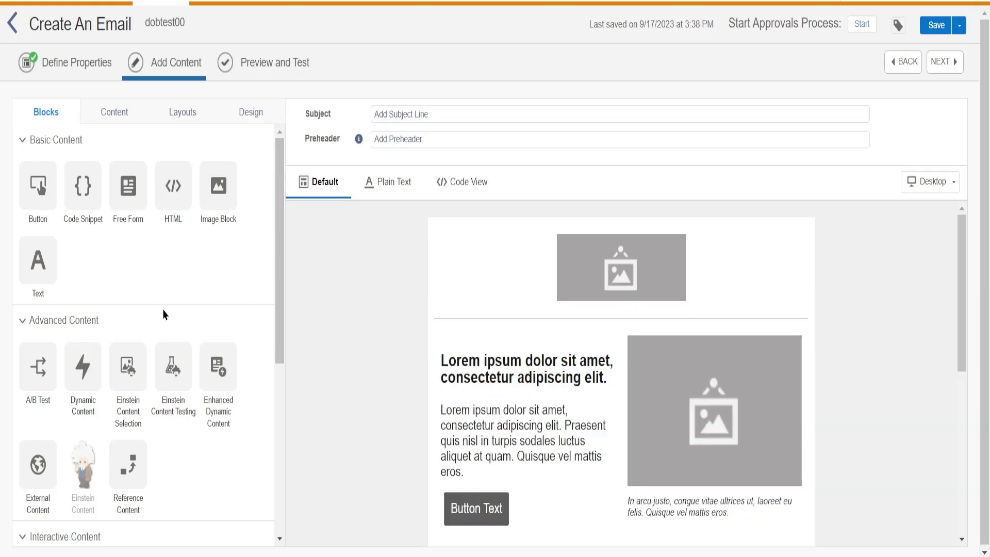
{"action": "left_click_drag", "start_coordinate": [38, 260], "coordinate": [634, 277]}
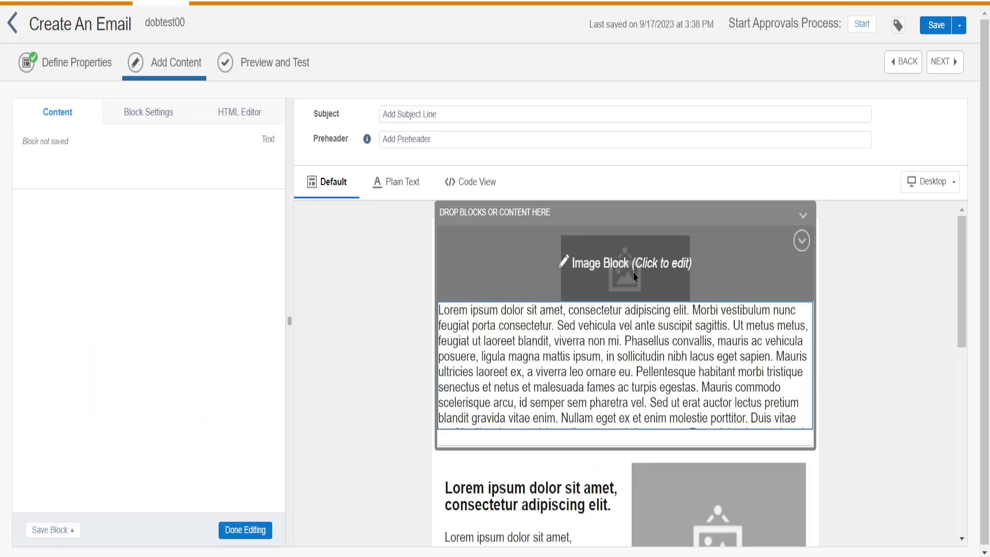
{"action": "left_click", "coordinate": [563, 263]}
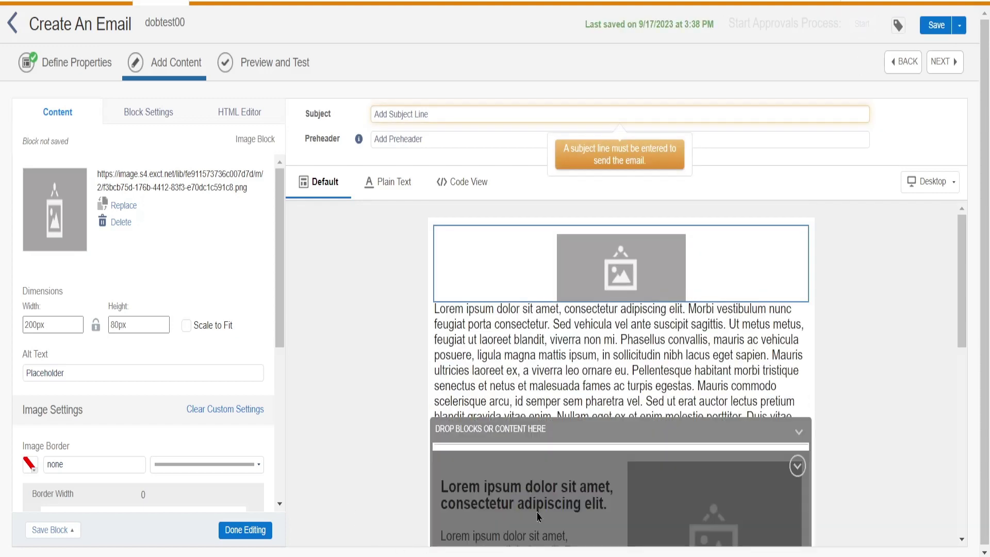
{"action": "left_click", "coordinate": [522, 385]}
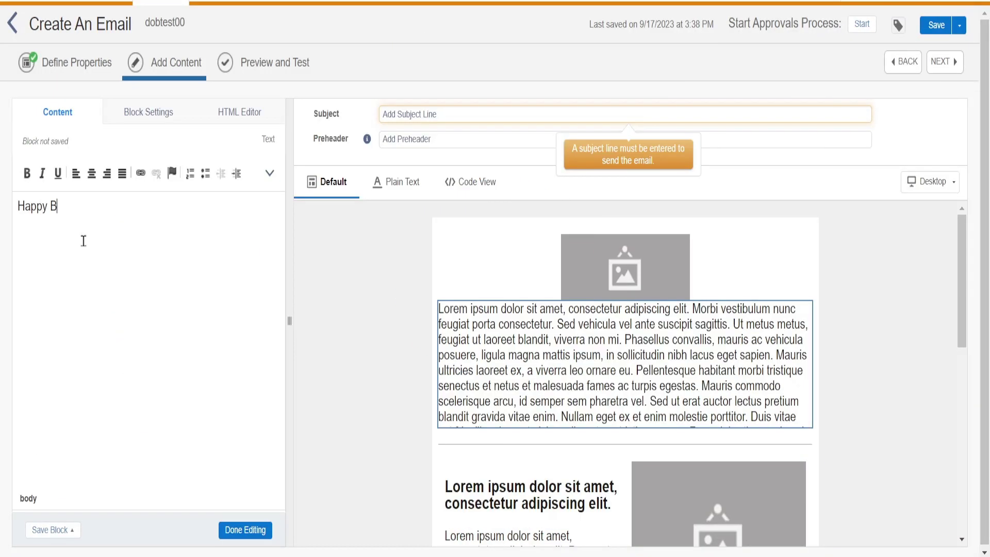
{"action": "type", "text": "irthDa"}
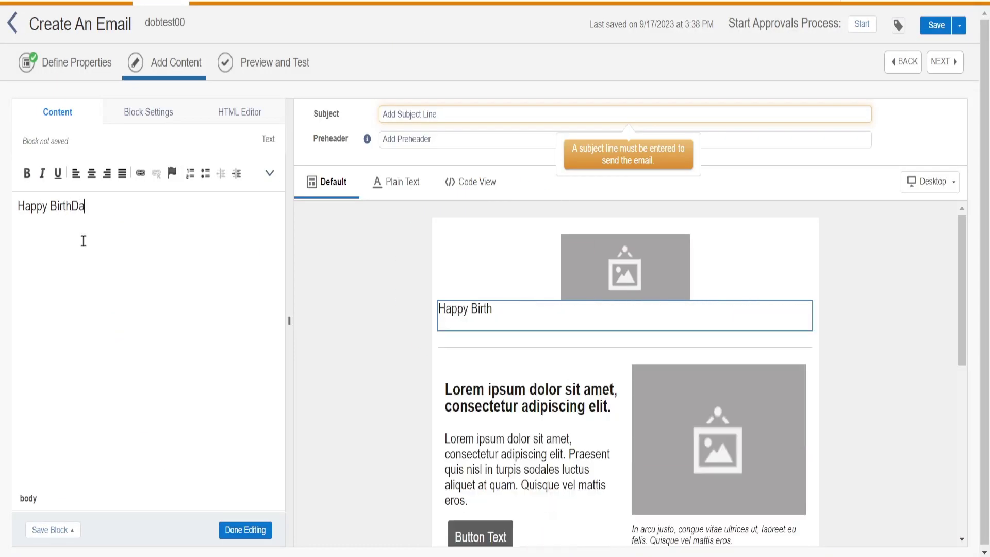
{"action": "type", "text": "y"}
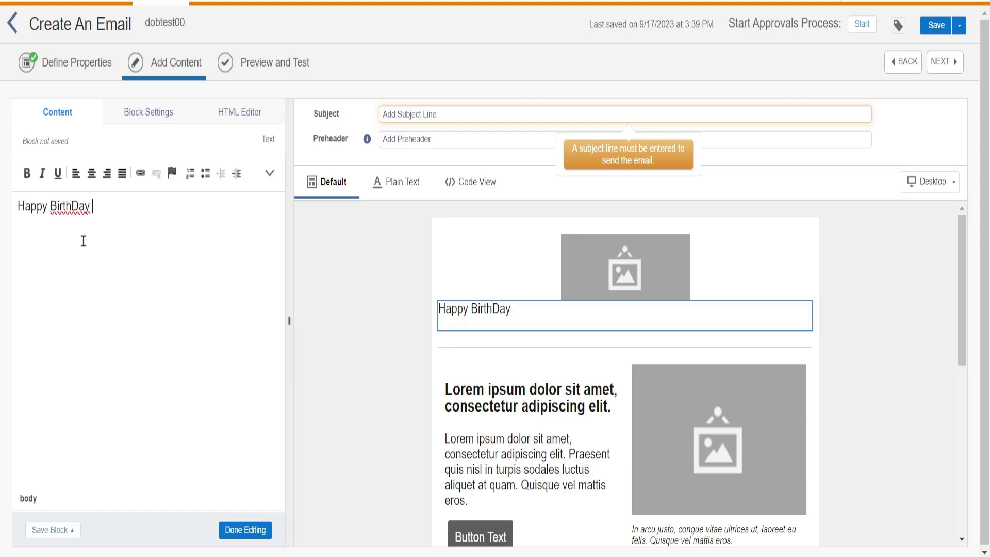
Add a '...... Your coupon code*********' line and a 'First email' line to the birthday text block.
{"action": "type", "text": "...... "}
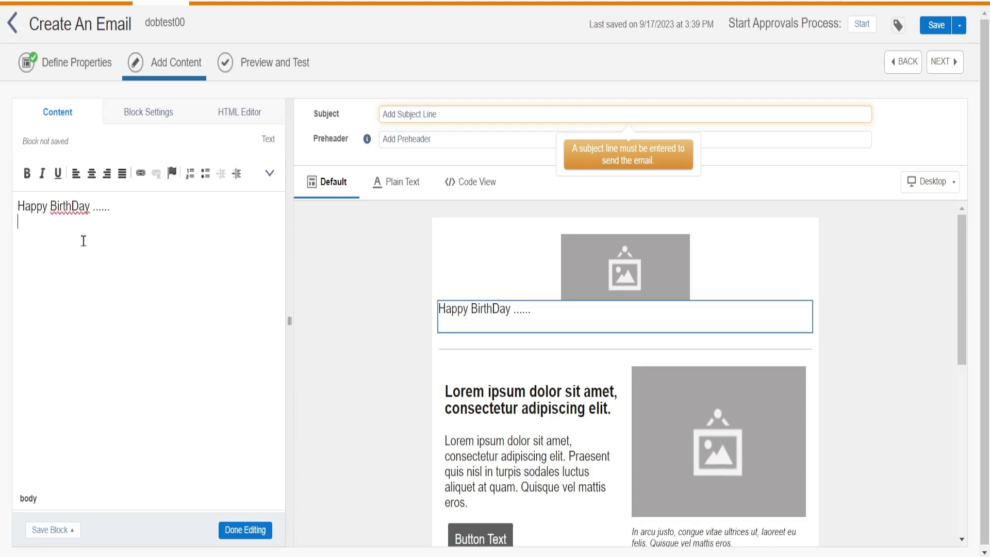
{"action": "type", "text": "Your coupo"}
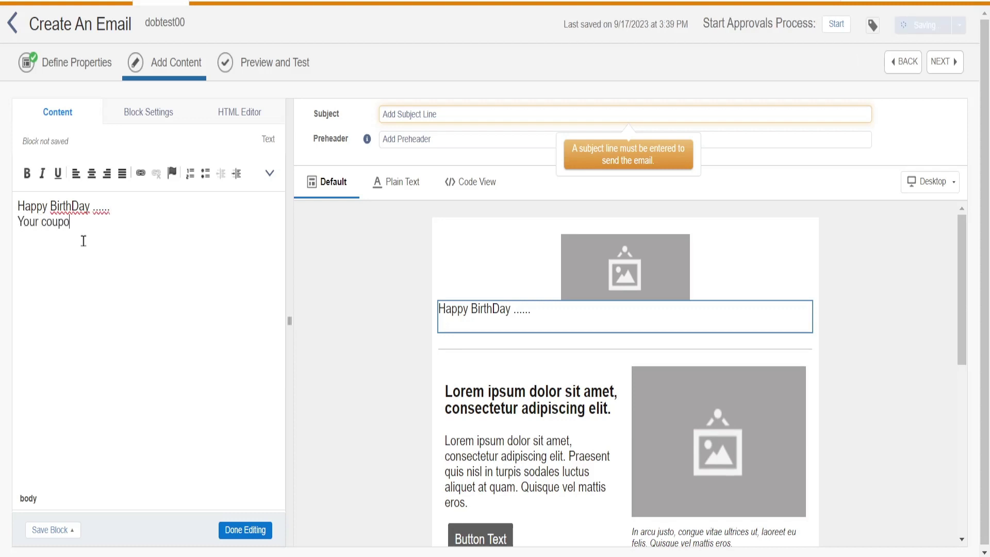
{"action": "type", "text": "n code"}
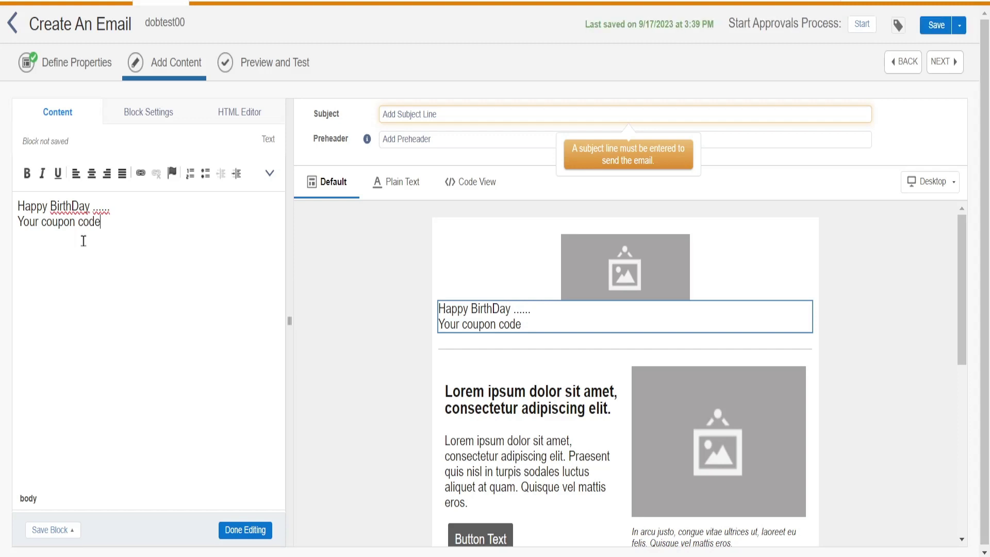
{"action": "type", "text": "*********"}
{"action": "left_click", "coordinate": [246, 530]}
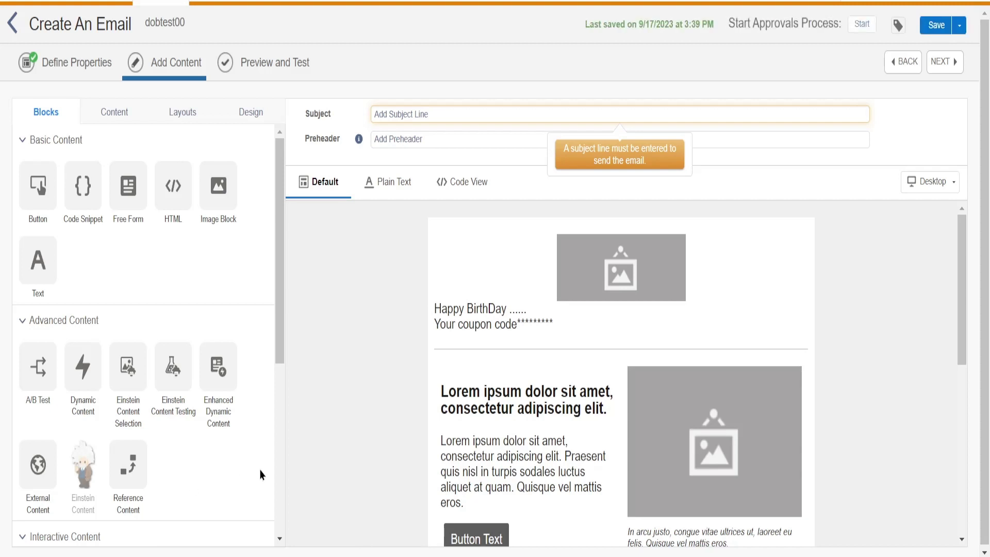
{"action": "left_click", "coordinate": [499, 306]}
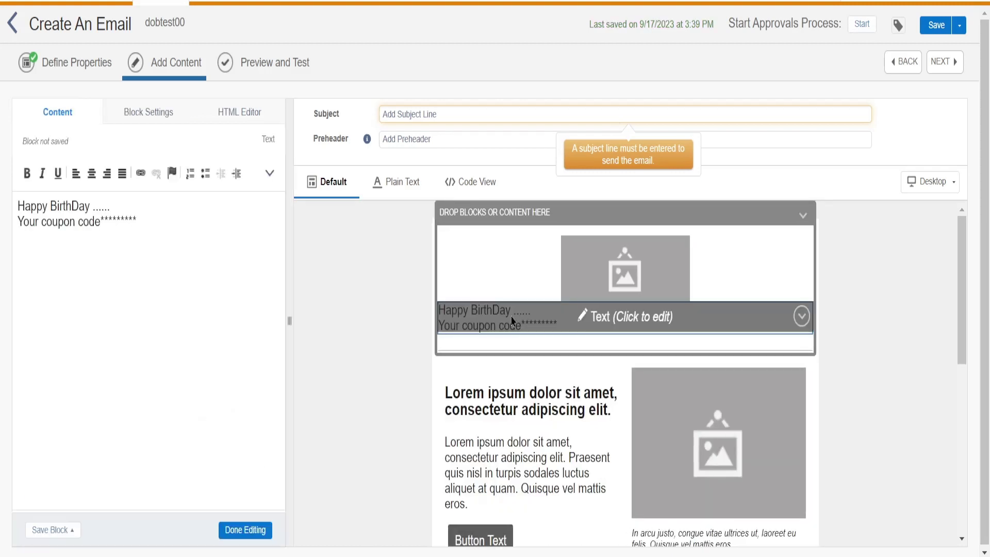
{"action": "left_click", "coordinate": [150, 221]}
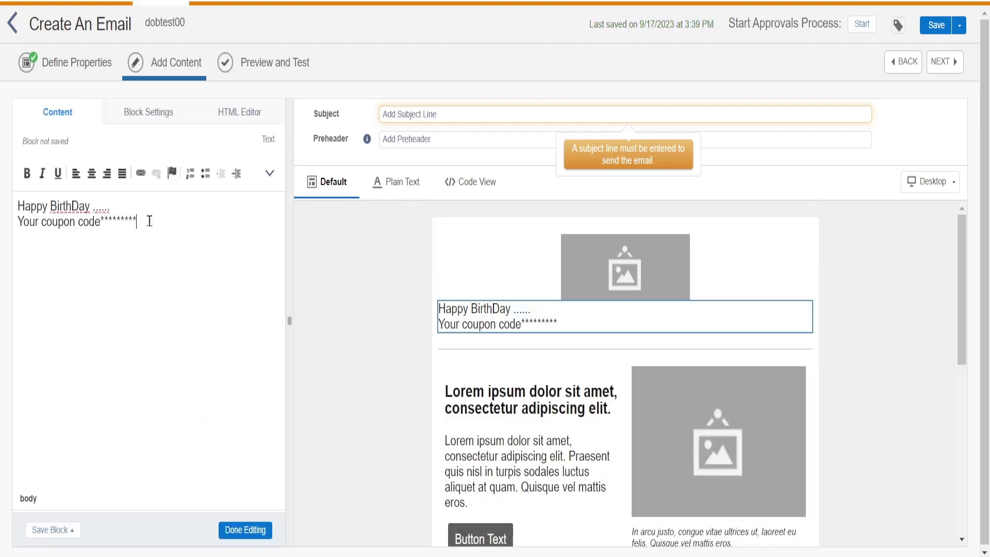
{"action": "key", "text": "Return"}
{"action": "type", "text": "F"}
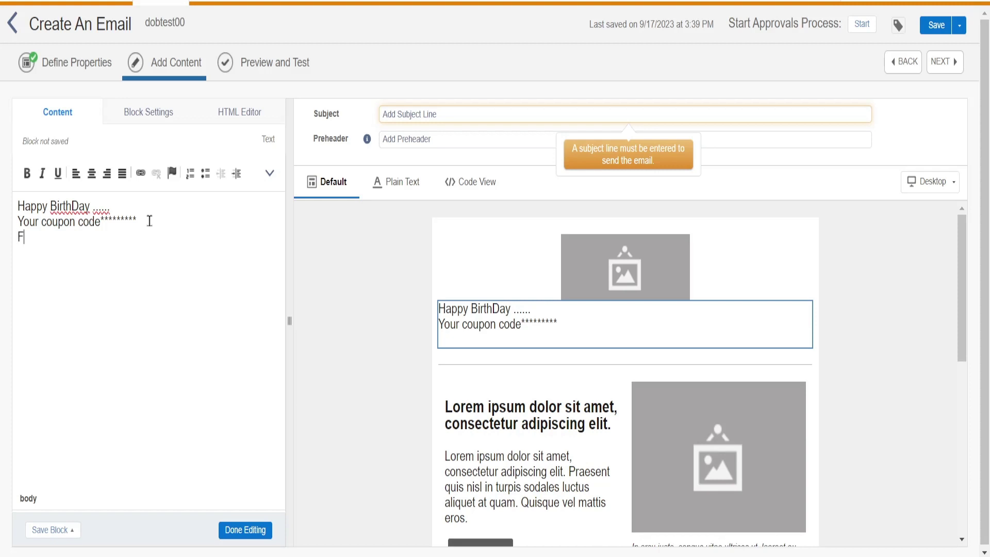
{"action": "type", "text": "irst email"}
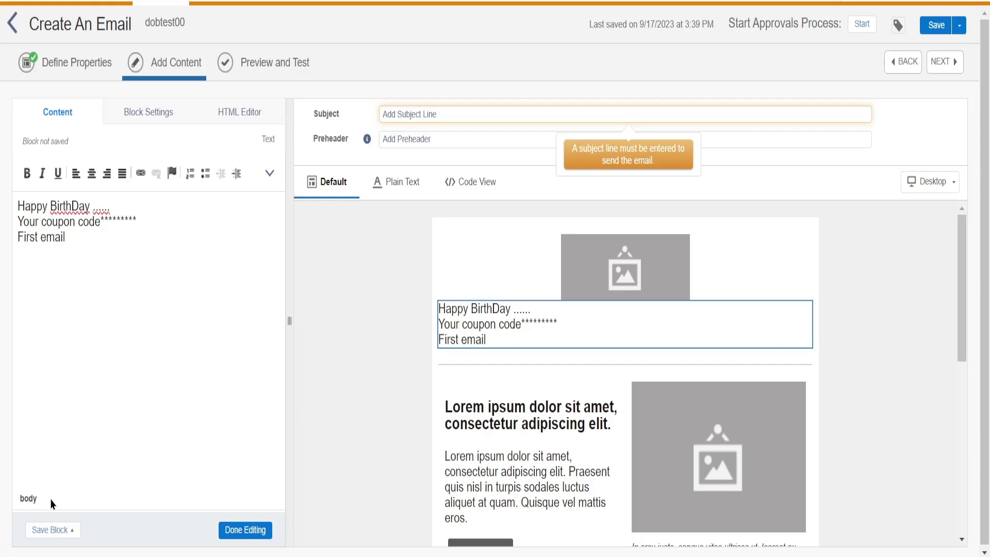
{"action": "left_click", "coordinate": [241, 531]}
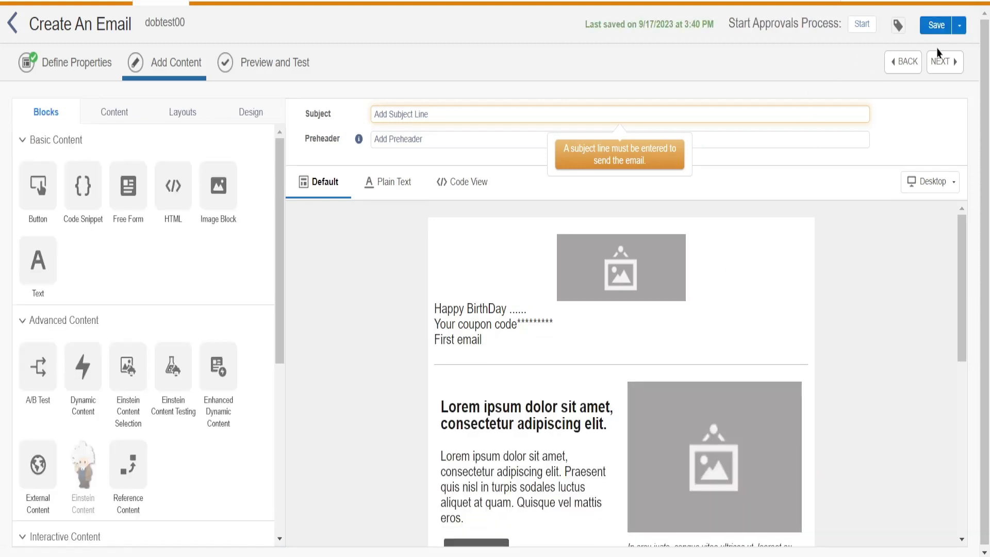
Save the dobtest00 email and set its subject line to dobFirstEmail.
{"action": "left_click", "coordinate": [935, 28]}
{"action": "left_click", "coordinate": [436, 118]}
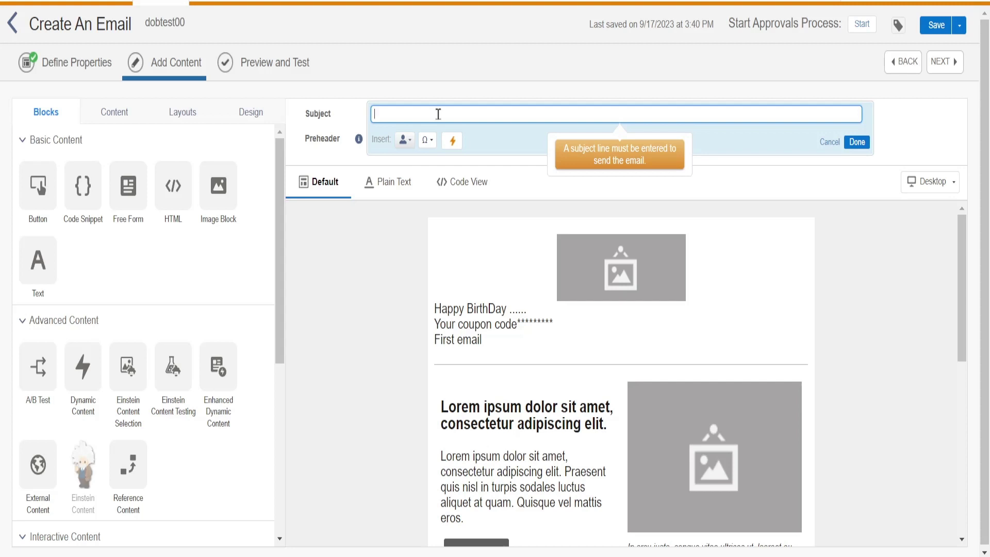
{"action": "type", "text": "dobFirstEmail"}
{"action": "left_click", "coordinate": [936, 31]}
Save the dobFirstEmail subject and open the dobtest00 email's details from Content Builder.
{"action": "left_click", "coordinate": [935, 31]}
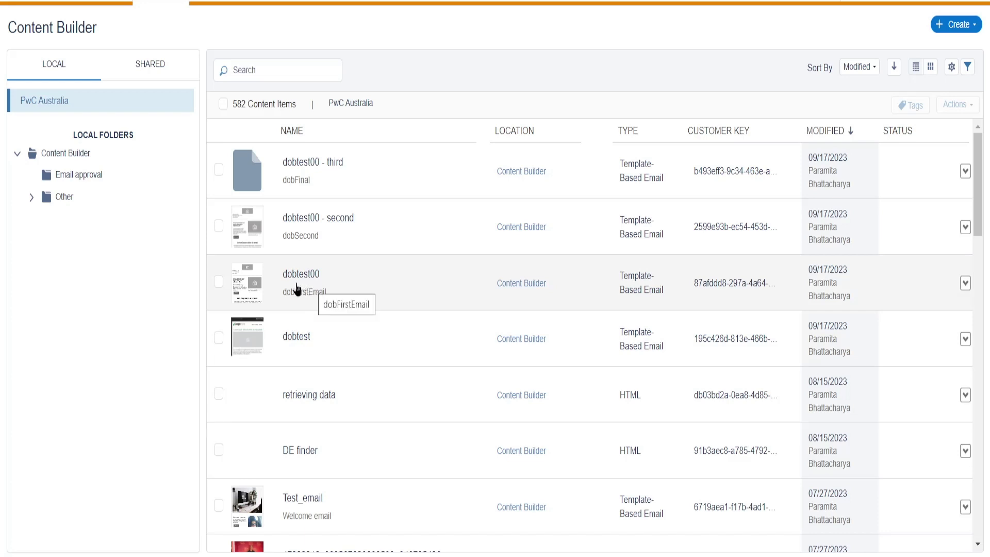
{"action": "mouse_move", "coordinate": [297, 290]}
{"action": "left_mouse_down"}
{"action": "mouse_move", "coordinate": [311, 228]}
{"action": "mouse_move", "coordinate": [291, 172]}
{"action": "mouse_move", "coordinate": [290, 299]}
{"action": "left_mouse_up"}
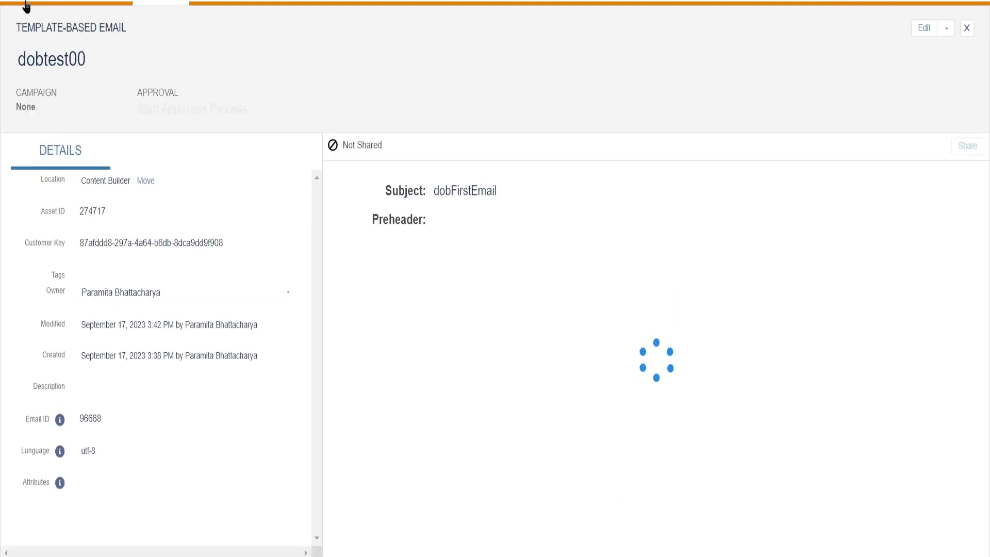
Open the dobparu journey in Journey Builder and check that the Parudob automation is Paused.
{"action": "mouse_move", "coordinate": [26, 2]}
{"action": "mouse_move", "coordinate": [360, 101]}
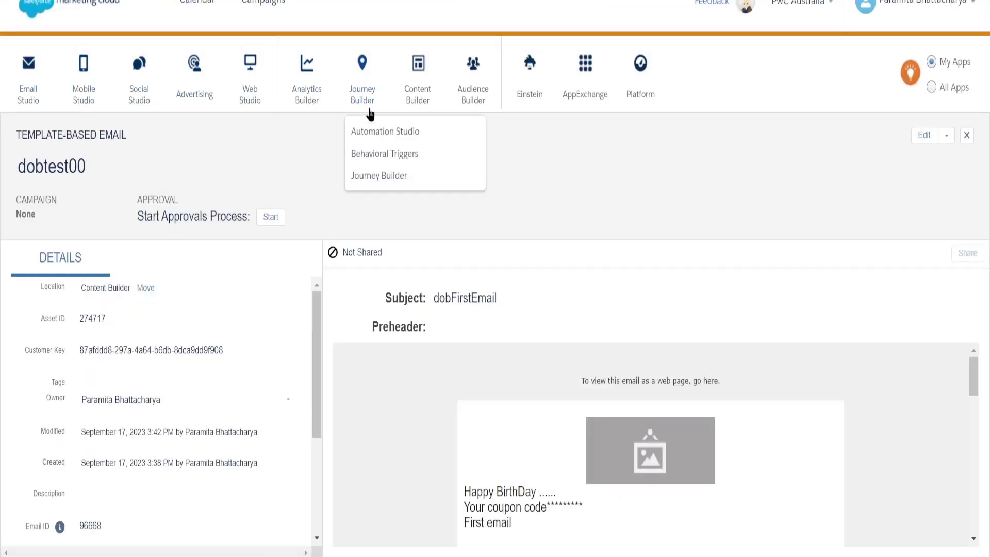
{"action": "left_click", "coordinate": [372, 176]}
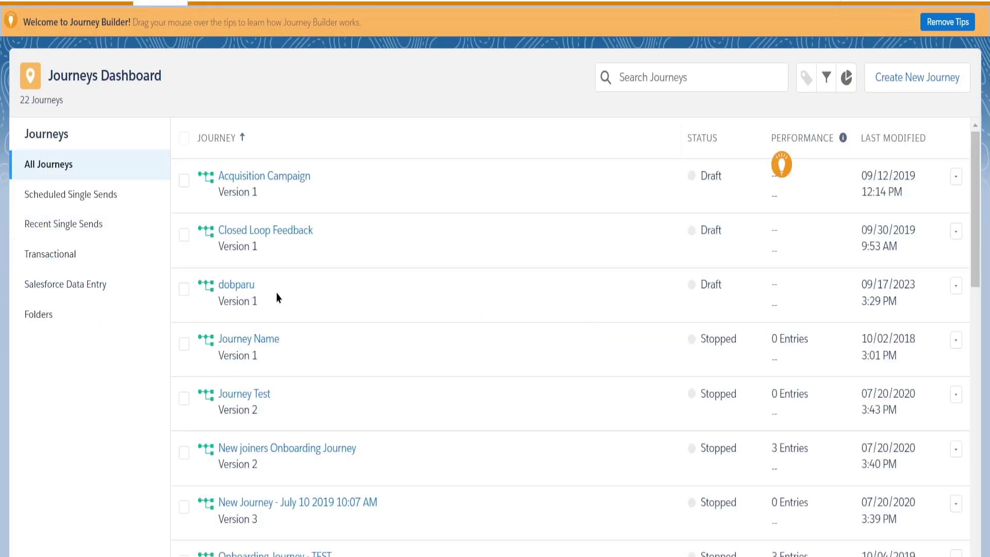
{"action": "left_click", "coordinate": [245, 292]}
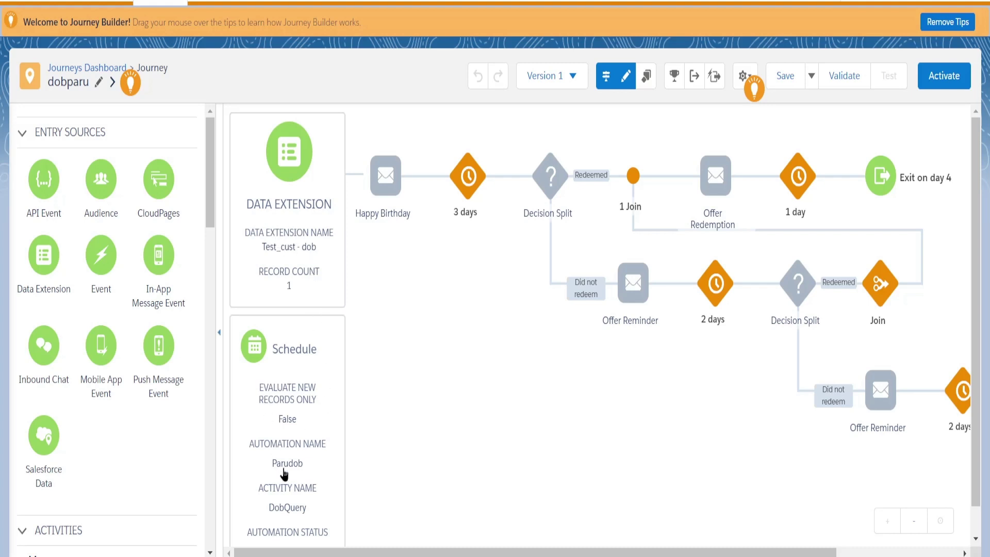
{"action": "scroll", "coordinate": [283, 471], "scroll_direction": "down", "scroll_amount": 1}
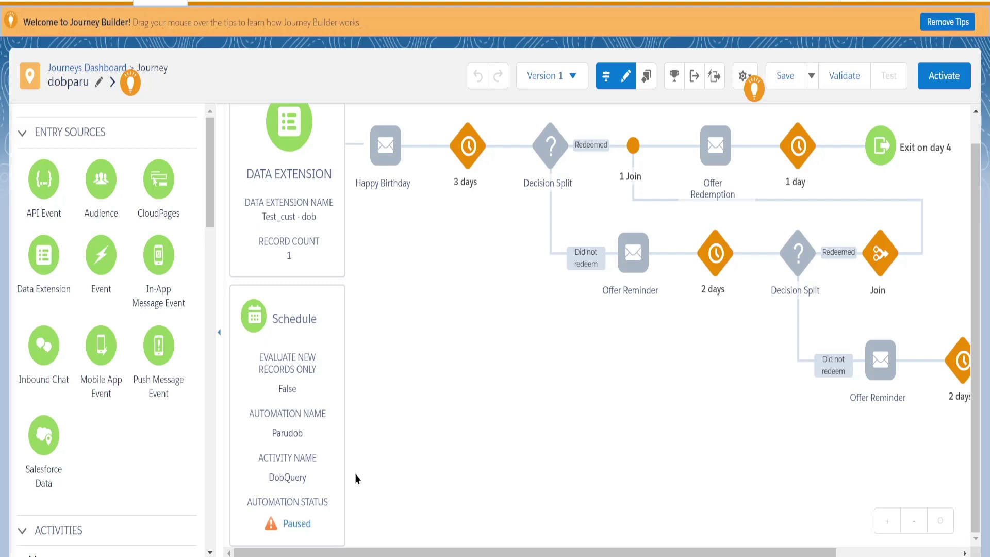
{"action": "scroll", "coordinate": [349, 431], "scroll_direction": "up", "scroll_amount": 1}
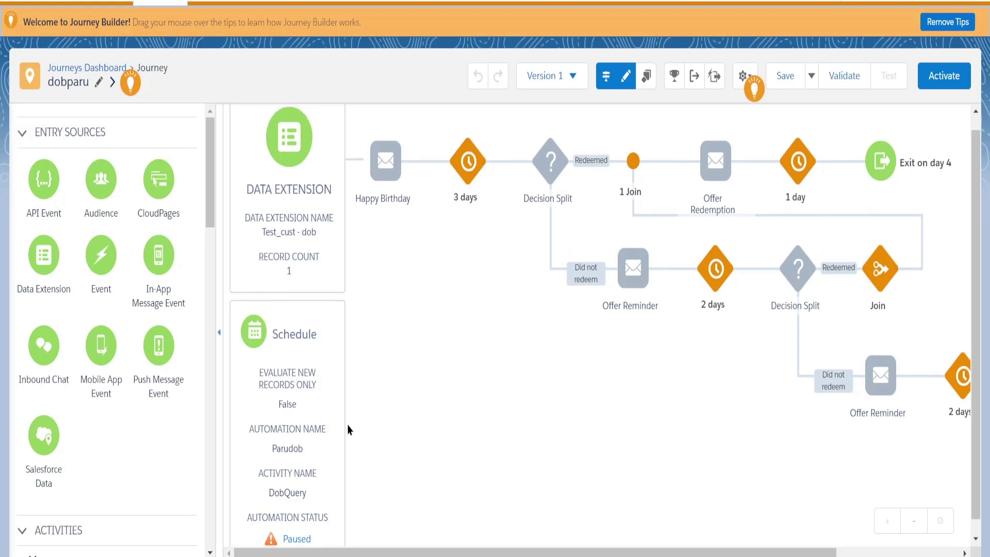
Assign the dobtest00 email (subject dobFirstEmail) to the Happy Birthday email activity.
{"action": "mouse_move", "coordinate": [388, 181]}
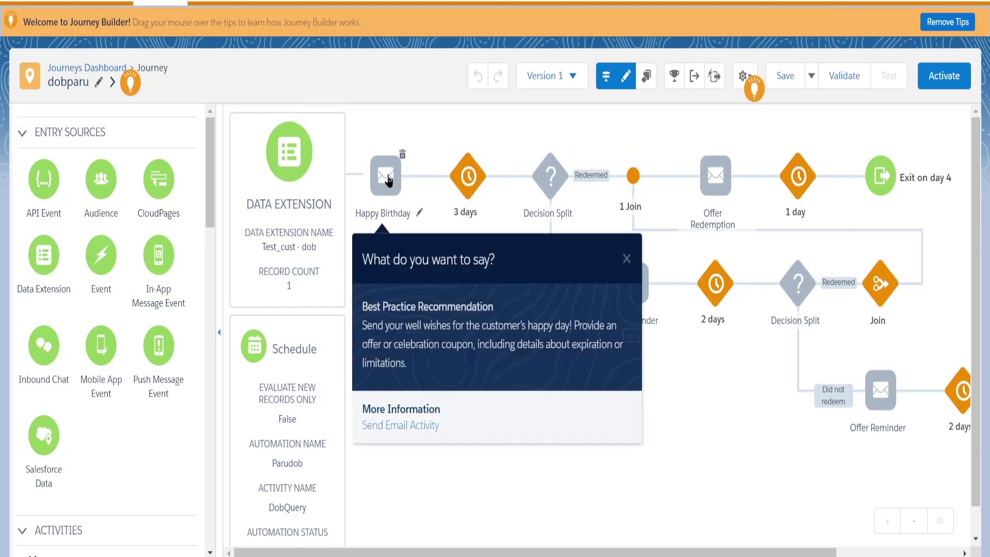
{"action": "left_click", "coordinate": [388, 178]}
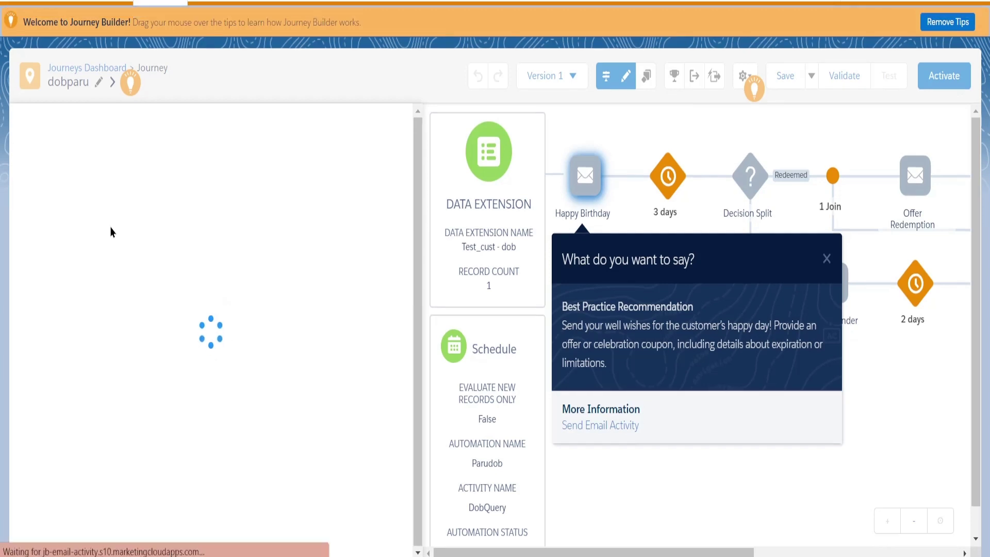
{"action": "left_click", "coordinate": [827, 259]}
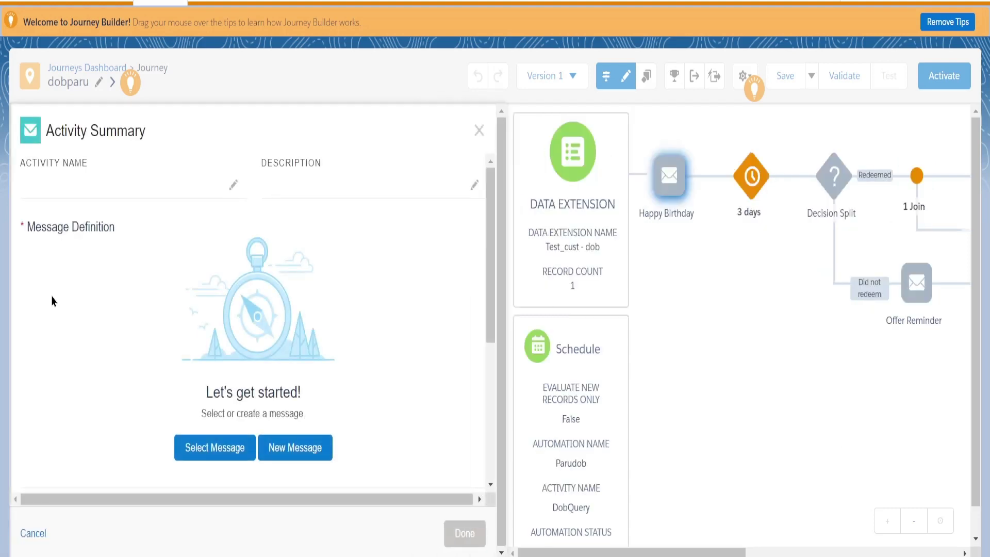
{"action": "left_click", "coordinate": [216, 462]}
{"action": "left_click", "coordinate": [218, 458]}
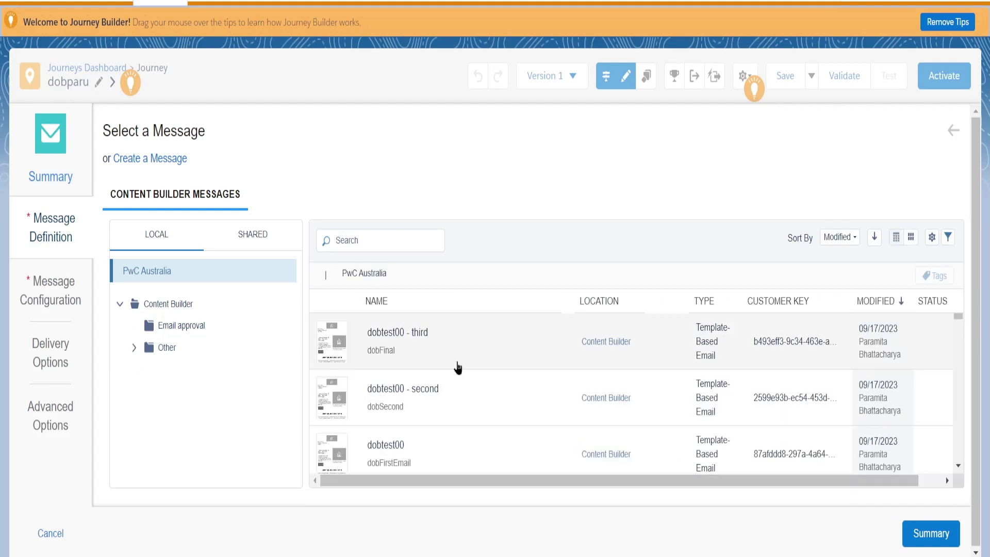
{"action": "scroll", "coordinate": [454, 369], "scroll_direction": "down", "scroll_amount": 2}
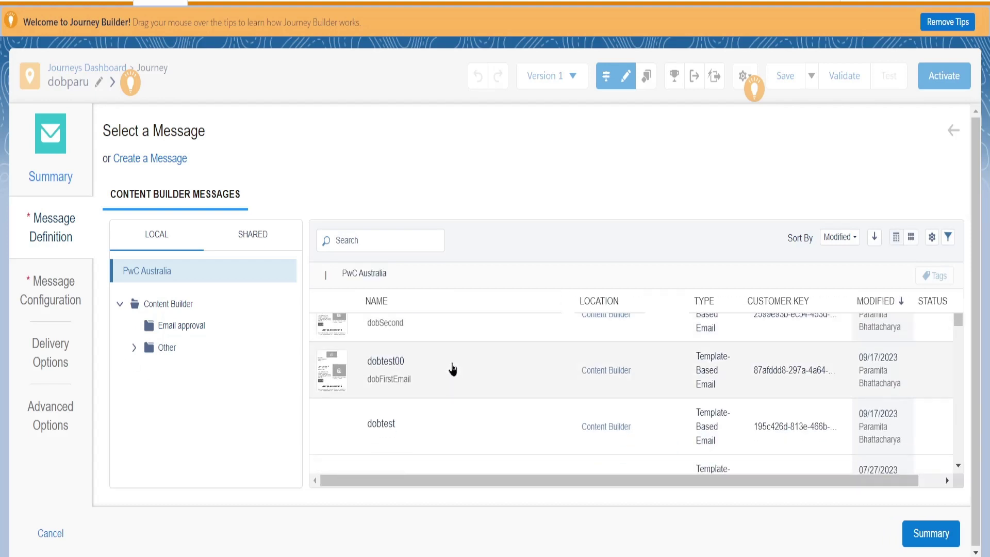
{"action": "left_click", "coordinate": [394, 380]}
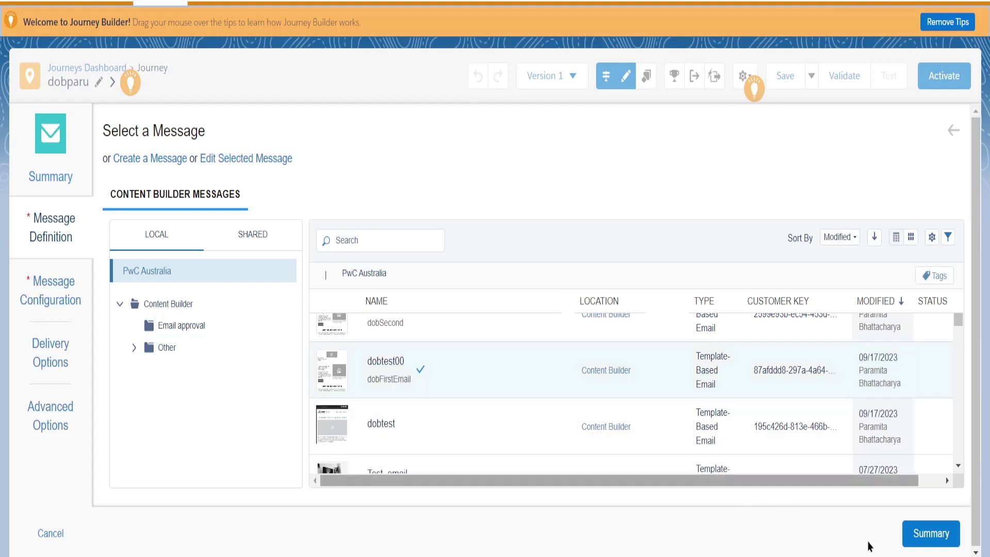
{"action": "left_click", "coordinate": [935, 536]}
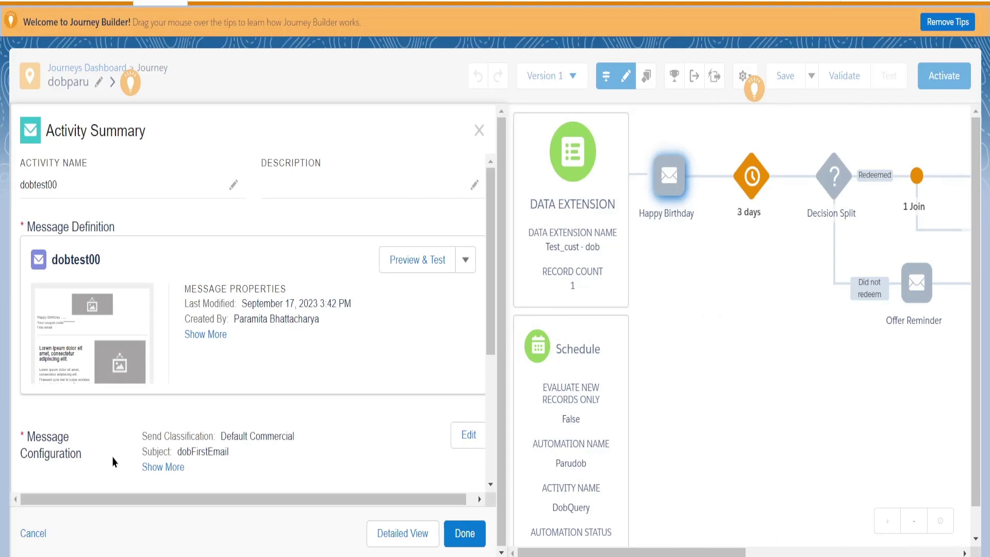
Review the activity's Delivery and Advanced Options in the summary and confirm it.
{"action": "scroll", "coordinate": [83, 475], "scroll_direction": "down", "scroll_amount": 2}
{"action": "scroll", "coordinate": [82, 475], "scroll_direction": "down", "scroll_amount": 3}
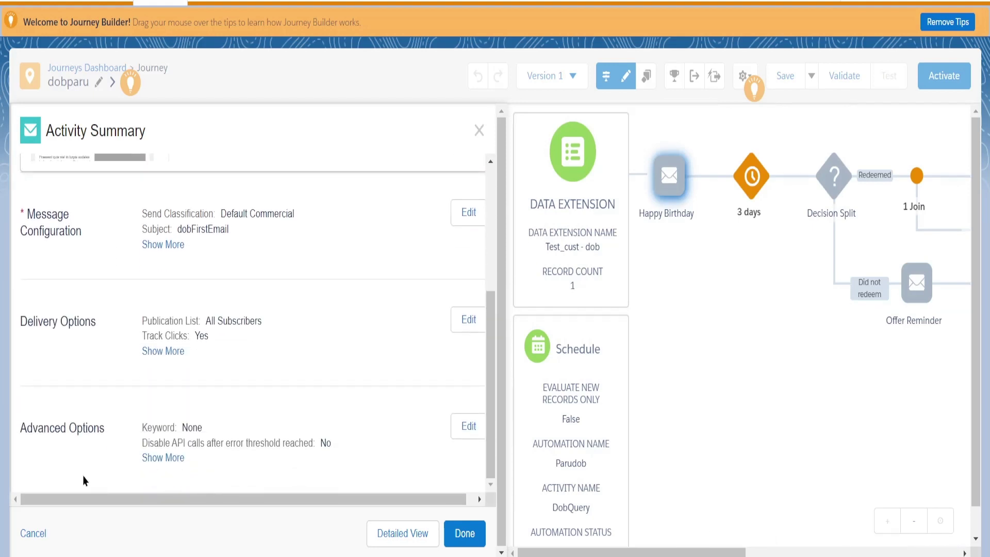
{"action": "scroll", "coordinate": [83, 475], "scroll_direction": "up", "scroll_amount": 1}
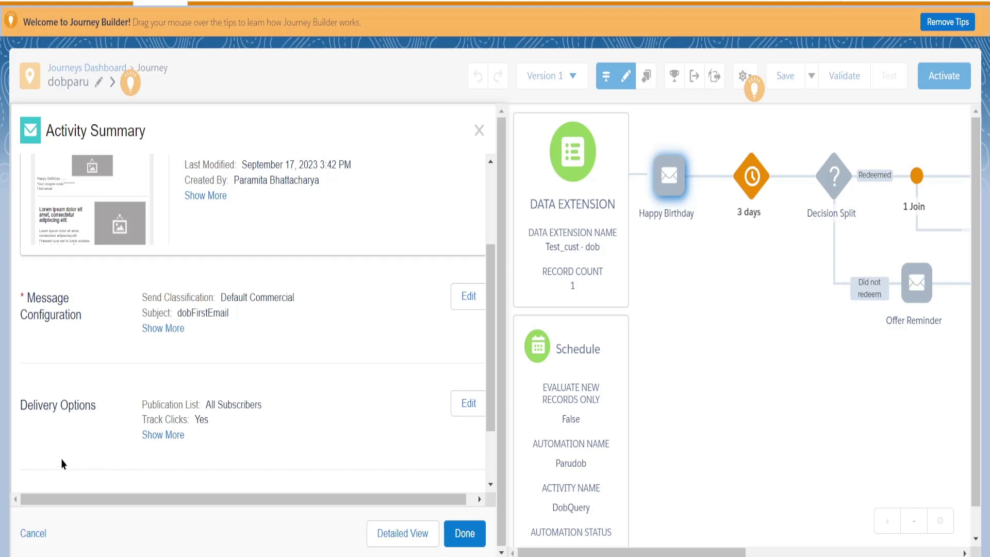
{"action": "scroll", "coordinate": [62, 464], "scroll_direction": "down", "scroll_amount": 2}
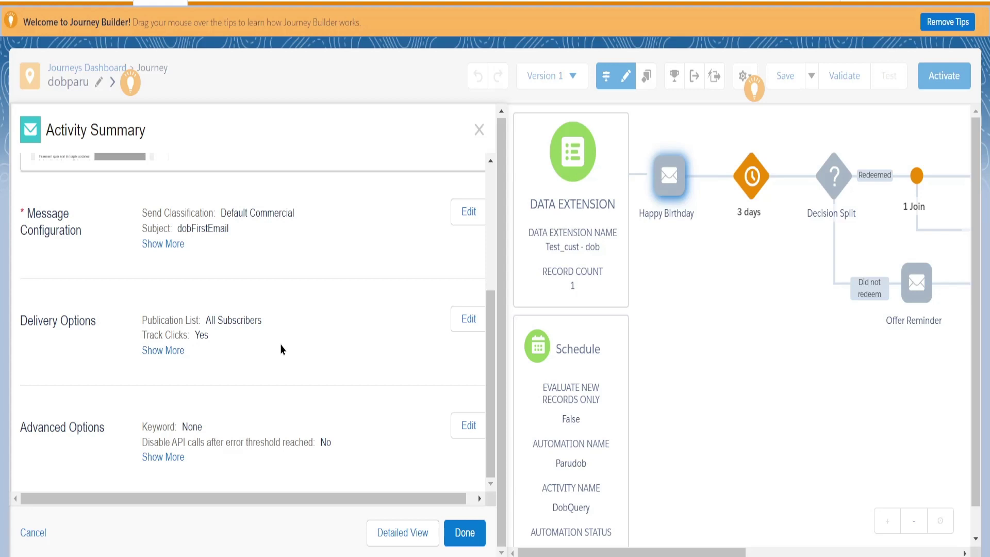
{"action": "left_click", "coordinate": [467, 535]}
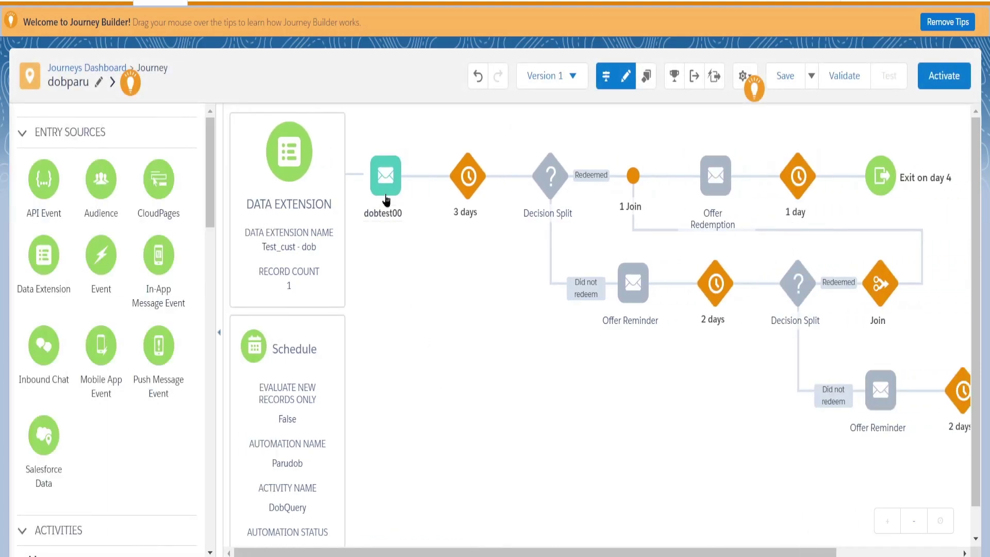
Assign the dobtest00 - second email to the first Offer Reminder activity.
{"action": "mouse_move", "coordinate": [388, 179]}
{"action": "mouse_move", "coordinate": [633, 288]}
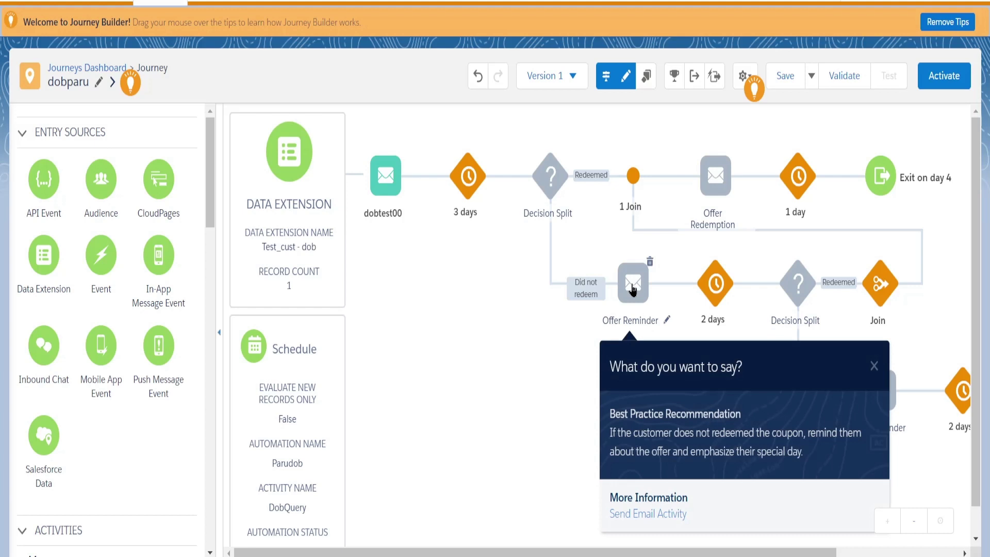
{"action": "left_click", "coordinate": [633, 288]}
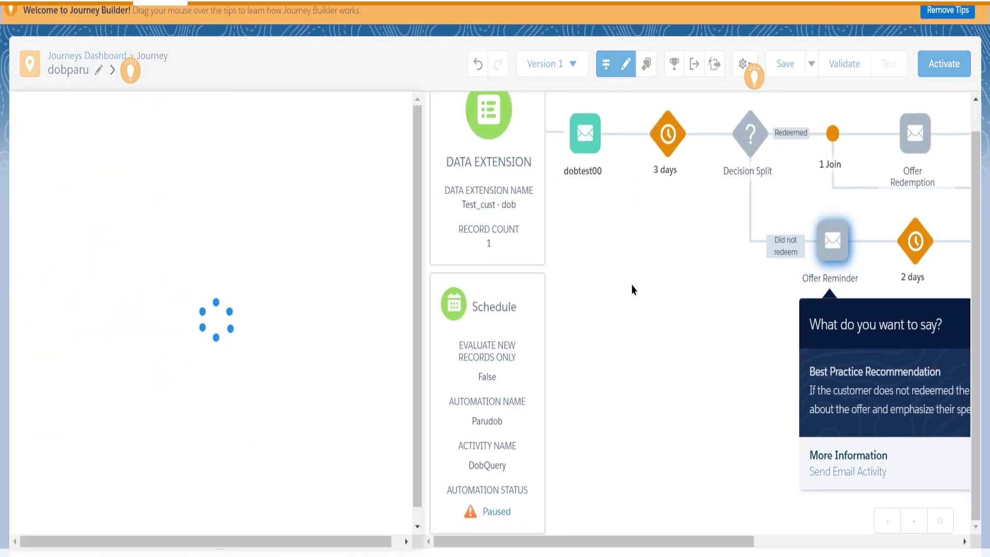
{"action": "left_click", "coordinate": [209, 445]}
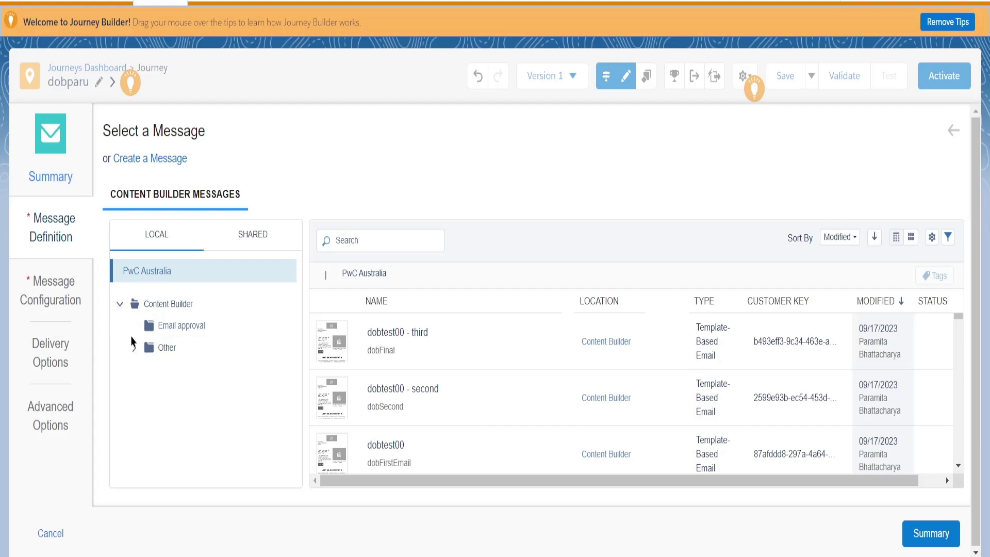
{"action": "left_click", "coordinate": [120, 305]}
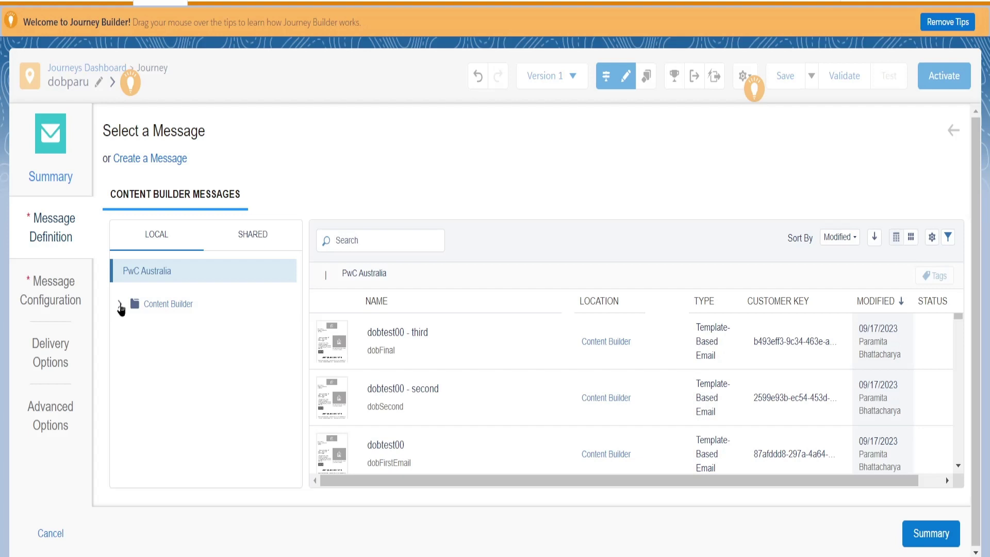
{"action": "left_click", "coordinate": [120, 305]}
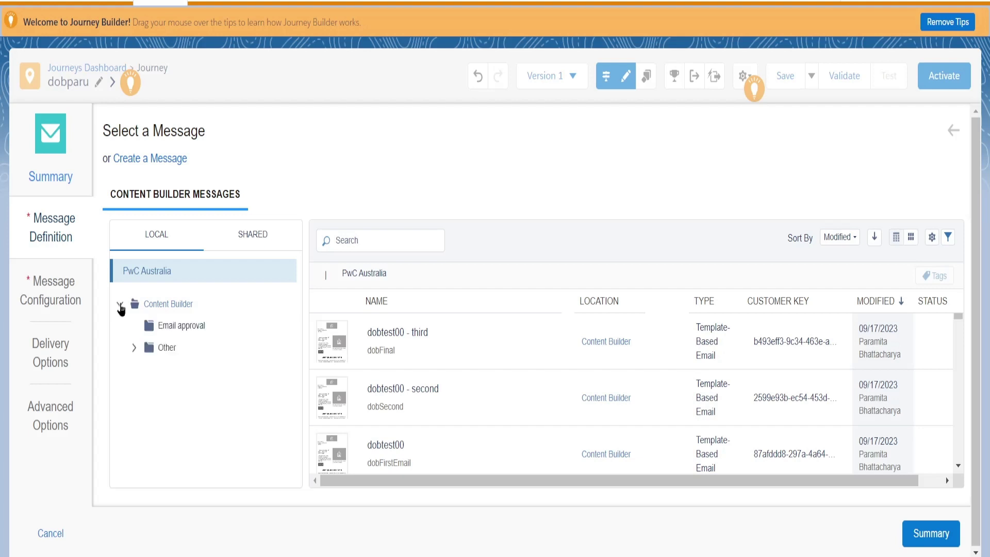
{"action": "left_click", "coordinate": [135, 349]}
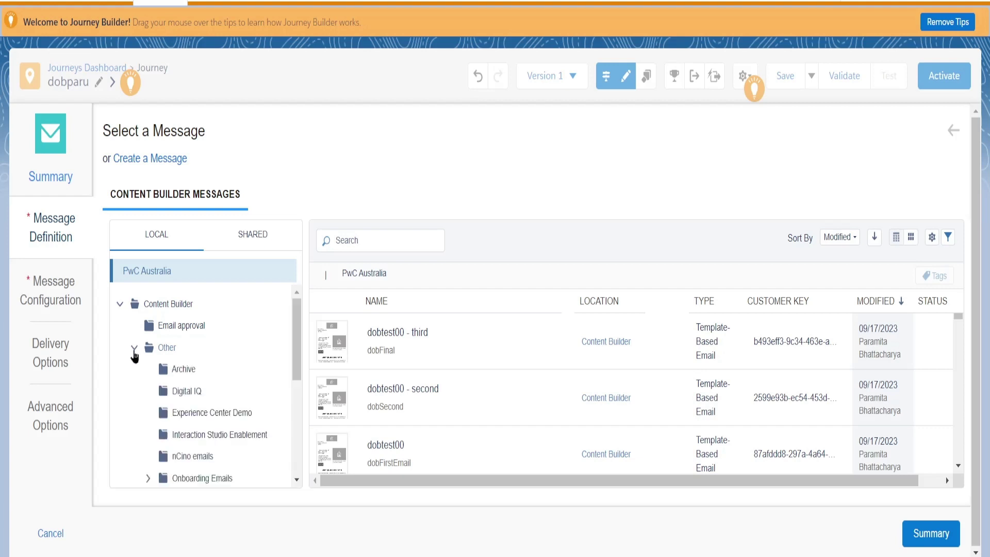
{"action": "left_click", "coordinate": [134, 351]}
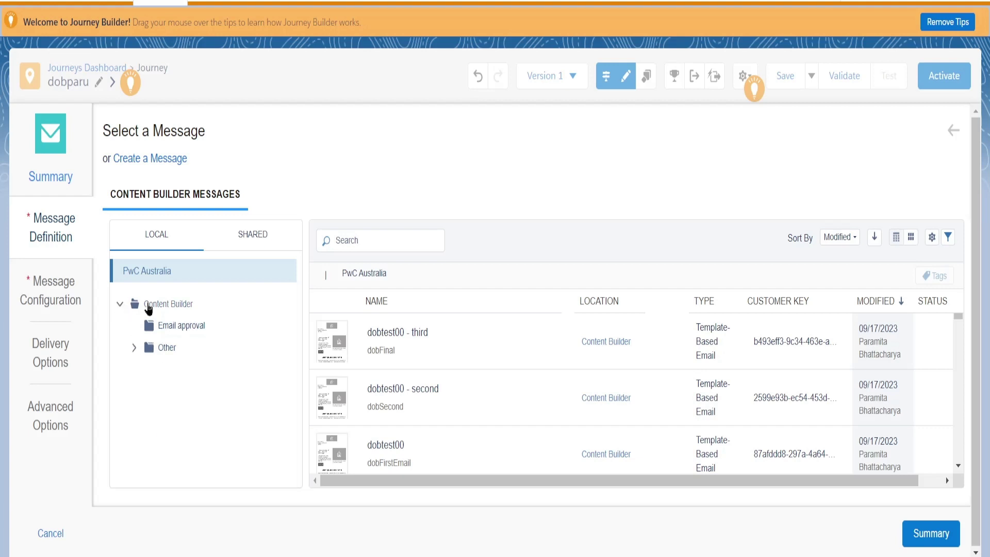
{"action": "left_click", "coordinate": [149, 307]}
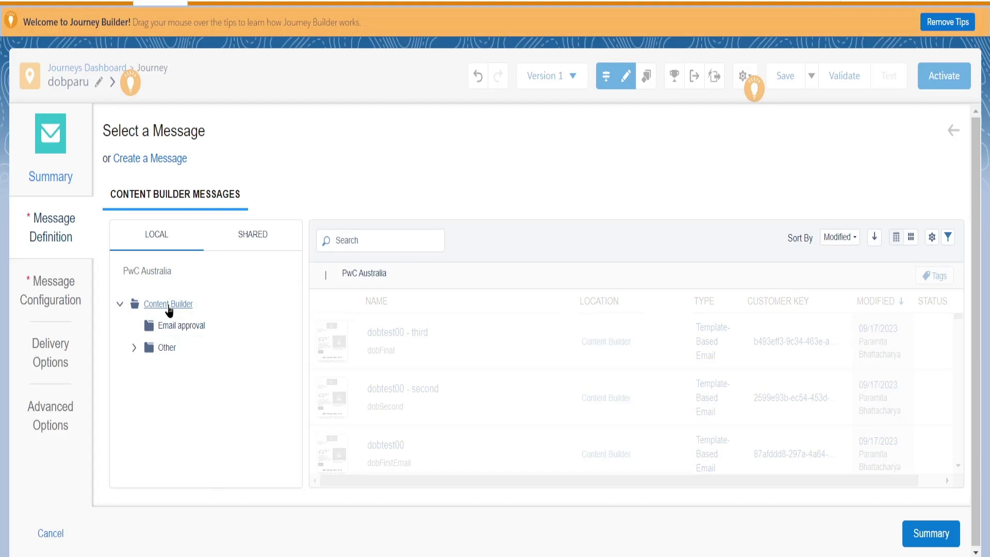
{"action": "scroll", "coordinate": [470, 435], "scroll_direction": "down", "scroll_amount": 3}
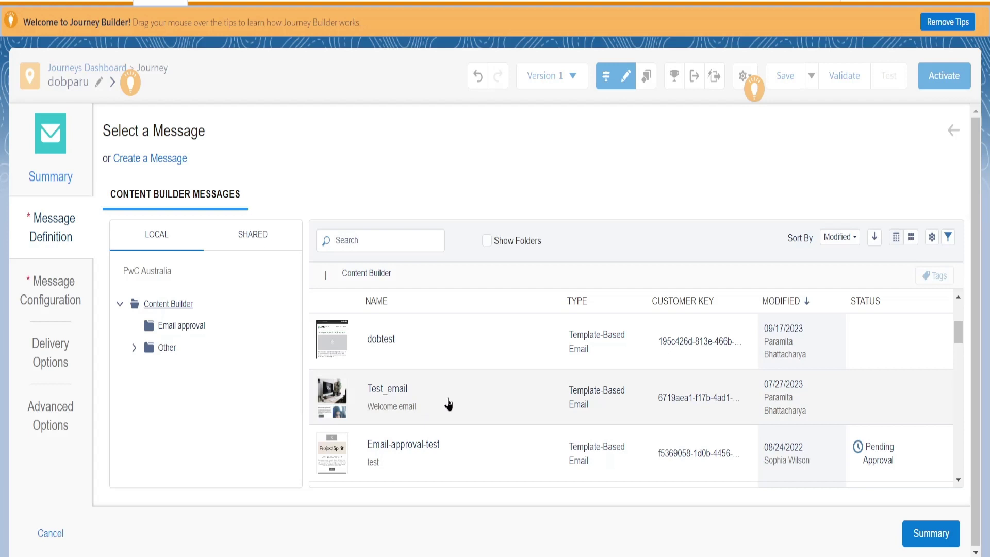
{"action": "scroll", "coordinate": [447, 402], "scroll_direction": "up", "scroll_amount": 3}
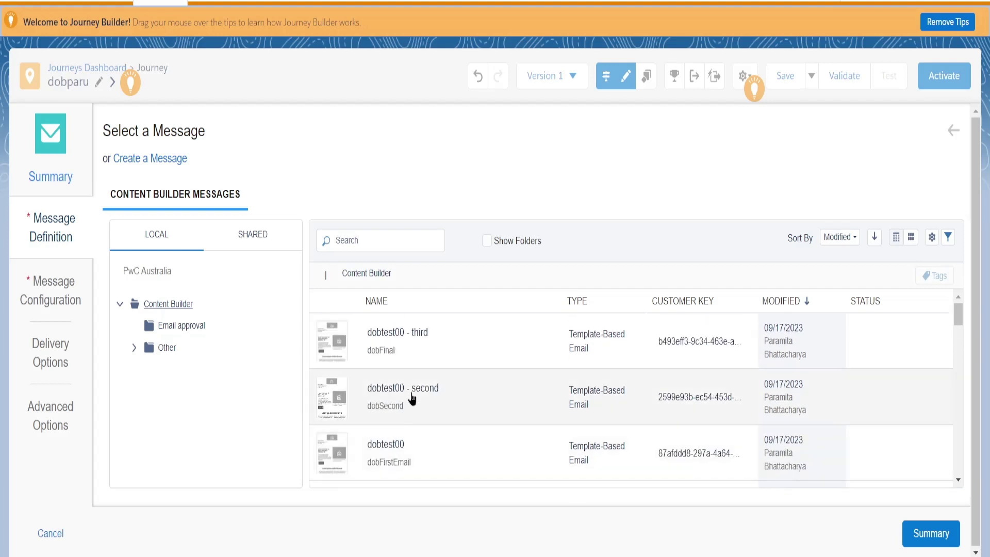
{"action": "left_click", "coordinate": [413, 395]}
{"action": "left_click", "coordinate": [930, 533]}
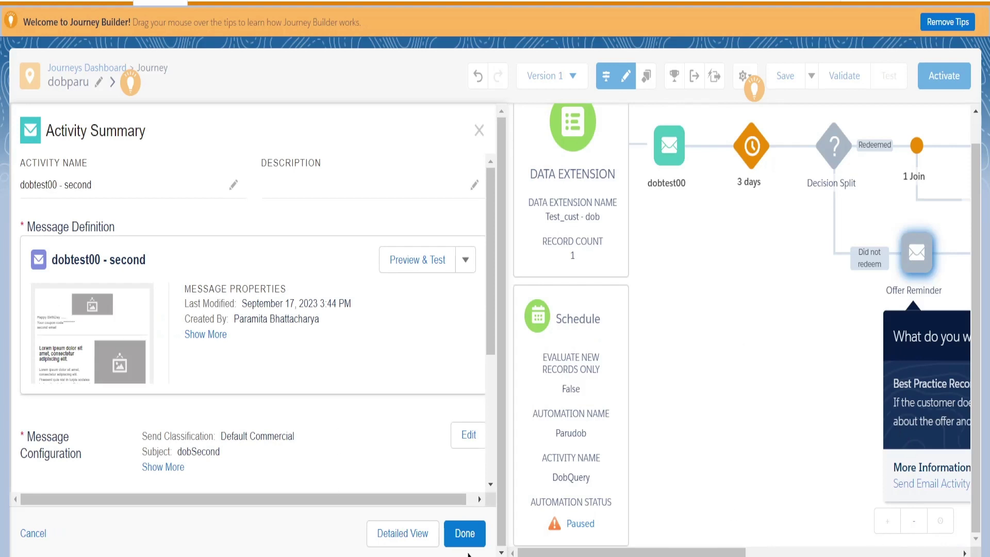
{"action": "left_click", "coordinate": [464, 534]}
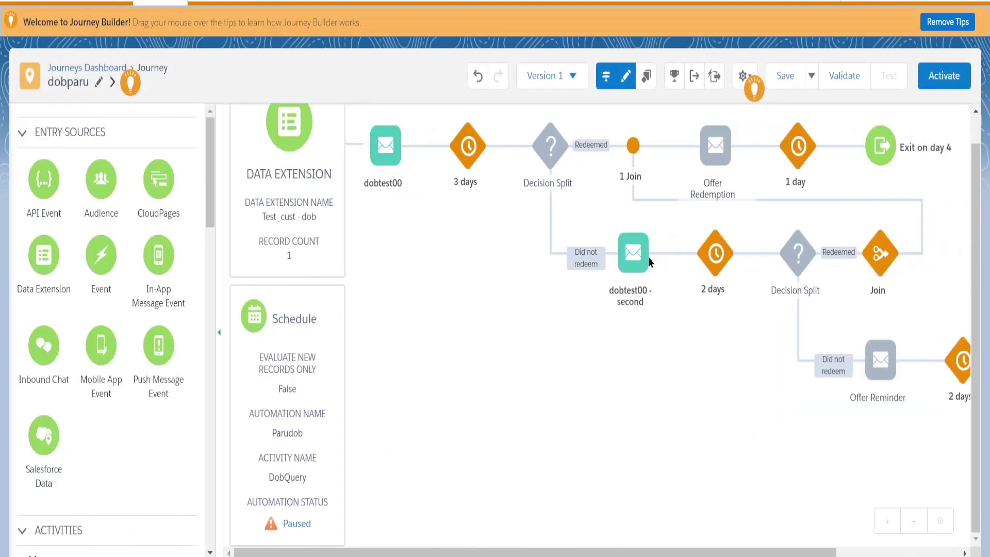
Assign the dobtest00 - third email to the second Offer Reminder activity.
{"action": "mouse_move", "coordinate": [638, 277]}
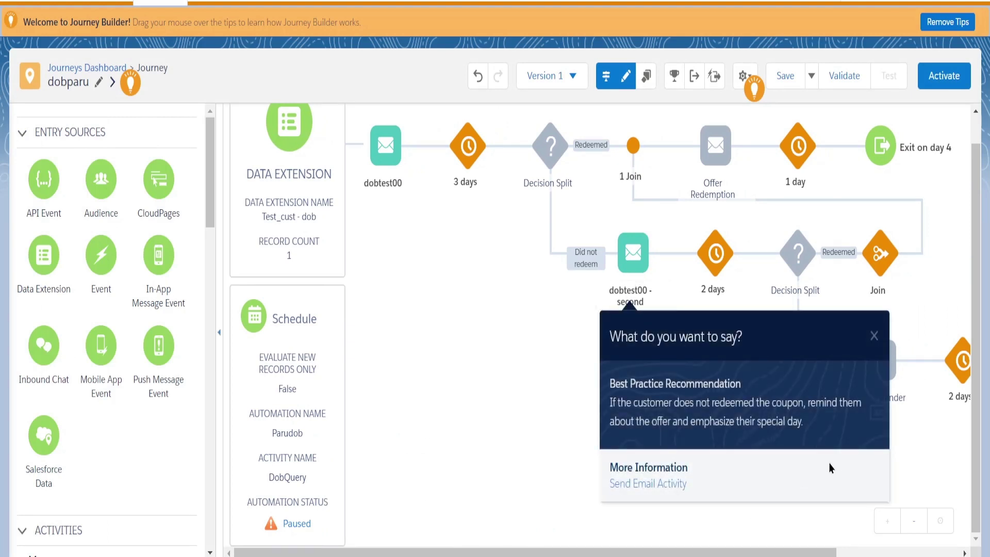
{"action": "left_click", "coordinate": [880, 340]}
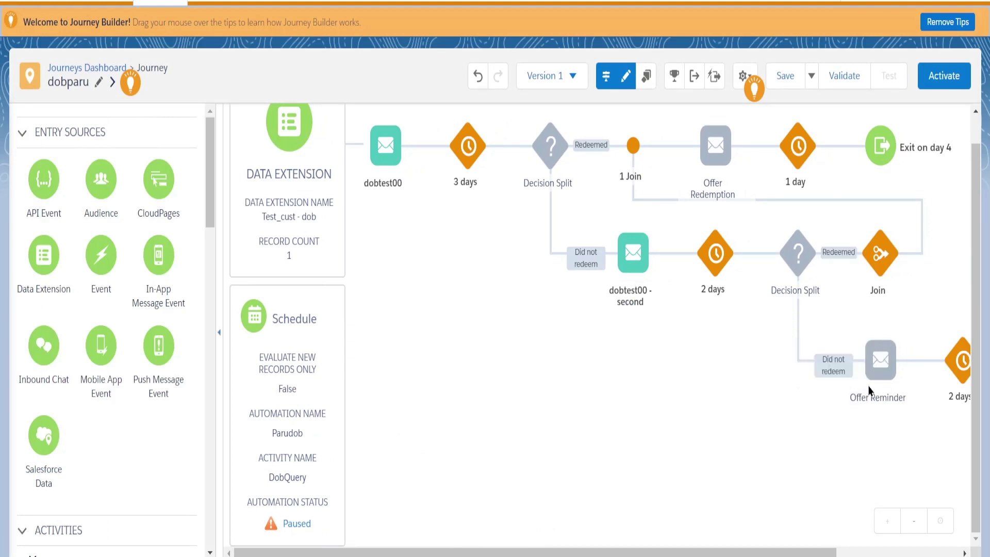
{"action": "mouse_move", "coordinate": [882, 367]}
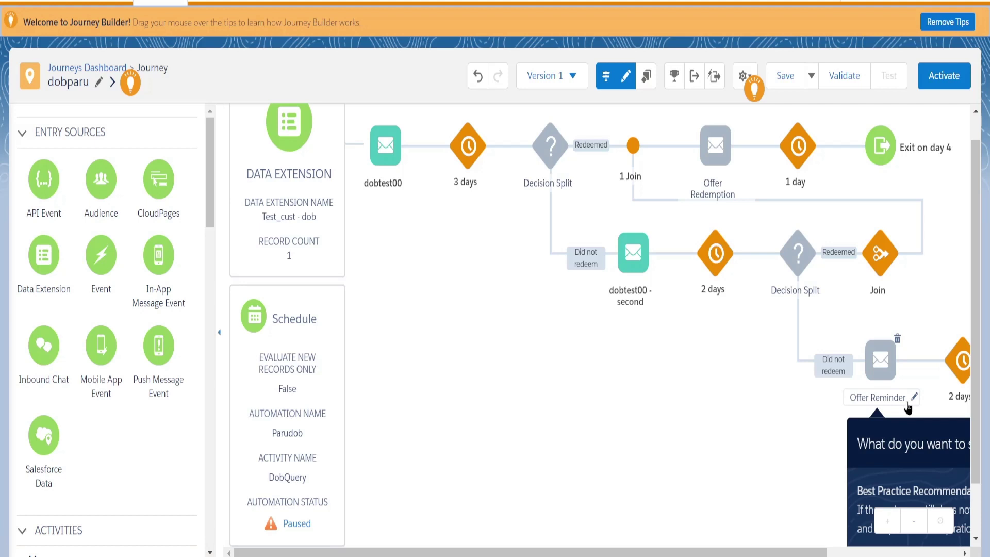
{"action": "left_click", "coordinate": [882, 360]}
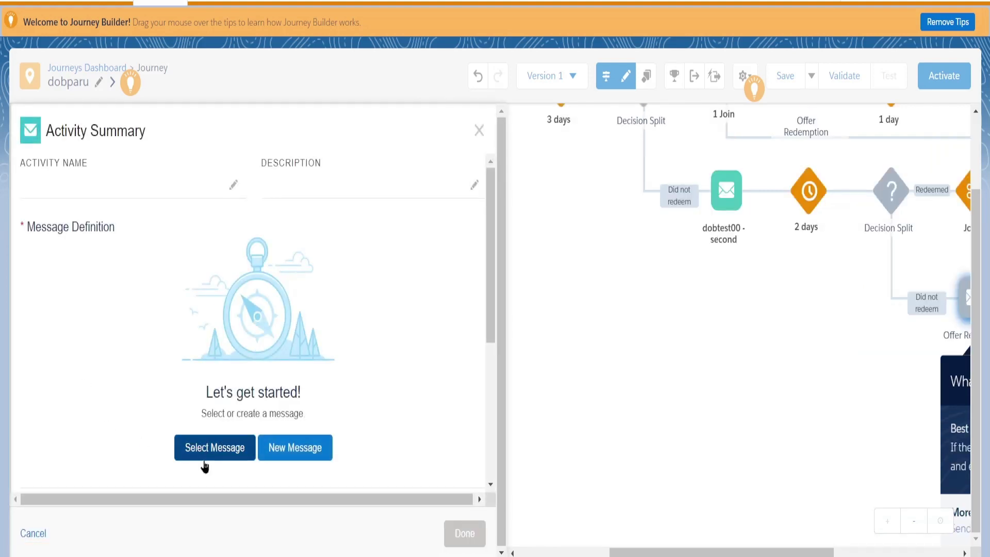
{"action": "left_click", "coordinate": [204, 463]}
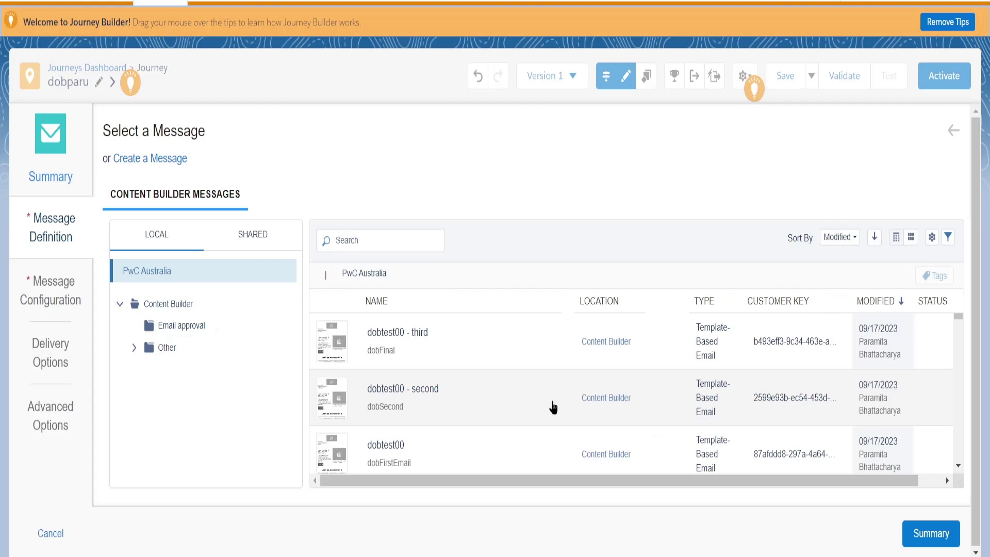
{"action": "left_click", "coordinate": [376, 345]}
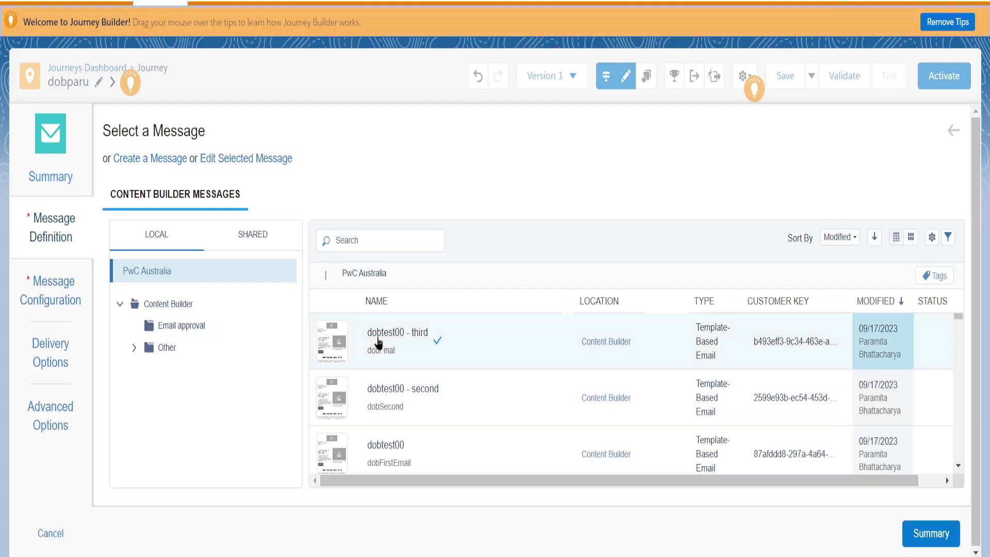
{"action": "left_click", "coordinate": [933, 537]}
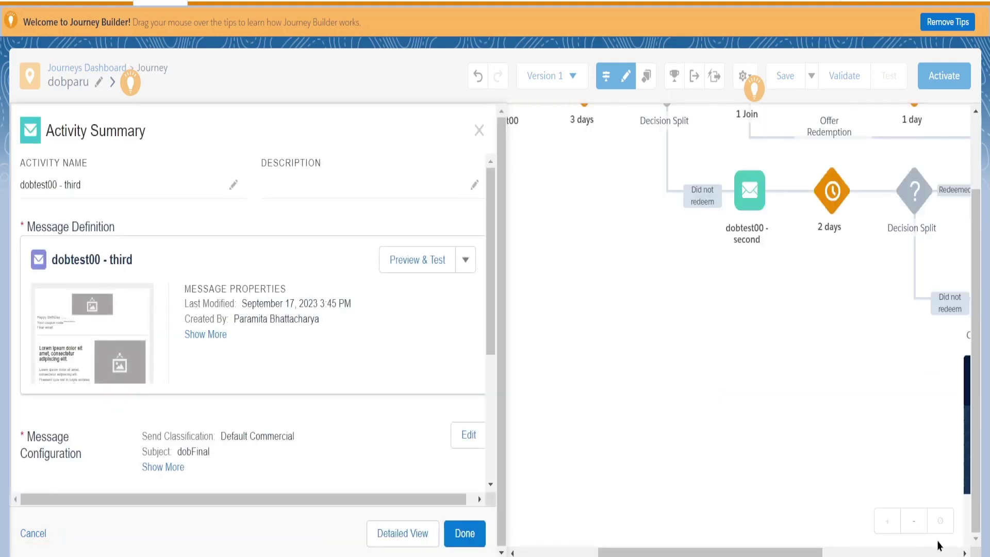
{"action": "left_click", "coordinate": [464, 533]}
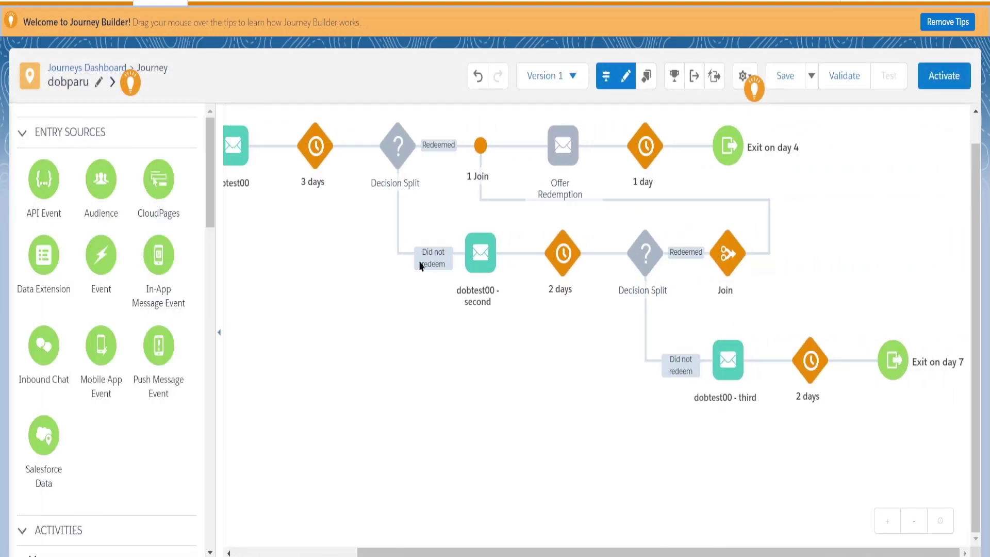
Delete the Offer Redemption email activity and open the first Decision Split's settings.
{"action": "mouse_move", "coordinate": [559, 188]}
{"action": "left_click", "coordinate": [579, 126]}
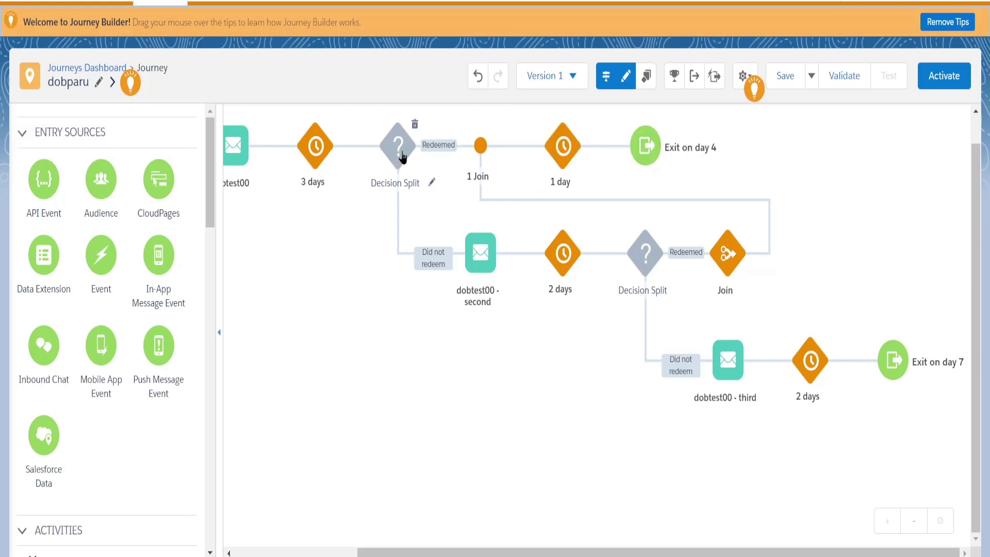
{"action": "mouse_move", "coordinate": [397, 155]}
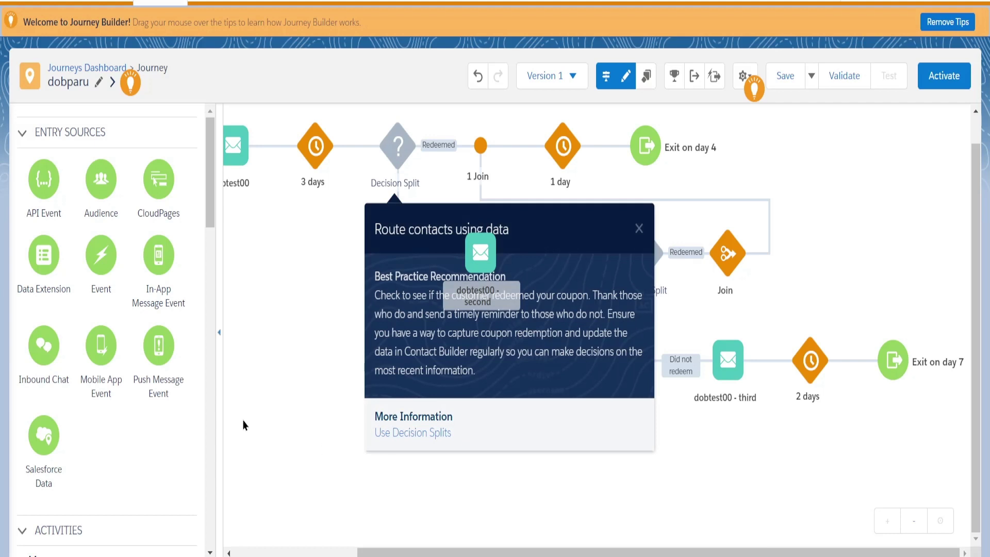
{"action": "left_click", "coordinate": [640, 230]}
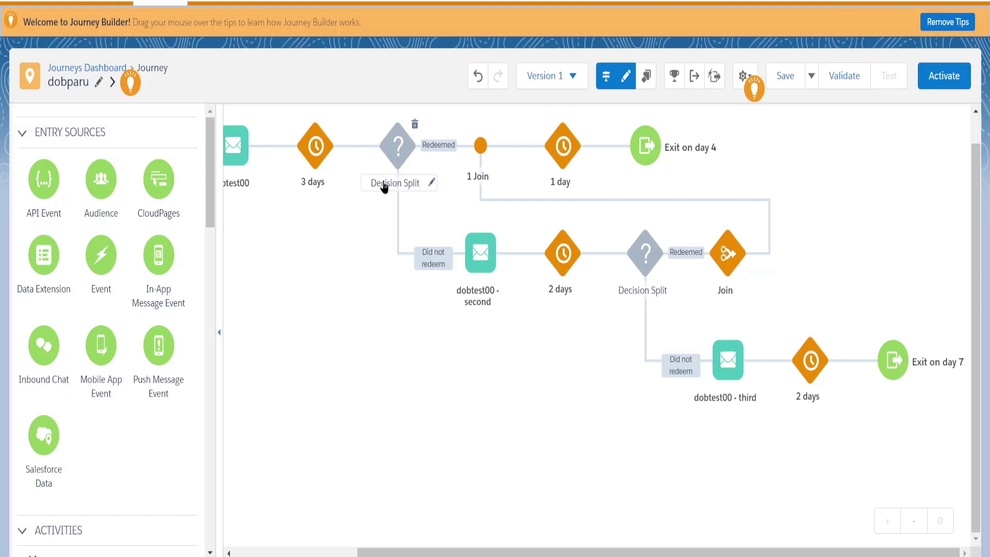
{"action": "left_click", "coordinate": [397, 155]}
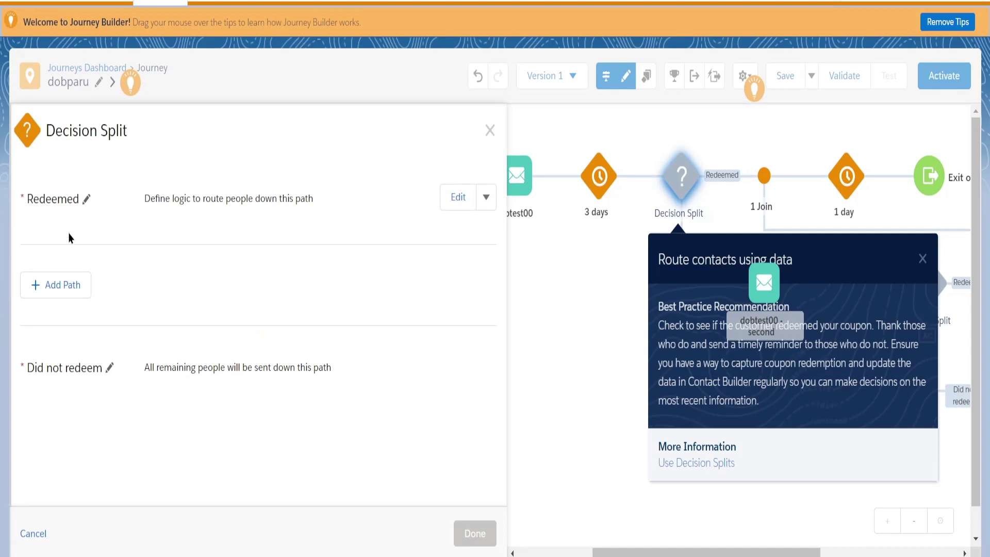
{"action": "mouse_move", "coordinate": [676, 190]}
Browse Contact Data attributes for the Redeemed path filter, then discard the changes and exit.
{"action": "left_click", "coordinate": [459, 204]}
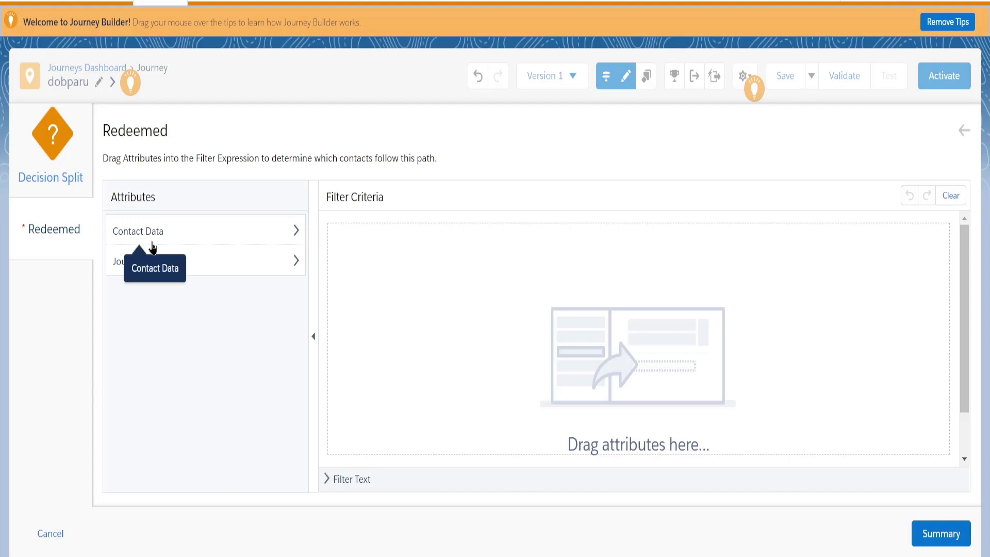
{"action": "left_click", "coordinate": [295, 235]}
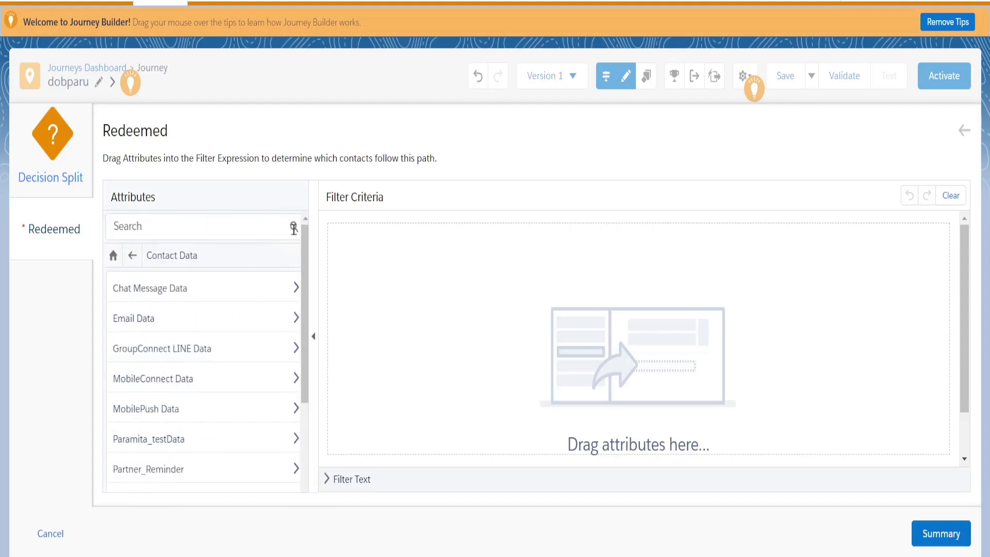
{"action": "scroll", "coordinate": [130, 404], "scroll_direction": "down", "scroll_amount": 4}
{"action": "scroll", "coordinate": [155, 443], "scroll_direction": "up", "scroll_amount": 4}
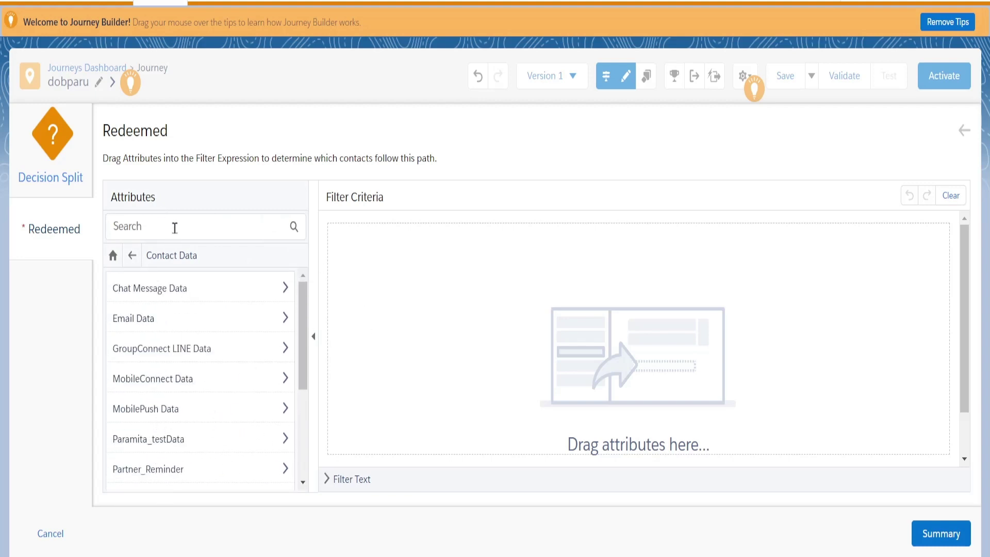
{"action": "left_click", "coordinate": [175, 227]}
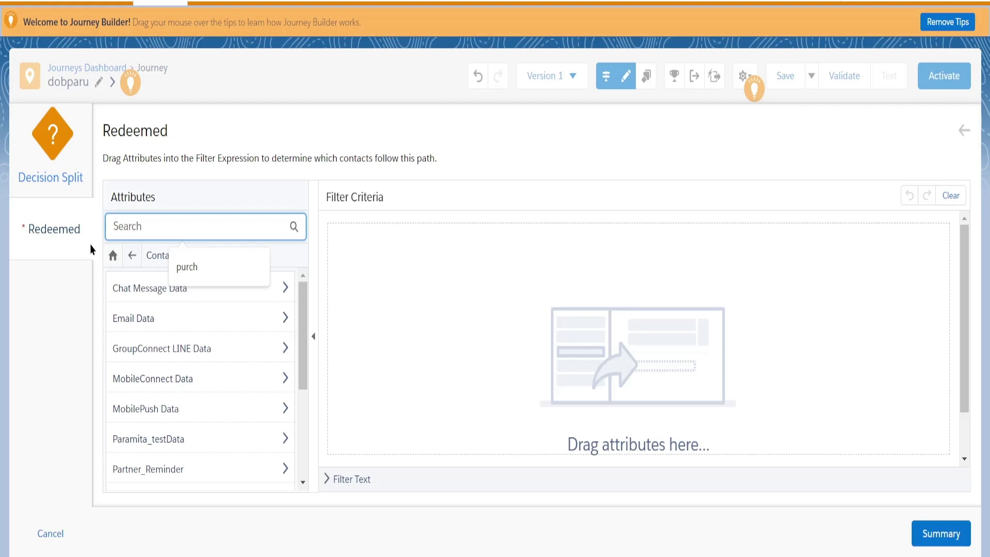
{"action": "left_click", "coordinate": [67, 239]}
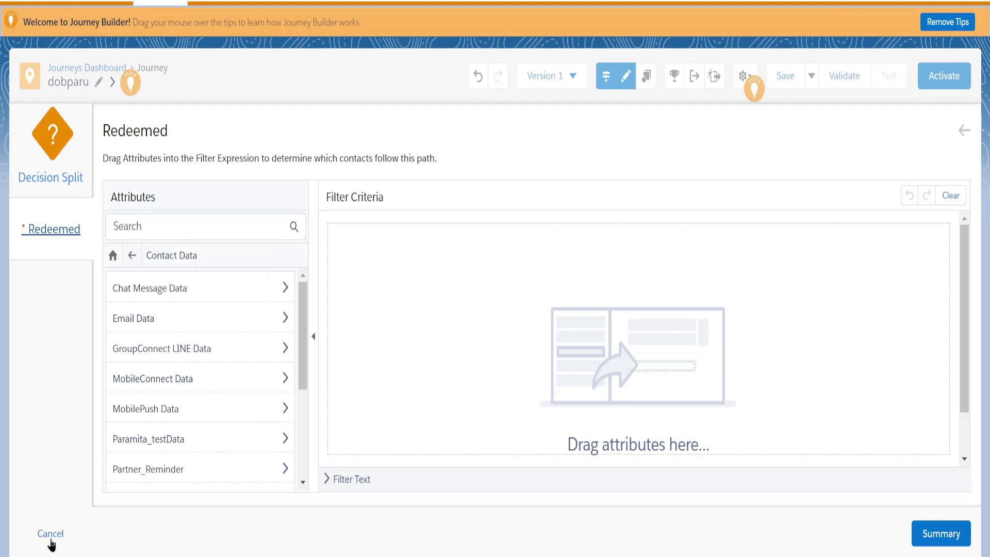
{"action": "left_click", "coordinate": [50, 535]}
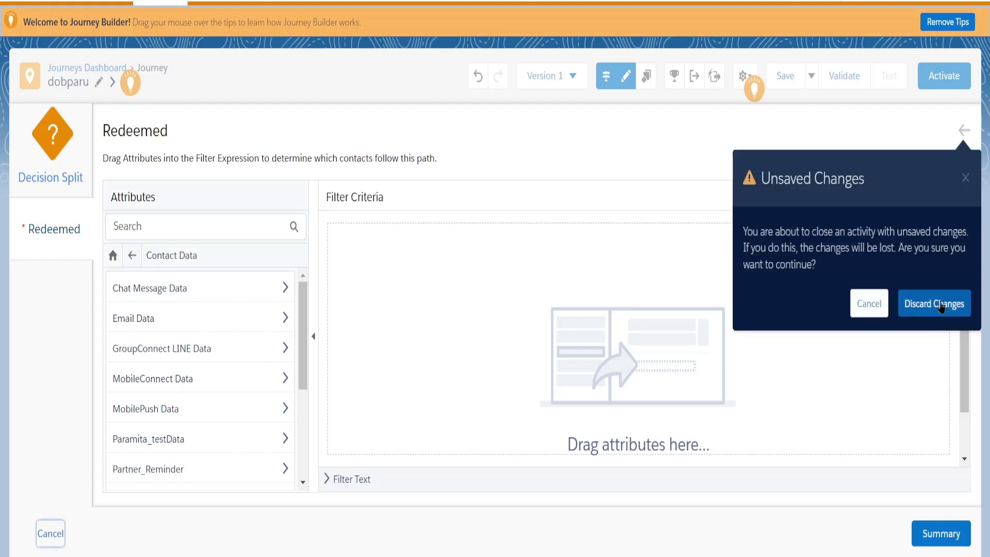
{"action": "left_click", "coordinate": [948, 306]}
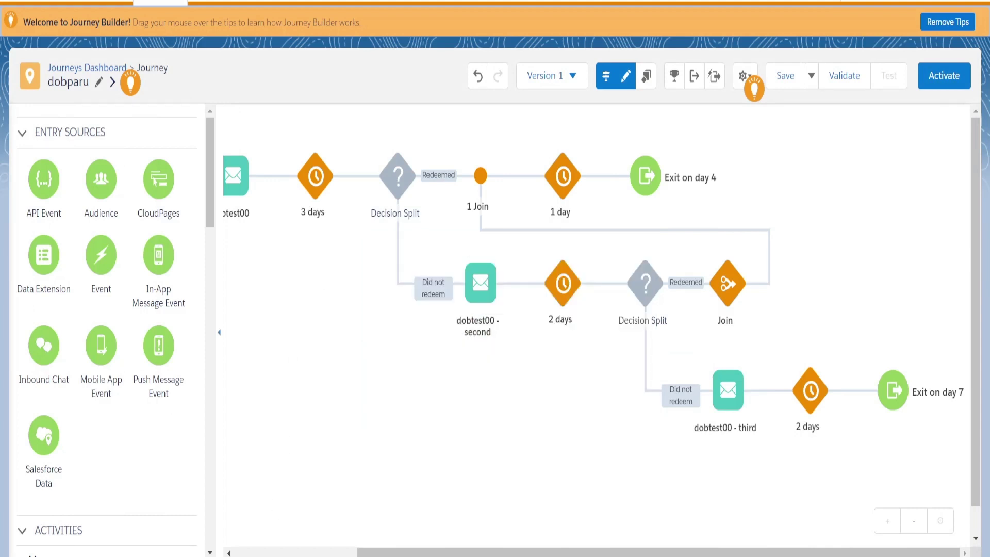
Save the dobparu journey and confirm the Parudob automation status still reads Paused.
{"action": "left_click_drag", "start_coordinate": [397, 553], "coordinate": [274, 554]}
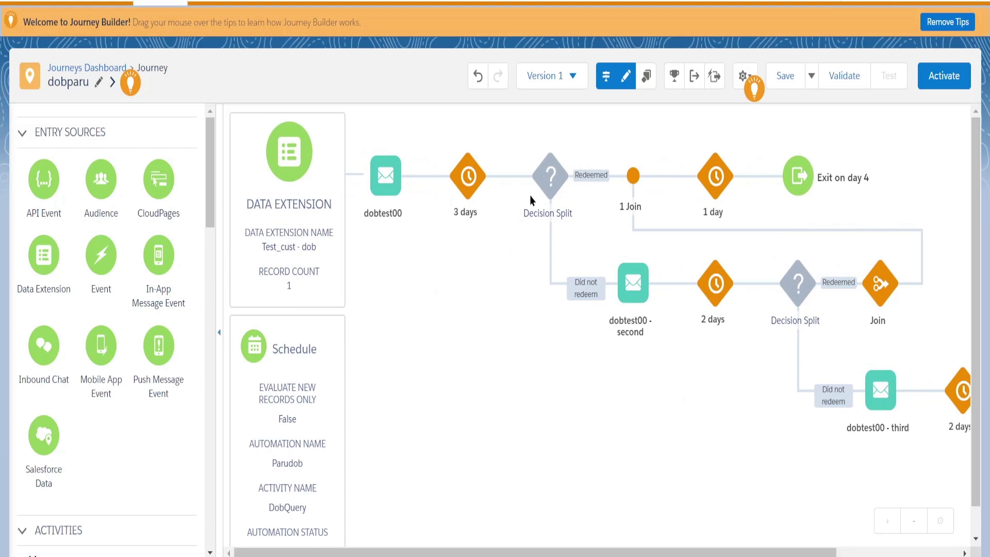
{"action": "mouse_move", "coordinate": [536, 193]}
{"action": "mouse_move", "coordinate": [547, 227]}
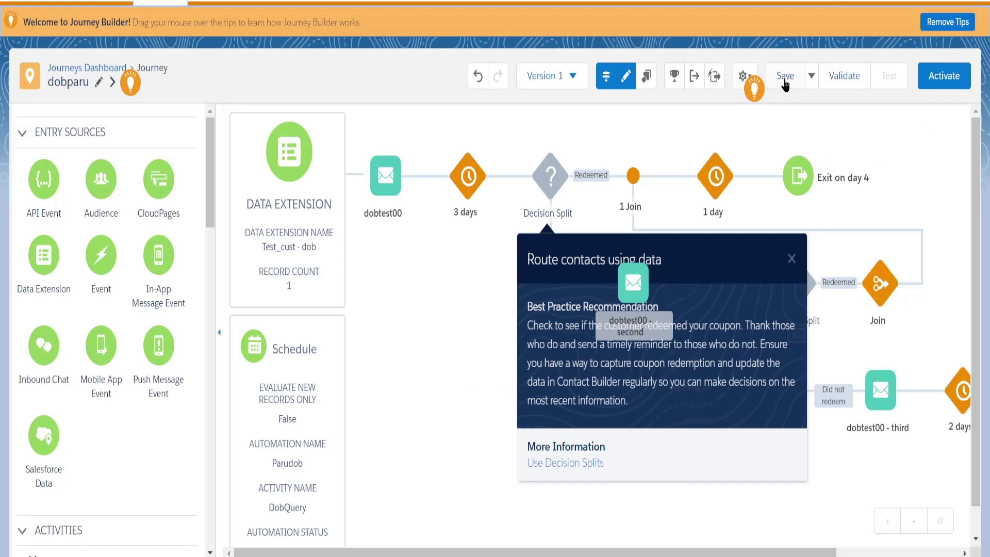
{"action": "left_click", "coordinate": [785, 78]}
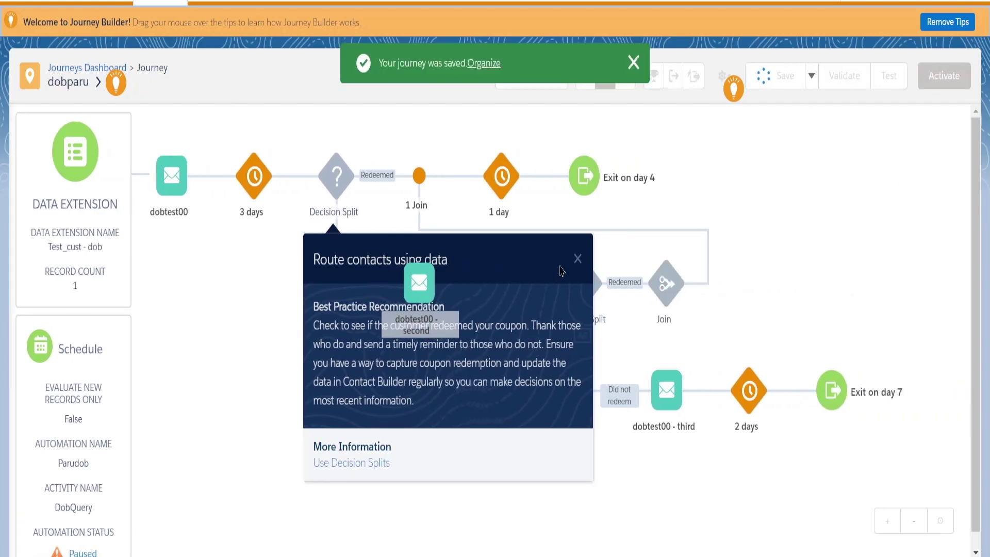
{"action": "left_click", "coordinate": [790, 261]}
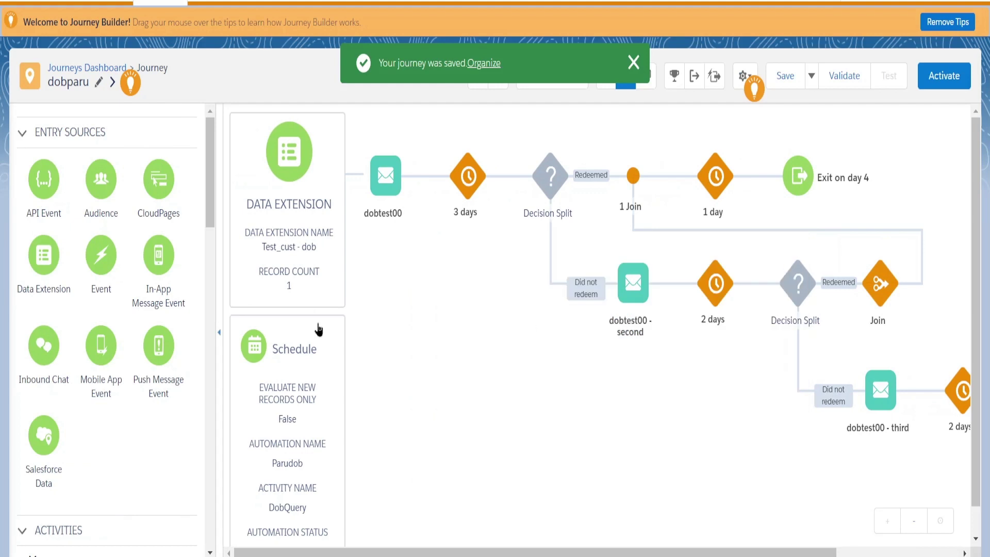
{"action": "scroll", "coordinate": [369, 313], "scroll_direction": "down", "scroll_amount": 1}
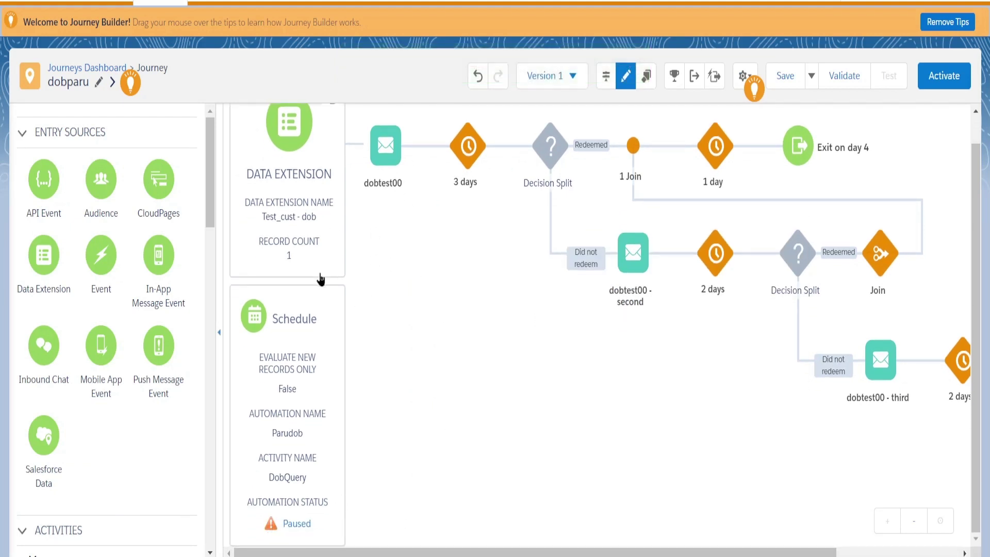
{"action": "scroll", "coordinate": [309, 322], "scroll_direction": "up", "scroll_amount": 1}
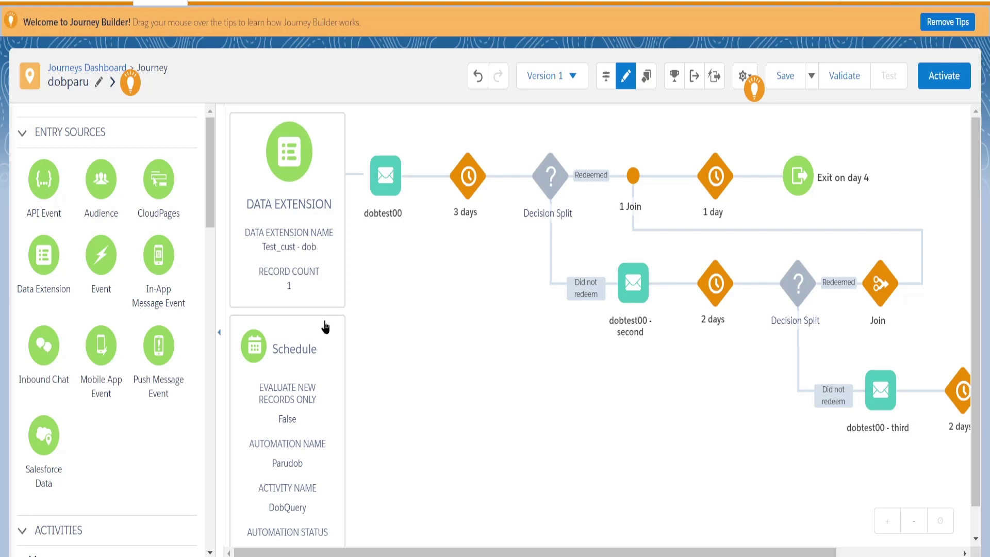
Bring up the app bar's Journey Builder app list, showing Automation Studio.
{"action": "mouse_move", "coordinate": [554, 206]}
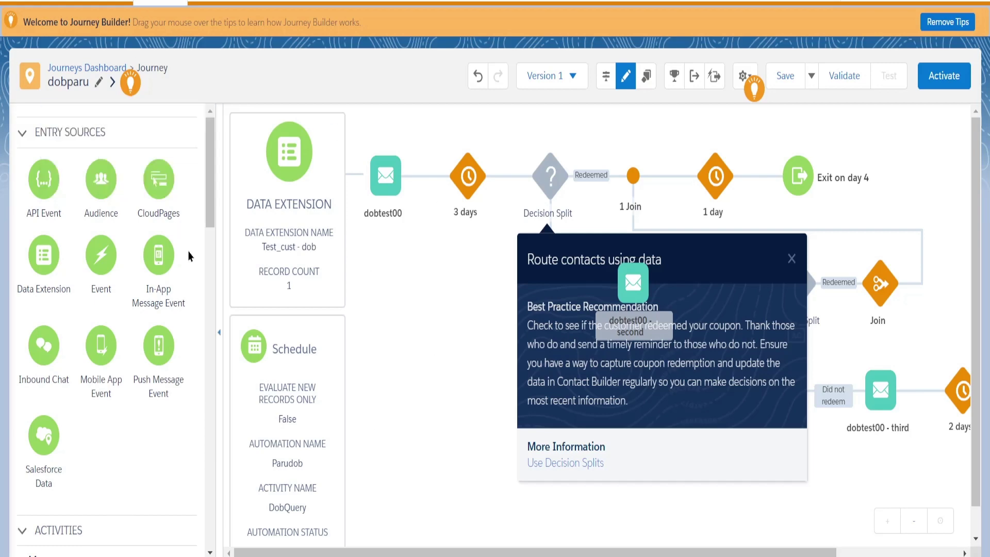
{"action": "mouse_move", "coordinate": [23, 2]}
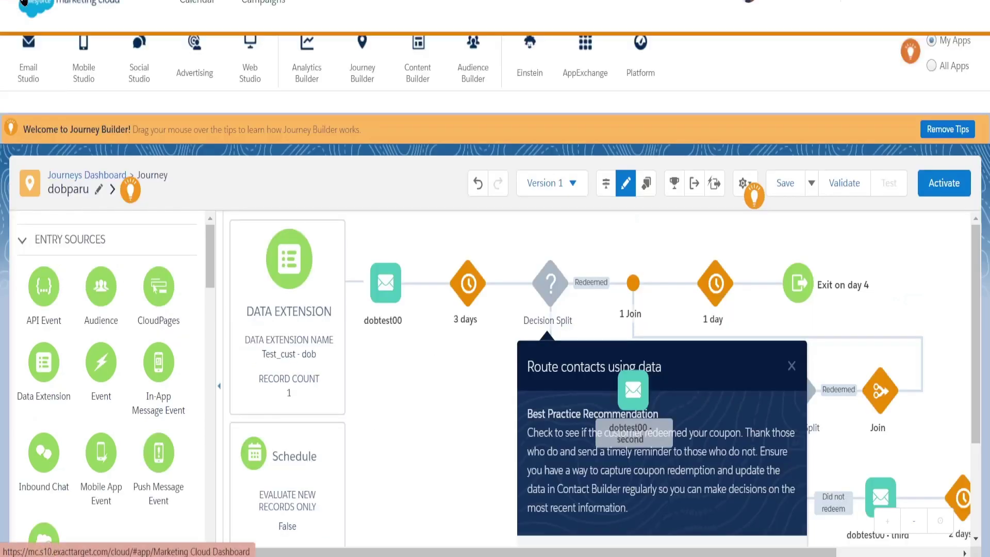
{"action": "mouse_move", "coordinate": [293, 107]}
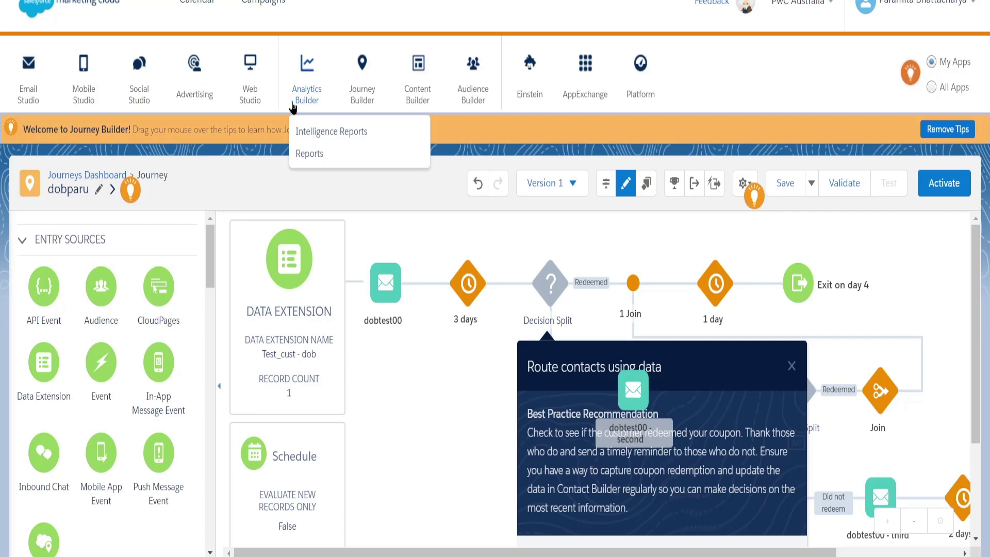
{"action": "scroll", "coordinate": [308, 264], "scroll_direction": "down", "scroll_amount": 2}
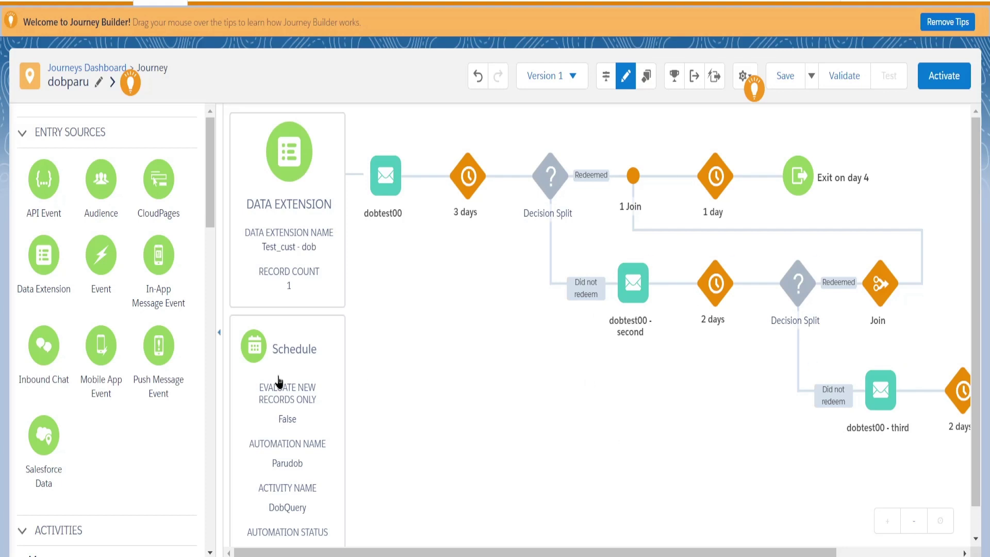
{"action": "scroll", "coordinate": [25, 16], "scroll_direction": "up", "scroll_amount": 2}
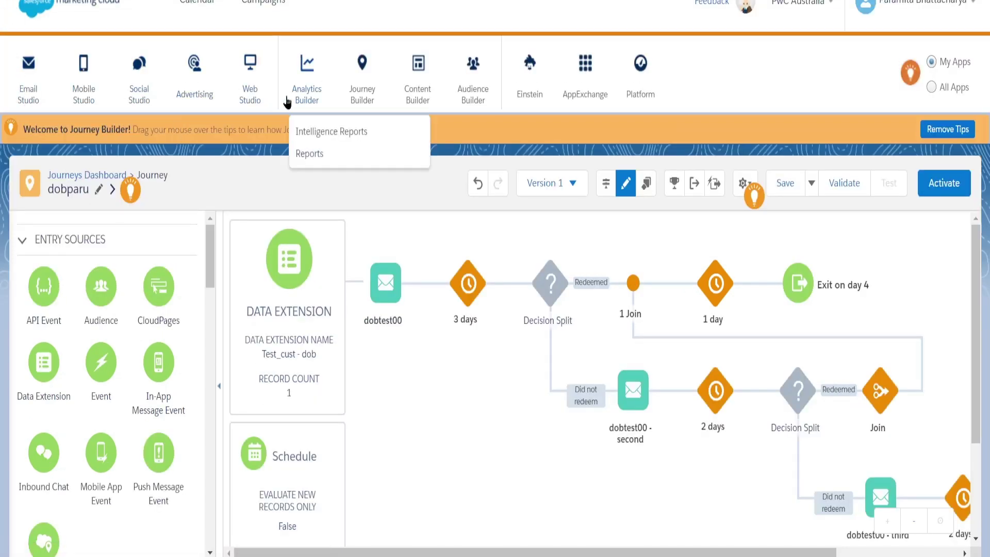
{"action": "mouse_move", "coordinate": [363, 100]}
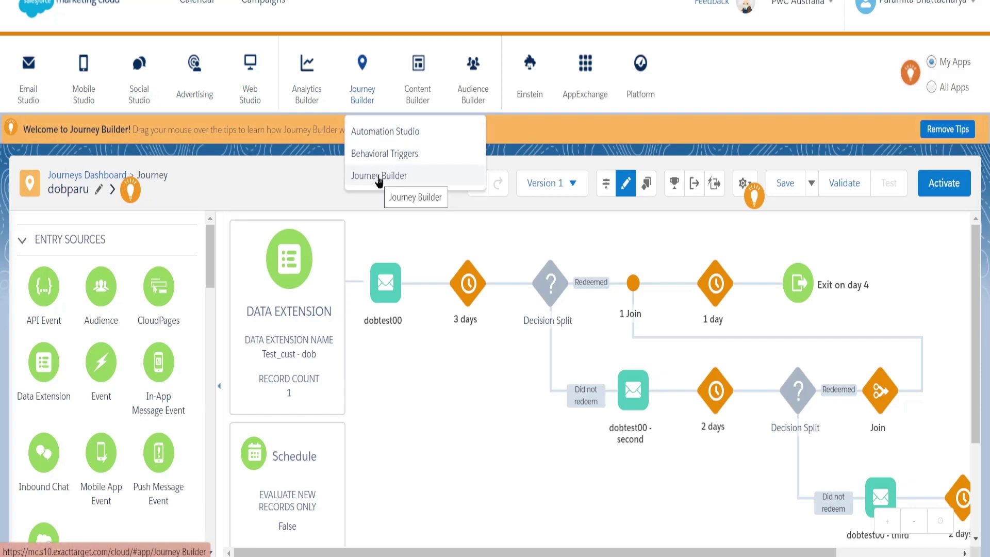
View the parudob automation's workflow in Automation Studio: paused schedule, dobQuery, Test_cust - dob verification.
{"action": "left_click", "coordinate": [380, 133]}
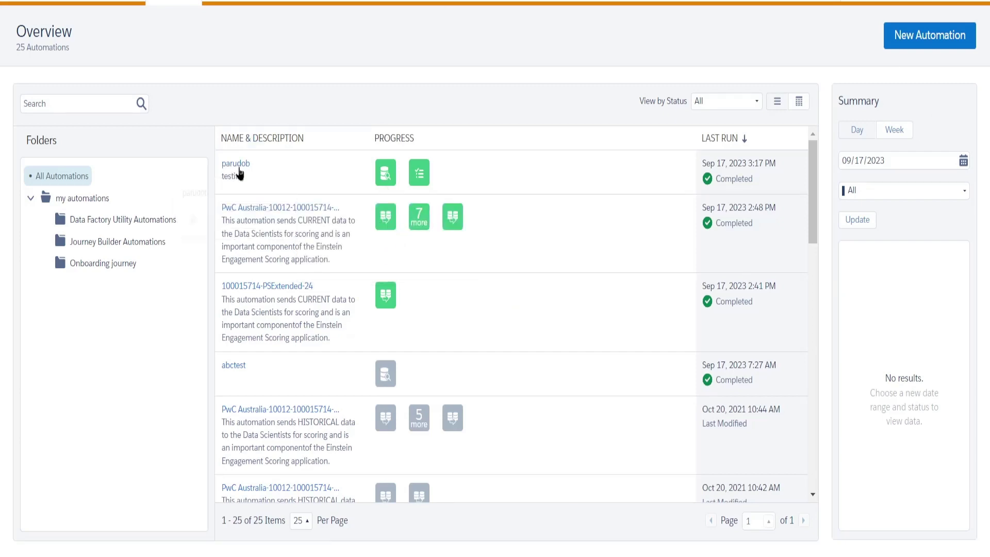
{"action": "left_click", "coordinate": [238, 168]}
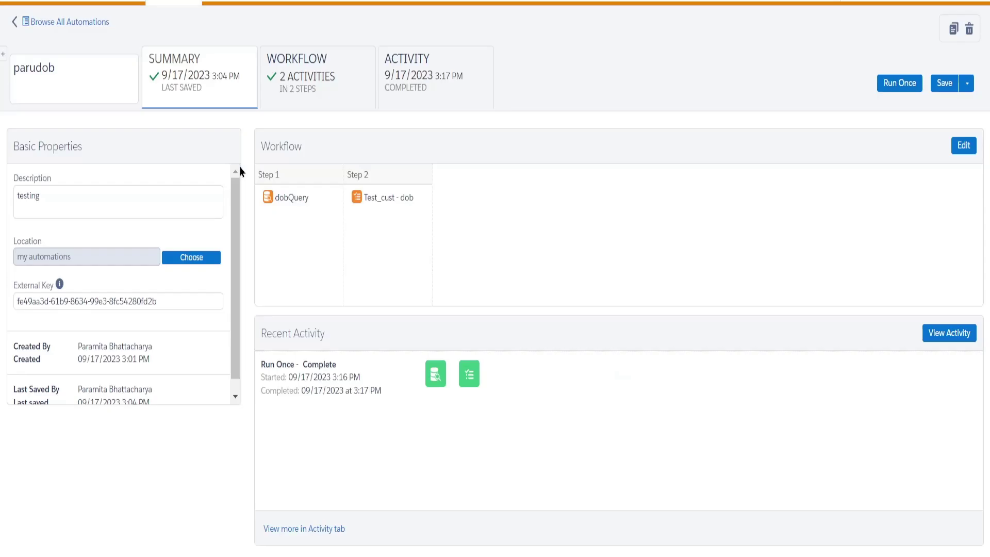
{"action": "left_click", "coordinate": [324, 96]}
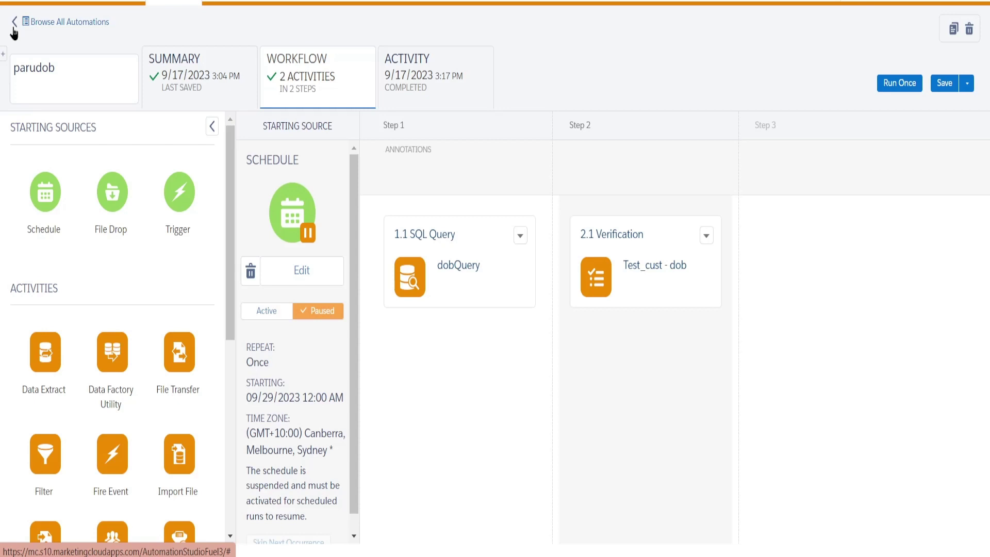
Leave the automation list for Journey Builder and open the draft dobparu journey.
{"action": "left_click", "coordinate": [14, 24]}
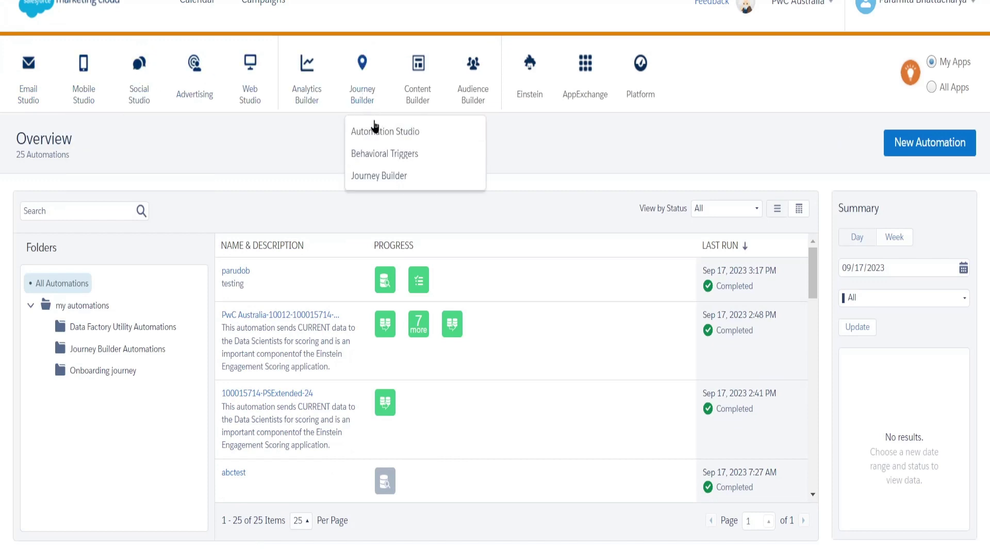
{"action": "left_click", "coordinate": [378, 179]}
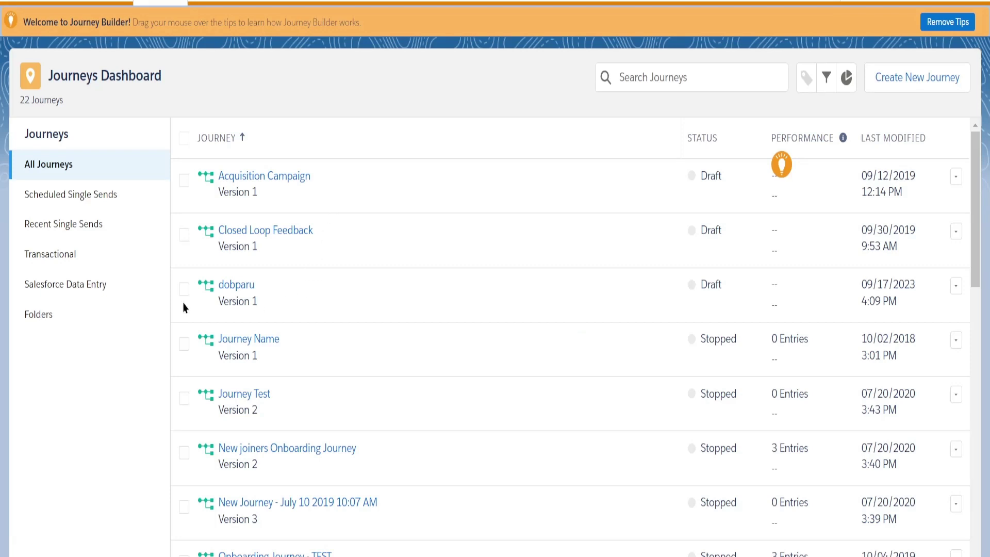
{"action": "left_click", "coordinate": [245, 287]}
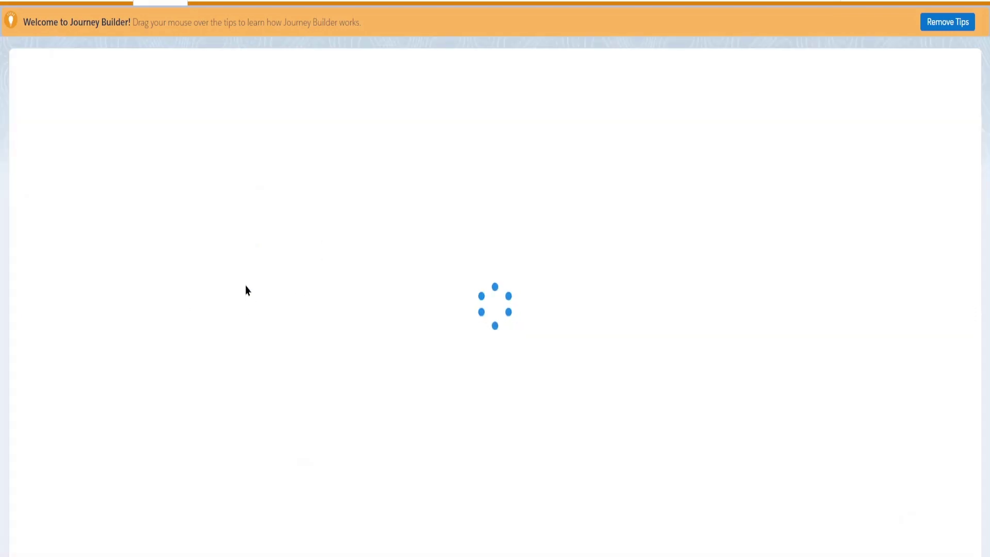